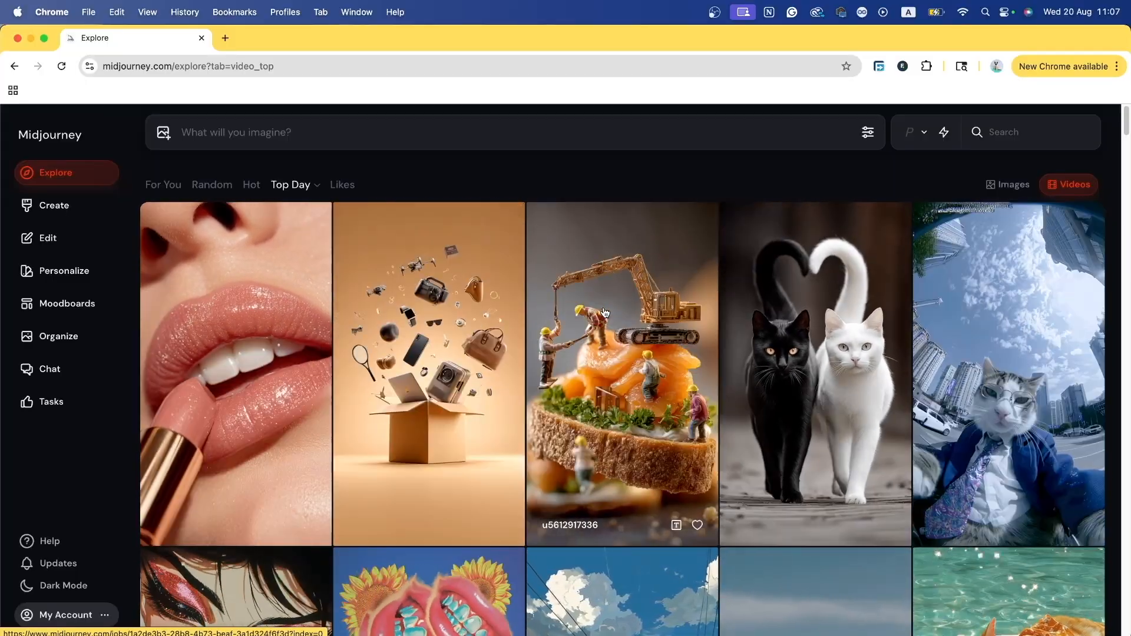
Step: Generate images for the prompt 'cat' and view the four finished results on Create
{"action": "scroll", "coordinate": [604, 312], "scroll_direction": "down", "scroll_amount": 6}
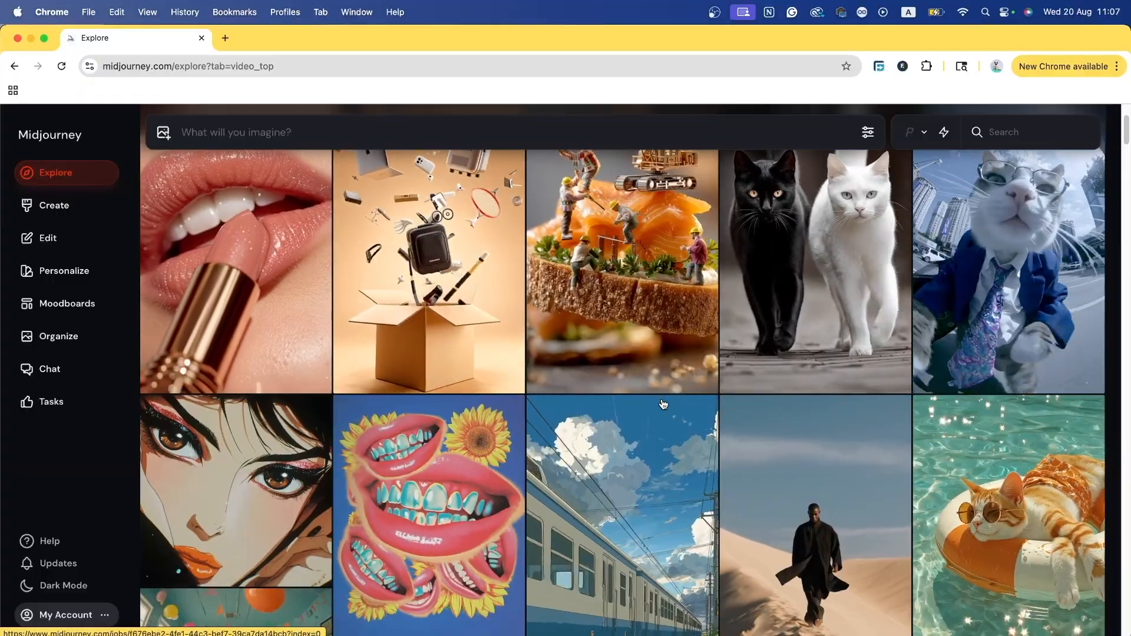
{"action": "scroll", "coordinate": [663, 404], "scroll_direction": "down", "scroll_amount": 7}
{"action": "scroll", "coordinate": [663, 405], "scroll_direction": "up", "scroll_amount": 12}
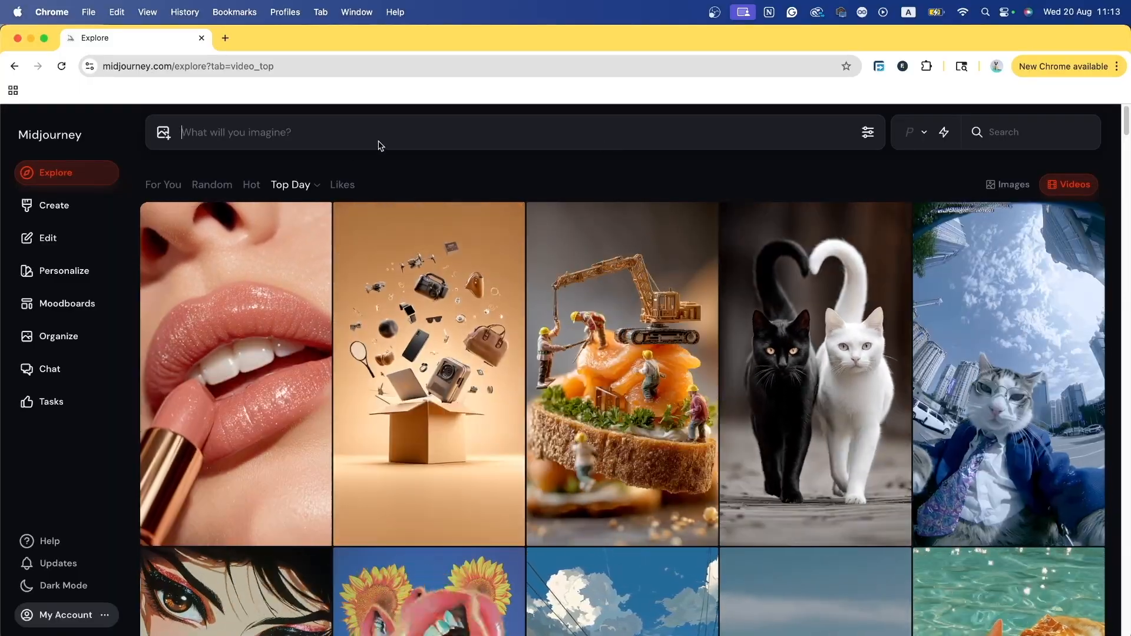
{"action": "left_click", "coordinate": [380, 146]}
{"action": "type", "text": "cat"}
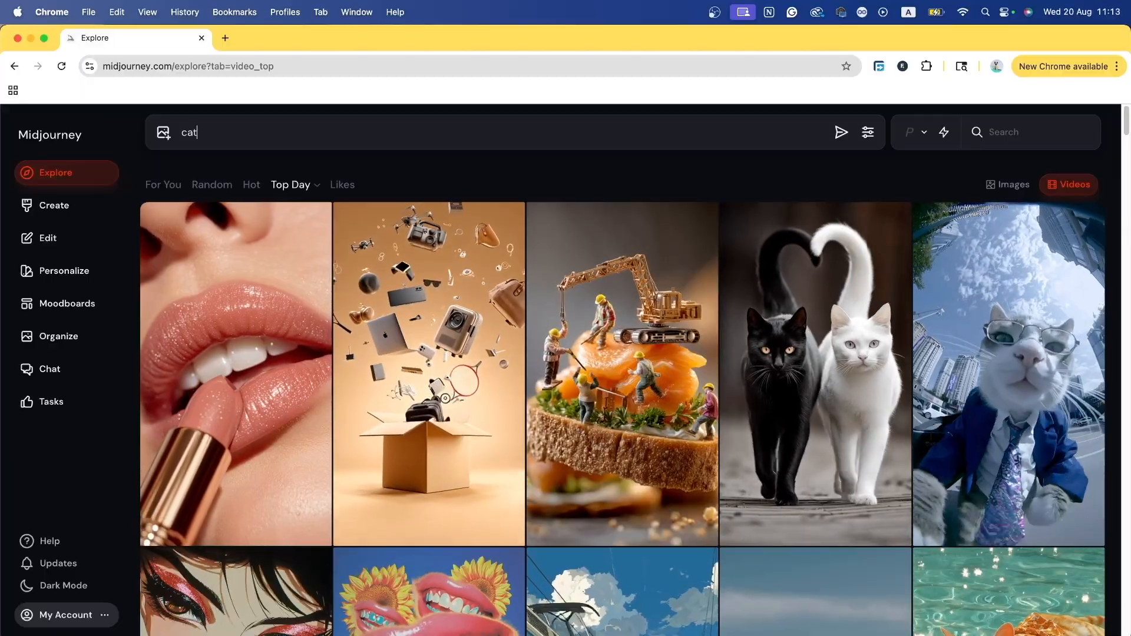
{"action": "key", "text": "Return"}
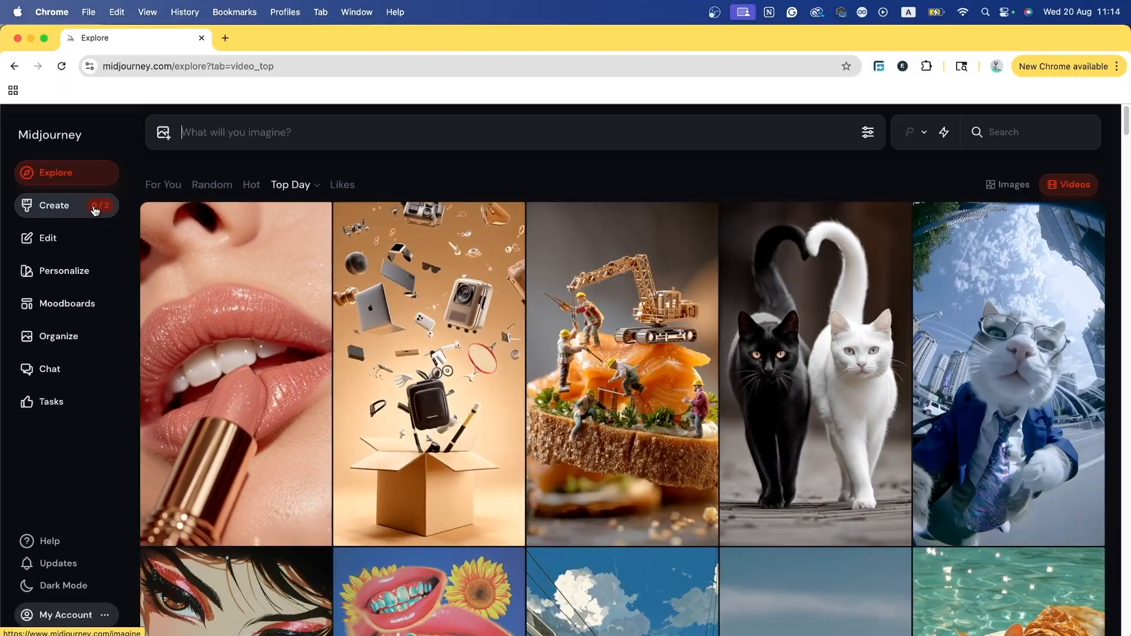
{"action": "left_click", "coordinate": [95, 211]}
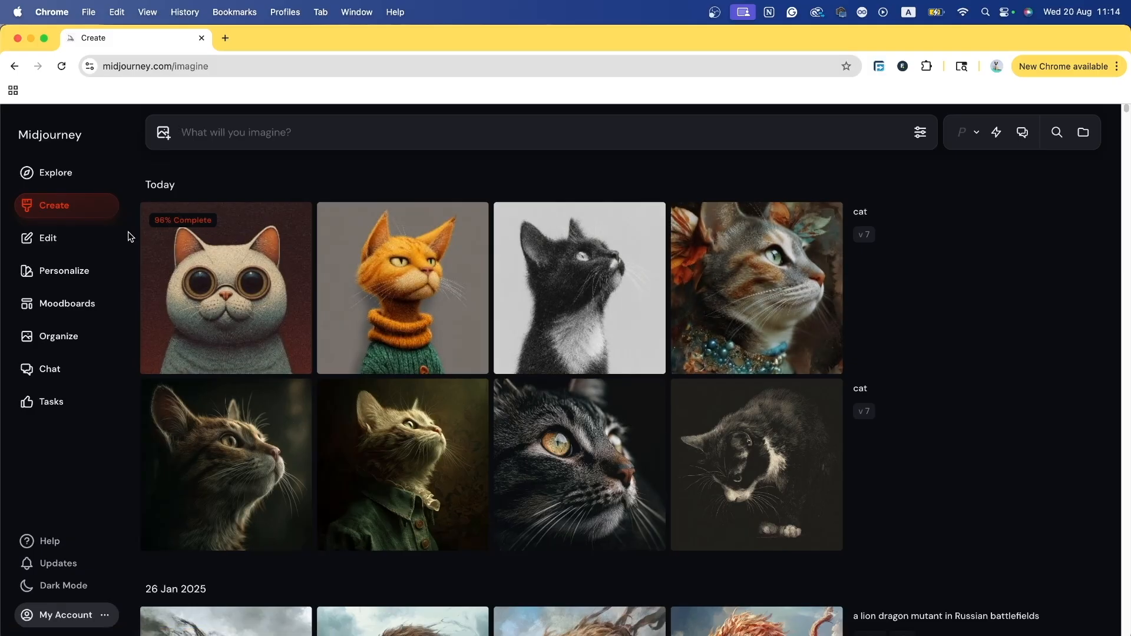
{"action": "mouse_move", "coordinate": [186, 245]}
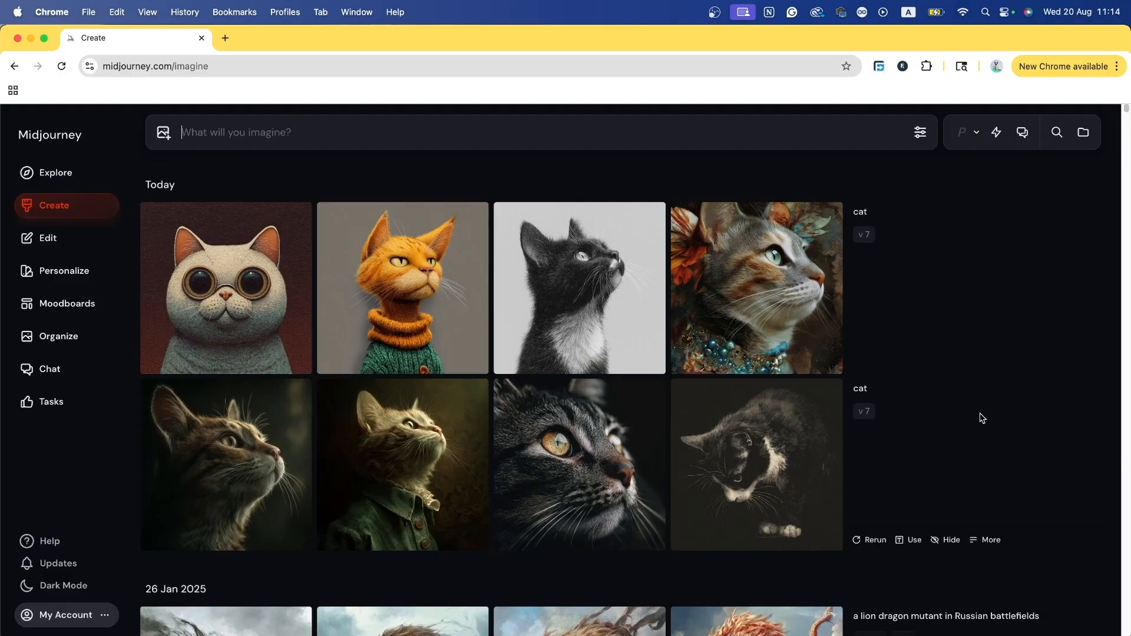
Step: Submit 'a brown cat looking to the side with golden eyes…' with dramatic lighting and golden light
{"action": "type", "text": "a brown cat"}
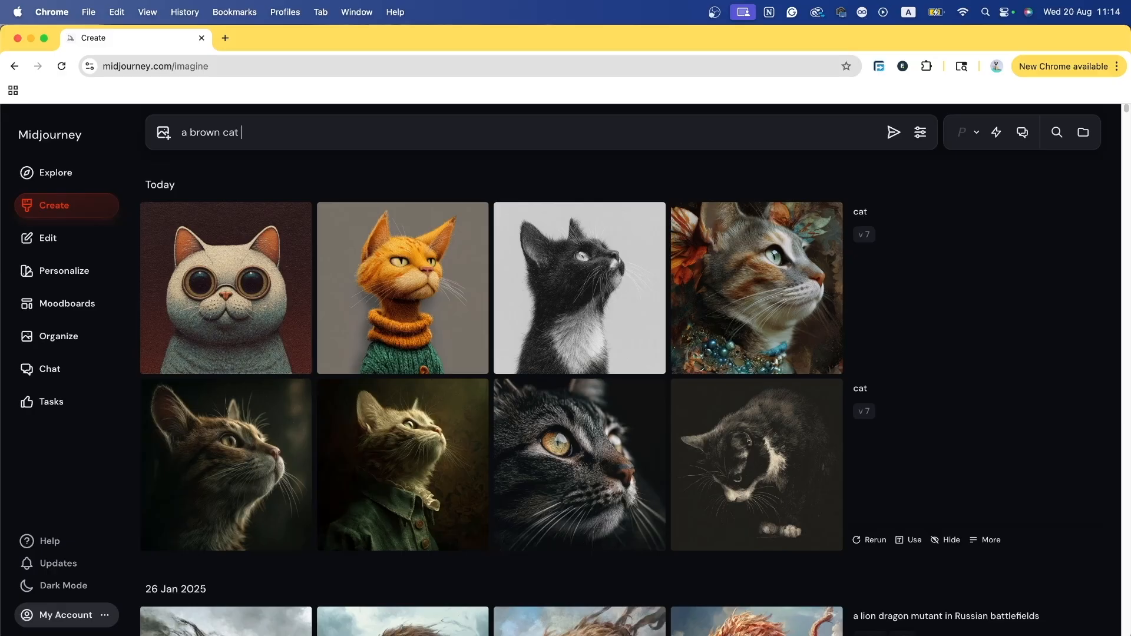
{"action": "type", "text": "looking to the side with gold"}
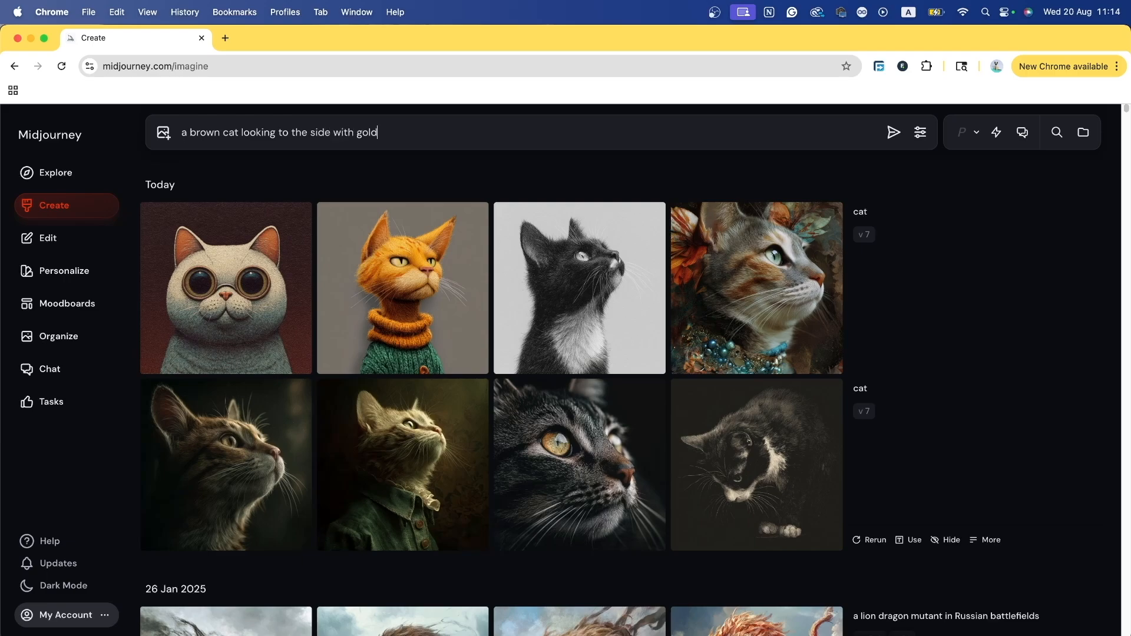
{"action": "type", "text": "en eyes and "}
{"action": "type", "text": "sharp"}
{"action": "key", "text": "BackSpace"}
{"action": "key", "text": "BackSpace"}
{"action": "key", "text": "BackSpace"}
{"action": "key", "text": "BackSpace"}
{"action": "key", "text": "BackSpace"}
{"action": "type", "text": "detailed fur. dramatic lighting,"}
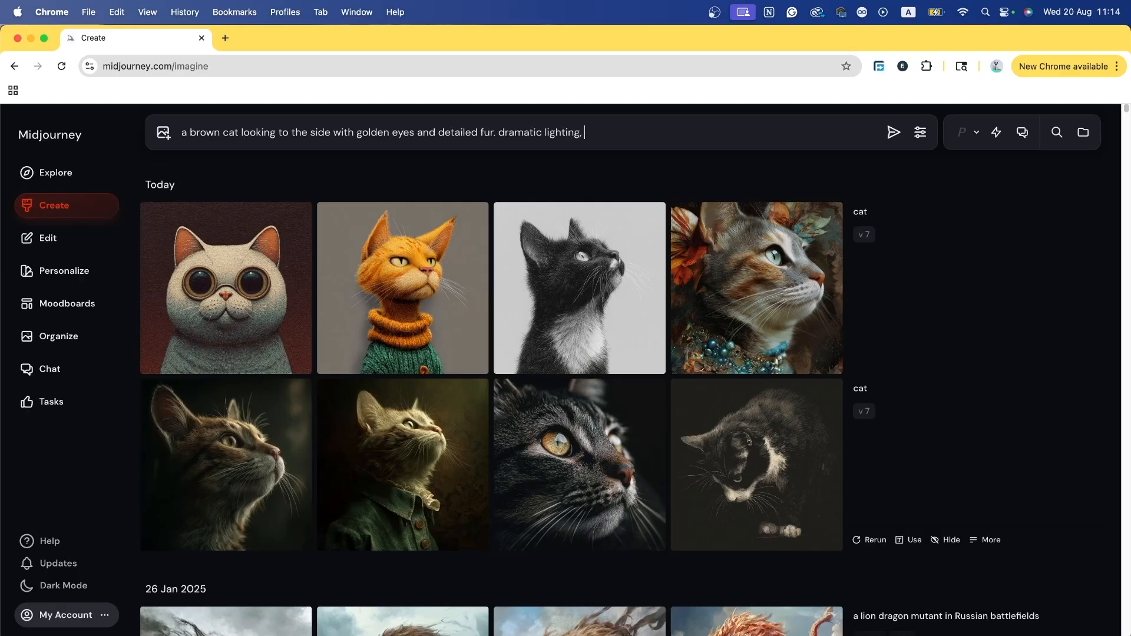
{"action": "type", "text": " harsh shadows, and golde"}
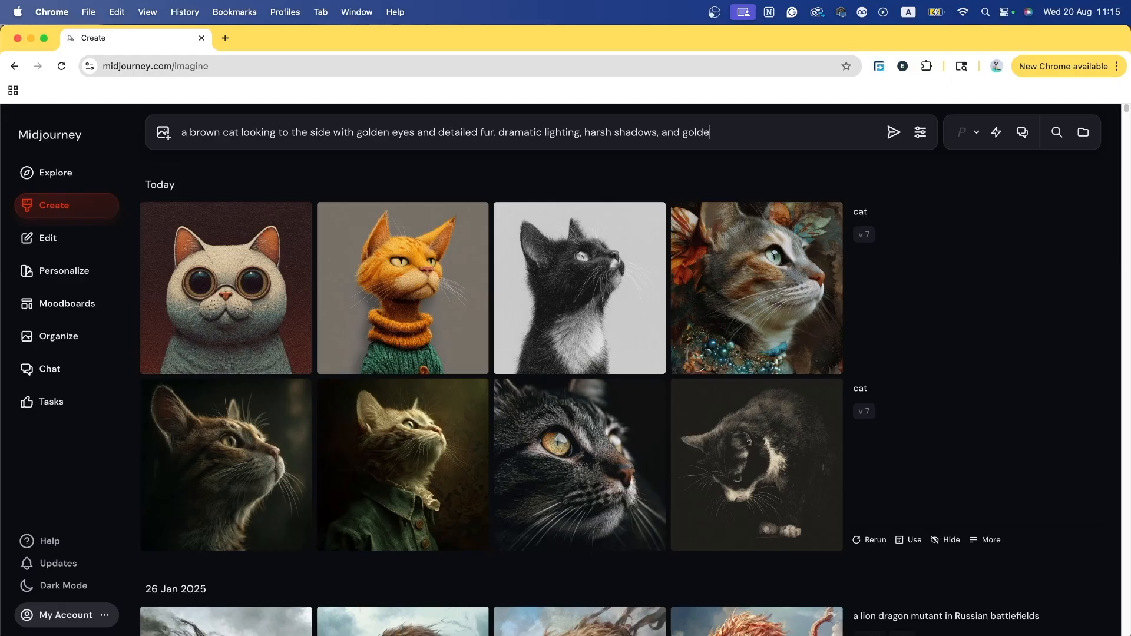
{"action": "type", "text": "n light"}
{"action": "key", "text": "Return"}
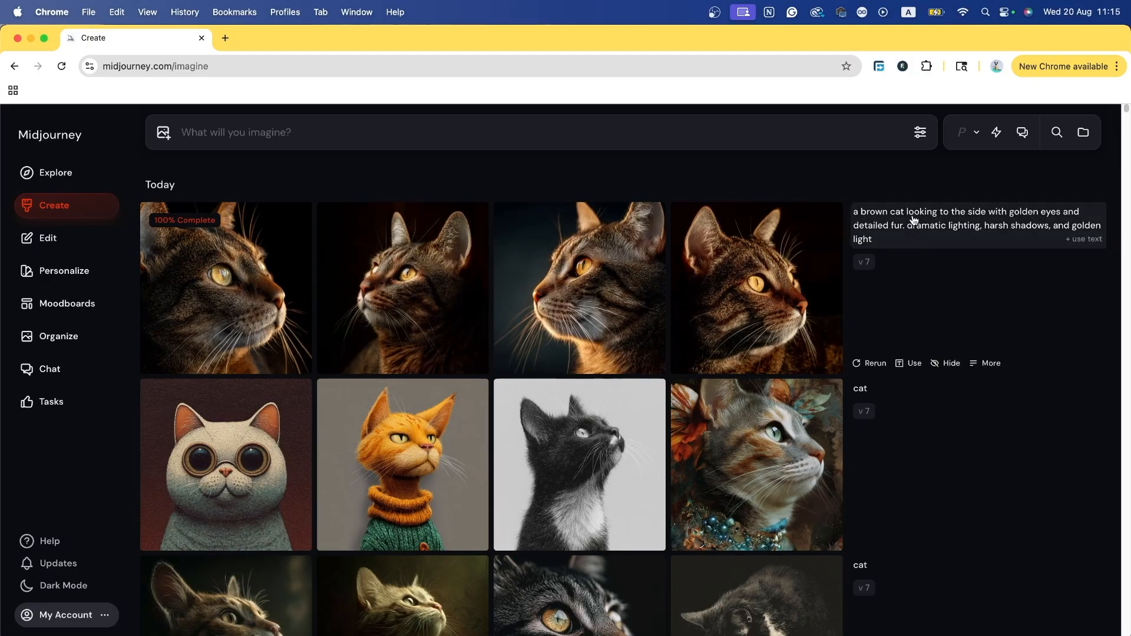
Step: Open the third brown cat portrait at full size with its prompt and creation actions
{"action": "left_click", "coordinate": [568, 293]}
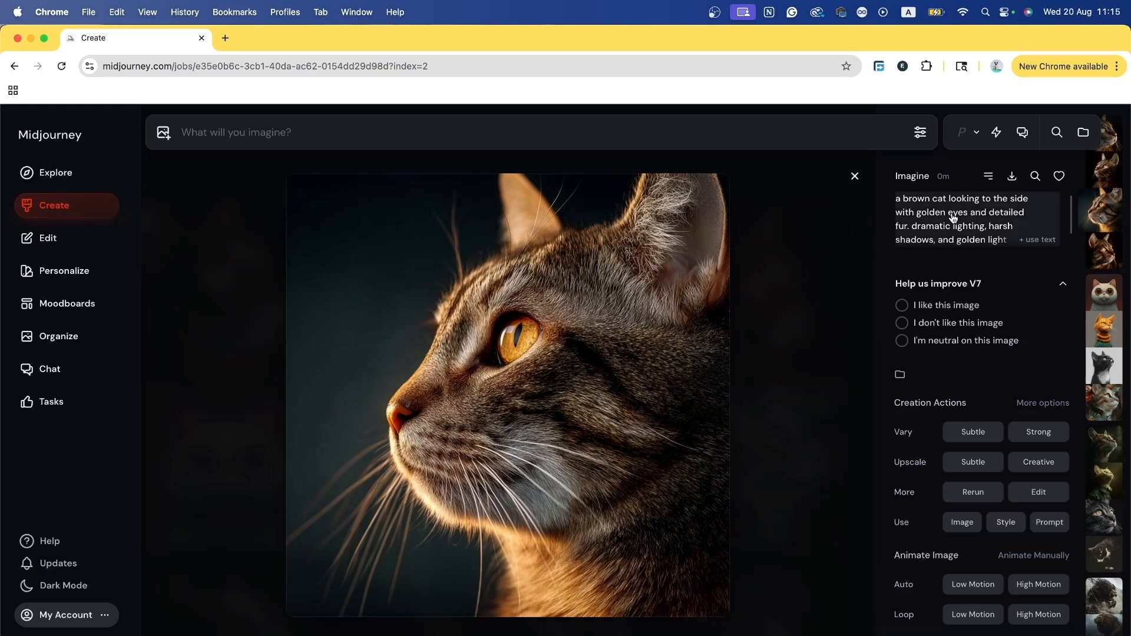
Step: Close the full-size brown cat image view
{"action": "left_click", "coordinate": [855, 176]}
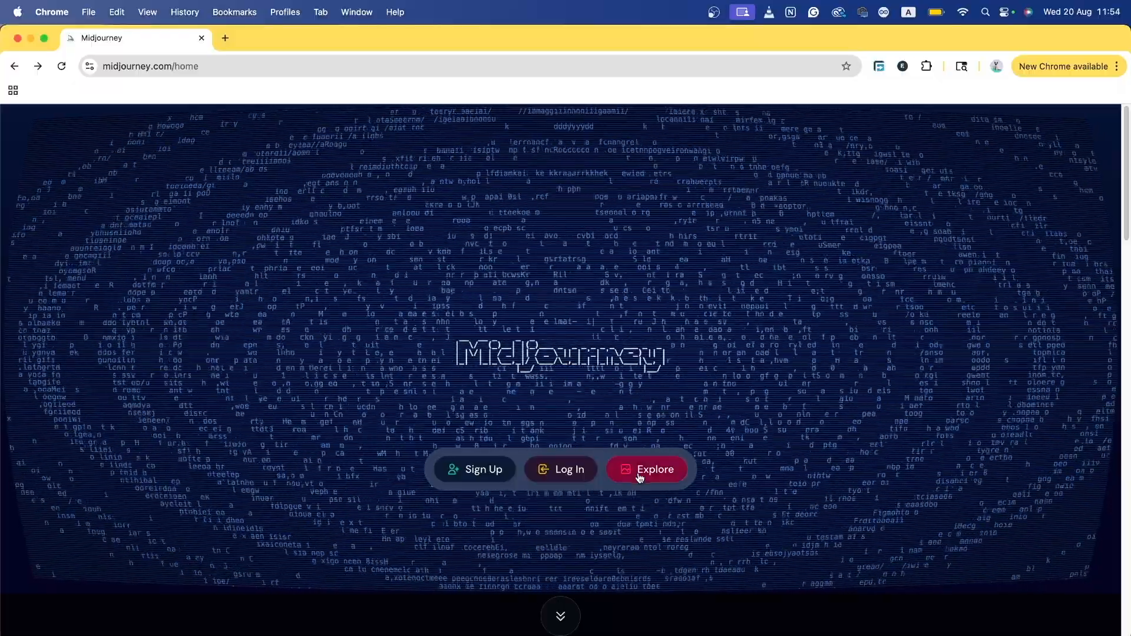
{"action": "left_click", "coordinate": [640, 479]}
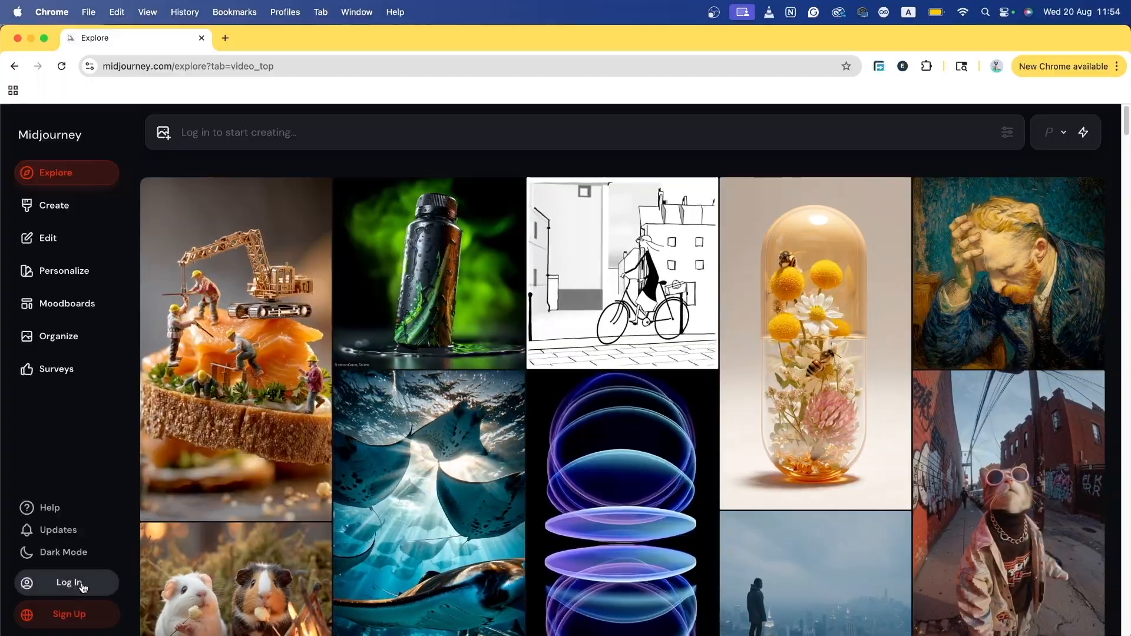
{"action": "scroll", "coordinate": [339, 345], "scroll_direction": "down", "scroll_amount": 15}
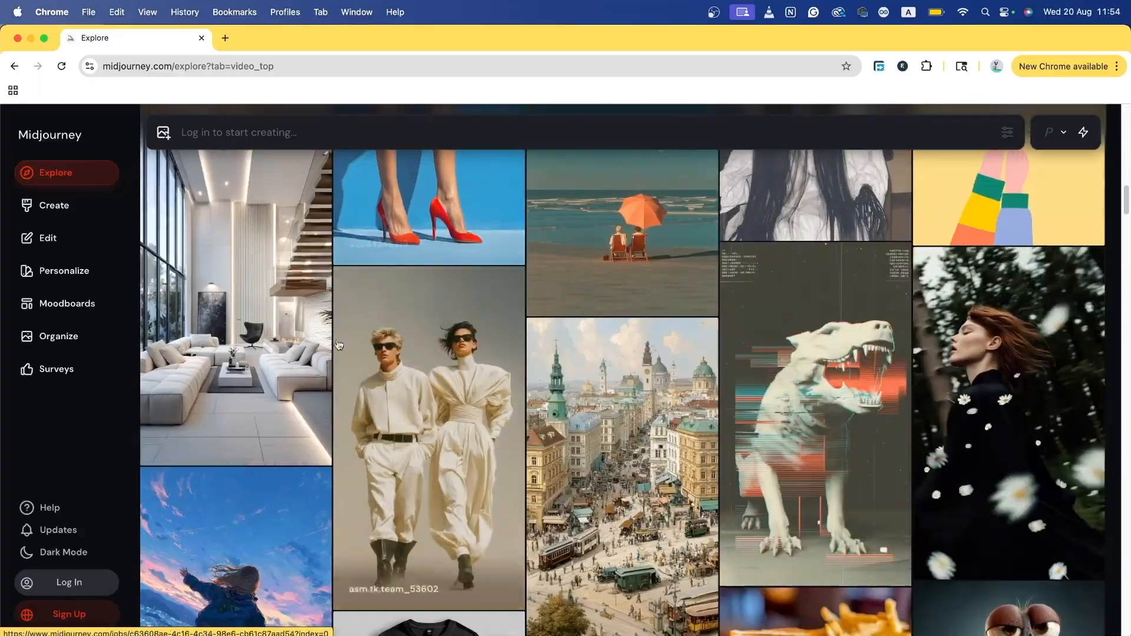
{"action": "left_click", "coordinate": [54, 205]}
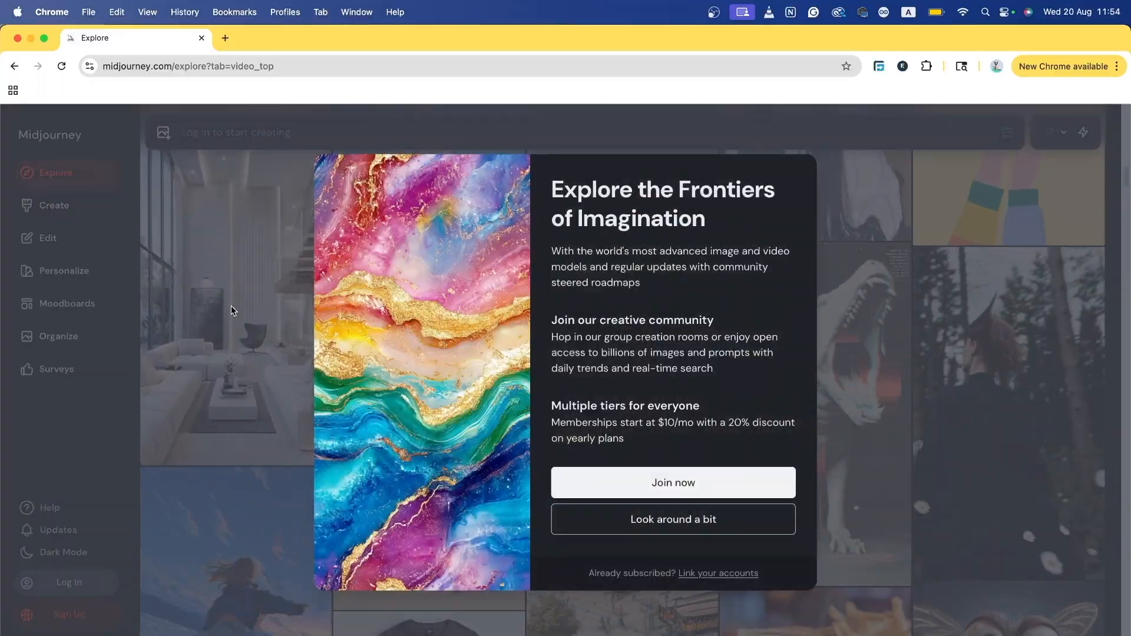
{"action": "key", "text": "super+Left"}
{"action": "left_click", "coordinate": [475, 471]}
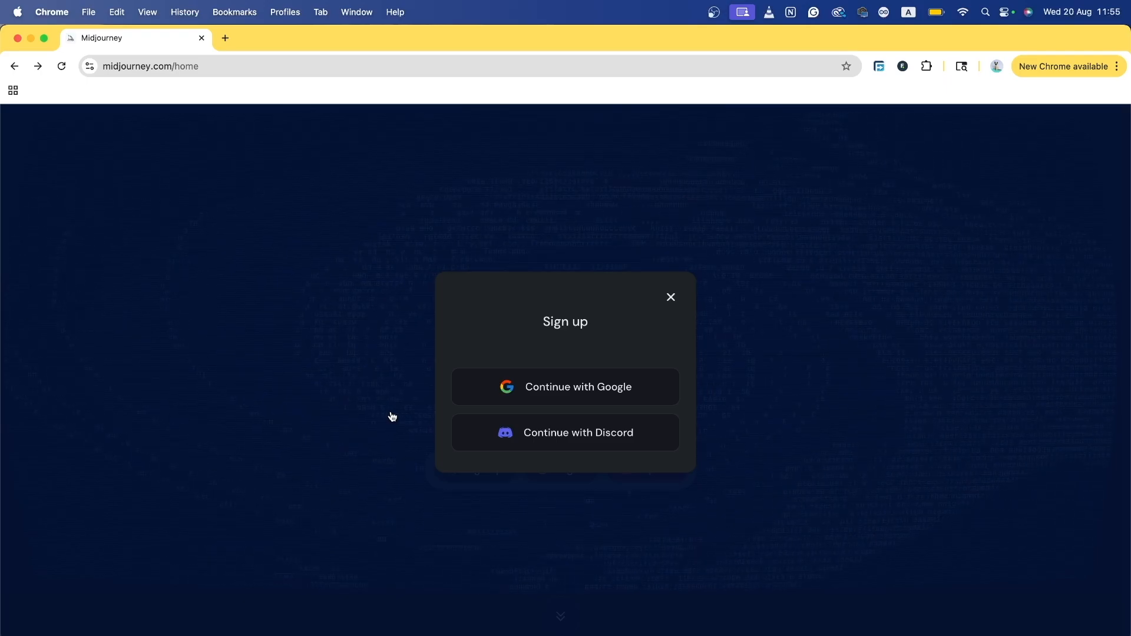
Step: Dismiss the sign-up dialog and log in with the Google account
{"action": "left_click", "coordinate": [672, 298]}
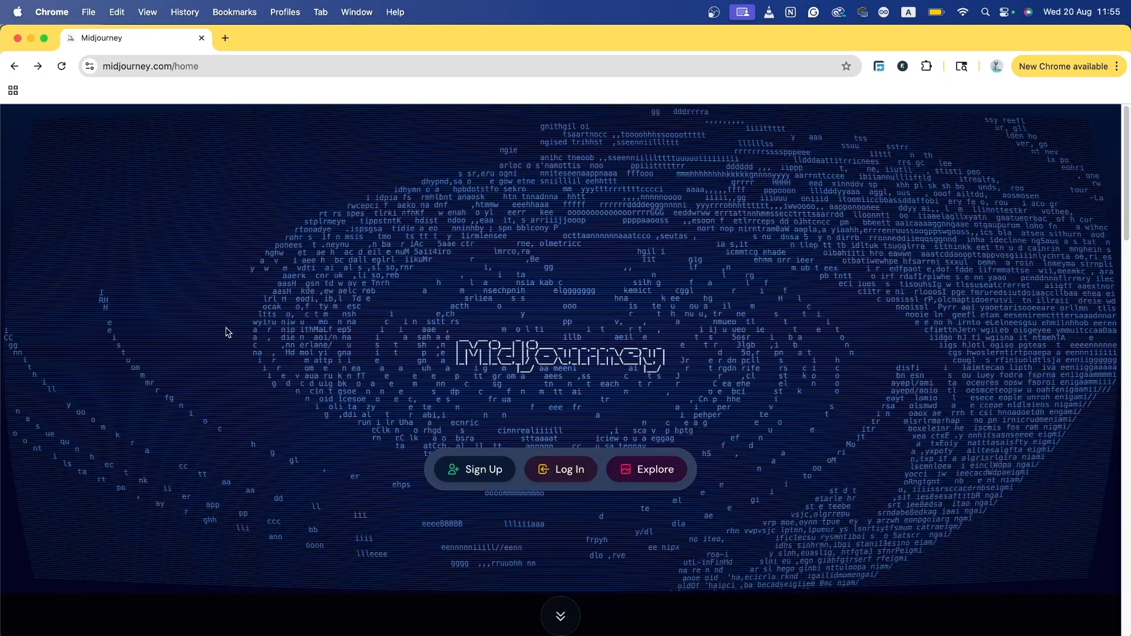
{"action": "left_click", "coordinate": [563, 477]}
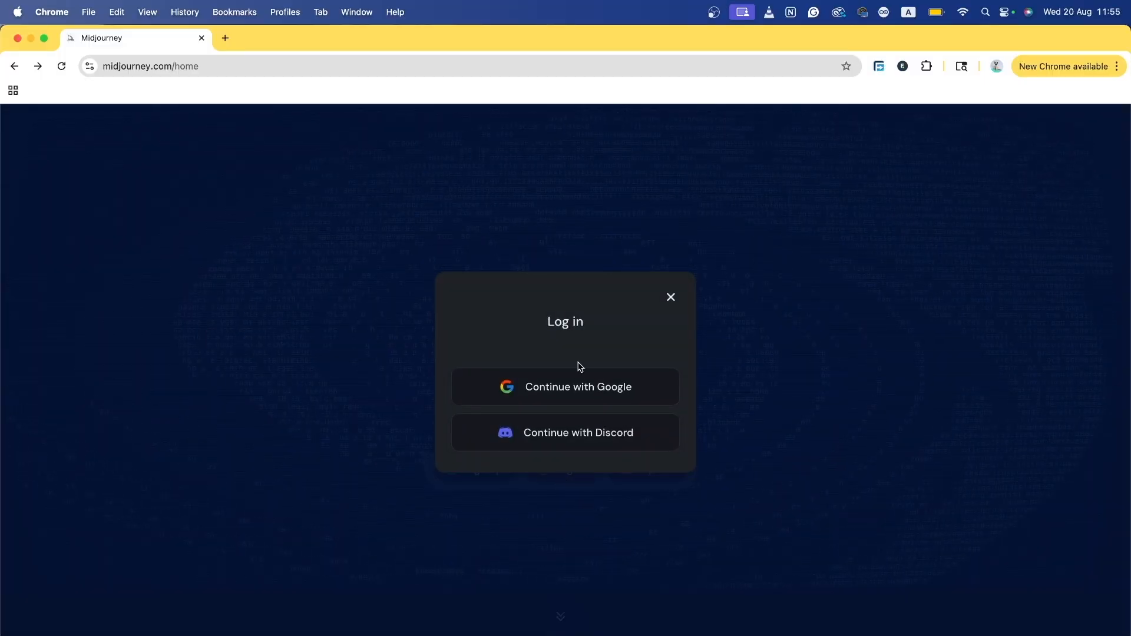
{"action": "left_click", "coordinate": [538, 395]}
Step: Browse the Explore grid, visit Edit, then return to the Create page's cat generations
{"action": "scroll", "coordinate": [231, 377], "scroll_direction": "down", "scroll_amount": 4}
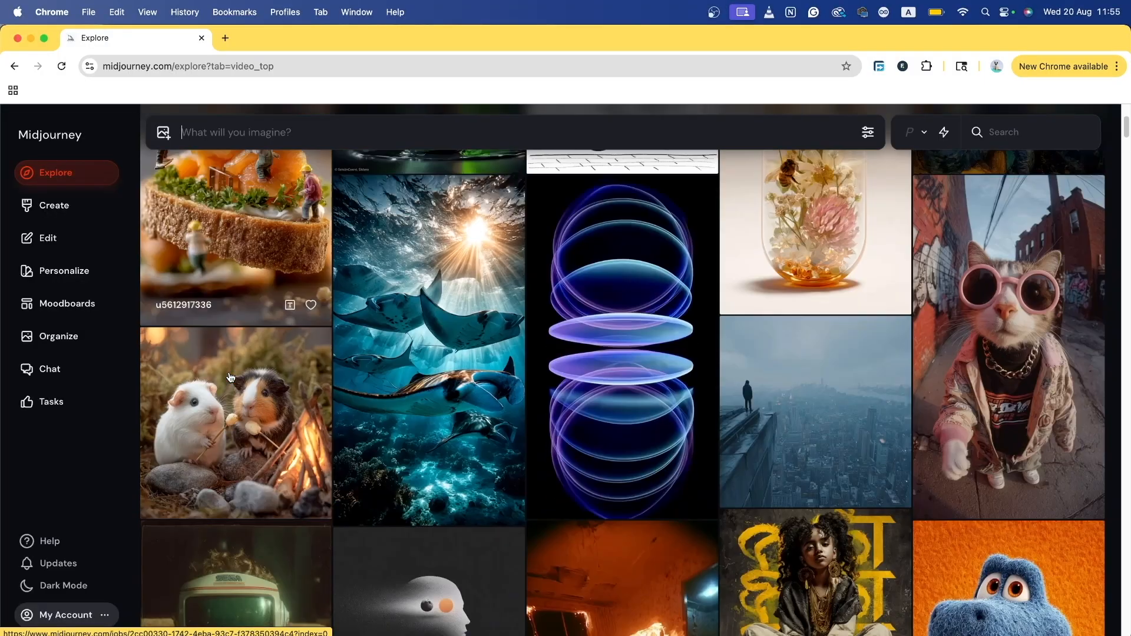
{"action": "scroll", "coordinate": [231, 378], "scroll_direction": "down", "scroll_amount": 20}
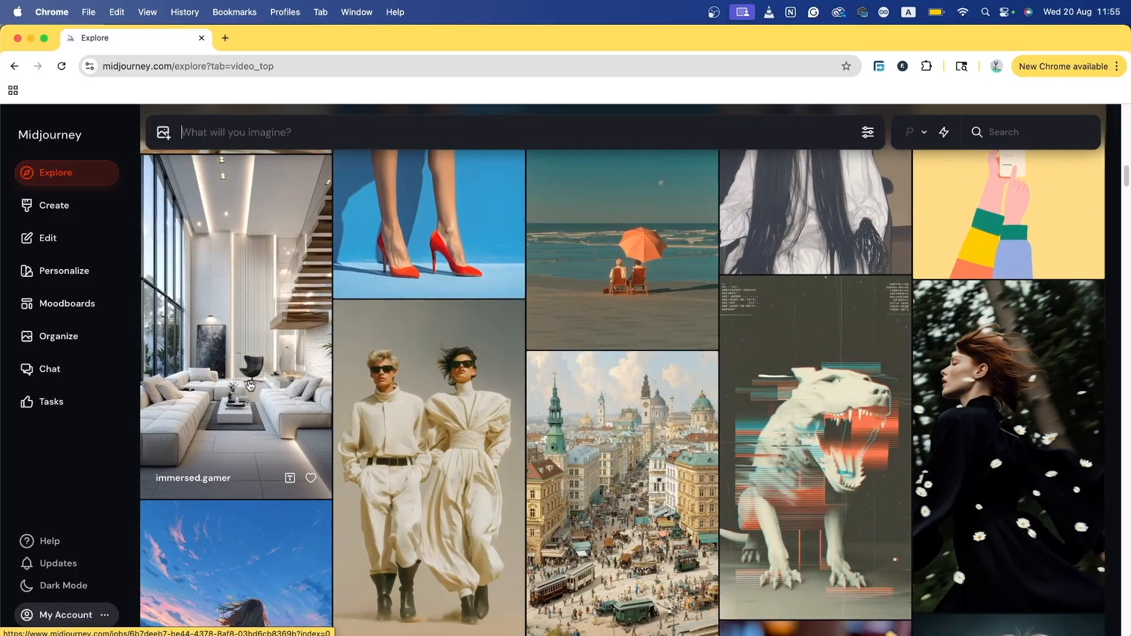
{"action": "scroll", "coordinate": [251, 386], "scroll_direction": "up", "scroll_amount": 4}
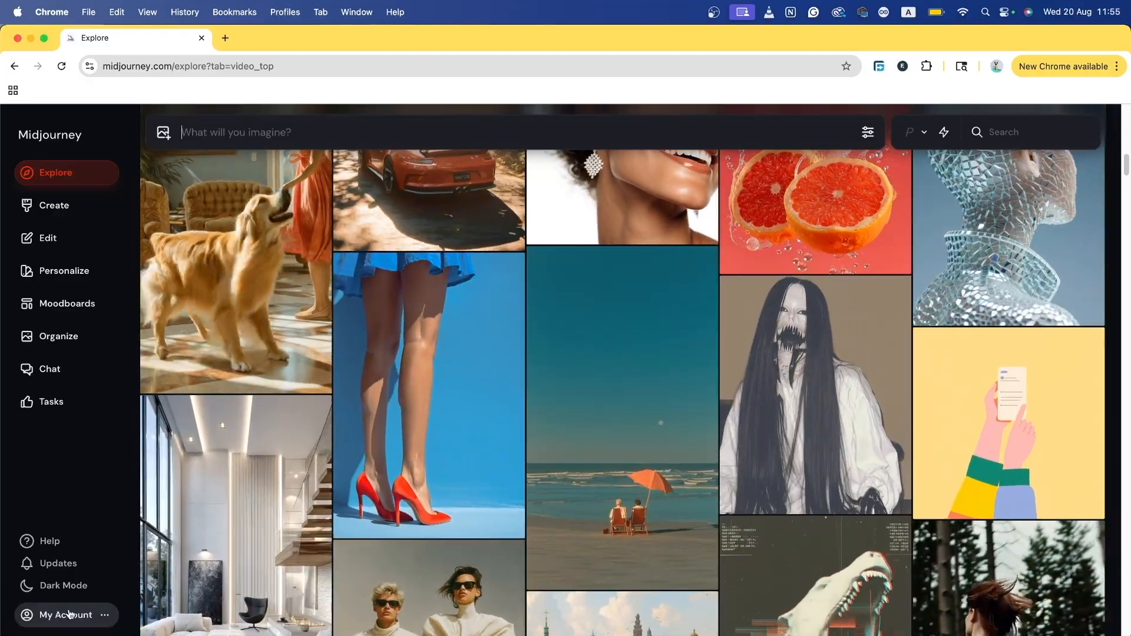
{"action": "left_click", "coordinate": [83, 248]}
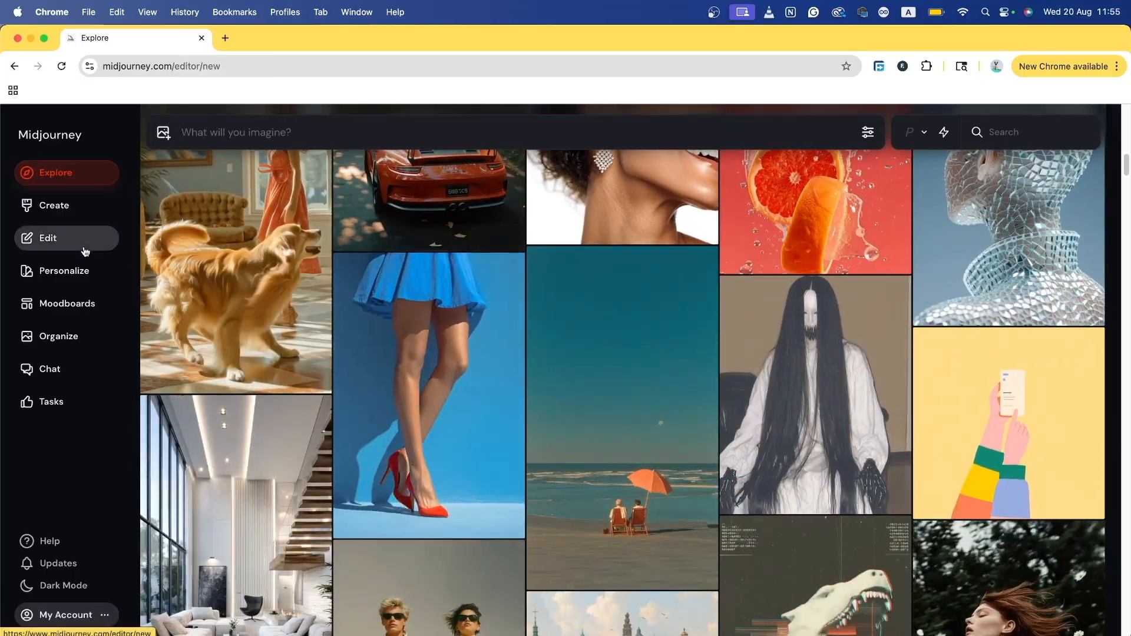
{"action": "left_click", "coordinate": [26, 203]}
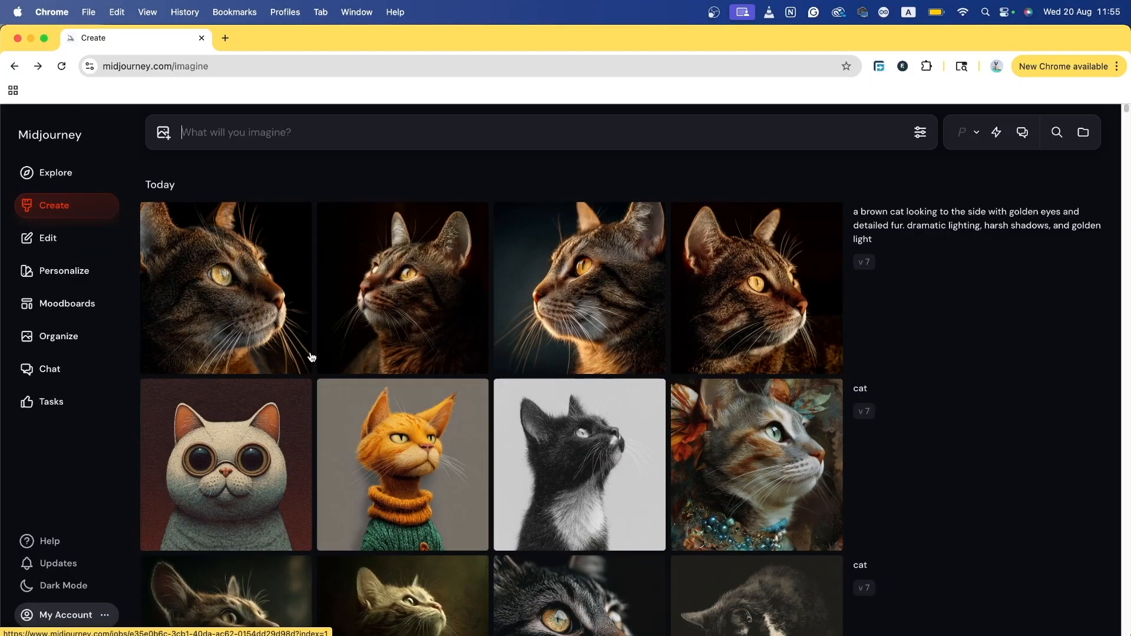
Step: Open the account menu from the '...' beside My Account
{"action": "left_click", "coordinate": [105, 616]}
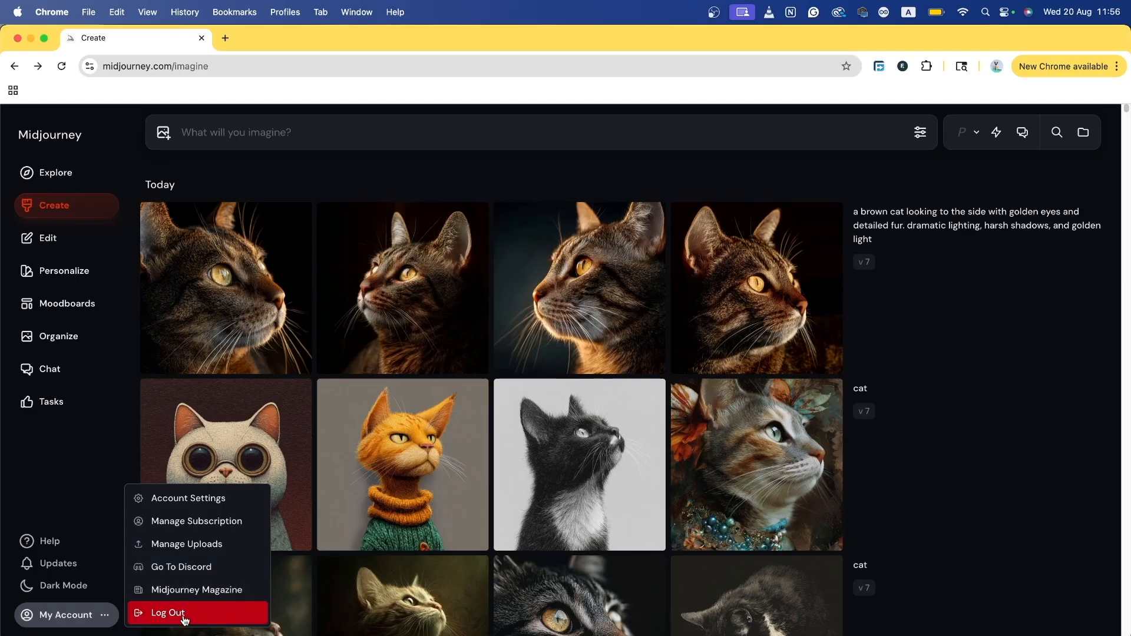
Step: Open the subscription page showing the Basic, Standard, Pro and Mega monthly plans
{"action": "left_click", "coordinate": [215, 529]}
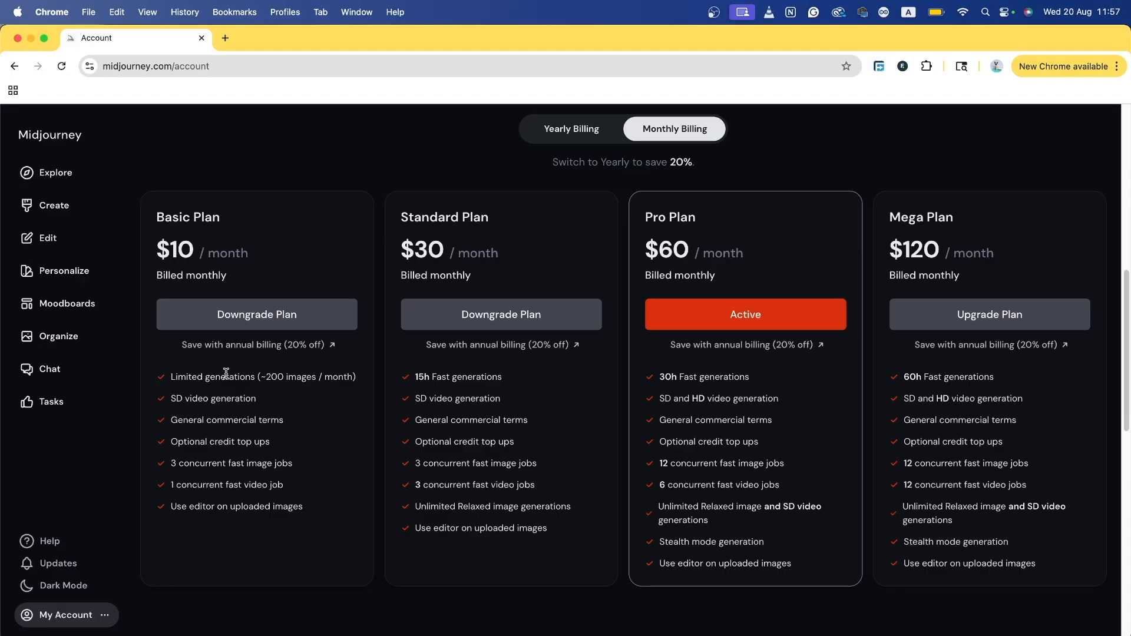
{"action": "left_click_drag", "start_coordinate": [178, 375], "coordinate": [365, 378]}
{"action": "left_click", "coordinate": [261, 377]}
{"action": "left_click_drag", "start_coordinate": [261, 377], "coordinate": [361, 378]}
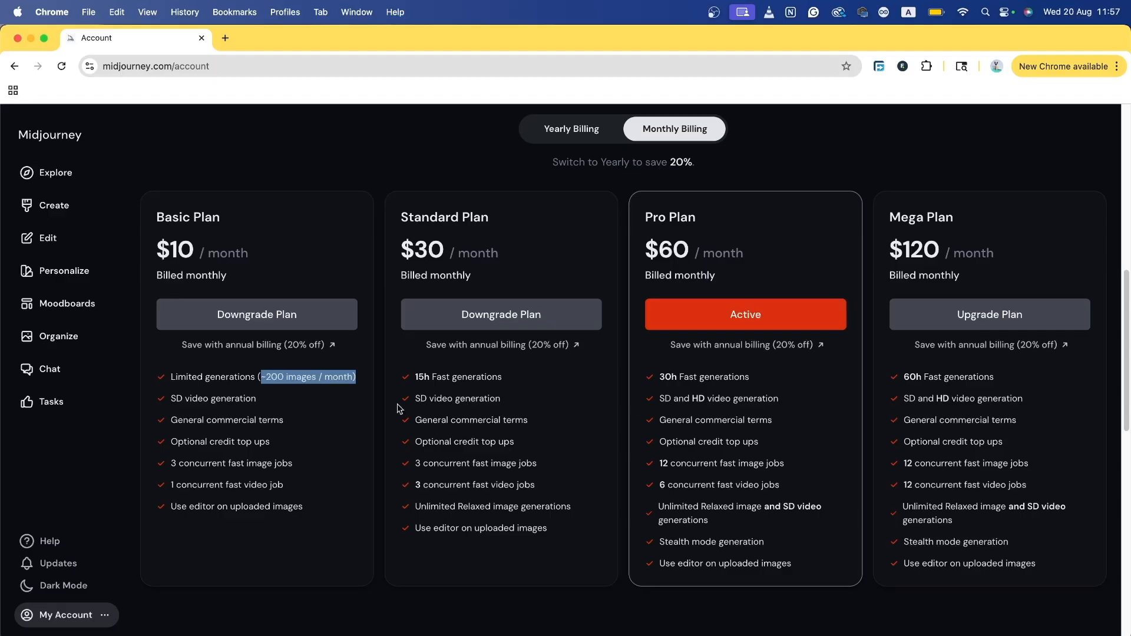
{"action": "mouse_move", "coordinate": [177, 401]}
{"action": "left_mouse_down"}
{"action": "mouse_move", "coordinate": [235, 400]}
{"action": "mouse_move", "coordinate": [171, 401]}
{"action": "left_mouse_up"}
{"action": "left_click_drag", "start_coordinate": [434, 401], "coordinate": [415, 401]}
{"action": "left_click_drag", "start_coordinate": [738, 400], "coordinate": [674, 401]}
{"action": "left_click_drag", "start_coordinate": [964, 404], "coordinate": [891, 400]}
{"action": "left_click_drag", "start_coordinate": [720, 400], "coordinate": [683, 401]}
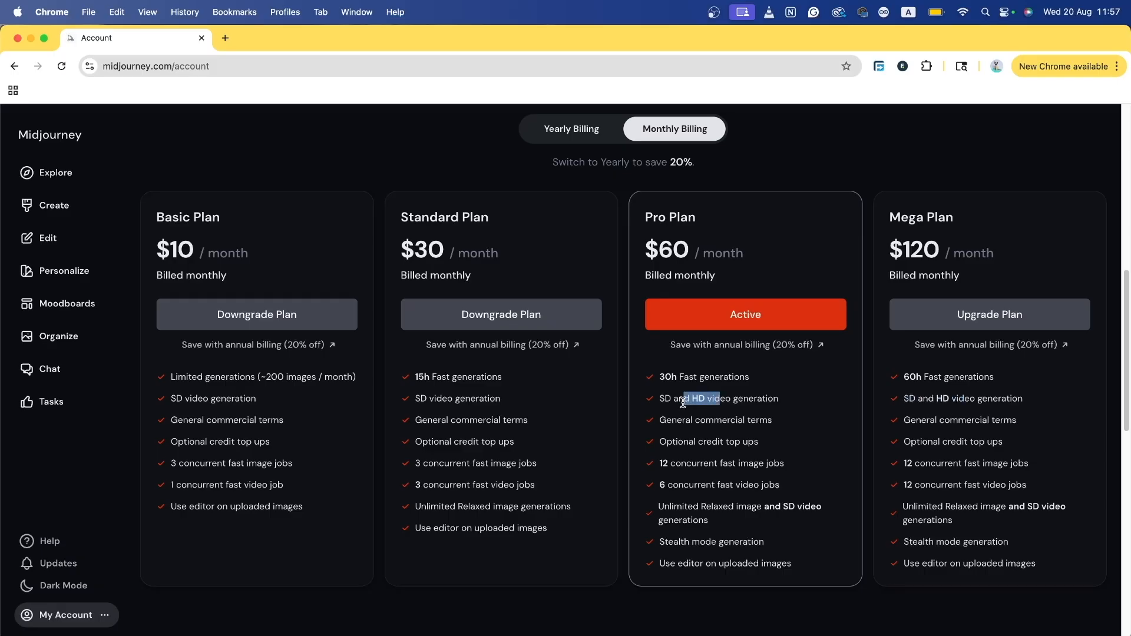
{"action": "mouse_move", "coordinate": [271, 422]}
{"action": "left_mouse_down"}
{"action": "mouse_move", "coordinate": [188, 431]}
{"action": "mouse_move", "coordinate": [283, 420]}
{"action": "left_mouse_up"}
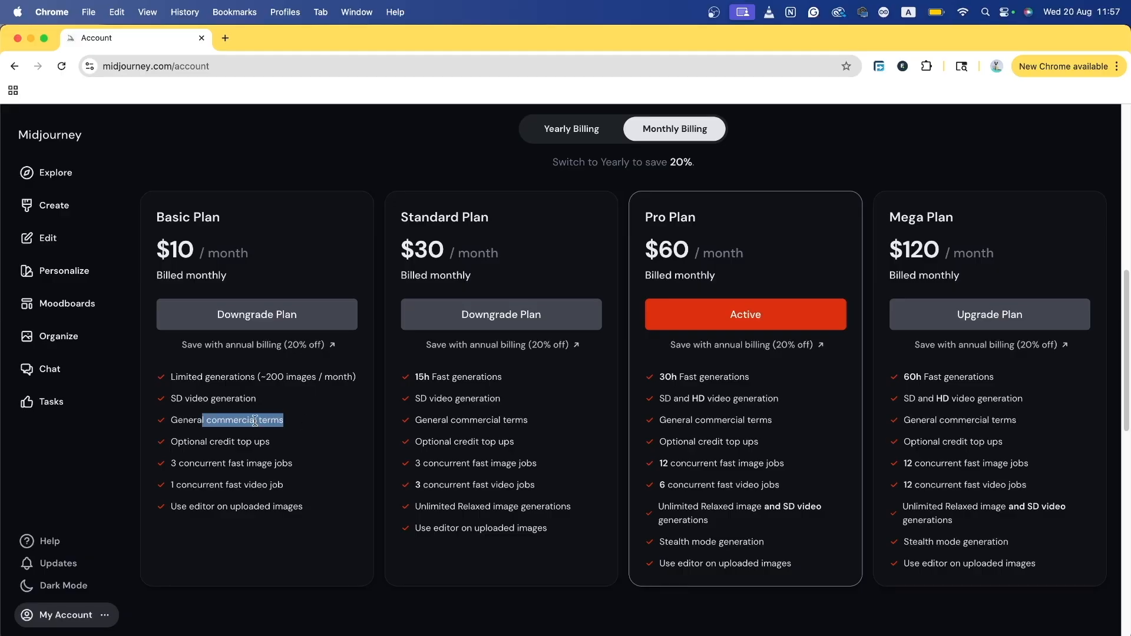
{"action": "left_click_drag", "start_coordinate": [194, 421], "coordinate": [281, 420]}
{"action": "left_click_drag", "start_coordinate": [187, 442], "coordinate": [267, 441]}
{"action": "left_click_drag", "start_coordinate": [682, 441], "coordinate": [758, 441]}
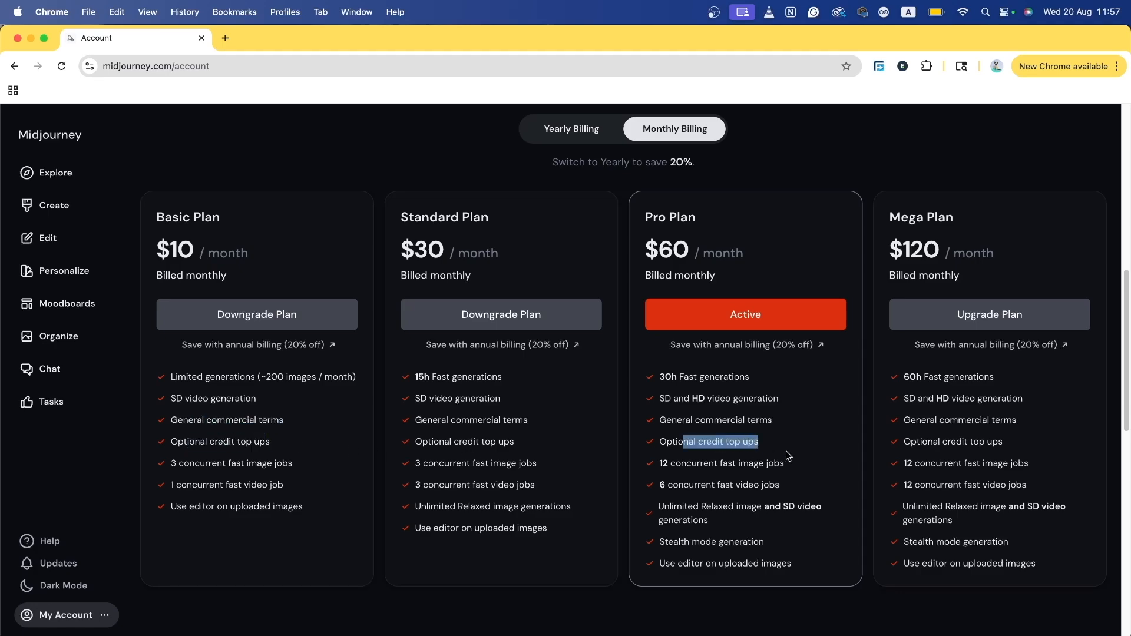
{"action": "left_click_drag", "start_coordinate": [922, 441], "coordinate": [1004, 441]}
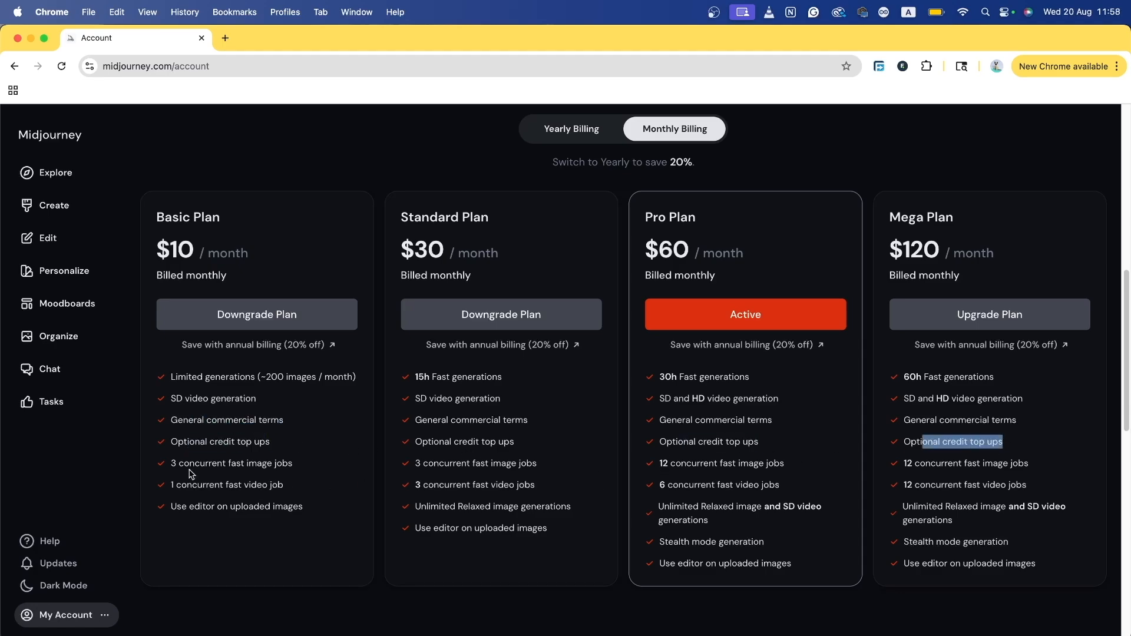
{"action": "left_click_drag", "start_coordinate": [185, 464], "coordinate": [293, 463]}
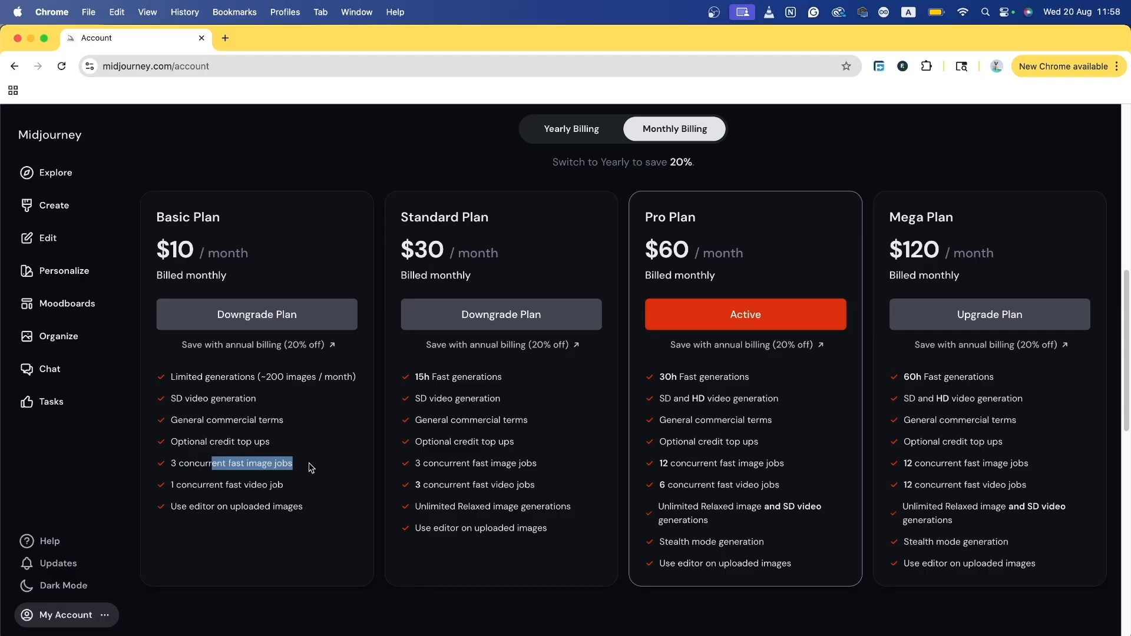
{"action": "left_click_drag", "start_coordinate": [438, 463], "coordinate": [537, 463]}
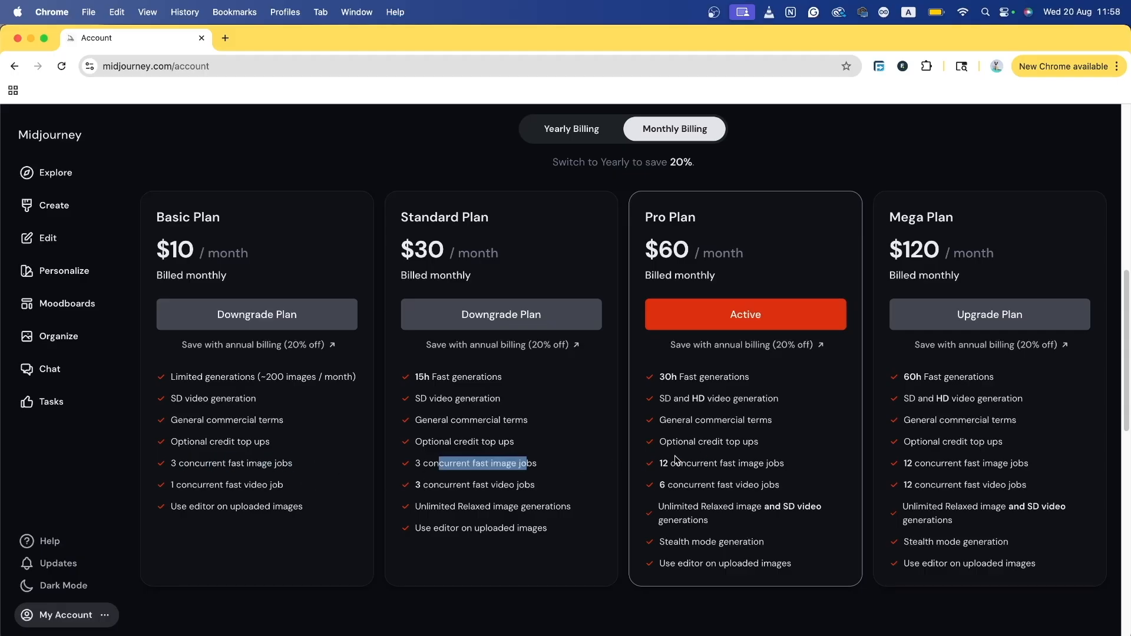
{"action": "left_click_drag", "start_coordinate": [671, 463], "coordinate": [768, 463]}
{"action": "left_click", "coordinate": [928, 466]}
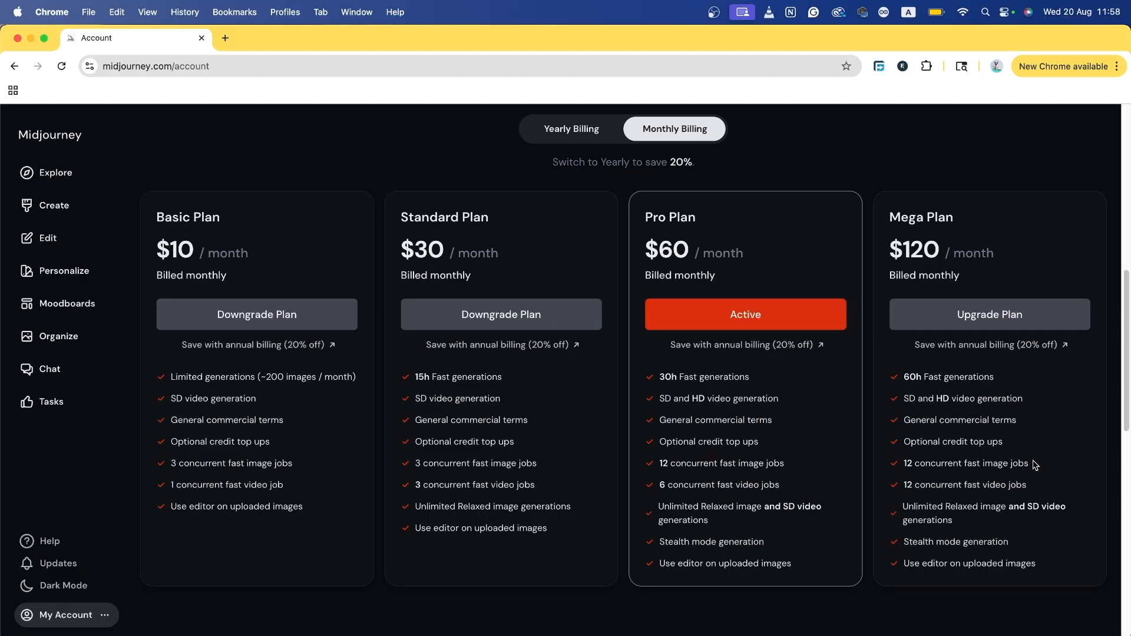
{"action": "scroll", "coordinate": [305, 511], "scroll_direction": "down", "scroll_amount": 1}
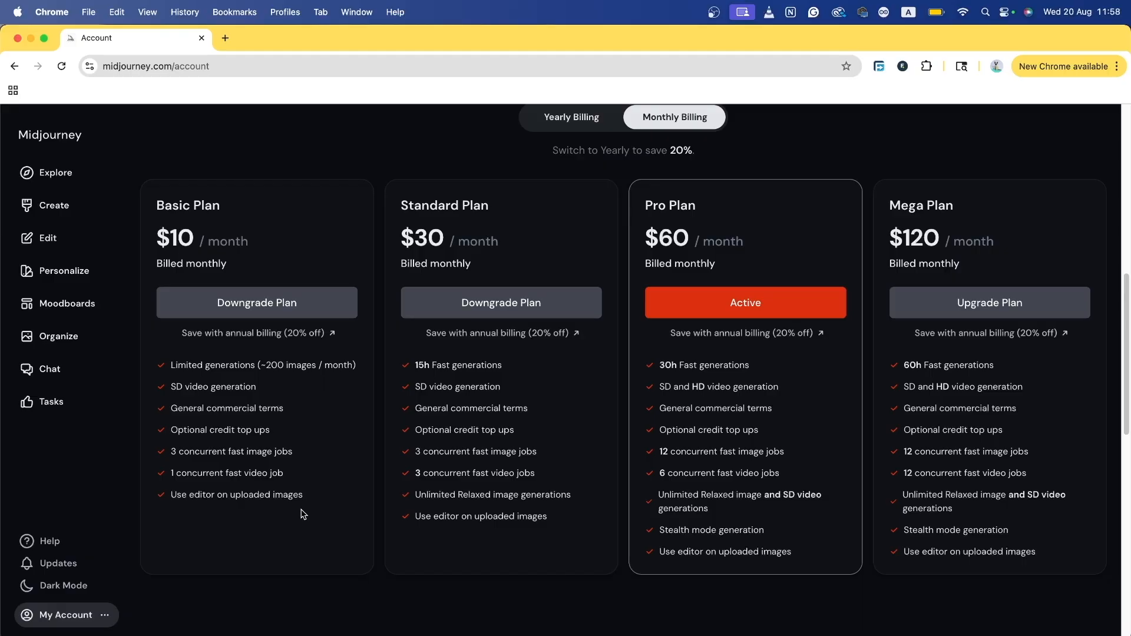
{"action": "left_click_drag", "start_coordinate": [175, 484], "coordinate": [341, 490]}
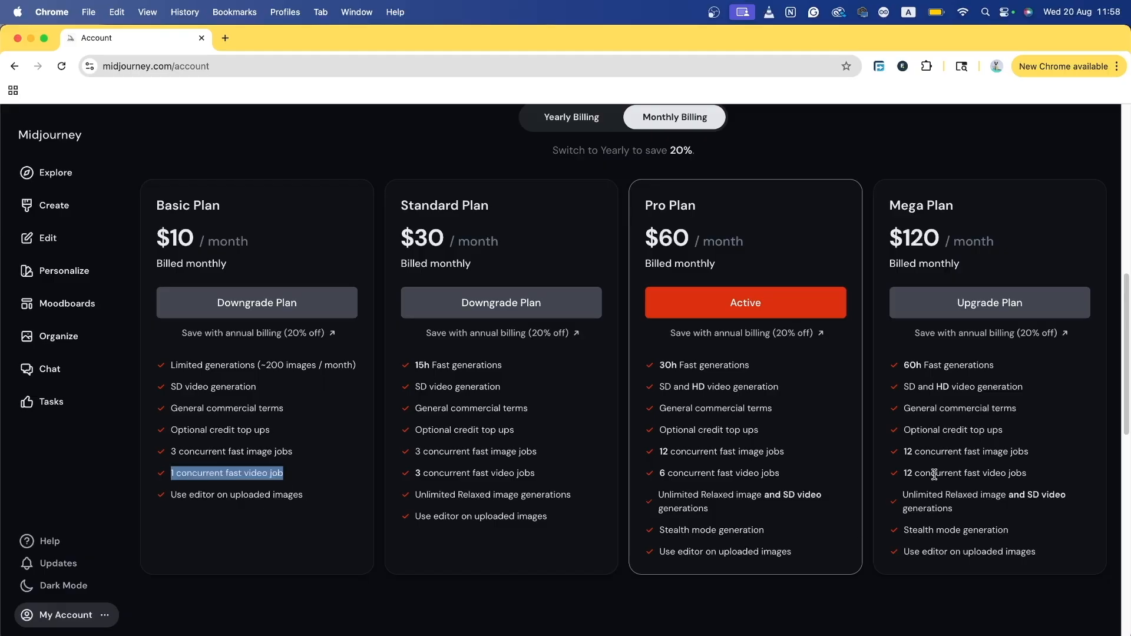
{"action": "left_click_drag", "start_coordinate": [936, 474], "coordinate": [901, 475]}
{"action": "left_click_drag", "start_coordinate": [298, 497], "coordinate": [322, 504]}
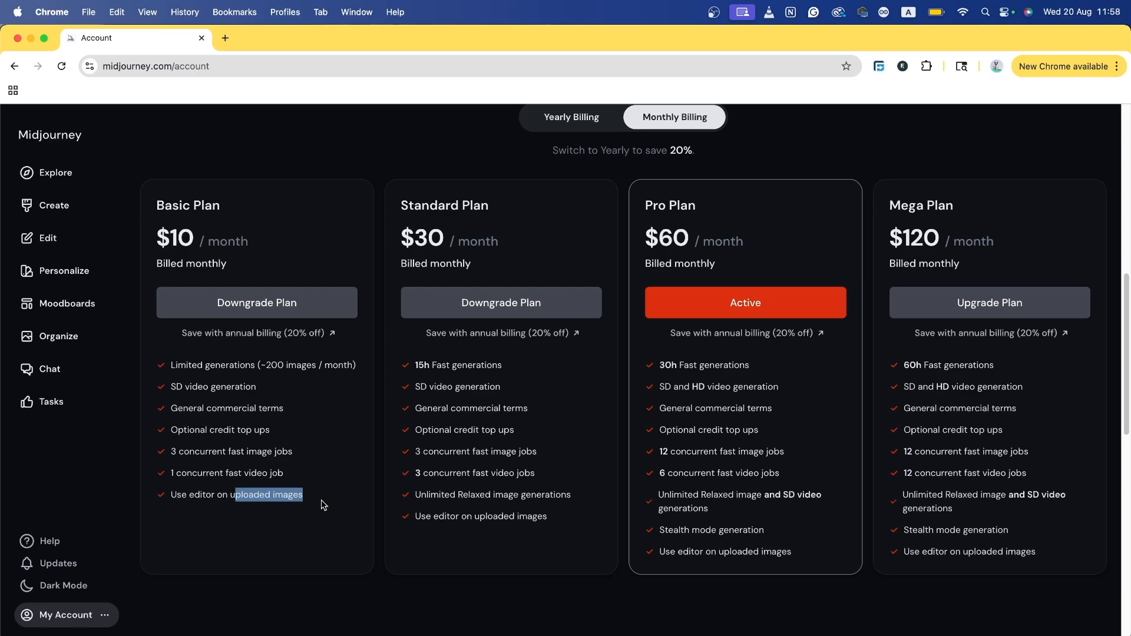
{"action": "left_click", "coordinate": [254, 492]}
{"action": "double_click", "coordinate": [201, 494]}
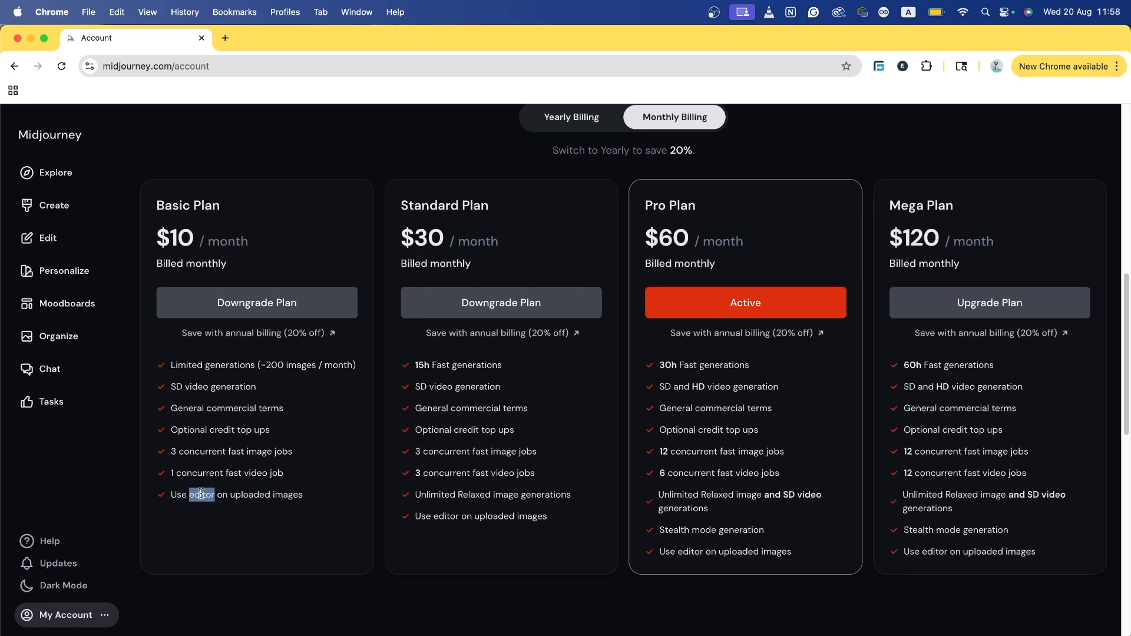
{"action": "triple_click", "coordinate": [202, 494]}
{"action": "triple_click", "coordinate": [177, 206]}
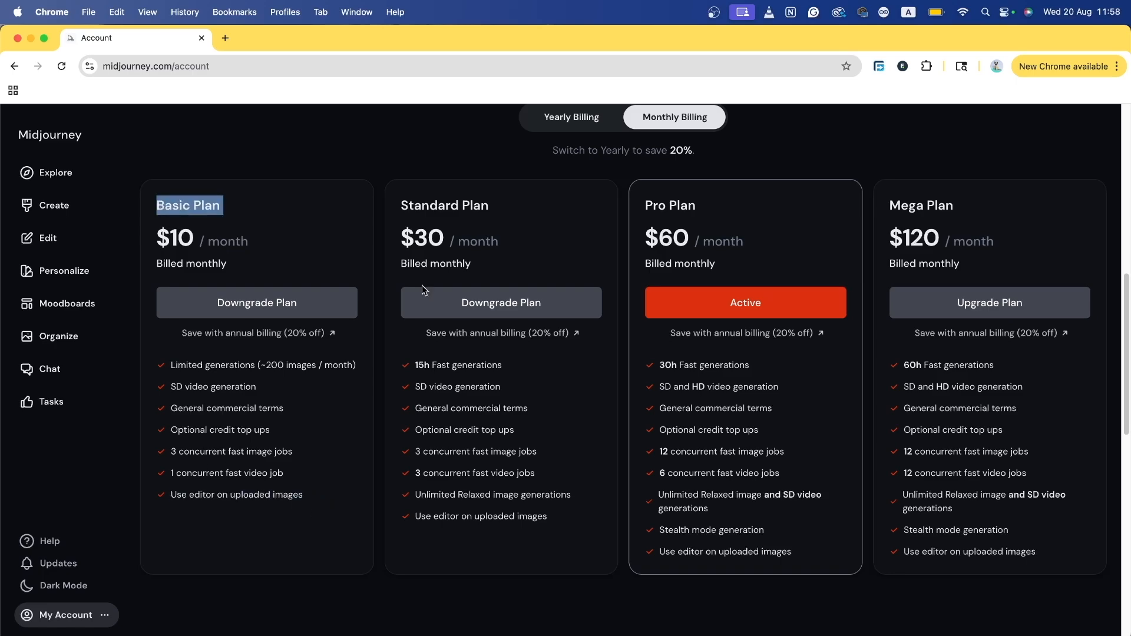
{"action": "left_click", "coordinate": [501, 518]}
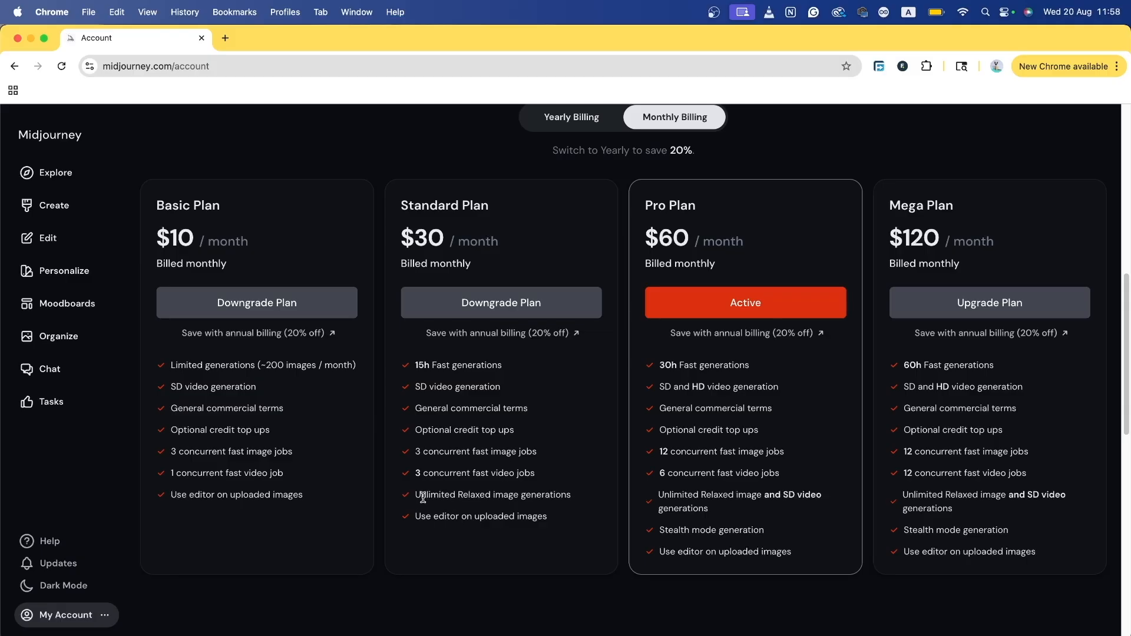
{"action": "mouse_move", "coordinate": [423, 498]}
{"action": "left_mouse_down"}
{"action": "mouse_move", "coordinate": [595, 497]}
{"action": "mouse_move", "coordinate": [407, 500]}
{"action": "left_mouse_up"}
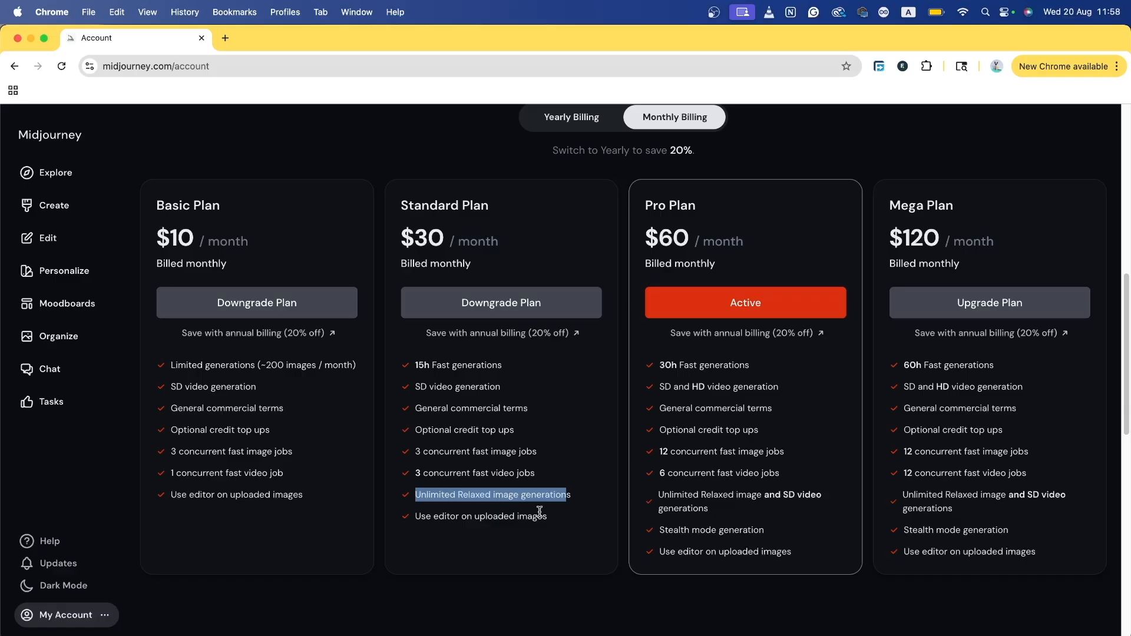
{"action": "triple_click", "coordinate": [472, 518]}
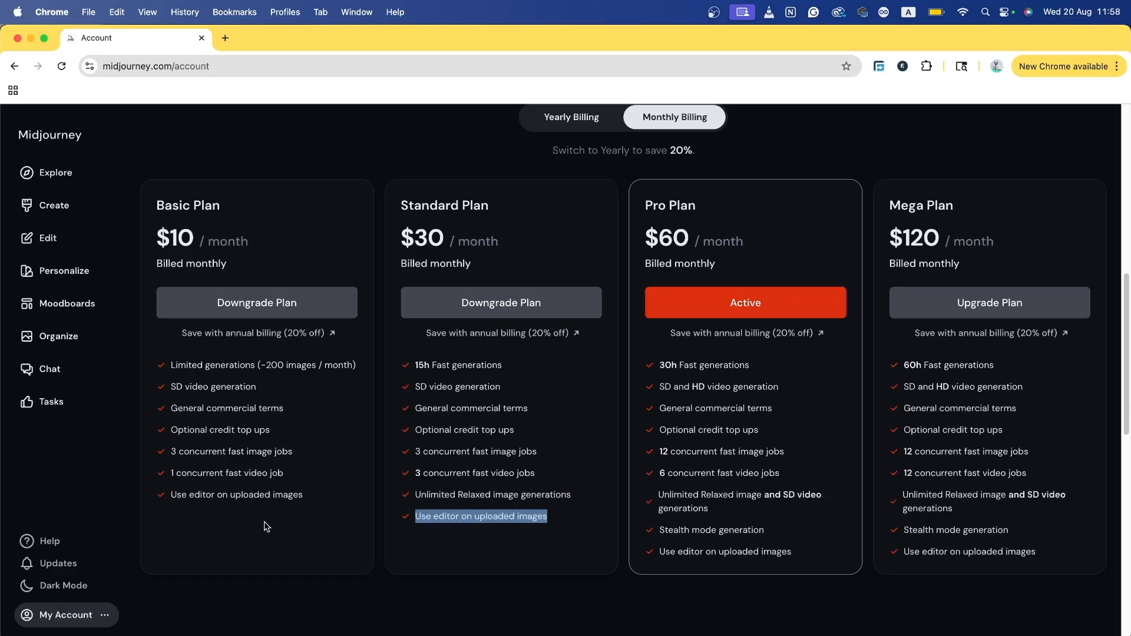
{"action": "left_click", "coordinate": [759, 532]}
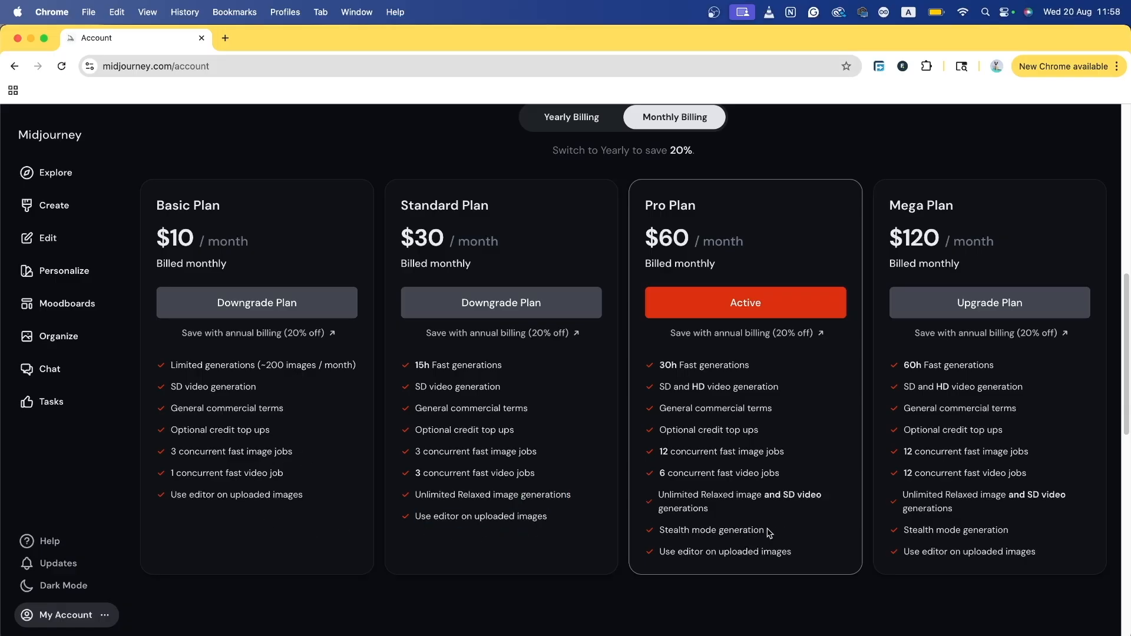
{"action": "left_click_drag", "start_coordinate": [769, 532], "coordinate": [639, 533]}
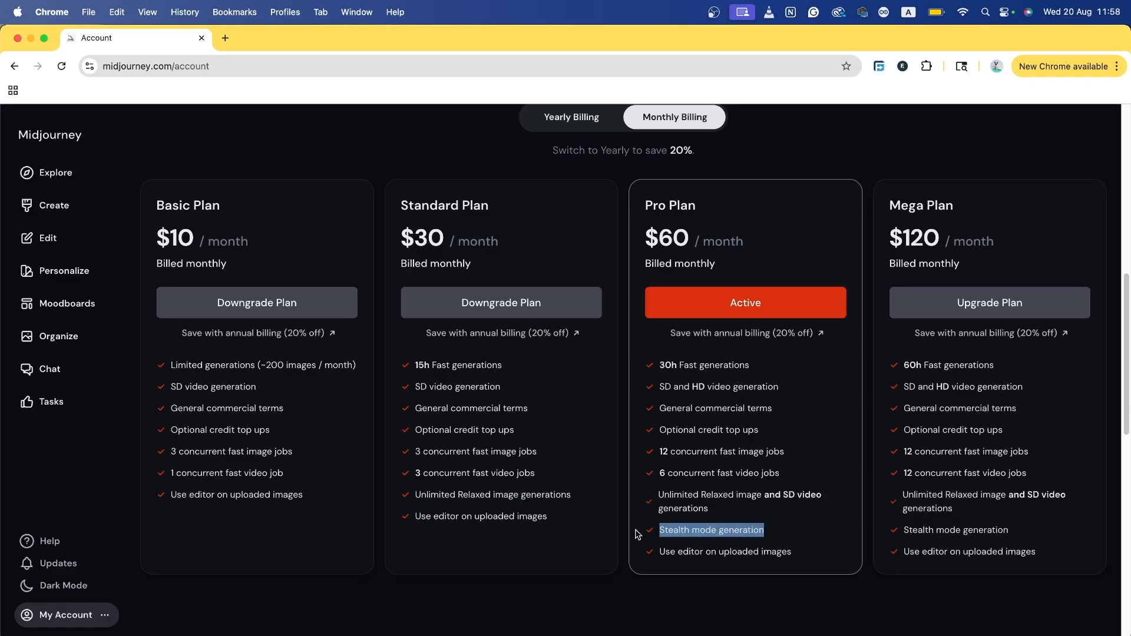
{"action": "left_click", "coordinate": [700, 529]}
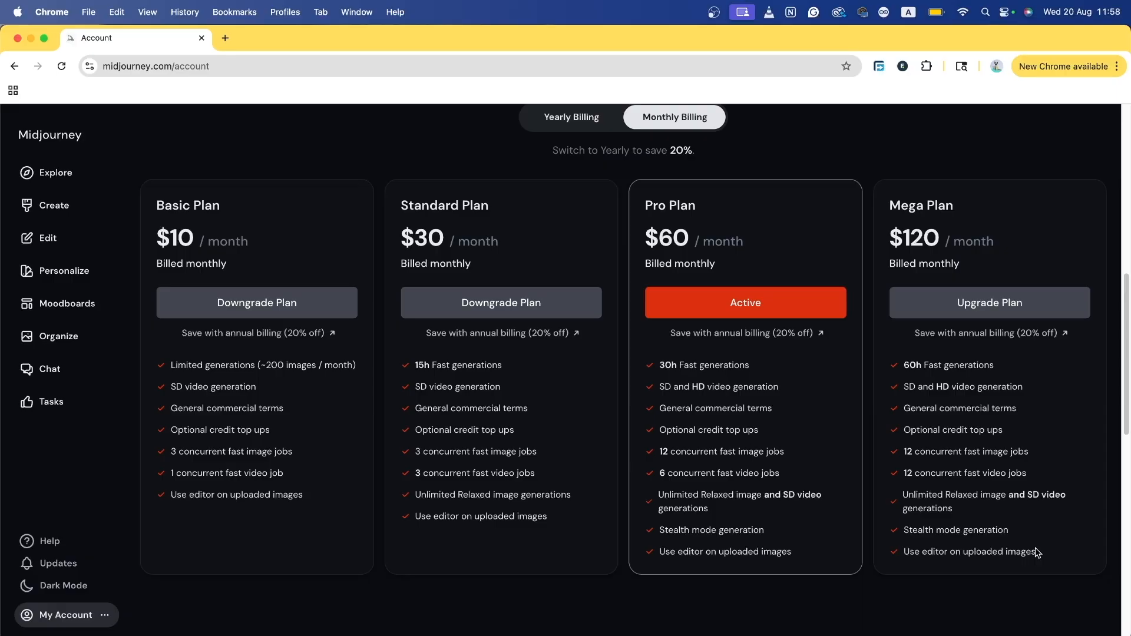
{"action": "triple_click", "coordinate": [913, 363]}
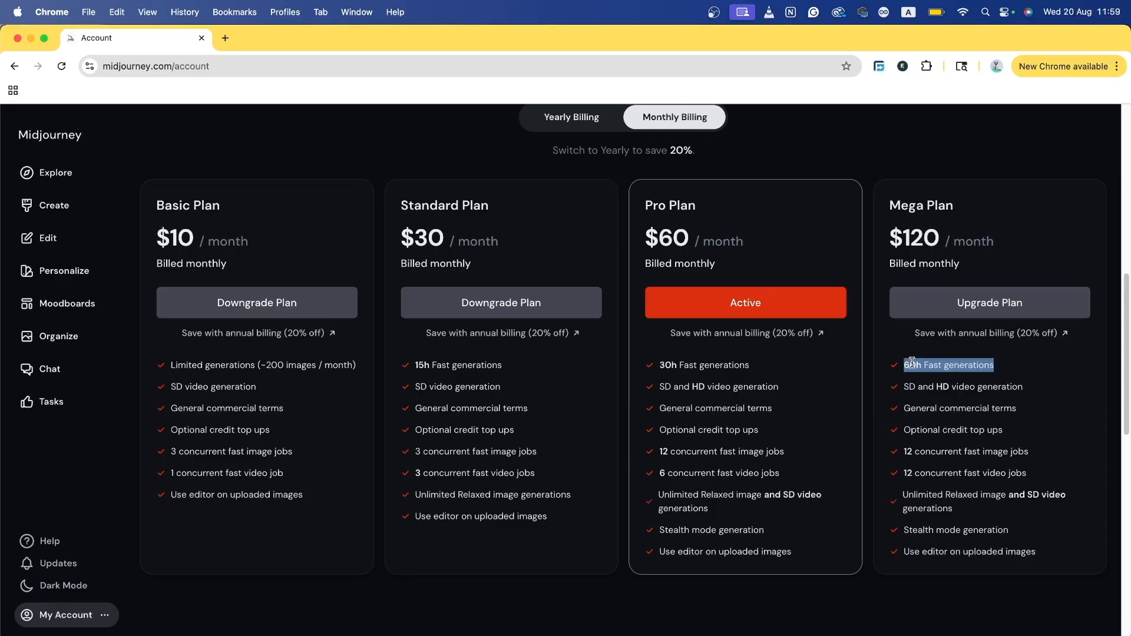
{"action": "triple_click", "coordinate": [967, 452]}
{"action": "left_click", "coordinate": [955, 475]}
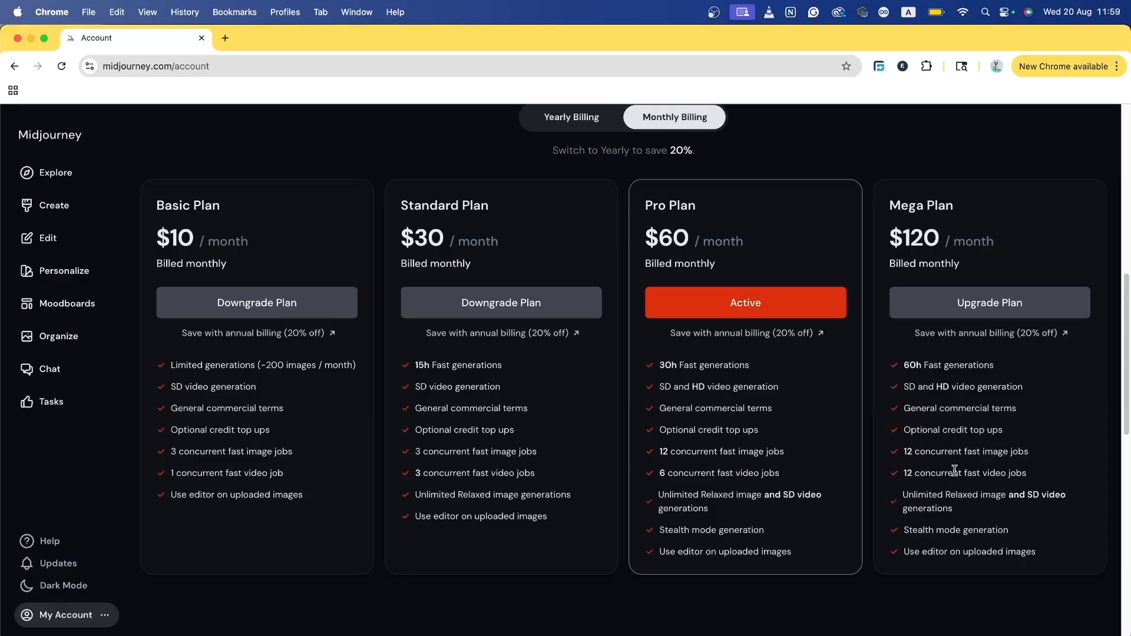
{"action": "triple_click", "coordinate": [955, 473]}
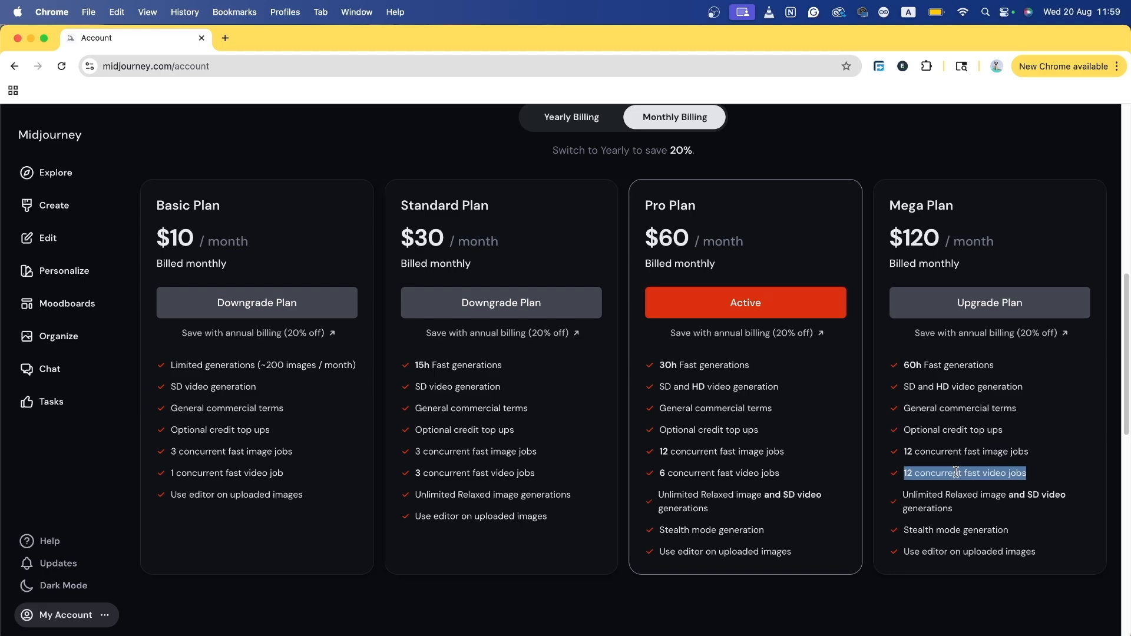
{"action": "scroll", "coordinate": [955, 472], "scroll_direction": "up", "scroll_amount": 1}
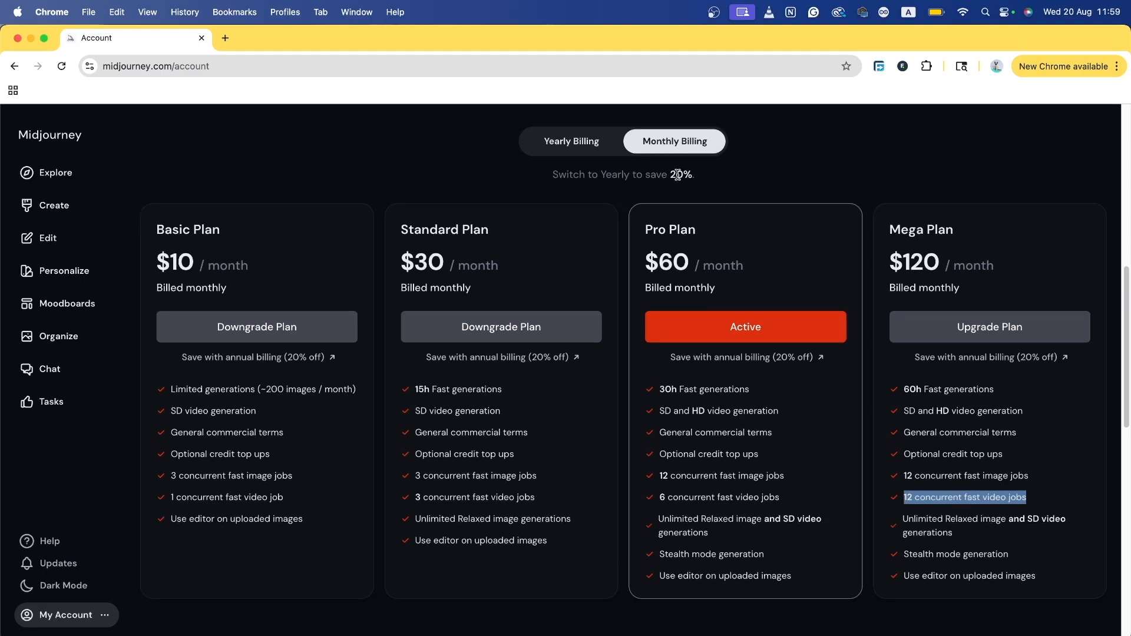
Step: Compare plan prices by toggling between yearly and monthly billing, ending on monthly
{"action": "left_click_drag", "start_coordinate": [671, 177], "coordinate": [728, 179]}
{"action": "left_click", "coordinate": [590, 148]}
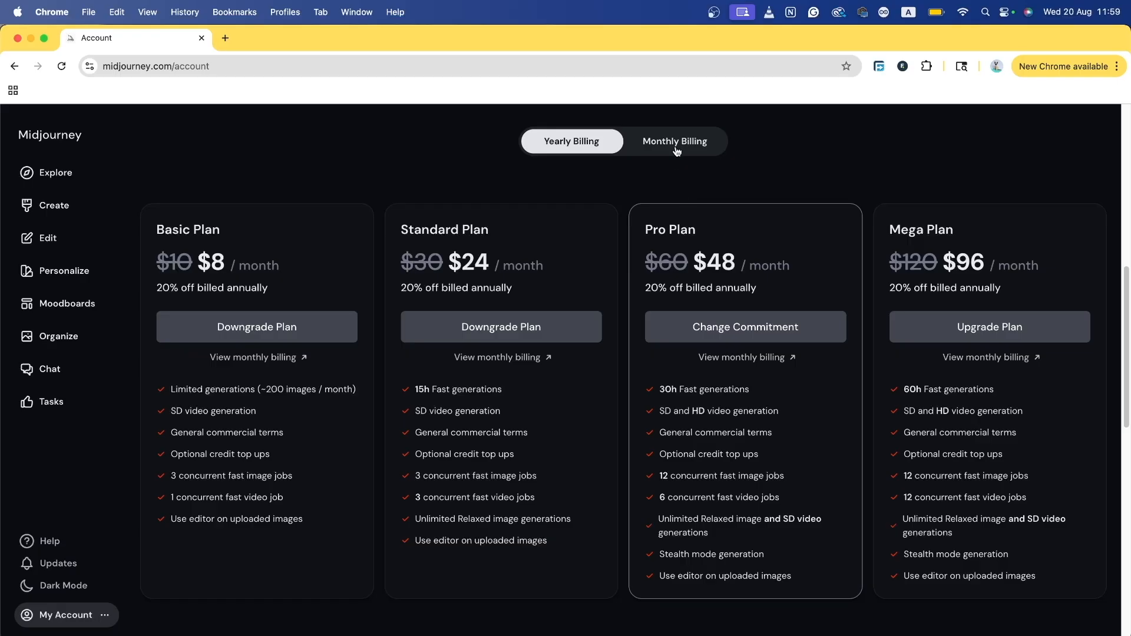
{"action": "left_click", "coordinate": [692, 138]}
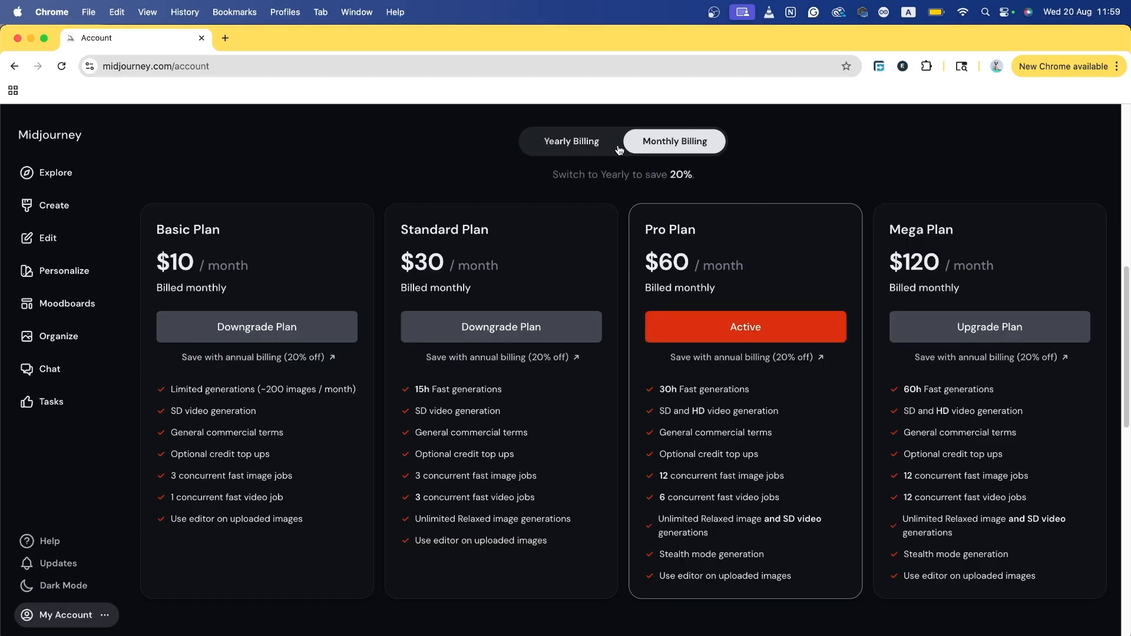
{"action": "left_click", "coordinate": [586, 143]}
{"action": "left_click", "coordinate": [673, 150]}
Step: Highlight the Pro Plan's Stealth mode and unlimited Relaxed features, then scroll toward the FAQ
{"action": "left_click_drag", "start_coordinate": [697, 231], "coordinate": [641, 236]}
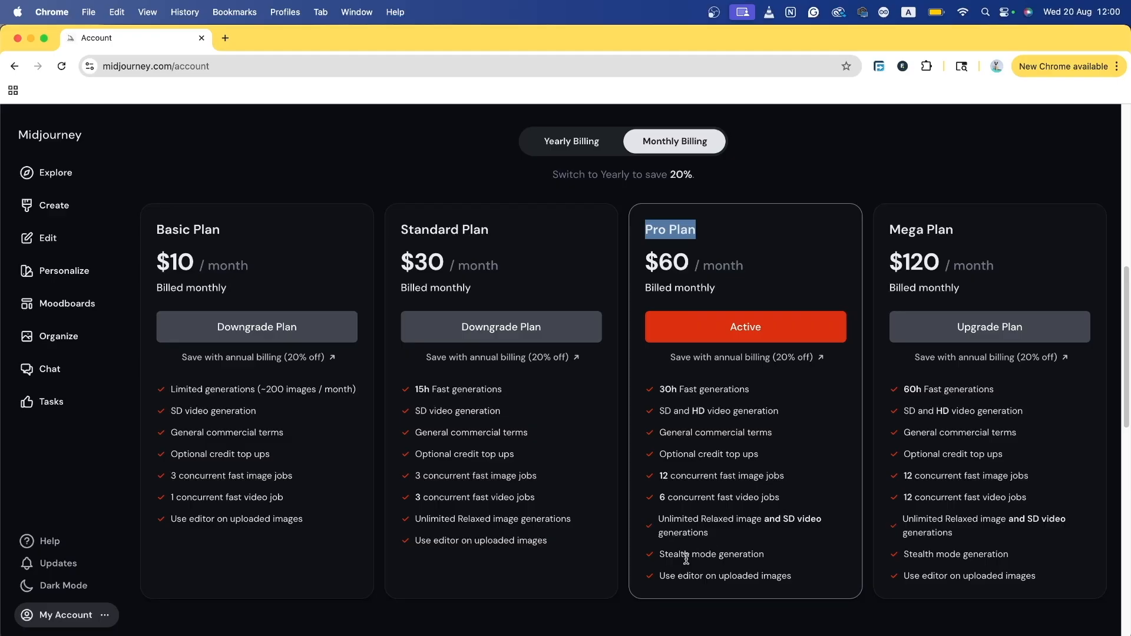
{"action": "left_click_drag", "start_coordinate": [679, 559], "coordinate": [736, 555]}
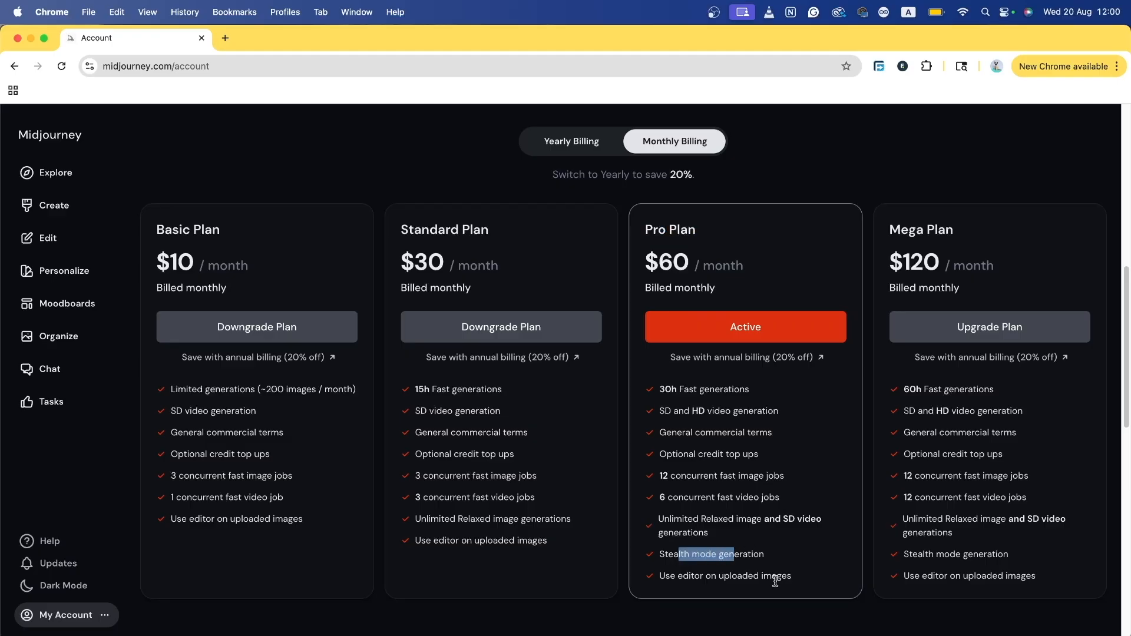
{"action": "triple_click", "coordinate": [679, 515]}
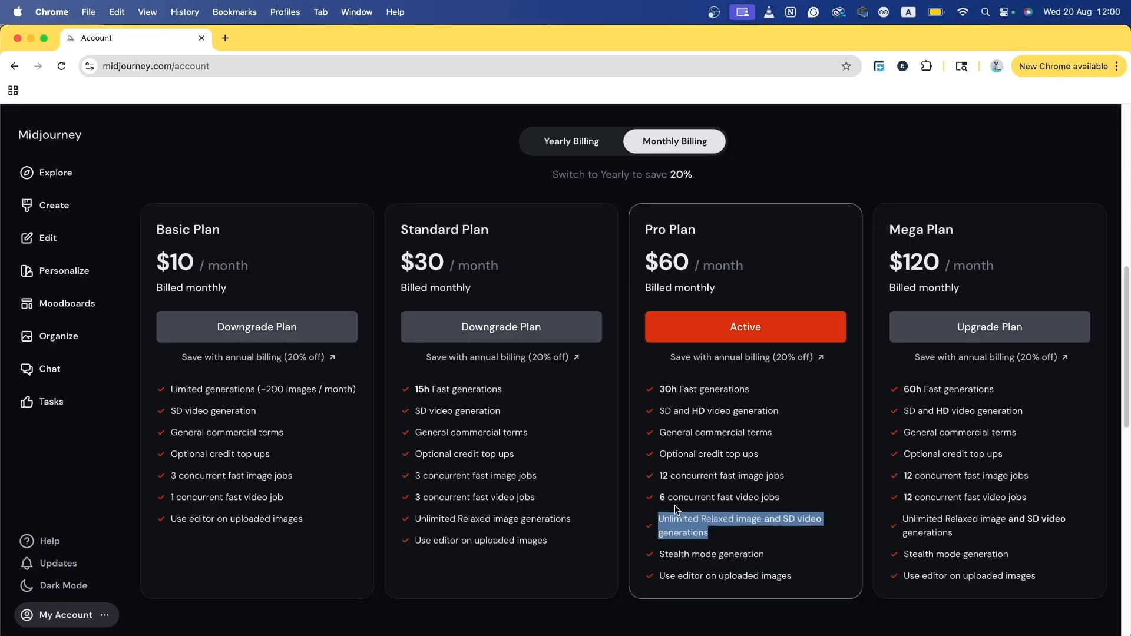
{"action": "scroll", "coordinate": [674, 504], "scroll_direction": "down", "scroll_amount": 10}
Step: Expand the FAQ answers on Fast hours, Relax Mode and commercial use of creations
{"action": "left_click_drag", "start_coordinate": [501, 207], "coordinate": [791, 203]}
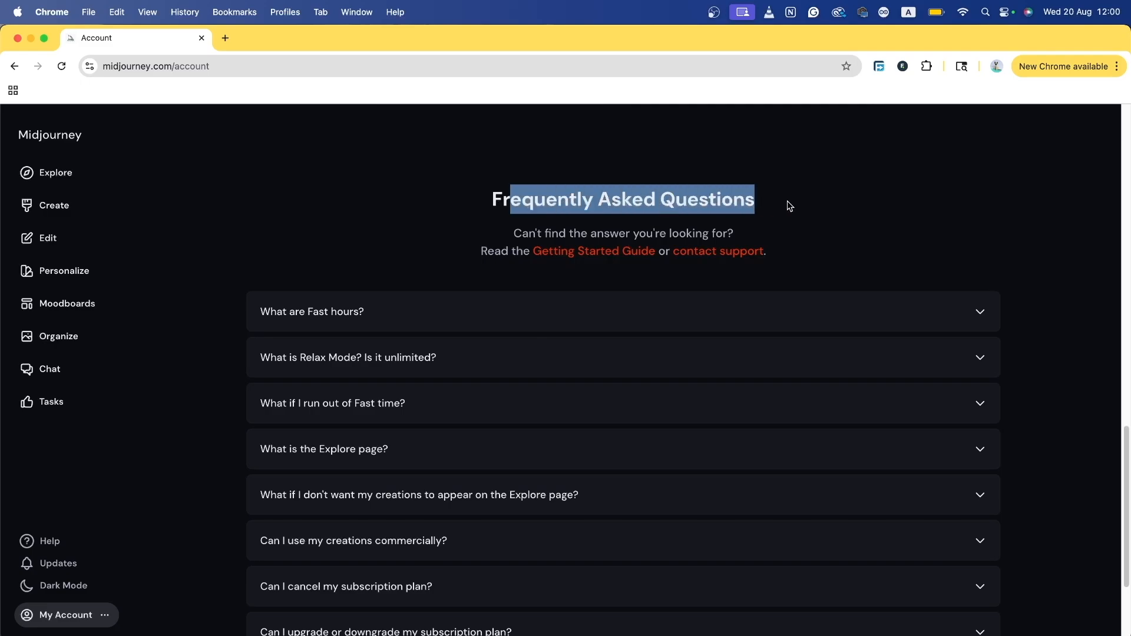
{"action": "scroll", "coordinate": [365, 247], "scroll_direction": "down", "scroll_amount": 2}
{"action": "left_click", "coordinate": [431, 241]}
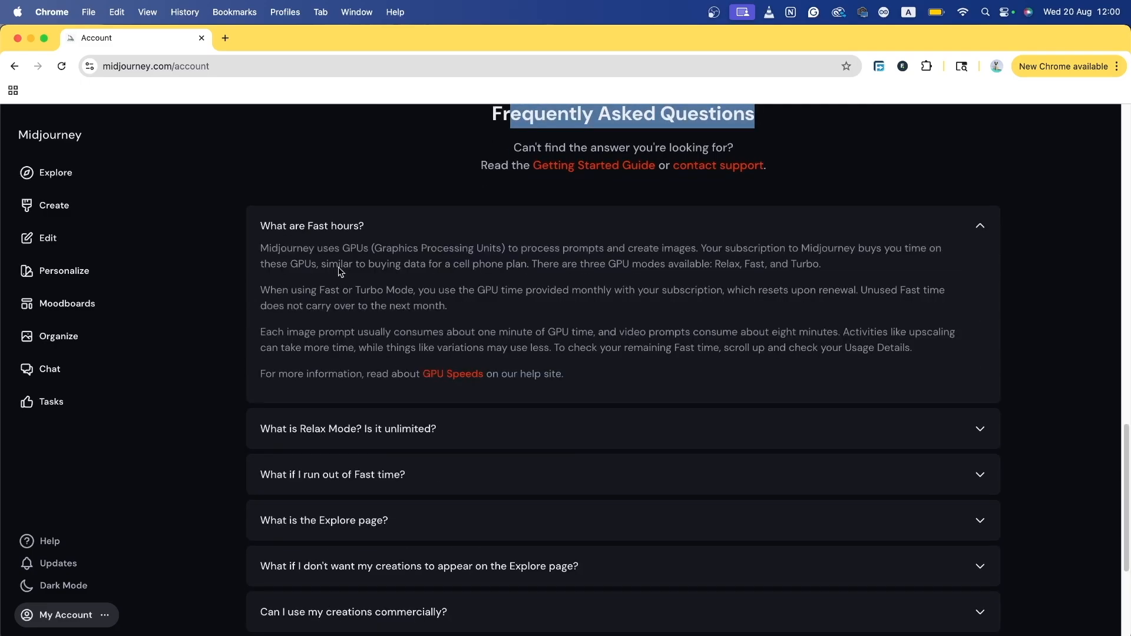
{"action": "scroll", "coordinate": [319, 302], "scroll_direction": "down", "scroll_amount": 2}
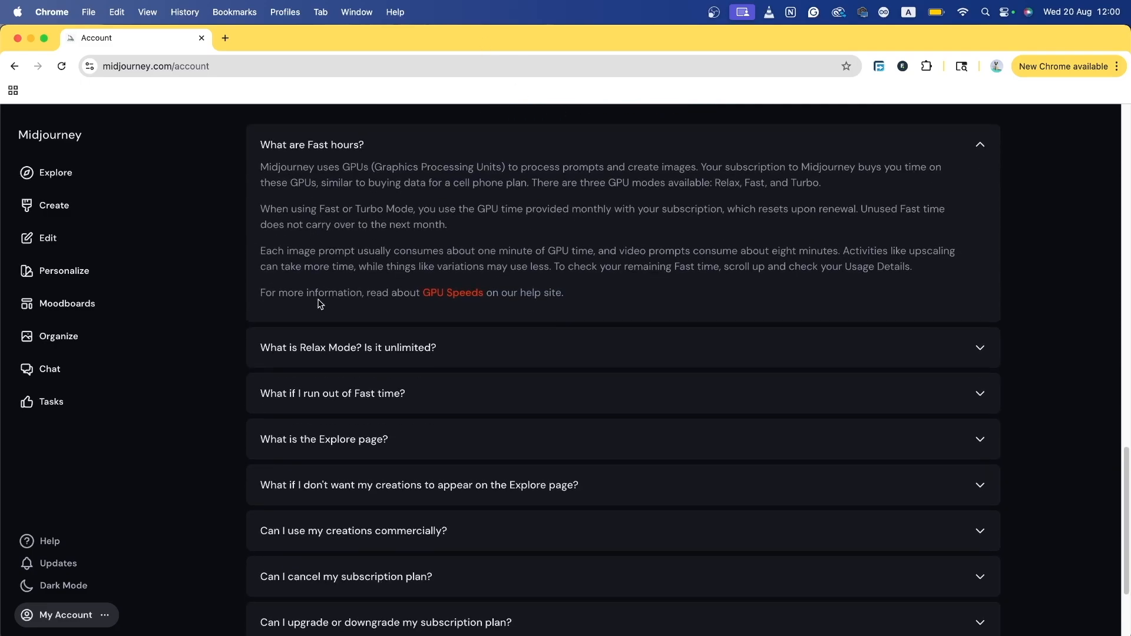
{"action": "left_click", "coordinate": [383, 347]}
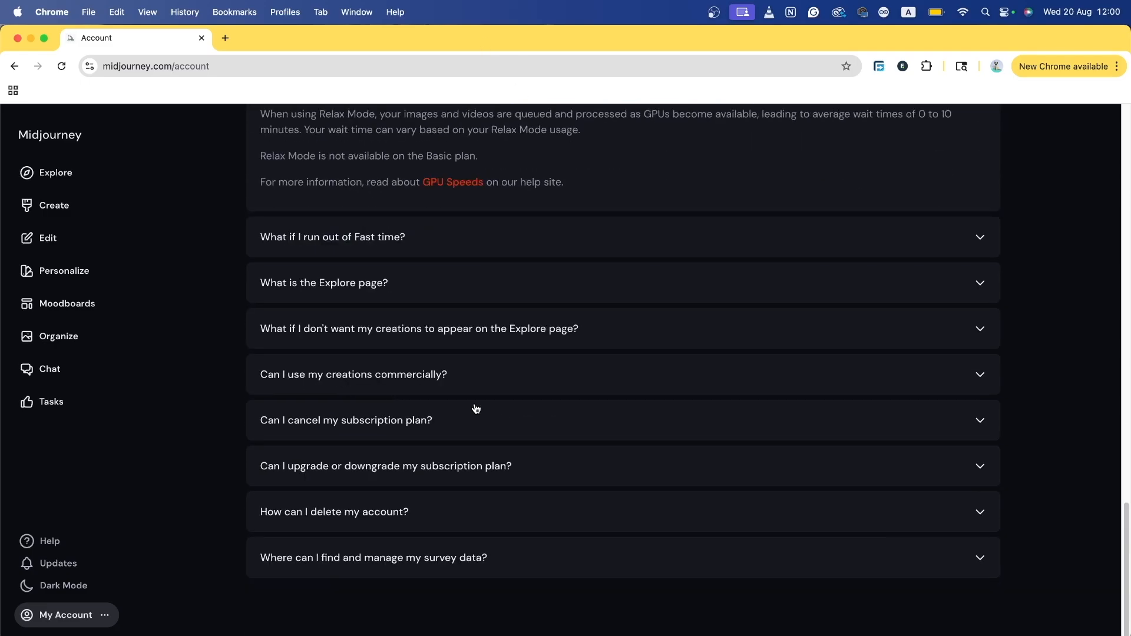
{"action": "left_click", "coordinate": [389, 386]}
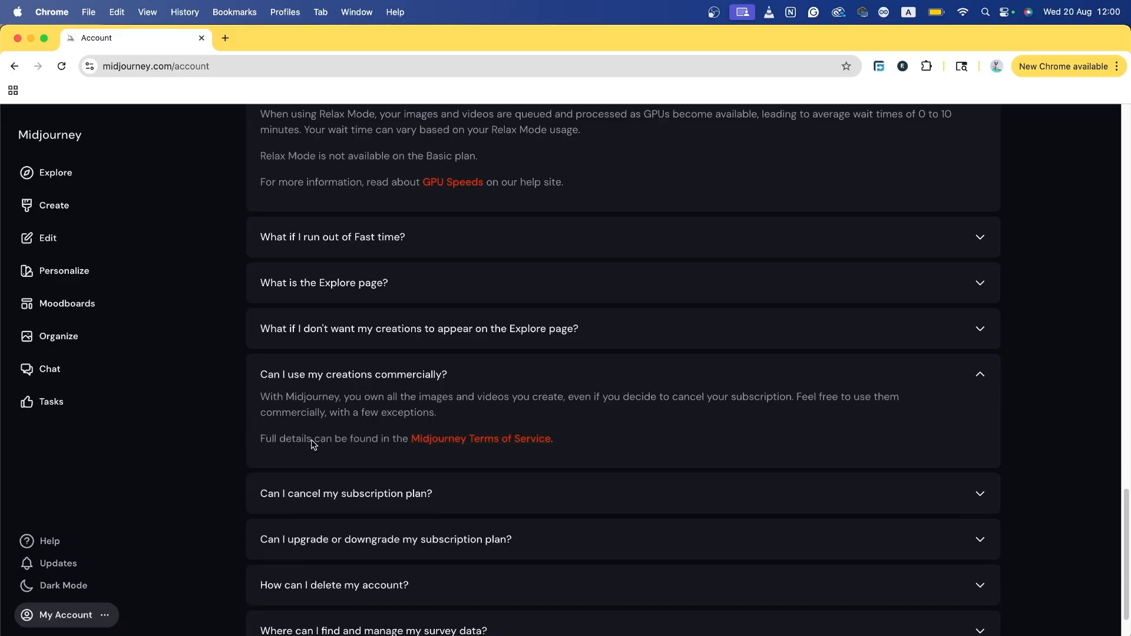
Step: Expand the cancellation, account deletion and survey data answers, then visit the Newbies chat room
{"action": "scroll", "coordinate": [353, 430], "scroll_direction": "down", "scroll_amount": 3}
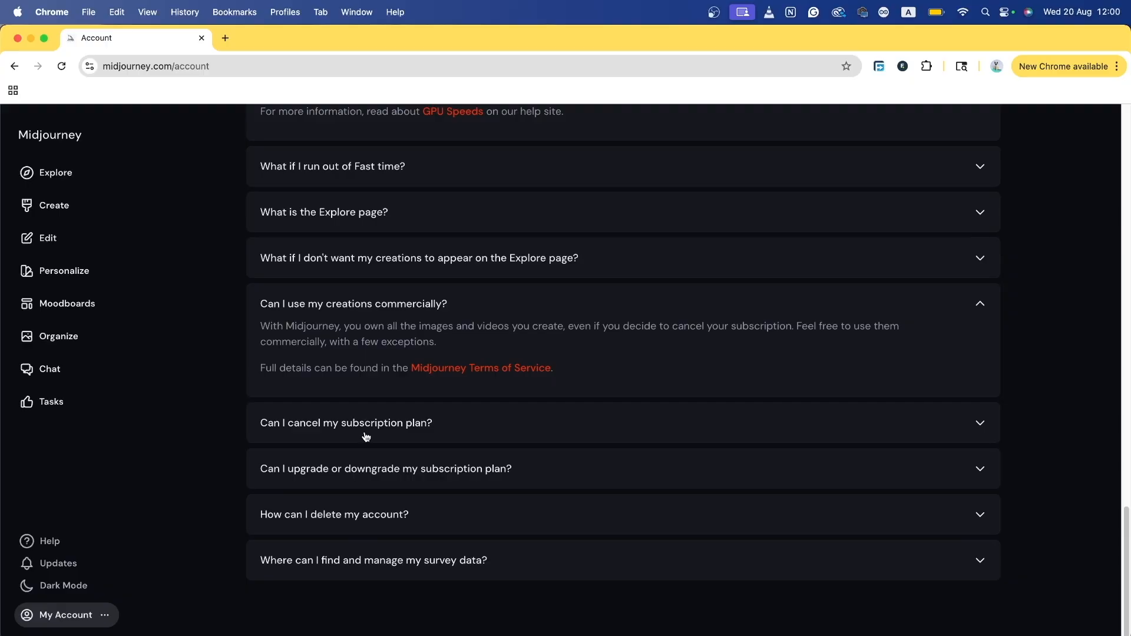
{"action": "left_click", "coordinate": [366, 437]}
{"action": "scroll", "coordinate": [303, 481], "scroll_direction": "down", "scroll_amount": 3}
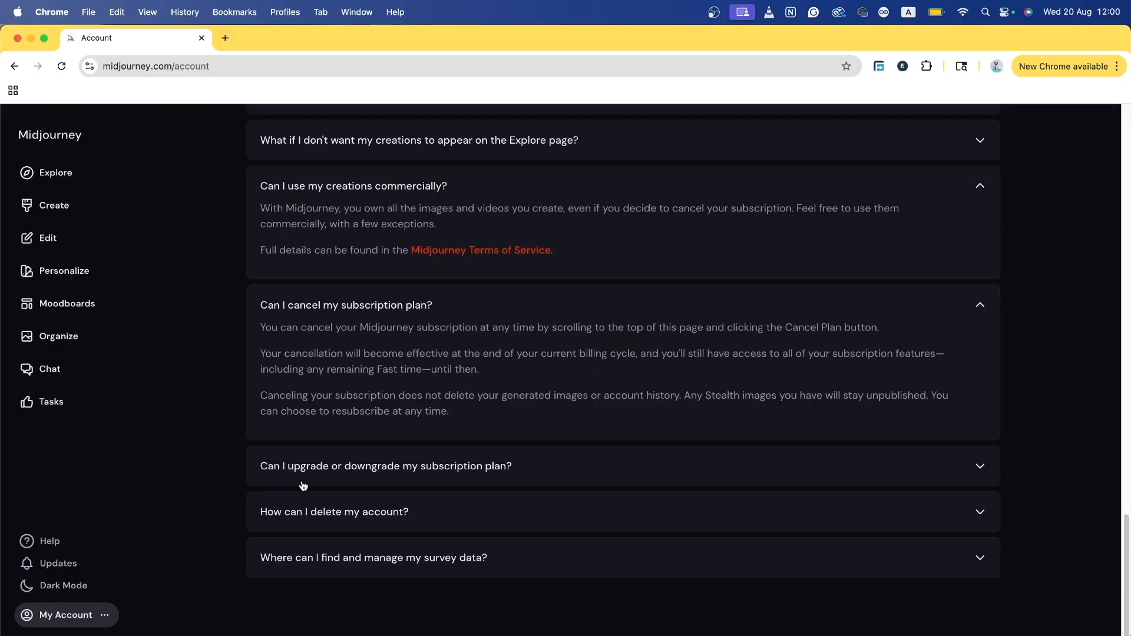
{"action": "left_click", "coordinate": [317, 498]}
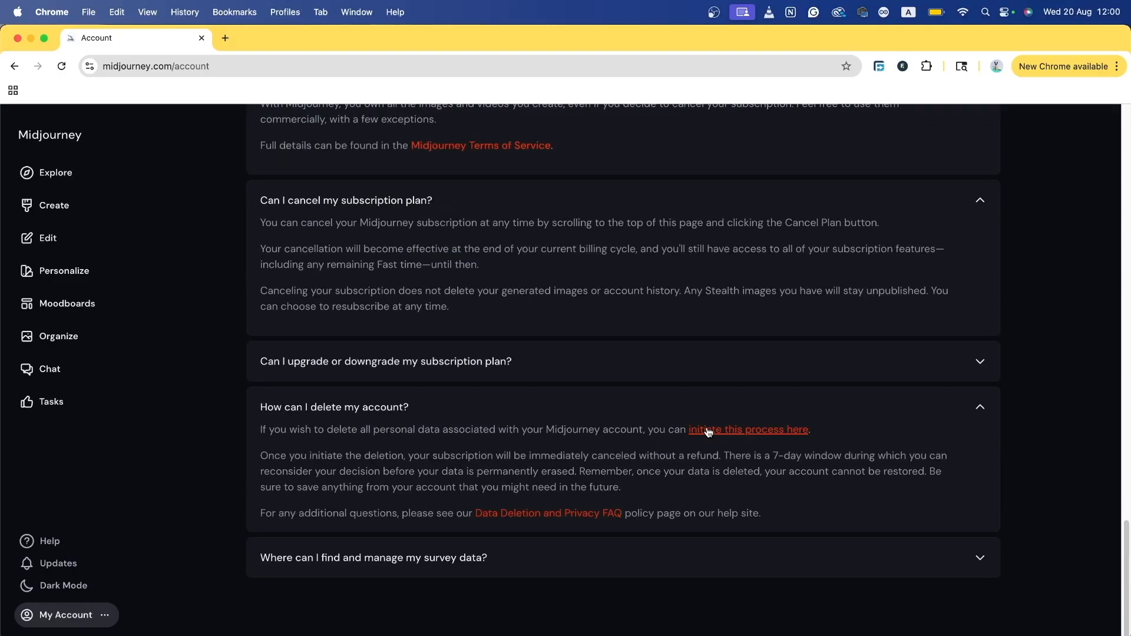
{"action": "left_click", "coordinate": [403, 538]}
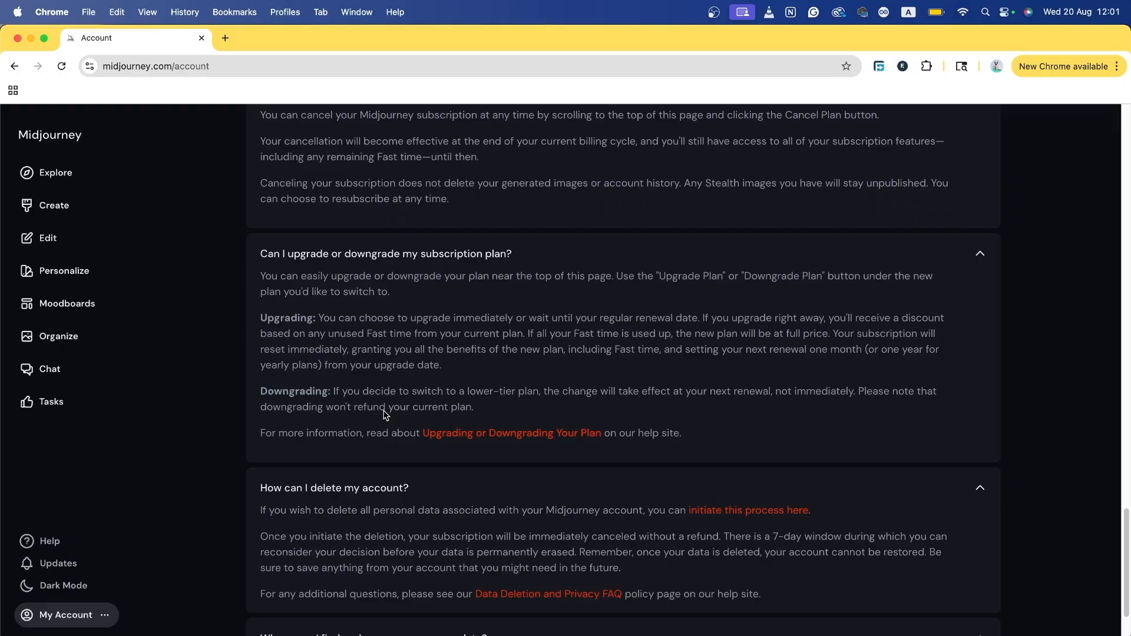
{"action": "left_click", "coordinate": [63, 367]}
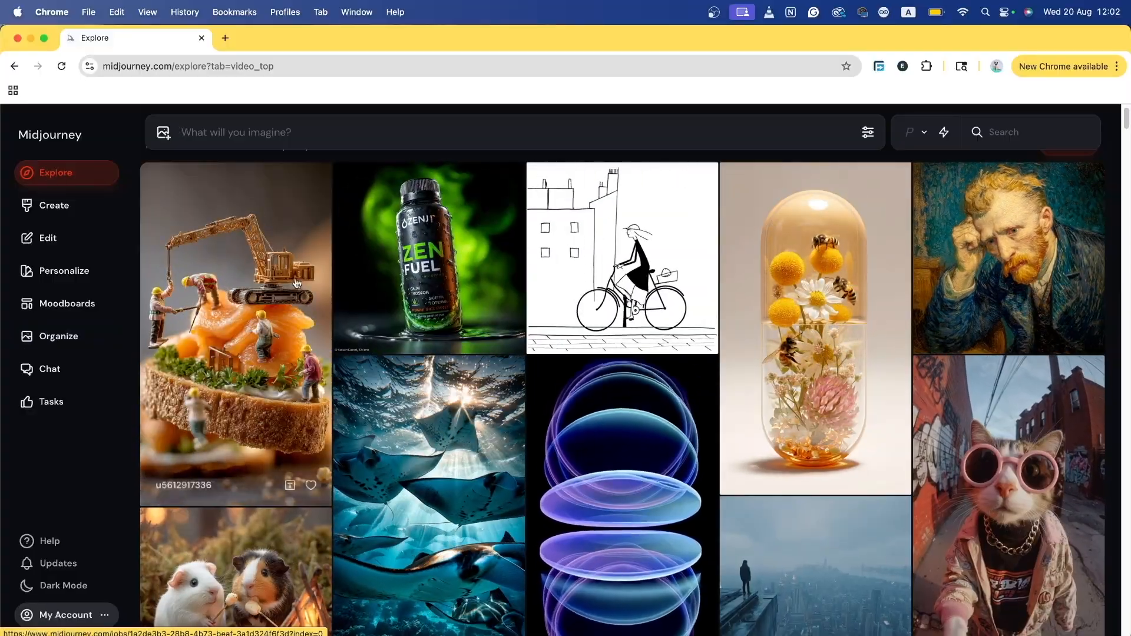
{"action": "scroll", "coordinate": [196, 130], "scroll_direction": "down", "scroll_amount": 2}
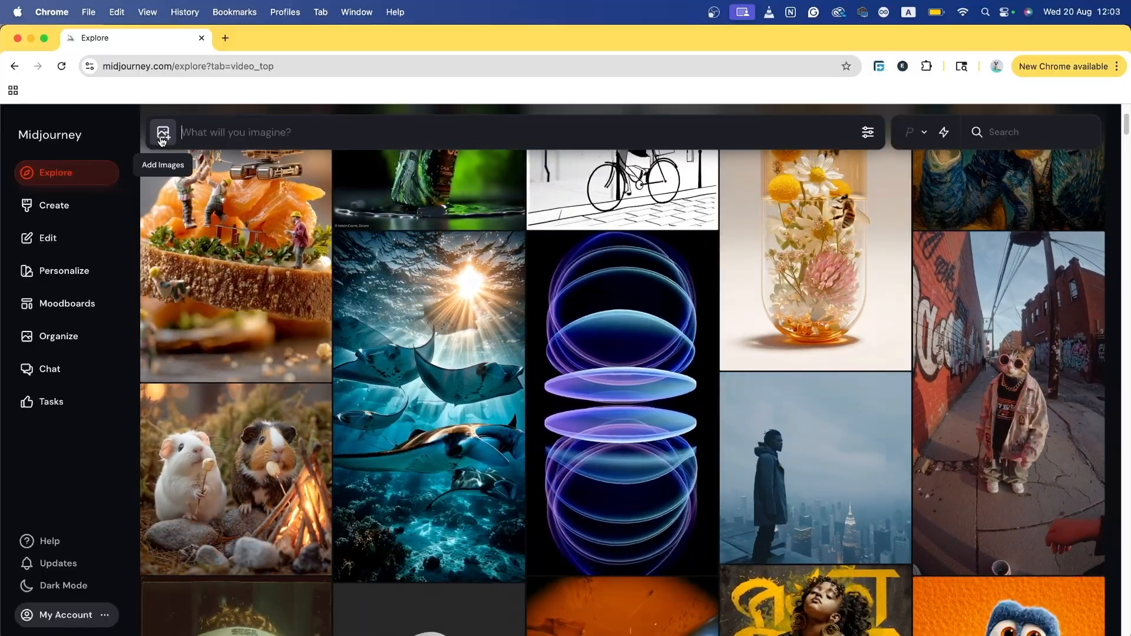
{"action": "left_click", "coordinate": [162, 140]}
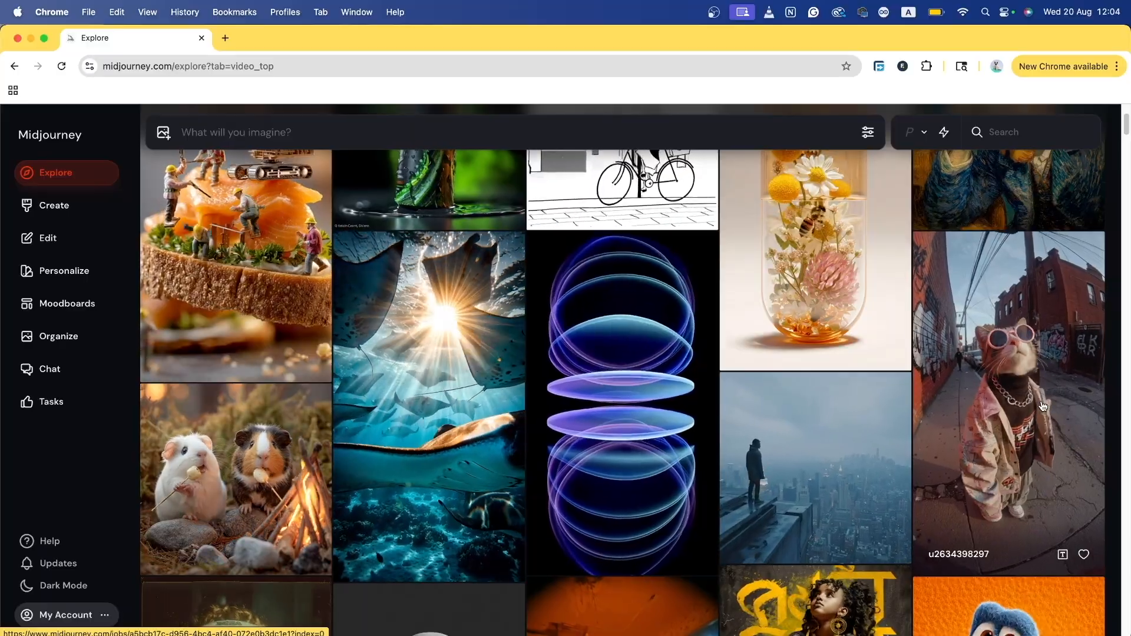
{"action": "scroll", "coordinate": [1043, 406], "scroll_direction": "up", "scroll_amount": 3}
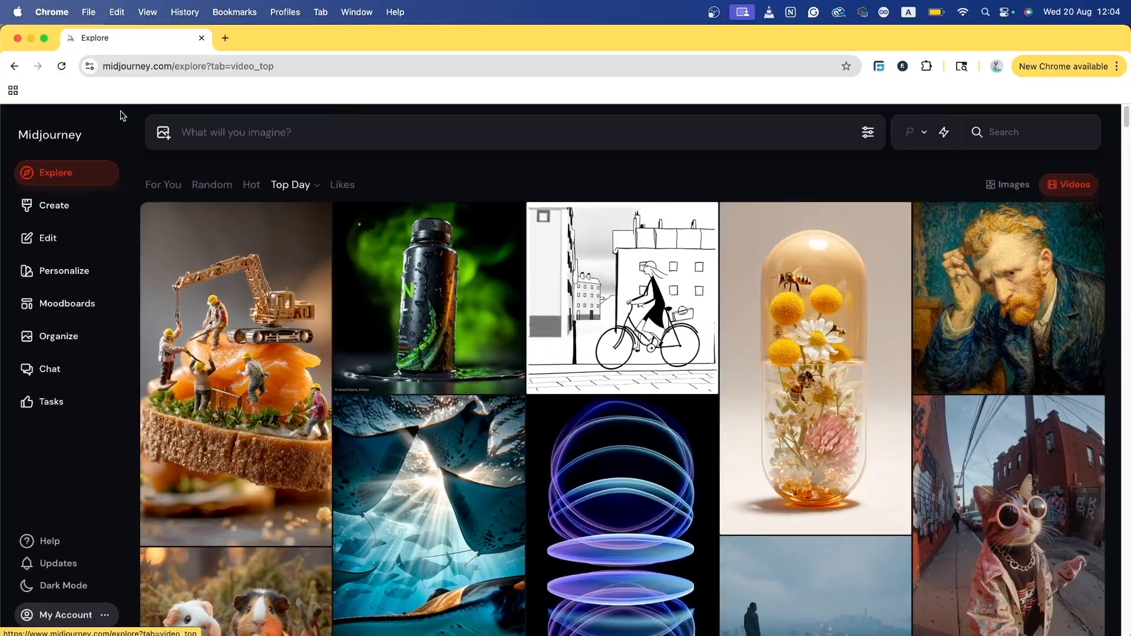
{"action": "left_click", "coordinate": [164, 132]}
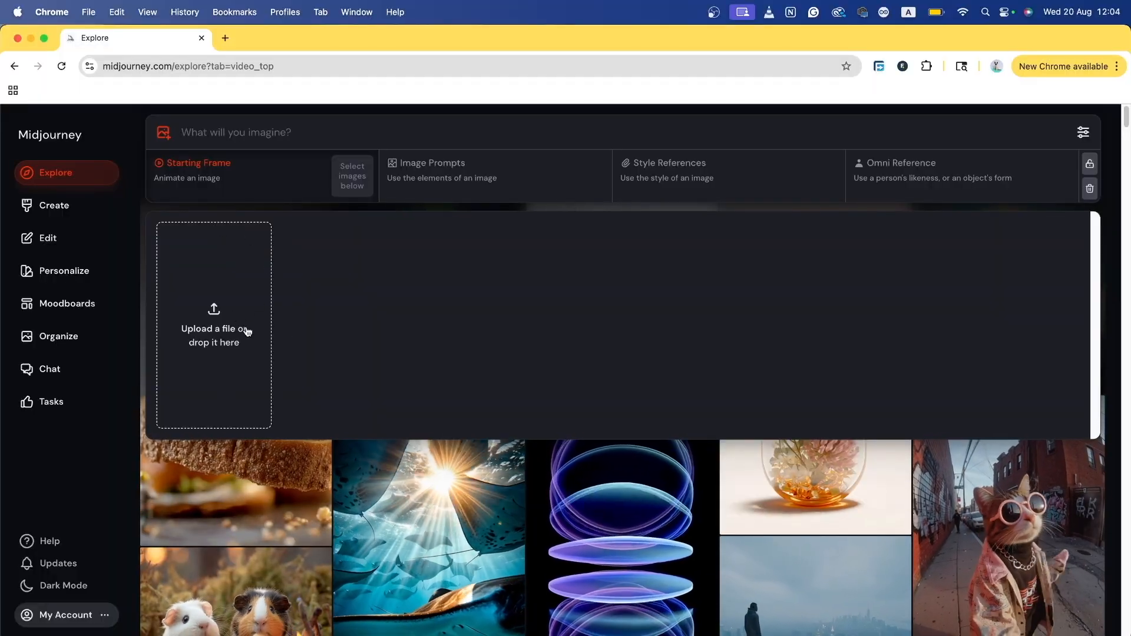
{"action": "left_click", "coordinate": [370, 137]}
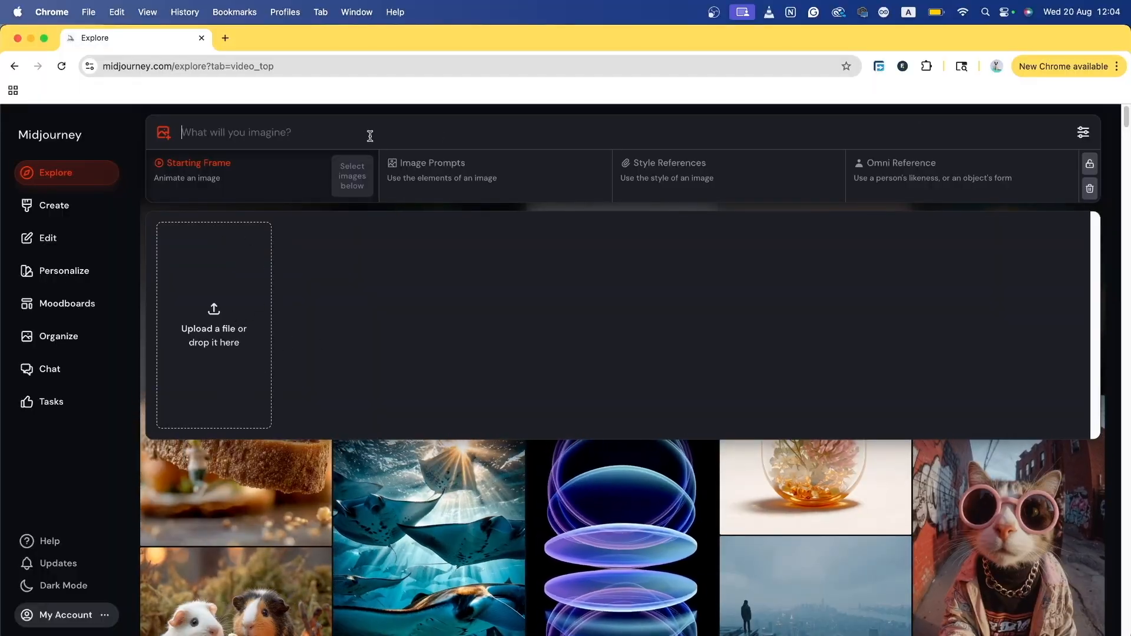
{"action": "left_click", "coordinate": [1083, 132]}
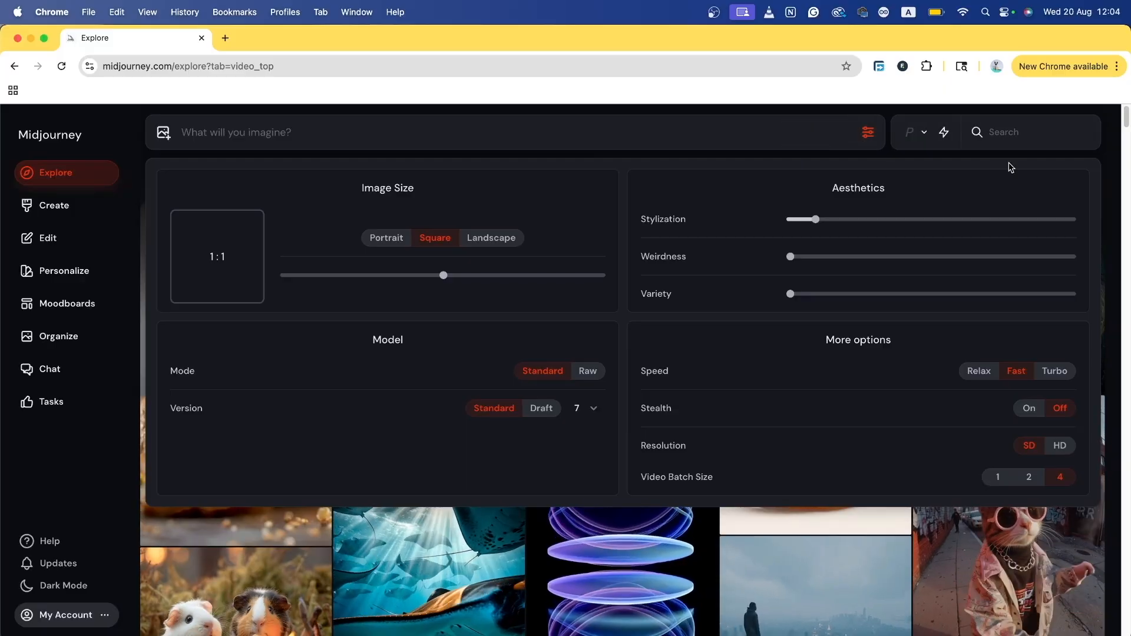
{"action": "left_click", "coordinate": [880, 137]}
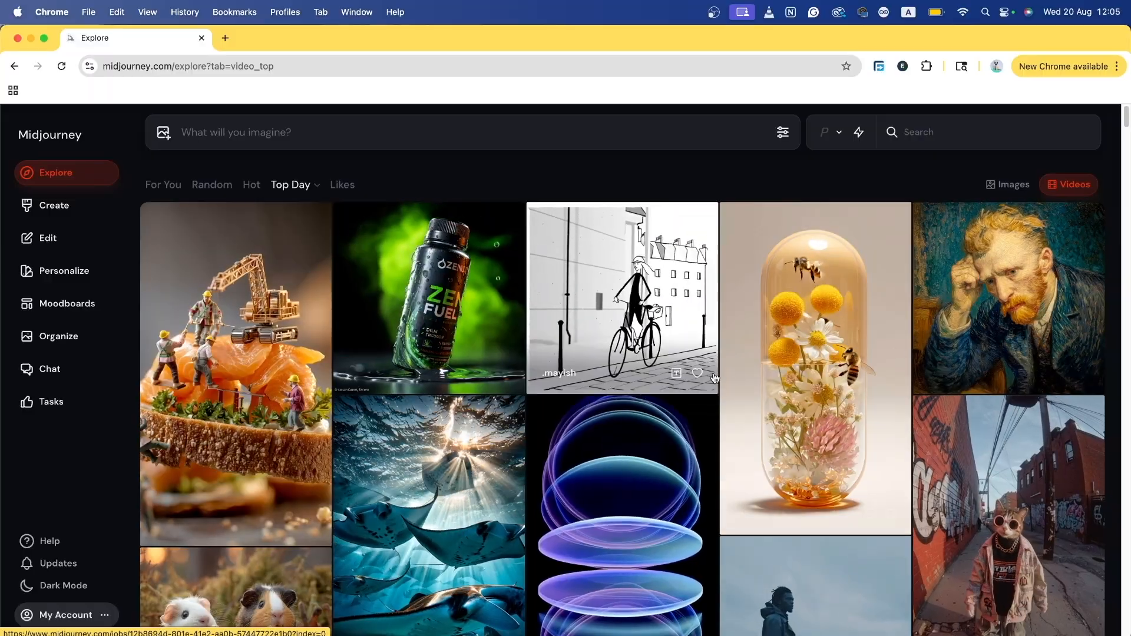
Step: Switch Explore to the For You feed and postpone the personalization suggestion
{"action": "left_click", "coordinate": [163, 185]}
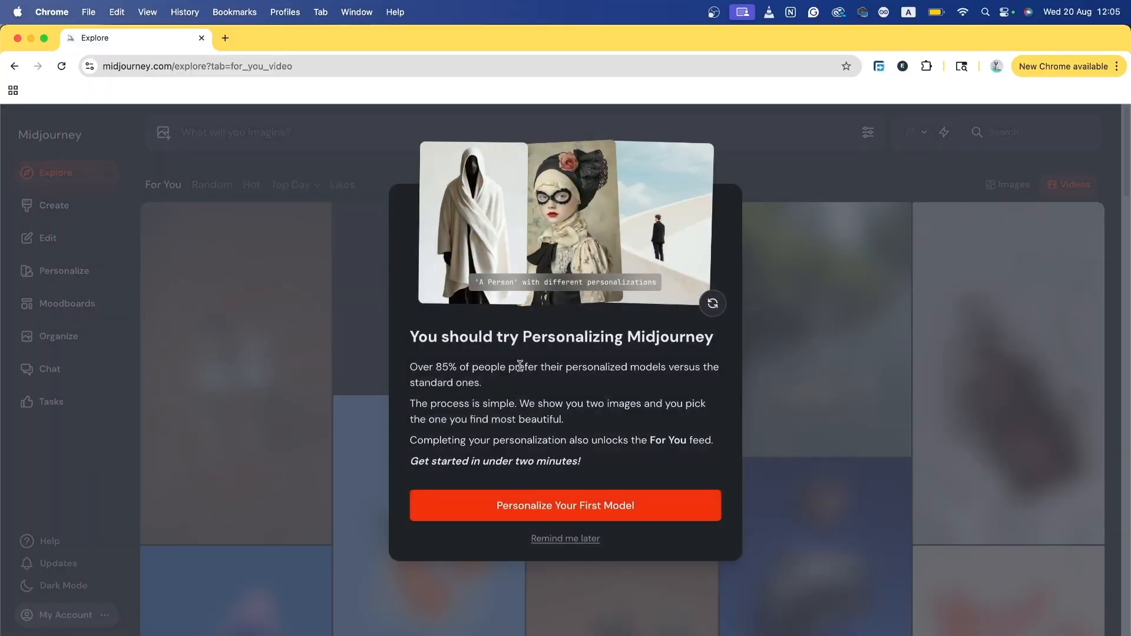
{"action": "left_click_drag", "start_coordinate": [494, 337], "coordinate": [660, 337]}
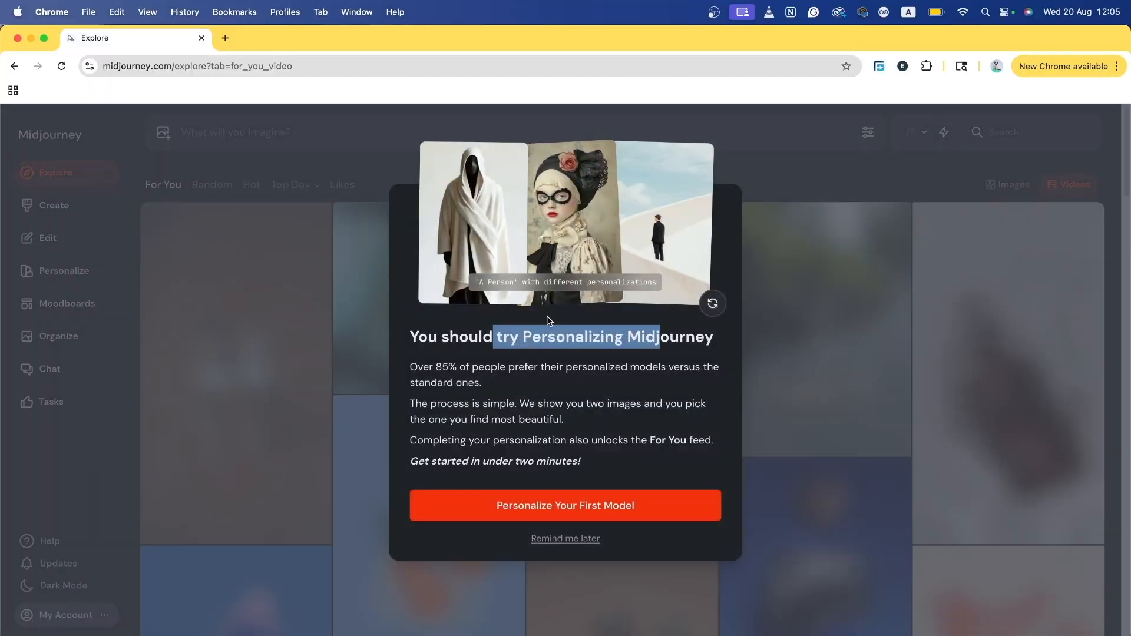
{"action": "left_click", "coordinate": [806, 395]}
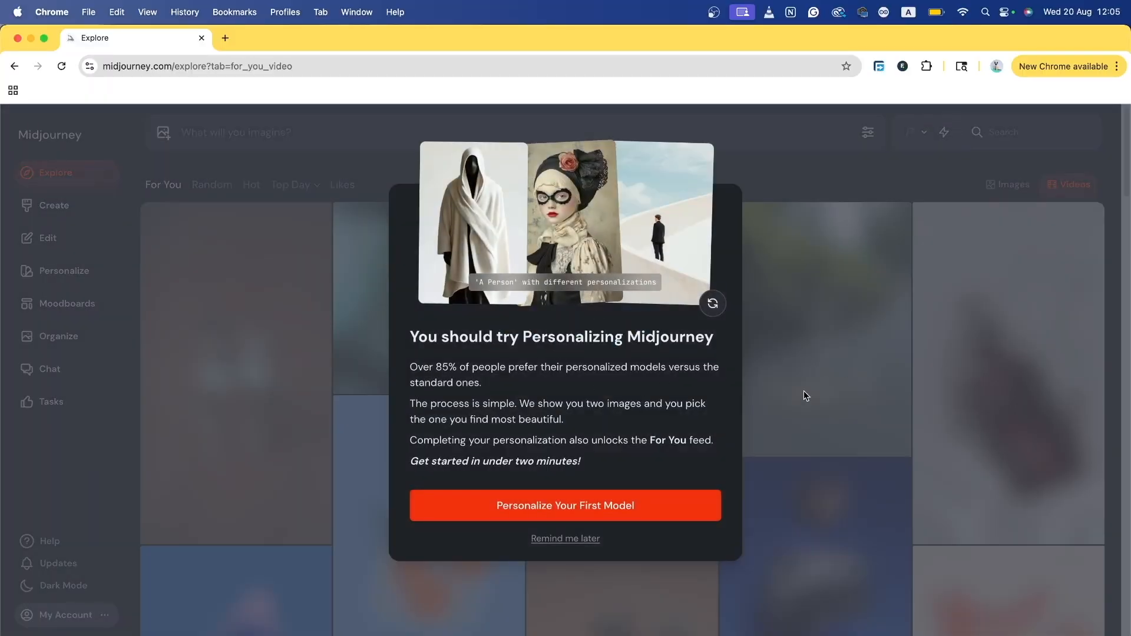
{"action": "left_click", "coordinate": [558, 539]}
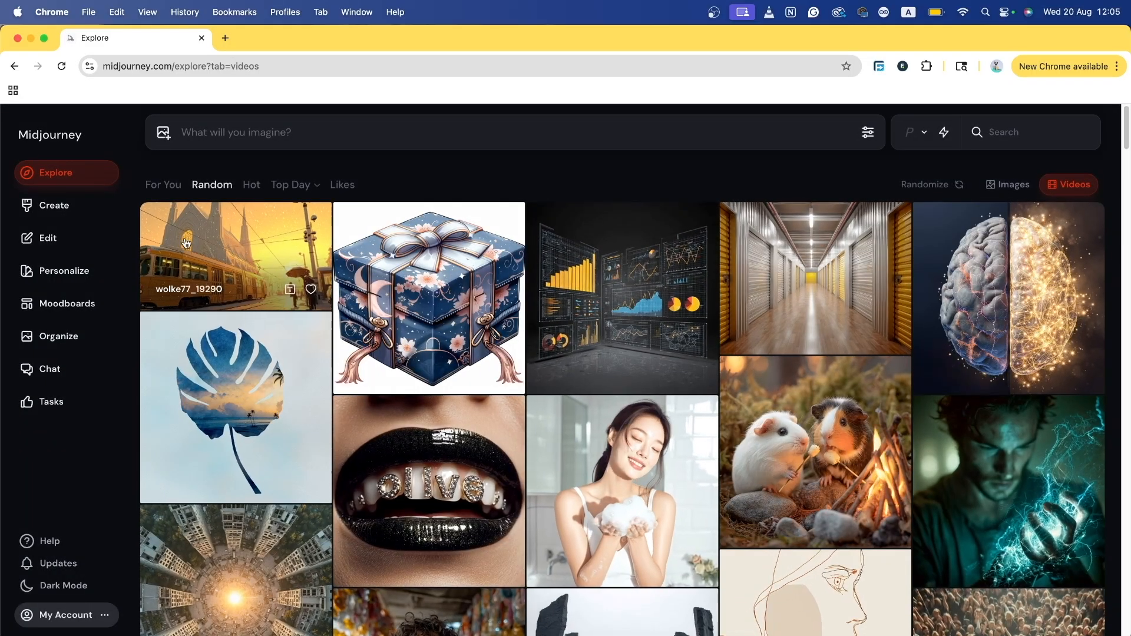
{"action": "scroll", "coordinate": [186, 244], "scroll_direction": "down", "scroll_amount": 5}
{"action": "scroll", "coordinate": [186, 243], "scroll_direction": "up", "scroll_amount": 5}
Step: Browse the Hot, Top Day, Top Week and Top Month video feeds
{"action": "left_click", "coordinate": [251, 185]}
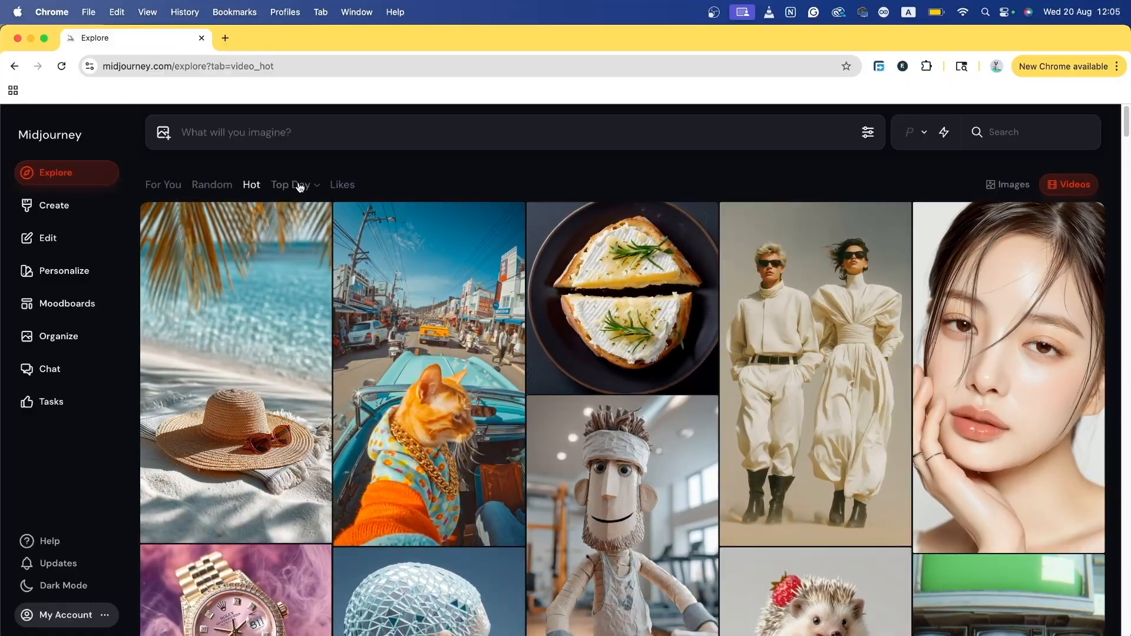
{"action": "left_click", "coordinate": [300, 187]}
{"action": "left_click", "coordinate": [302, 184]}
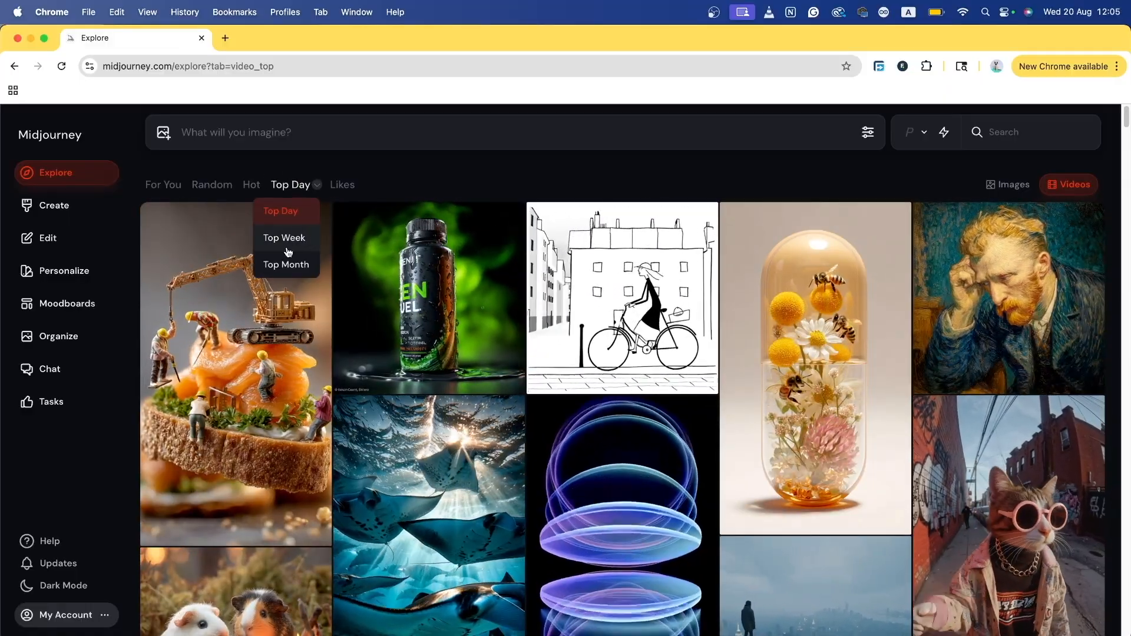
{"action": "left_click", "coordinate": [288, 252]}
{"action": "left_click", "coordinate": [322, 188]}
{"action": "left_click", "coordinate": [286, 265]}
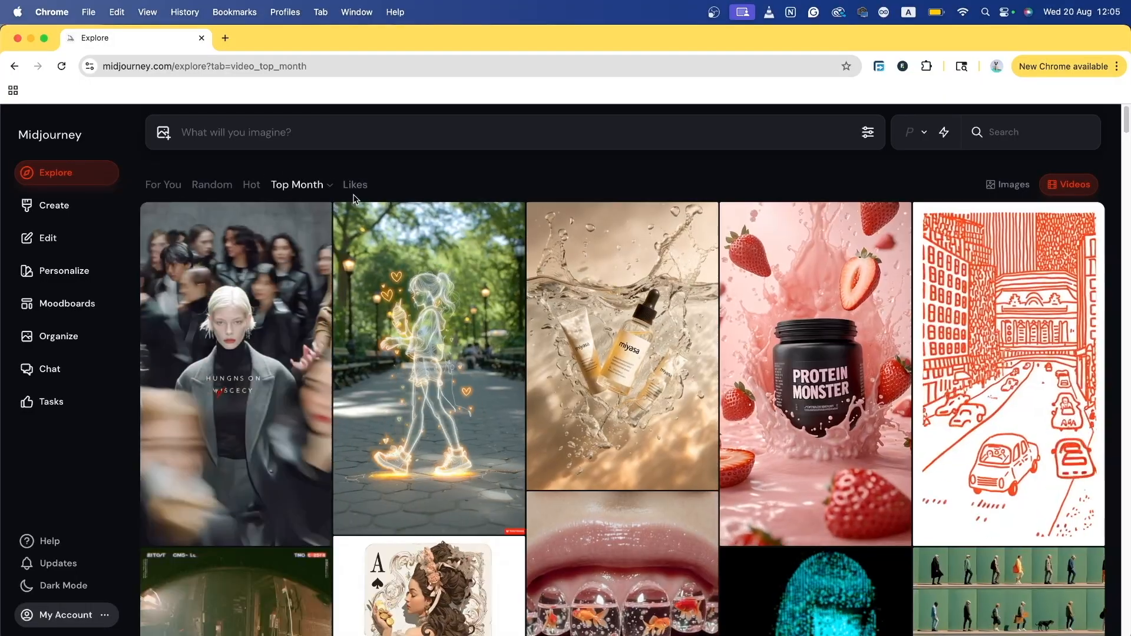
Step: Like the Ganesha idol from Random, unlike it under Likes, and return to Random
{"action": "left_click", "coordinate": [356, 188]}
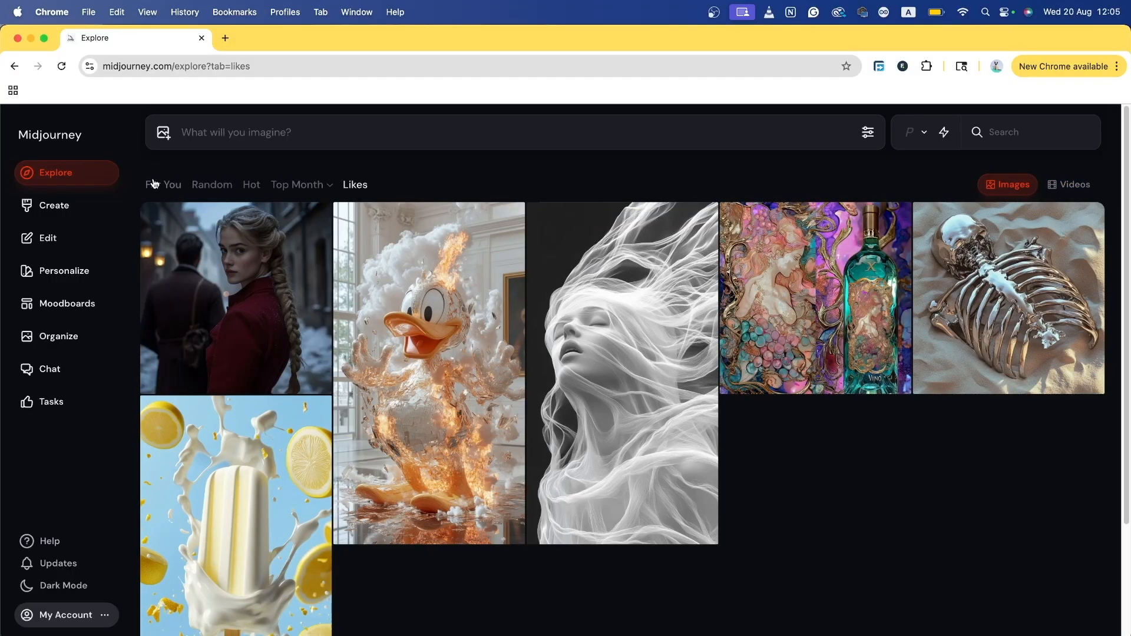
{"action": "left_click", "coordinate": [210, 184]}
{"action": "left_click", "coordinate": [504, 373]}
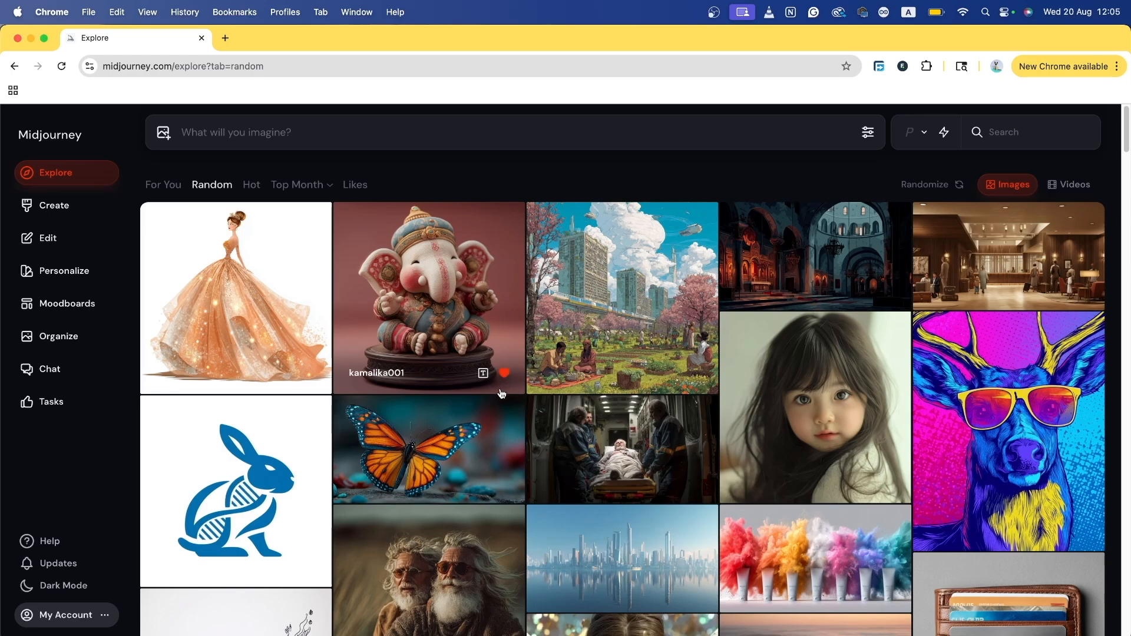
{"action": "left_click", "coordinate": [355, 185]}
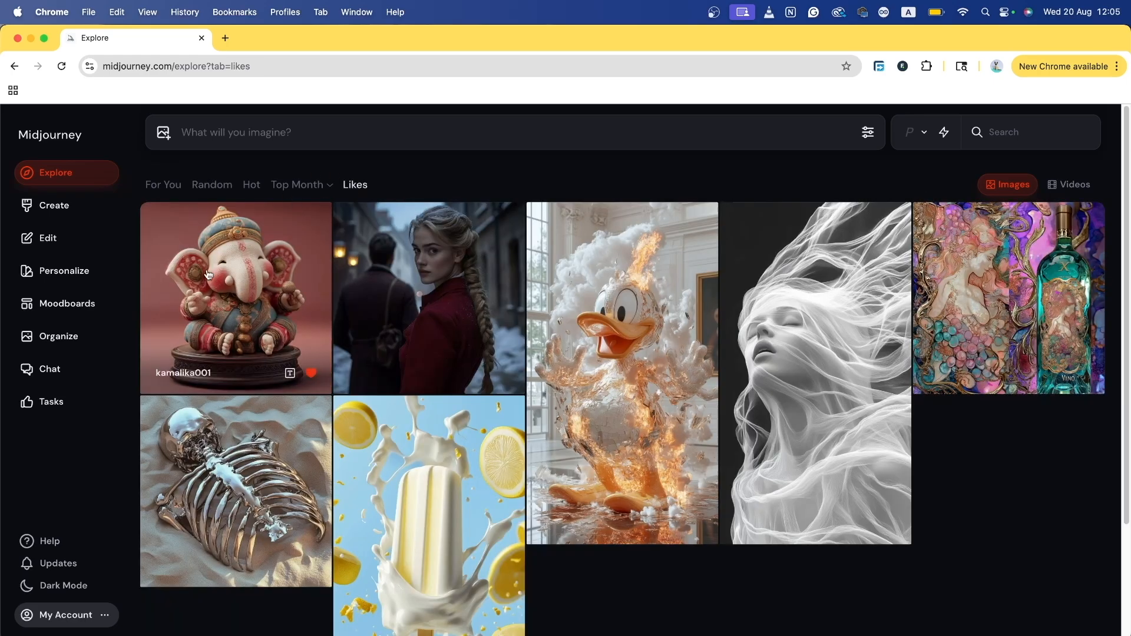
{"action": "left_click", "coordinate": [311, 373]}
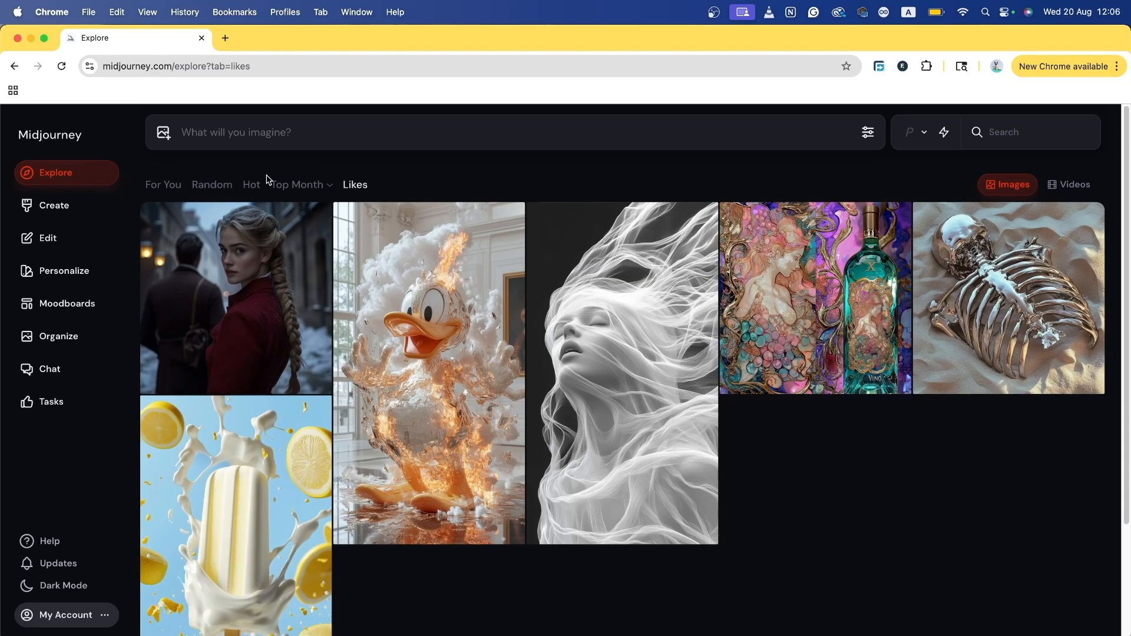
{"action": "left_click", "coordinate": [207, 193]}
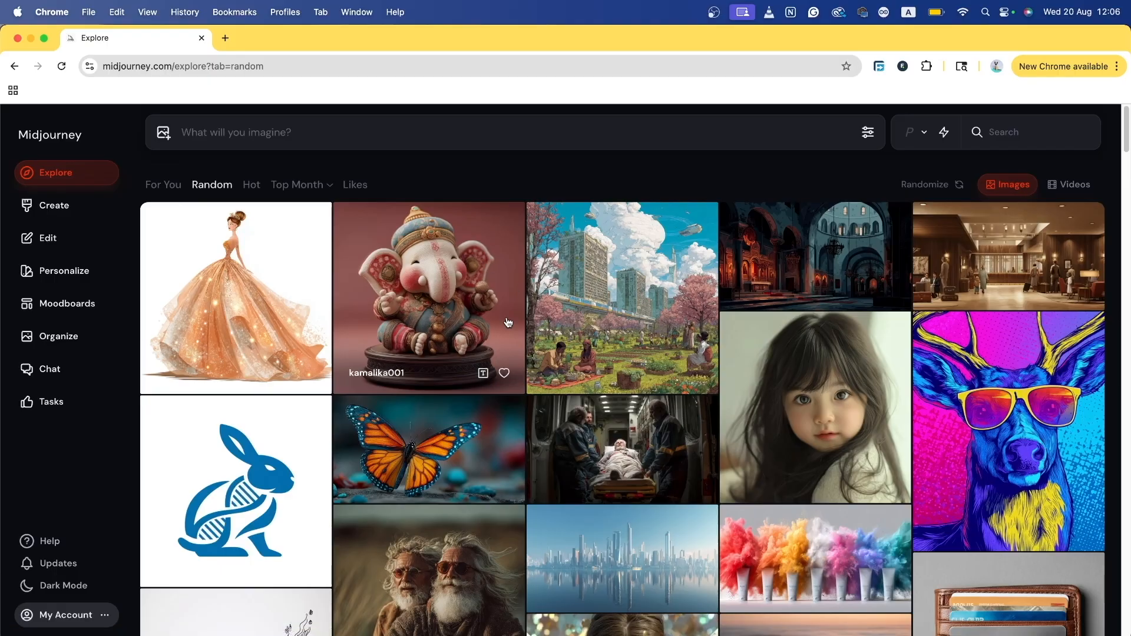
Step: Open the cute ganesha idol image, try a similar-image search, then return to it
{"action": "left_click", "coordinate": [436, 255]}
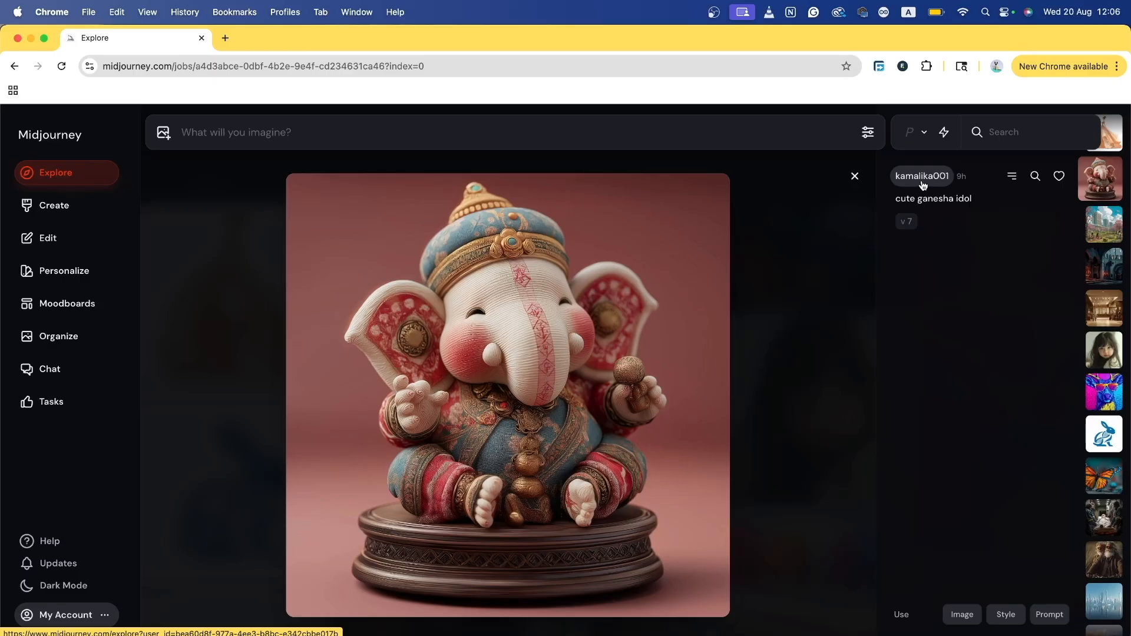
{"action": "mouse_move", "coordinate": [960, 202]}
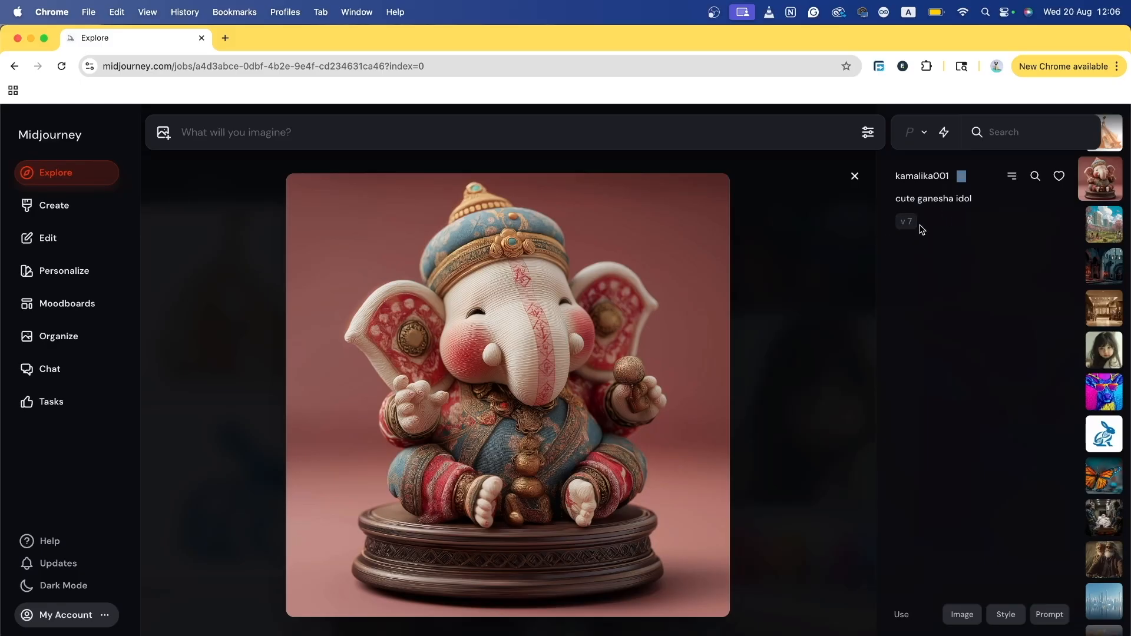
{"action": "left_click", "coordinate": [1035, 176]}
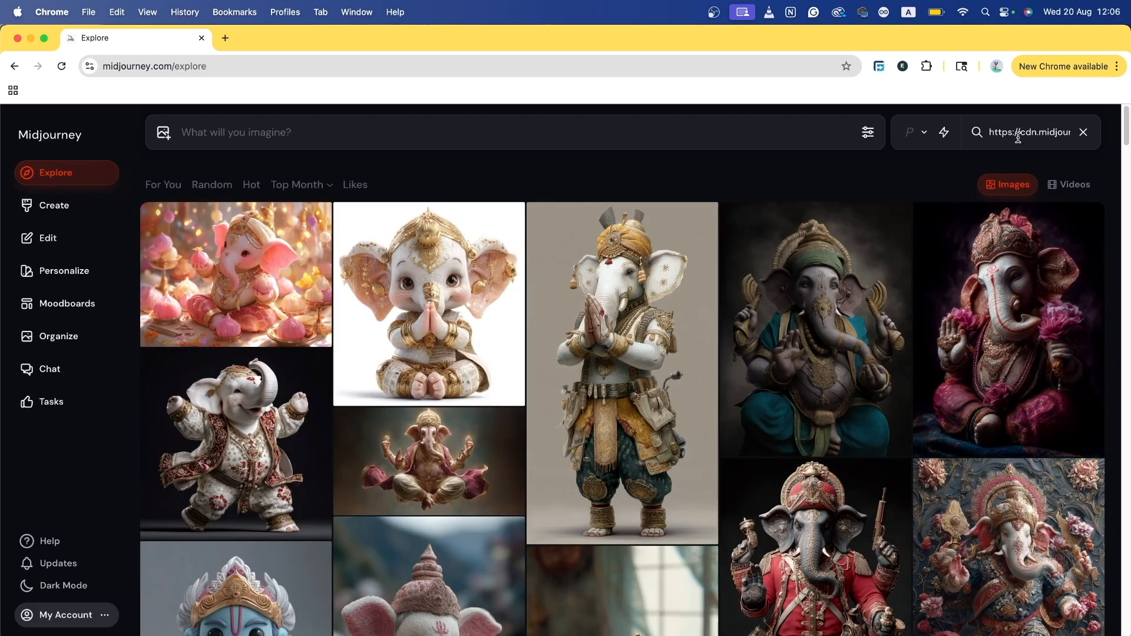
{"action": "left_click", "coordinate": [15, 66]}
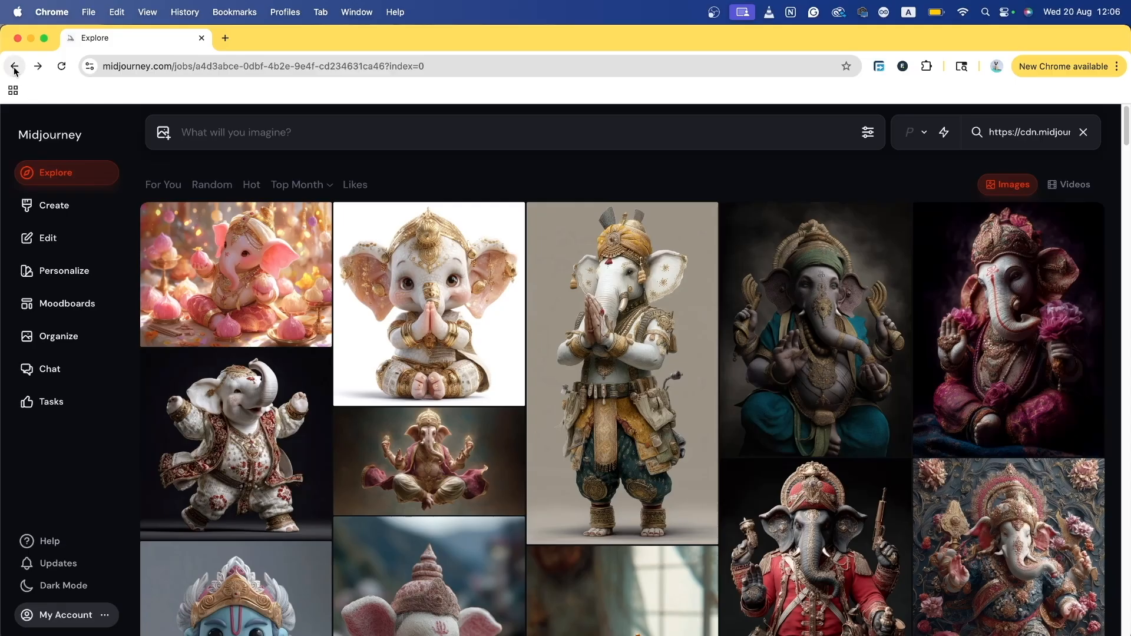
Step: Look over the image's Copy options, then load the prompt 'cute ganesha idol' into the prompt bar
{"action": "left_click", "coordinate": [1011, 177]}
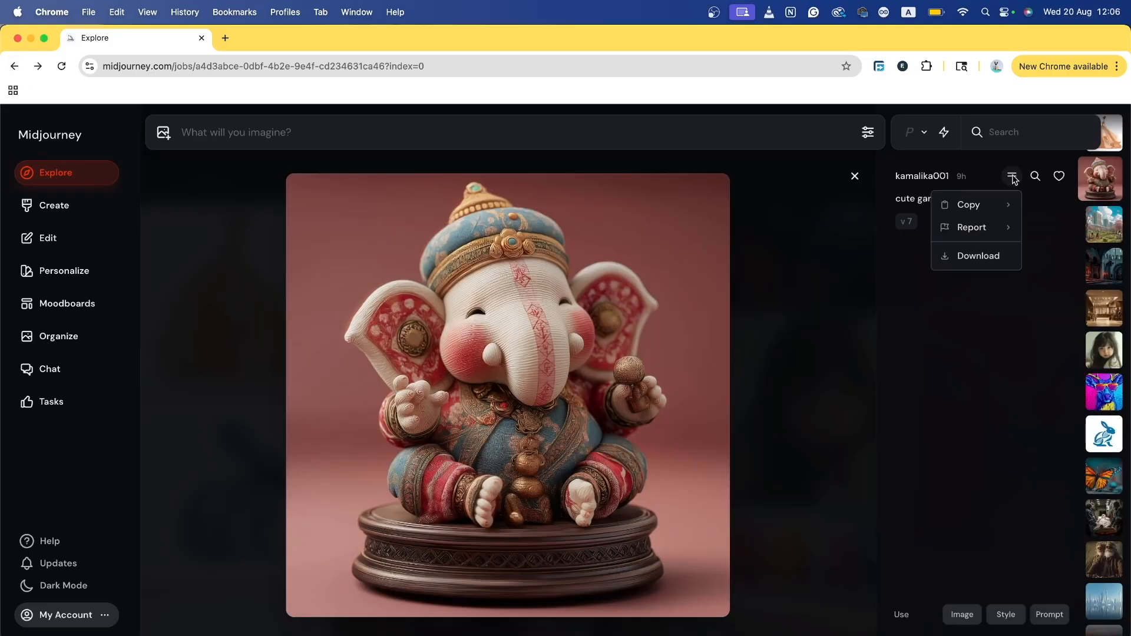
{"action": "left_click", "coordinate": [983, 218]}
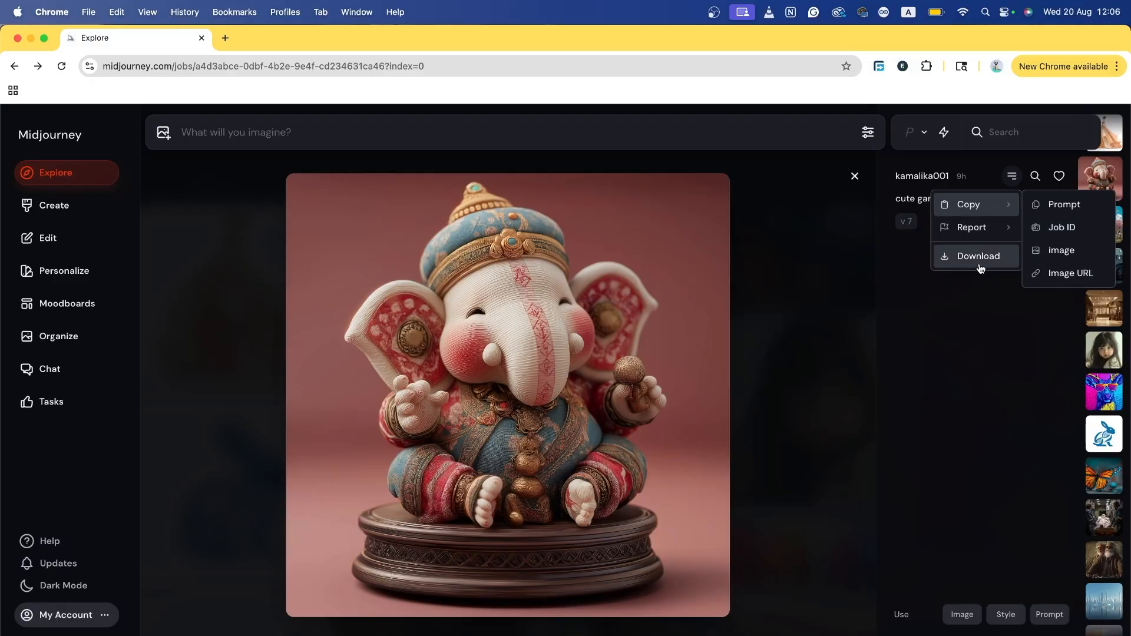
{"action": "mouse_move", "coordinate": [988, 235]}
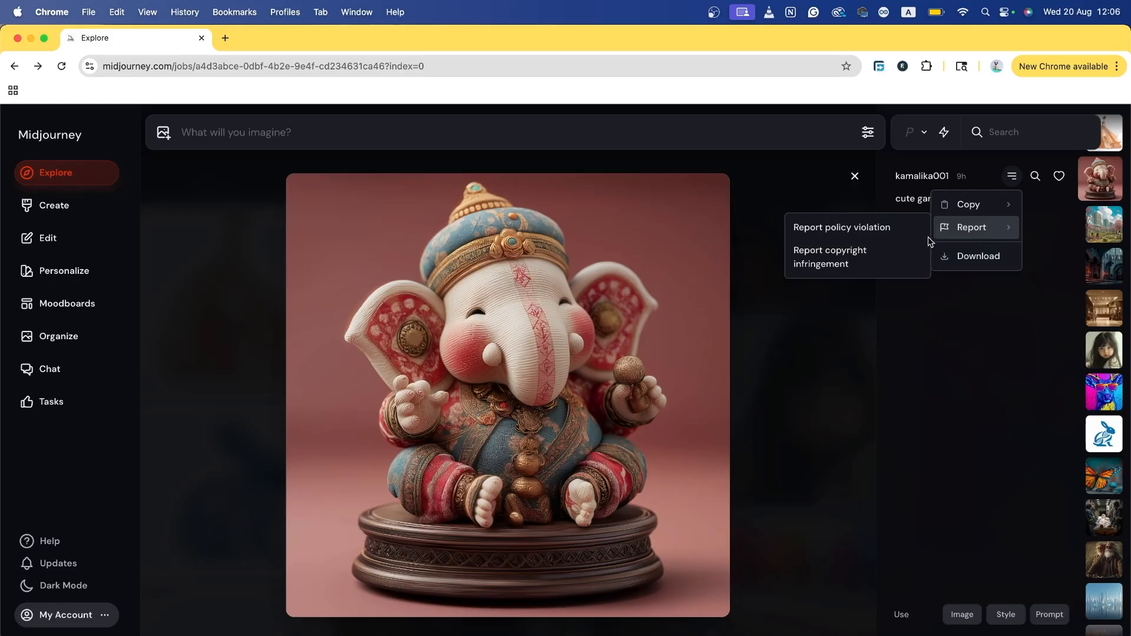
{"action": "left_click", "coordinate": [989, 349]}
{"action": "left_click", "coordinate": [1050, 615]}
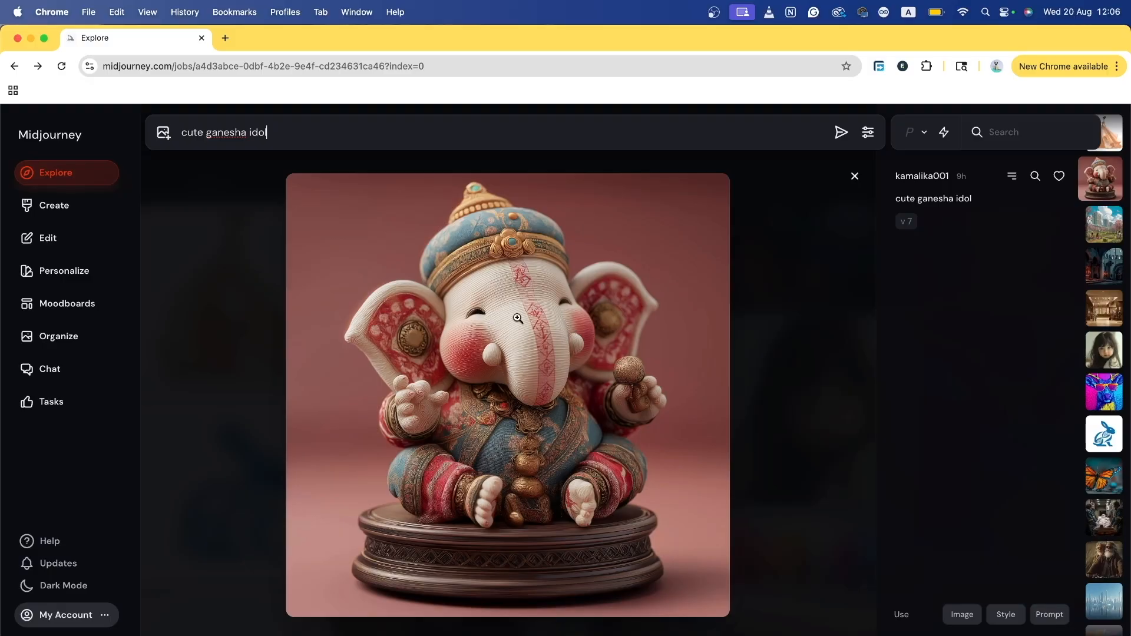
Step: Add the Ganesha image as style and image references, then delete the borrowed prompt text
{"action": "left_click", "coordinate": [1011, 619]}
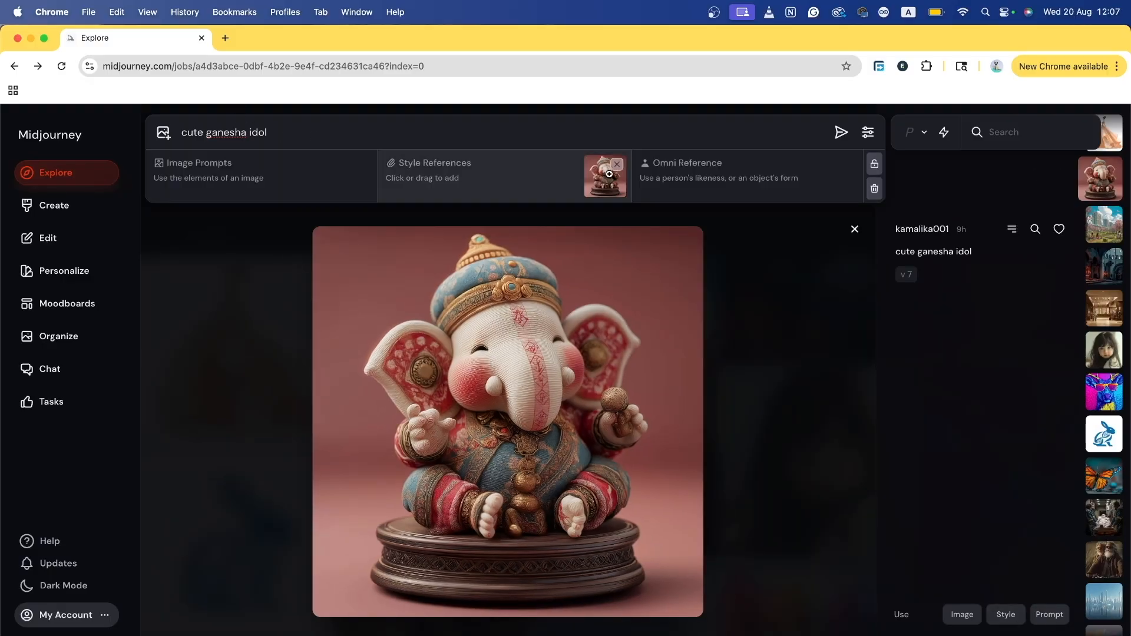
{"action": "left_click", "coordinate": [963, 614]}
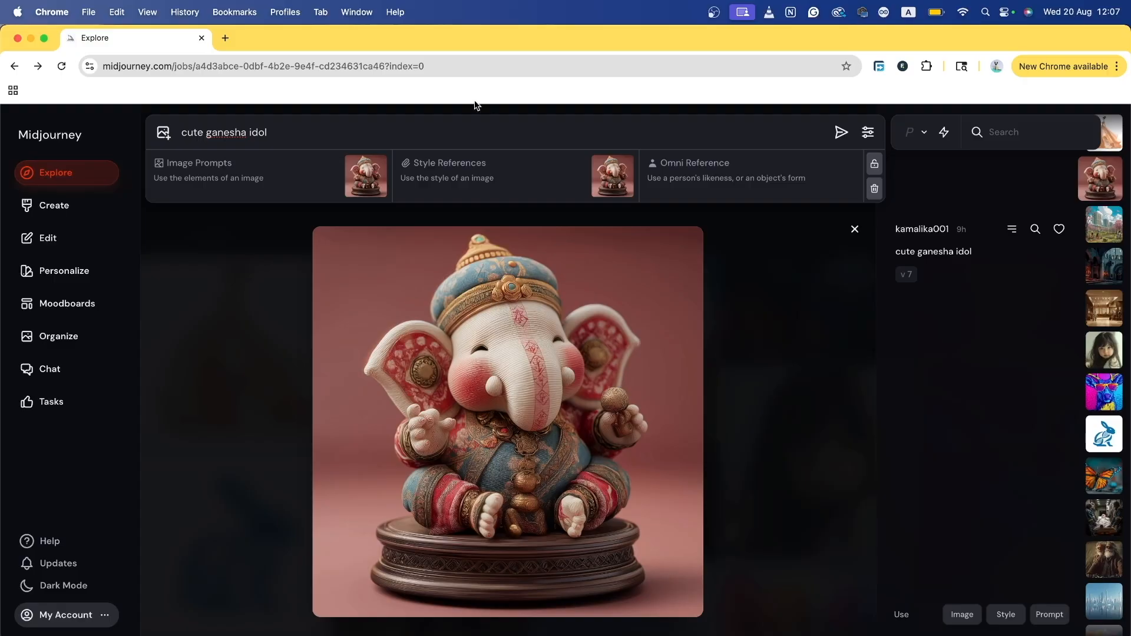
{"action": "triple_click", "coordinate": [498, 128]}
{"action": "key", "text": "BackSpace"}
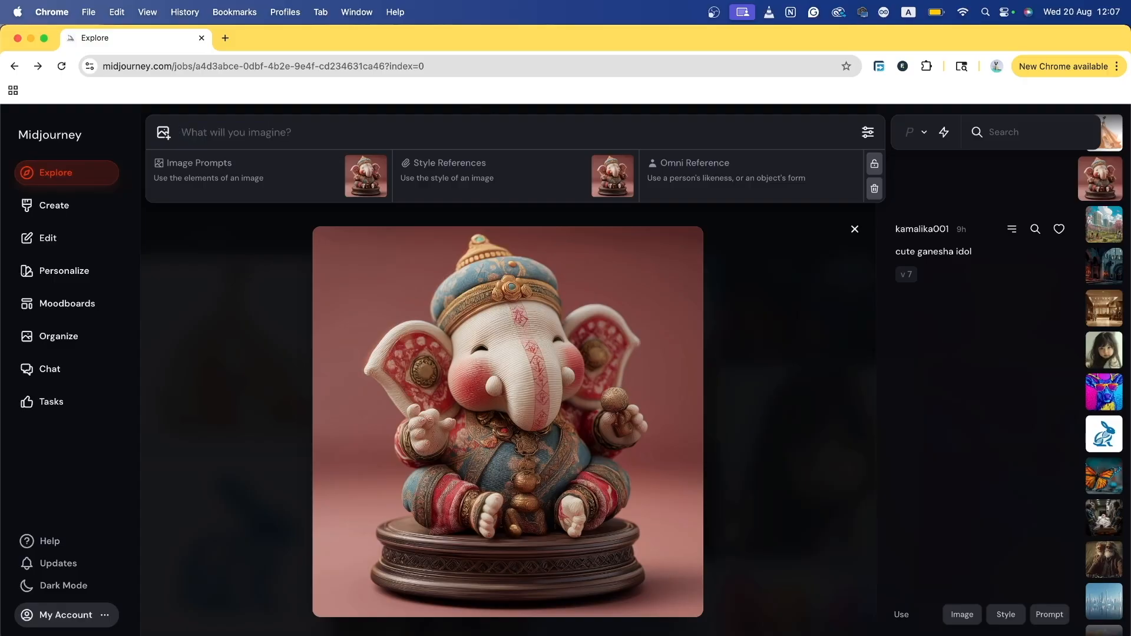
Step: Remove all image references and close the settings to return to the Explore Random images
{"action": "left_click", "coordinate": [874, 189]}
{"action": "left_click", "coordinate": [868, 132]}
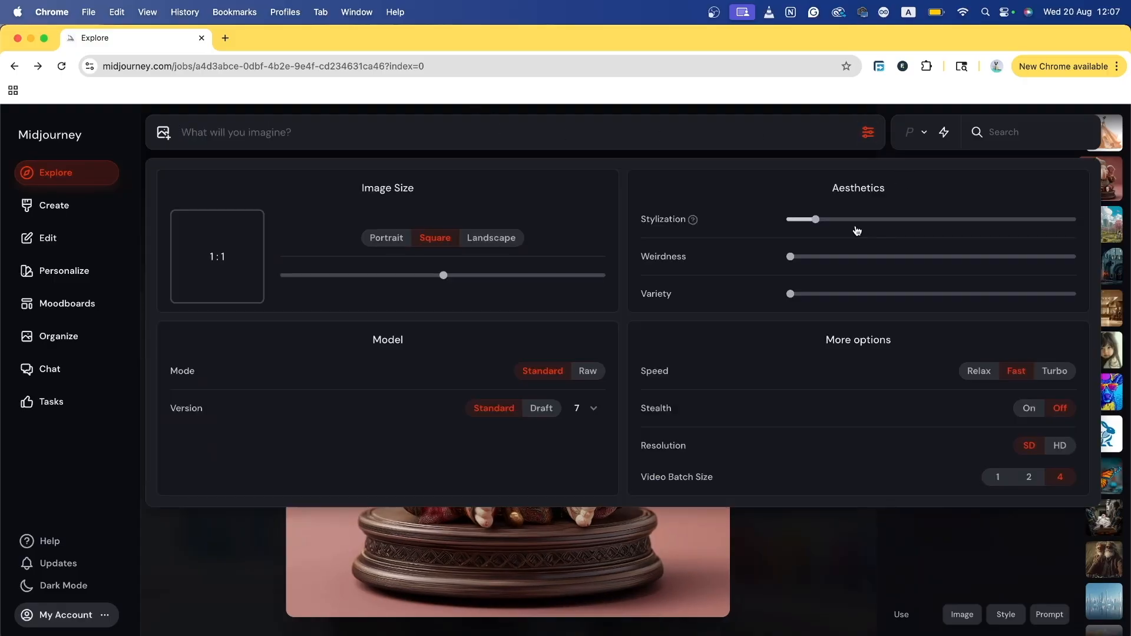
{"action": "key", "text": "Escape"}
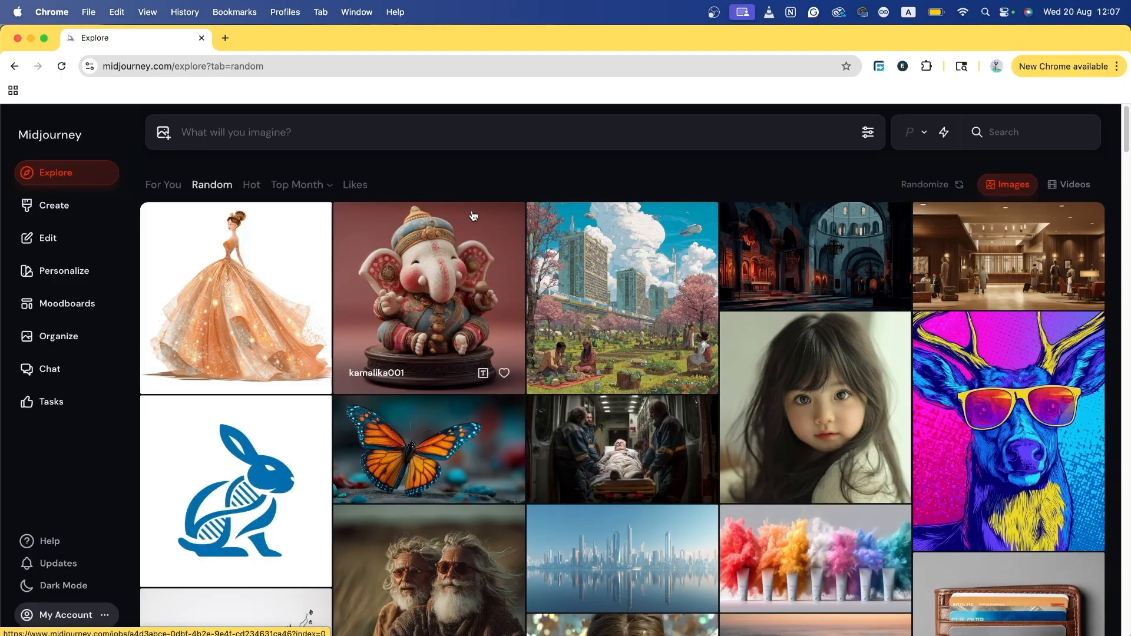
Step: Switch Explore Random to videos and reshuffle the set twice while scrolling the grid
{"action": "left_click", "coordinate": [1043, 185]}
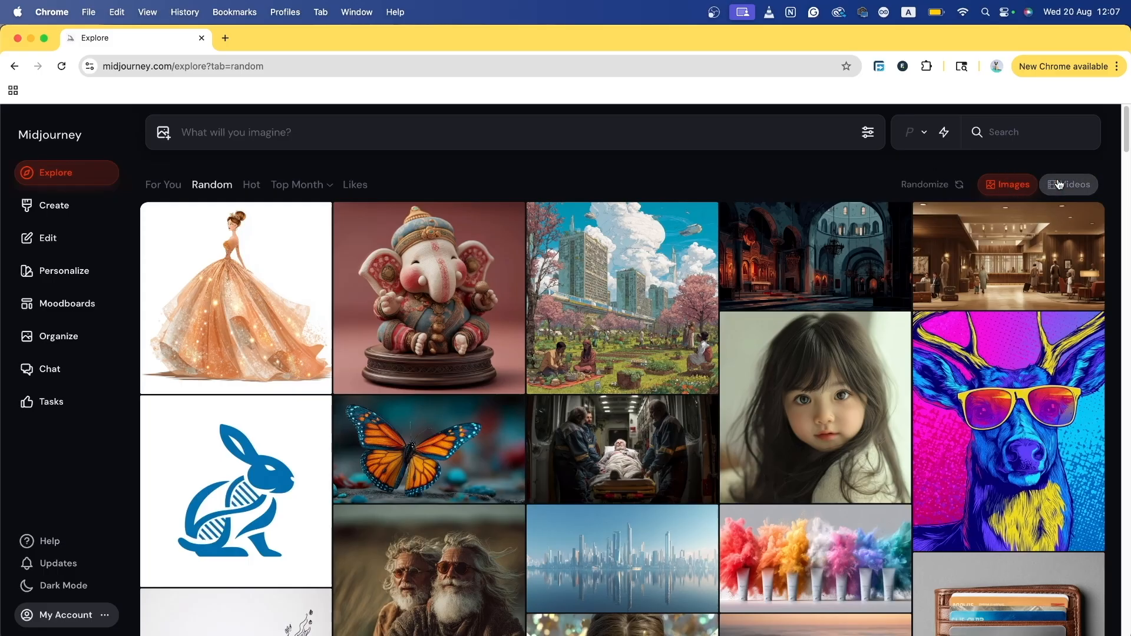
{"action": "left_click", "coordinate": [942, 185]}
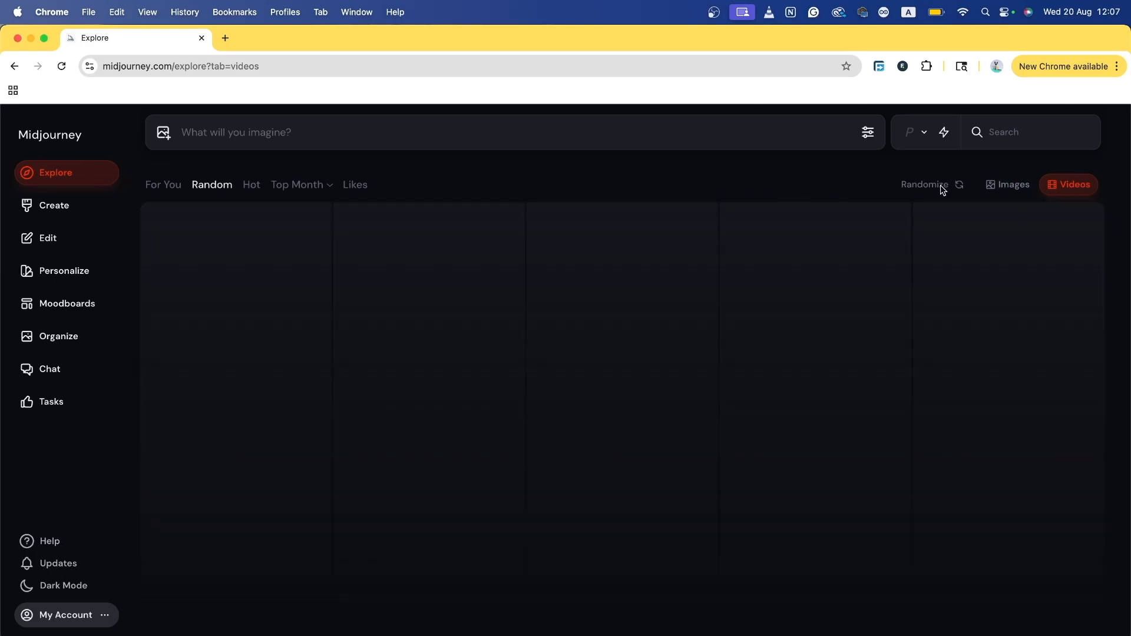
{"action": "scroll", "coordinate": [736, 353], "scroll_direction": "down", "scroll_amount": 5}
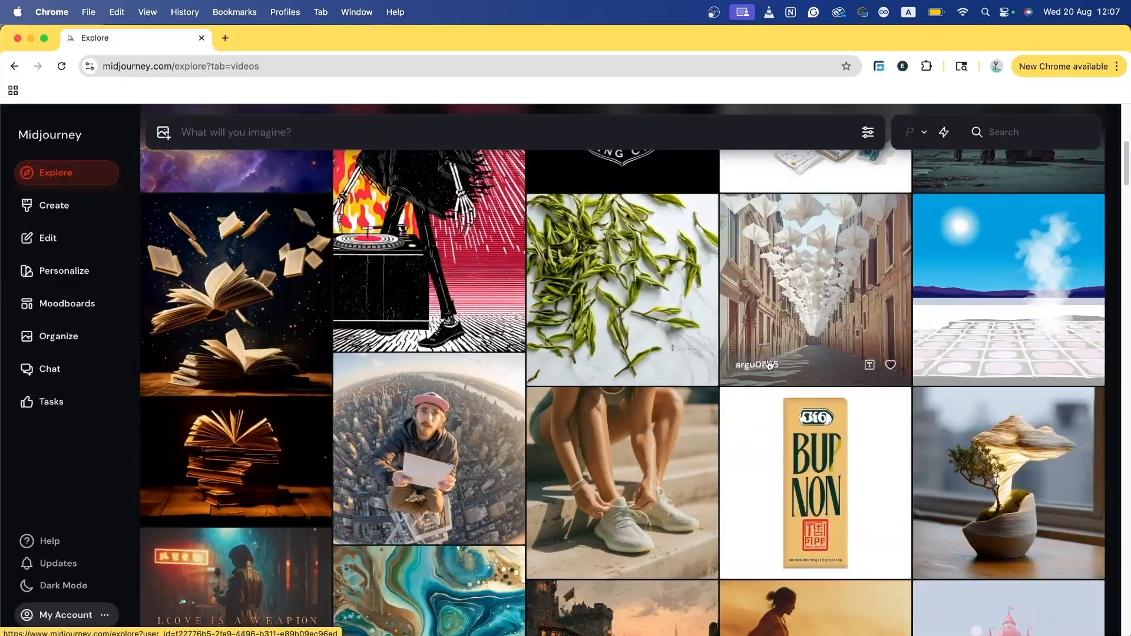
{"action": "scroll", "coordinate": [699, 321], "scroll_direction": "down", "scroll_amount": 5}
{"action": "scroll", "coordinate": [825, 353], "scroll_direction": "up", "scroll_amount": 10}
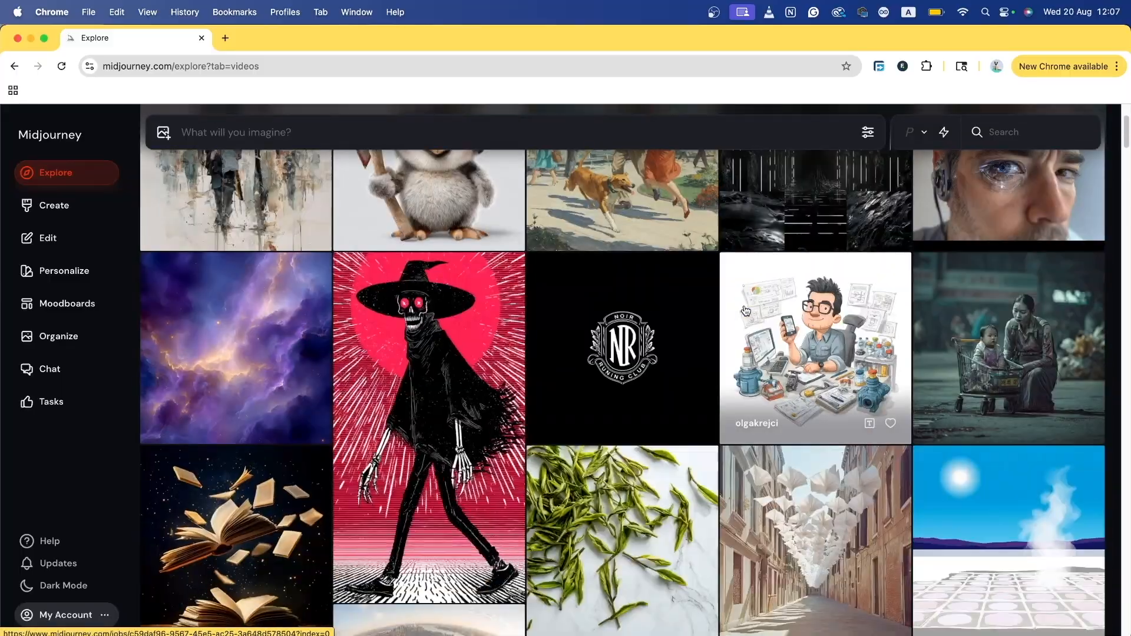
{"action": "left_click", "coordinate": [944, 187]}
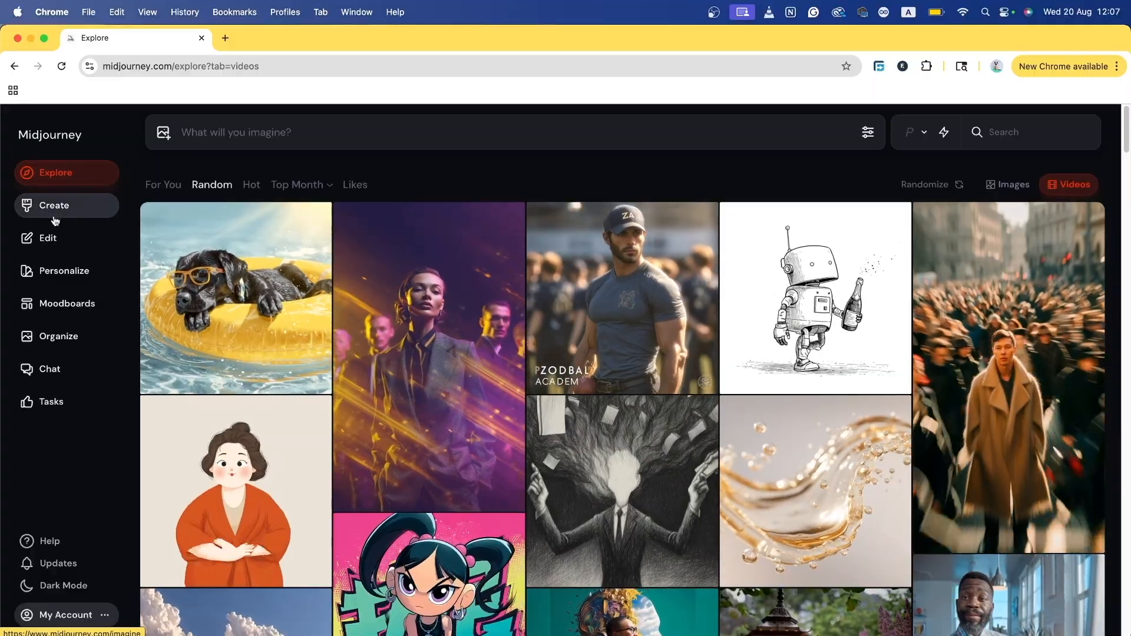
Step: On the Create page, toggle conversational mode on and off repeatedly, leaving it off
{"action": "left_click", "coordinate": [85, 207]}
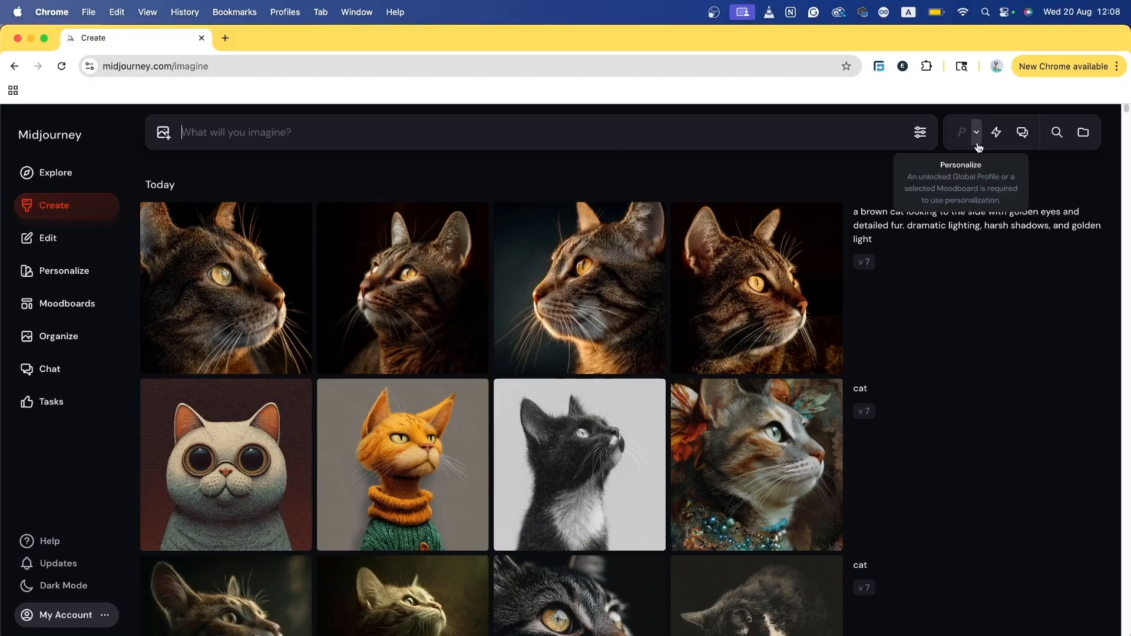
{"action": "left_click", "coordinate": [1019, 135]}
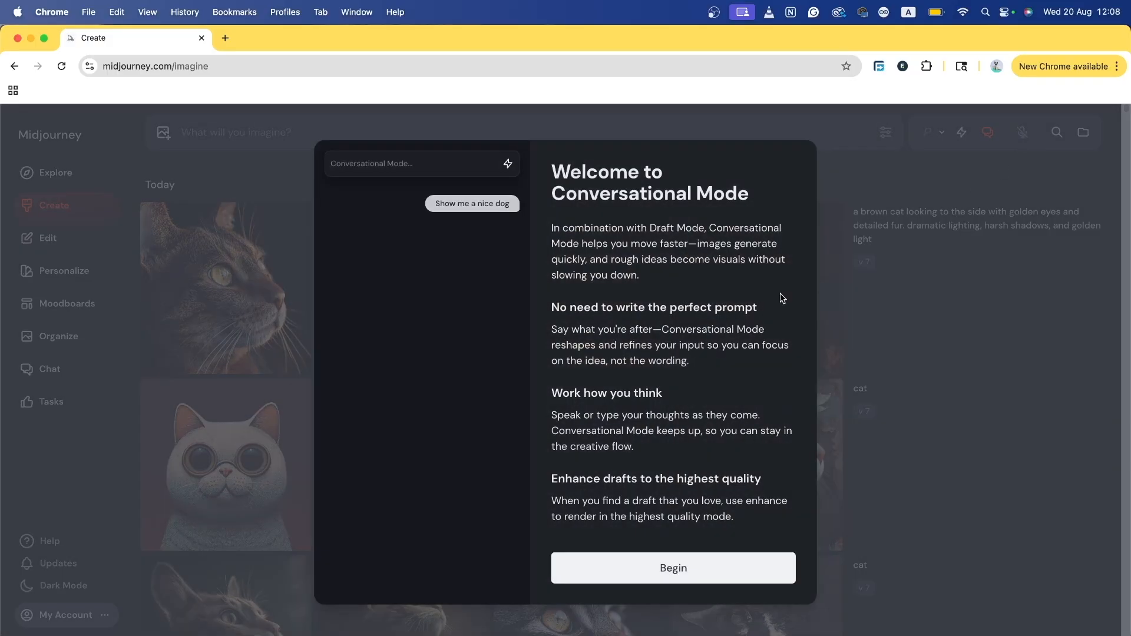
{"action": "left_click", "coordinate": [672, 567]}
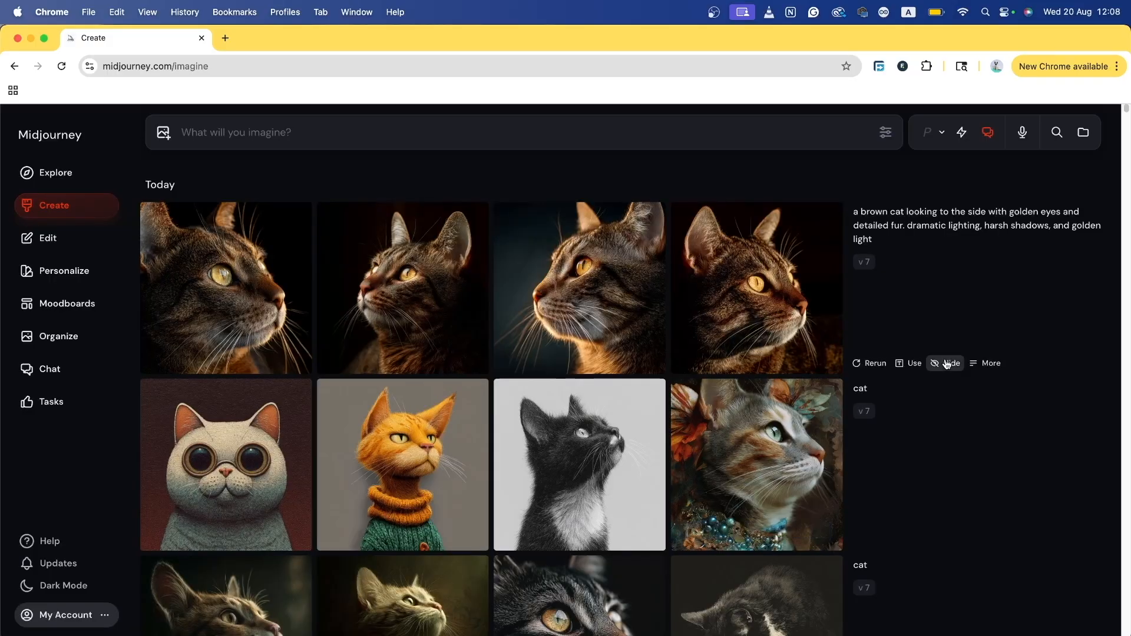
{"action": "left_click", "coordinate": [988, 133]}
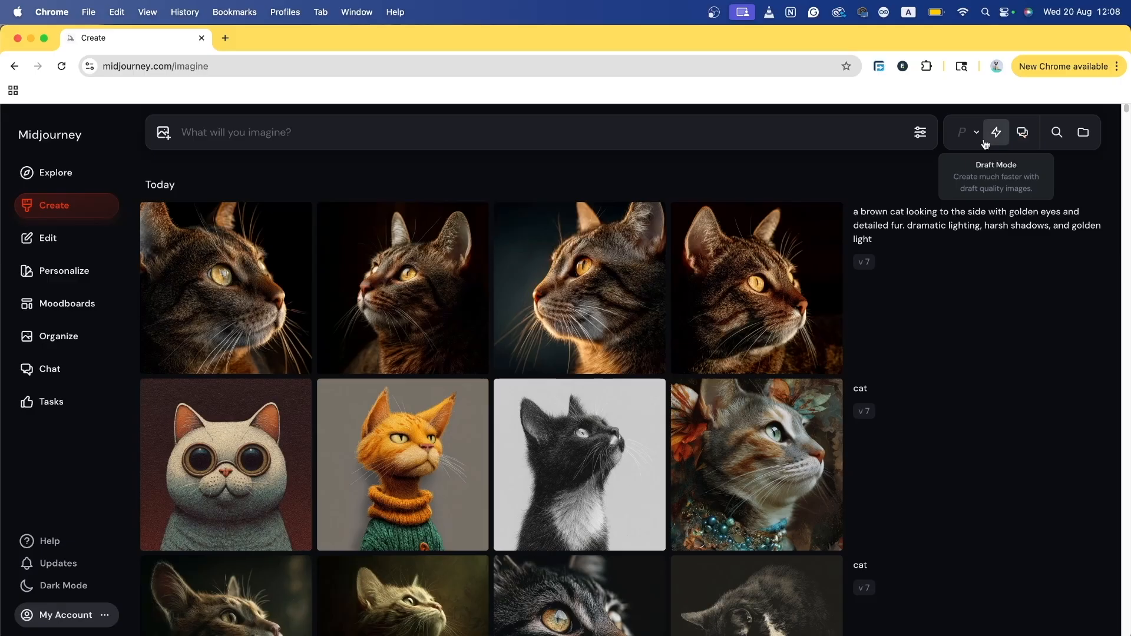
{"action": "left_click", "coordinate": [1022, 133]}
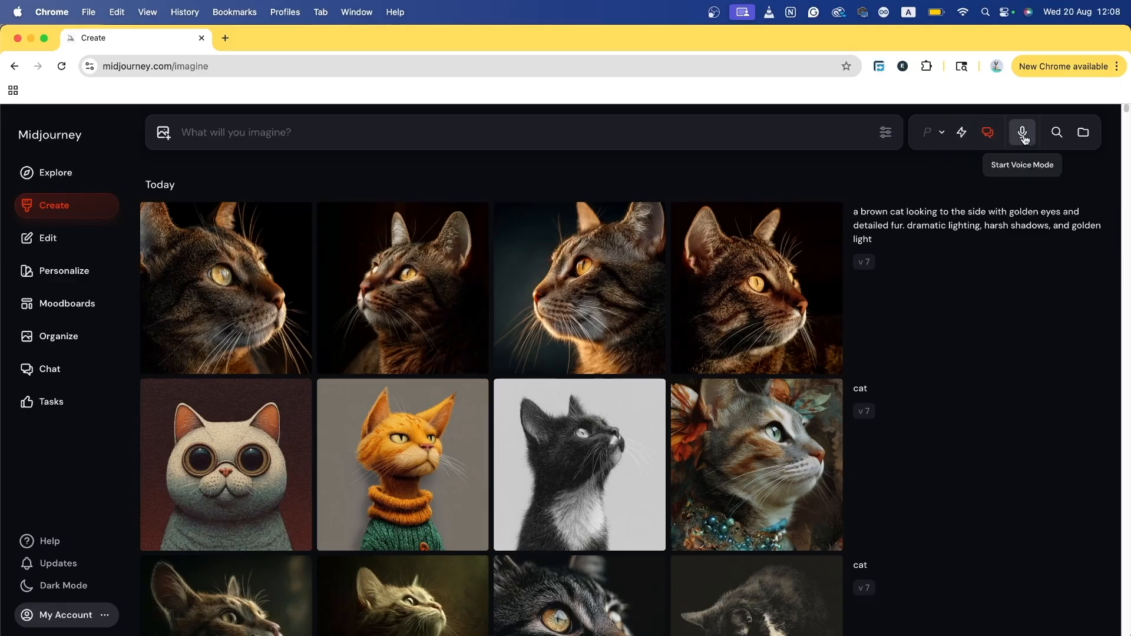
{"action": "left_click", "coordinate": [988, 134]}
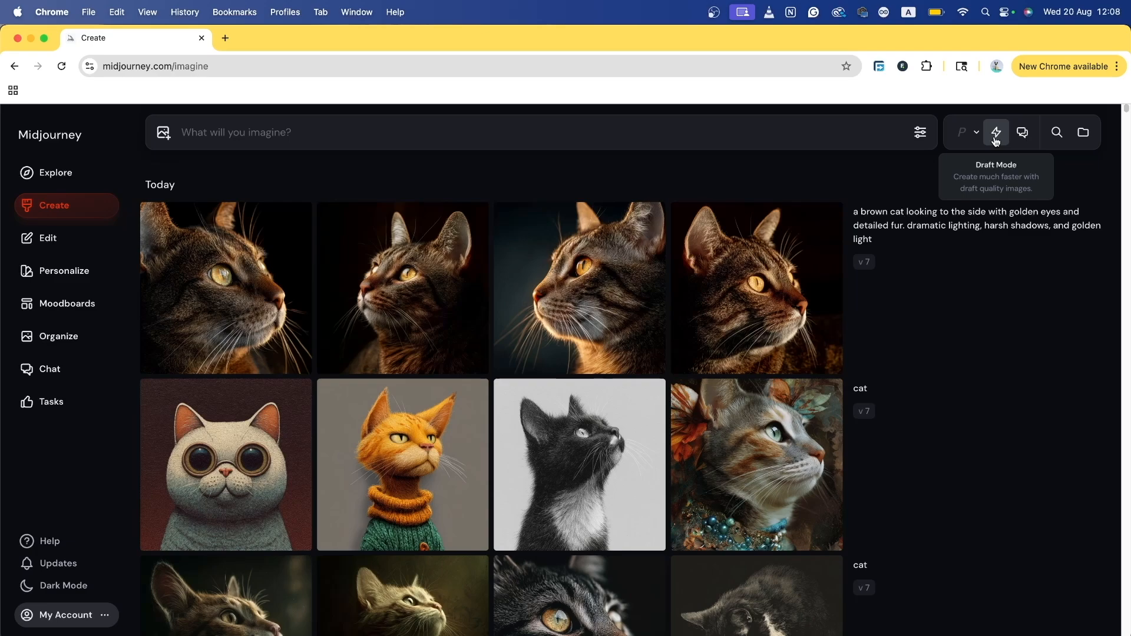
Step: Try image search and folders with a new folder, then open the editor in Retexture mode
{"action": "left_click", "coordinate": [1058, 133]}
{"action": "left_click", "coordinate": [1084, 132]}
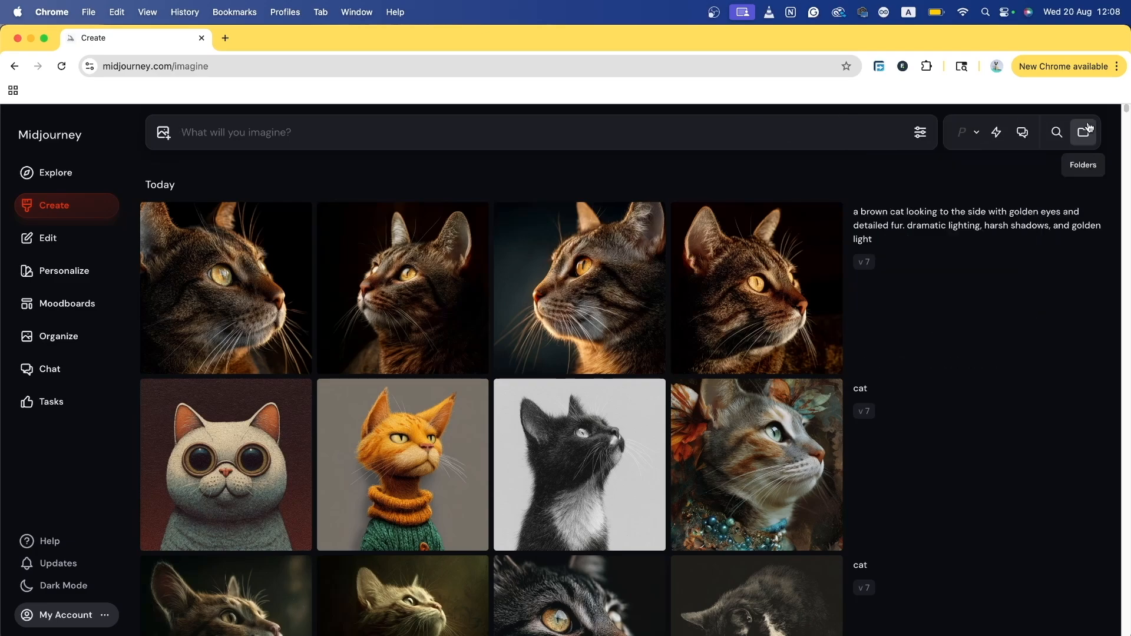
{"action": "left_click", "coordinate": [990, 205]}
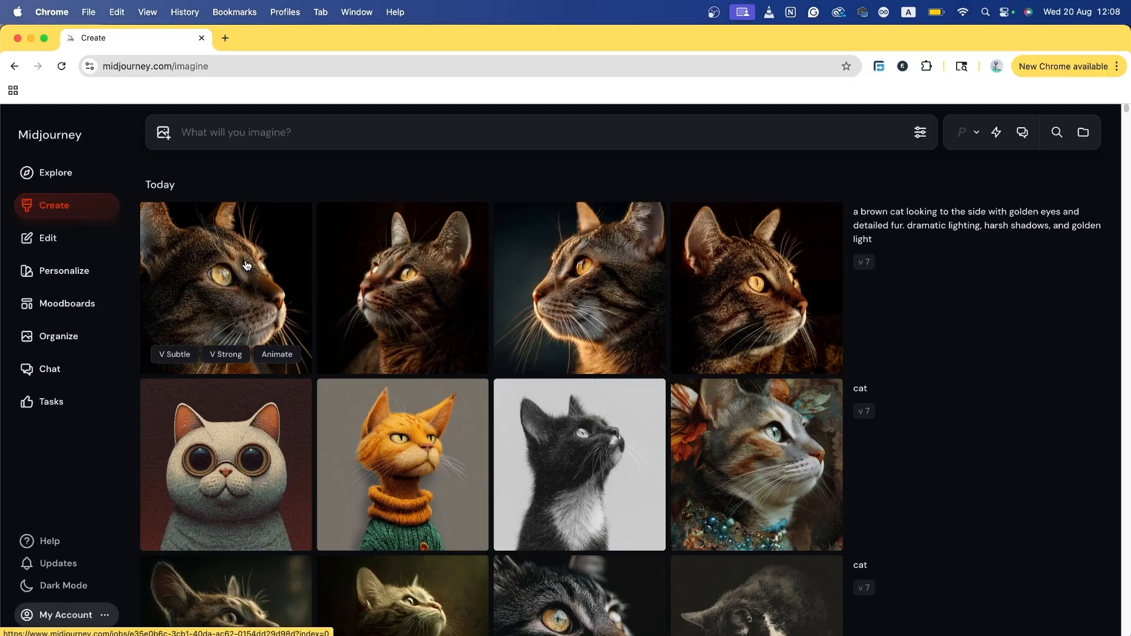
{"action": "left_click", "coordinate": [69, 239]}
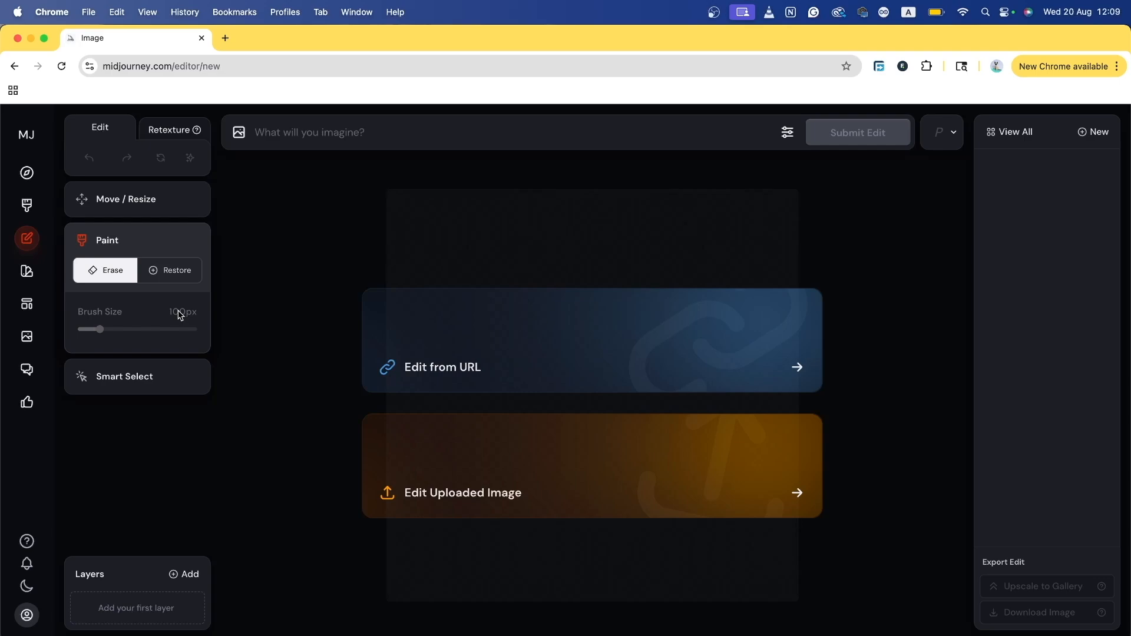
{"action": "left_click", "coordinate": [170, 129]}
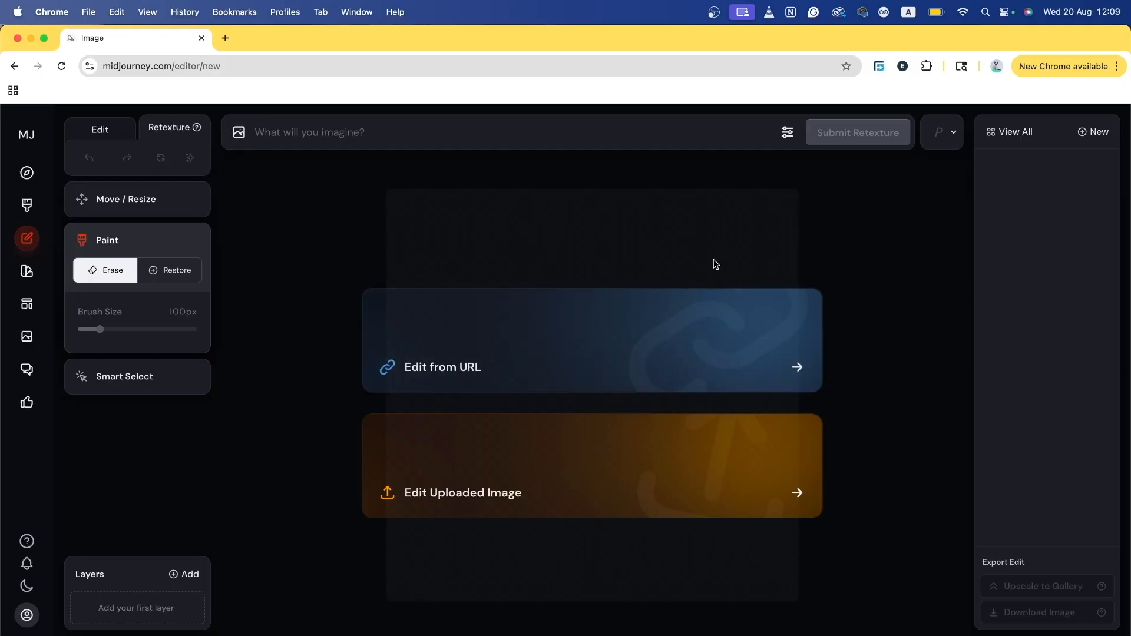
Step: Scroll through the Personalize page's locked profiles, then move on to the Moodboards page
{"action": "left_click", "coordinate": [27, 272]}
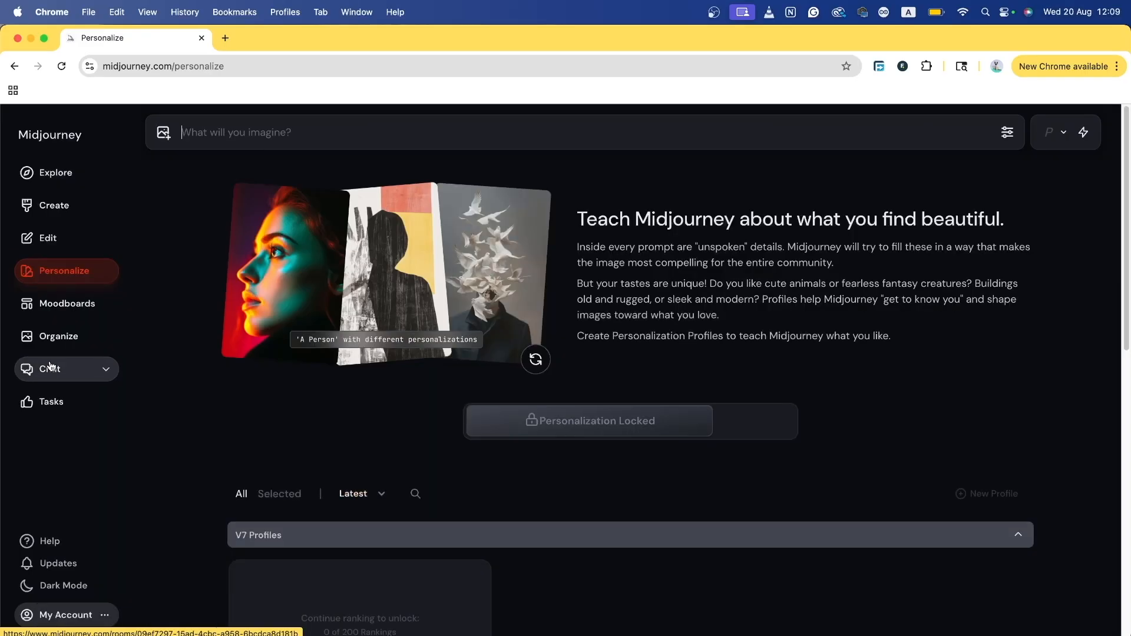
{"action": "left_click_drag", "start_coordinate": [608, 221], "coordinate": [867, 221]}
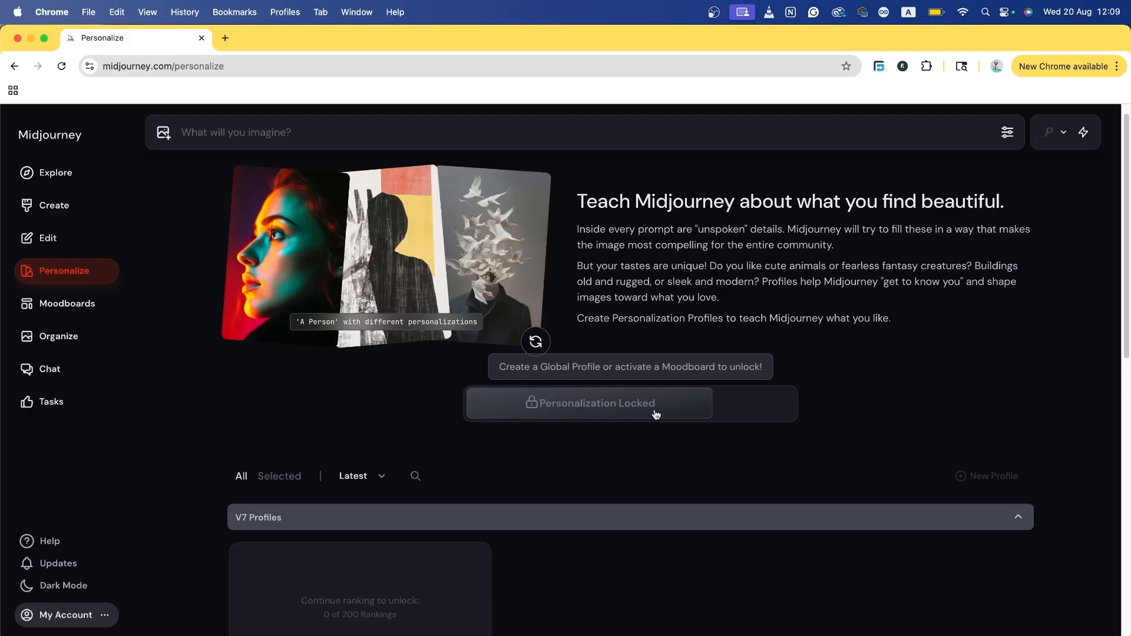
{"action": "scroll", "coordinate": [620, 392], "scroll_direction": "down", "scroll_amount": 5}
{"action": "scroll", "coordinate": [620, 392], "scroll_direction": "up", "scroll_amount": 5}
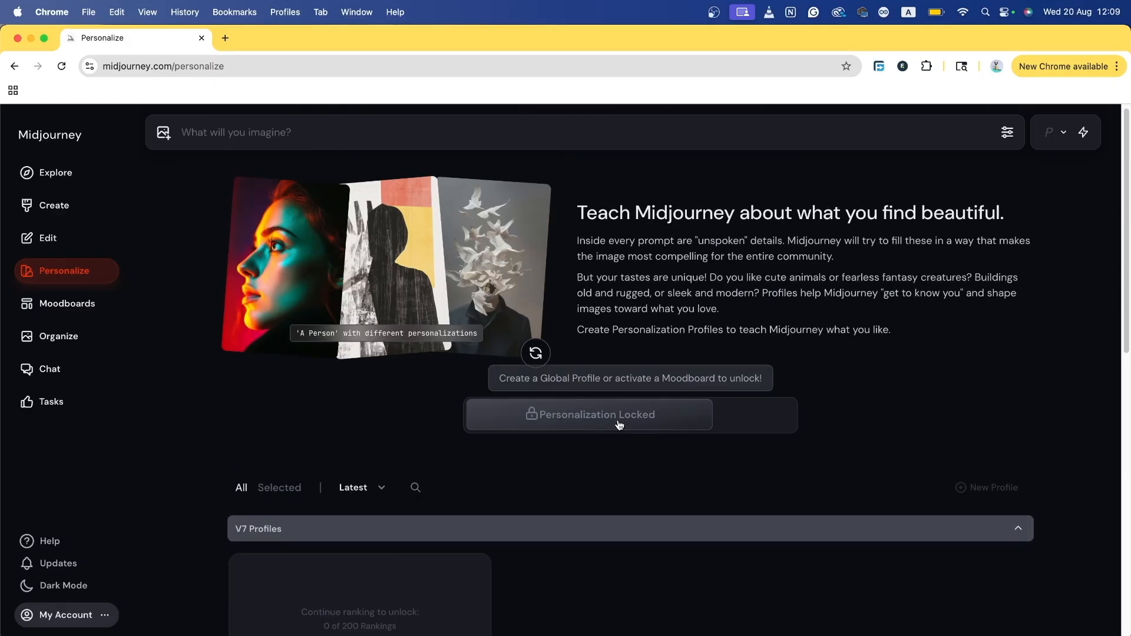
{"action": "scroll", "coordinate": [619, 424], "scroll_direction": "down", "scroll_amount": 6}
{"action": "scroll", "coordinate": [646, 444], "scroll_direction": "up", "scroll_amount": 7}
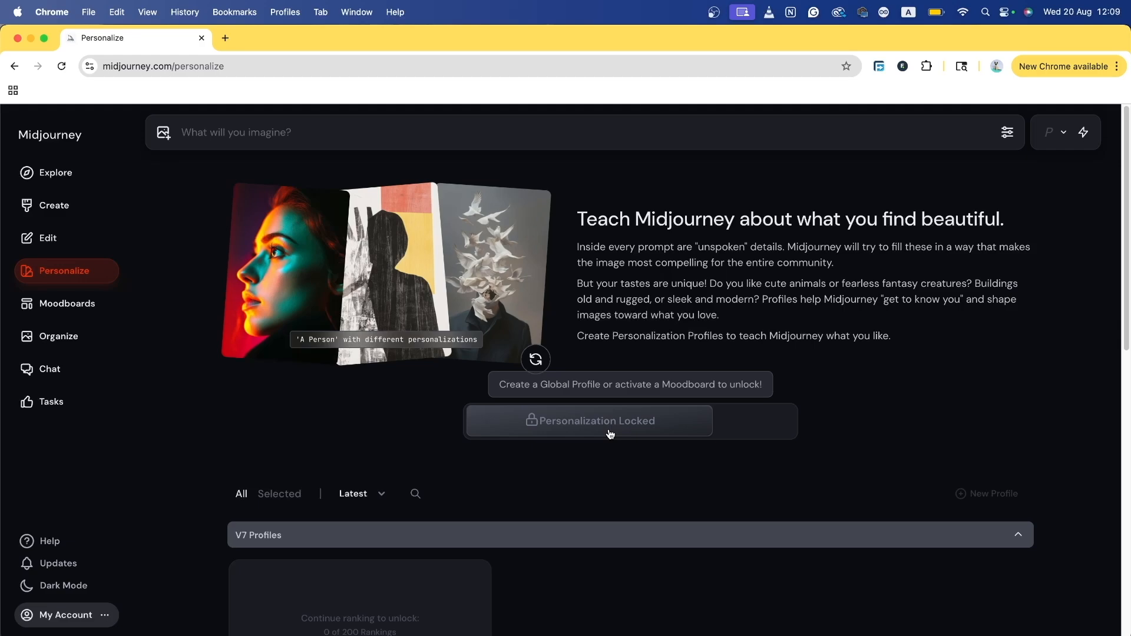
{"action": "left_click", "coordinate": [54, 316]}
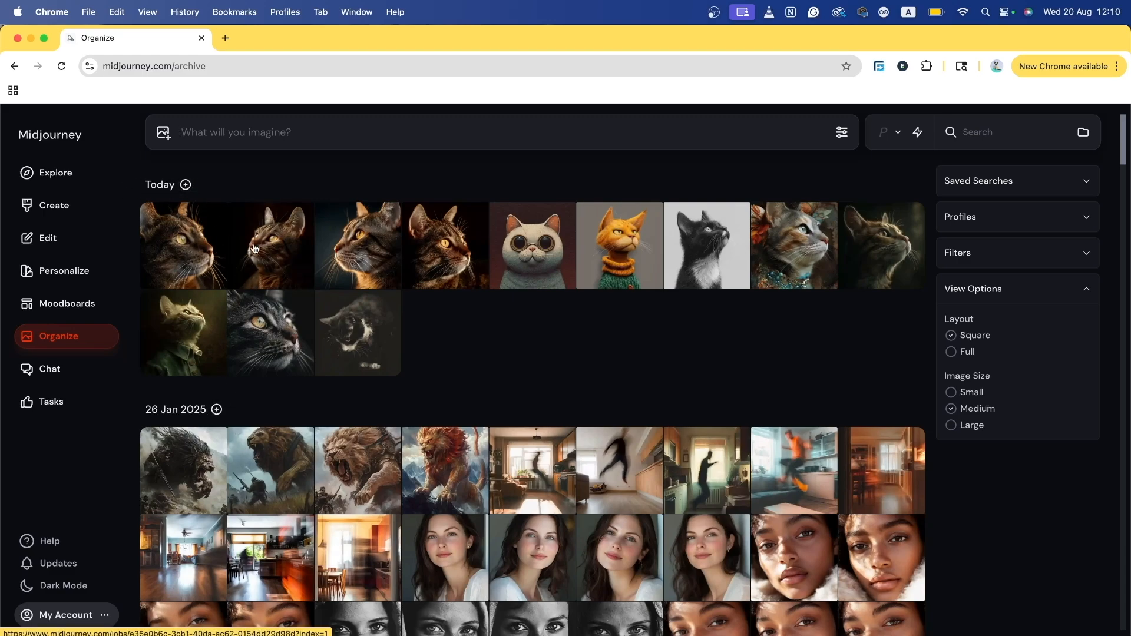
Step: Select all twelve of today's images, view the More bulk actions, then open the calico cat full-size
{"action": "left_click", "coordinate": [186, 185]}
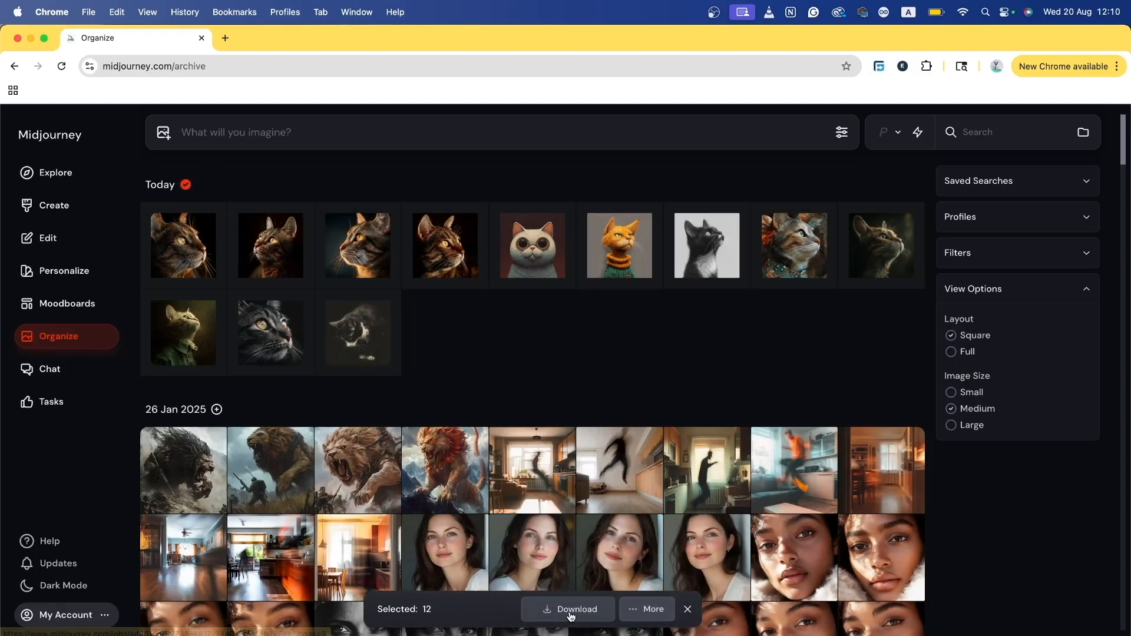
{"action": "left_click", "coordinate": [659, 610]}
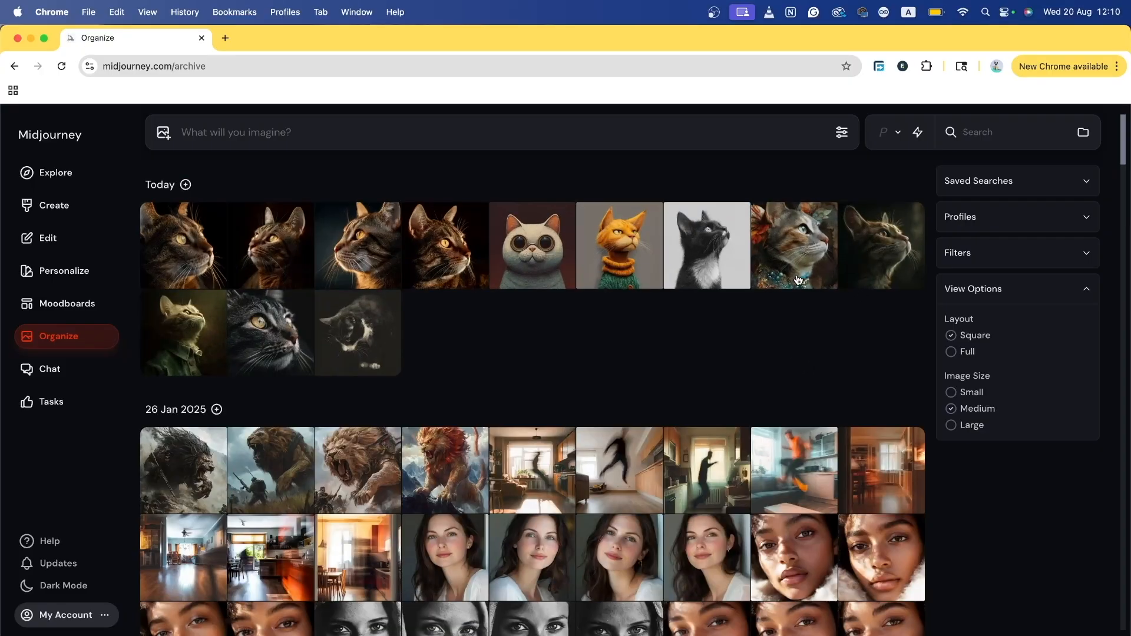
{"action": "scroll", "coordinate": [799, 279], "scroll_direction": "down", "scroll_amount": 6}
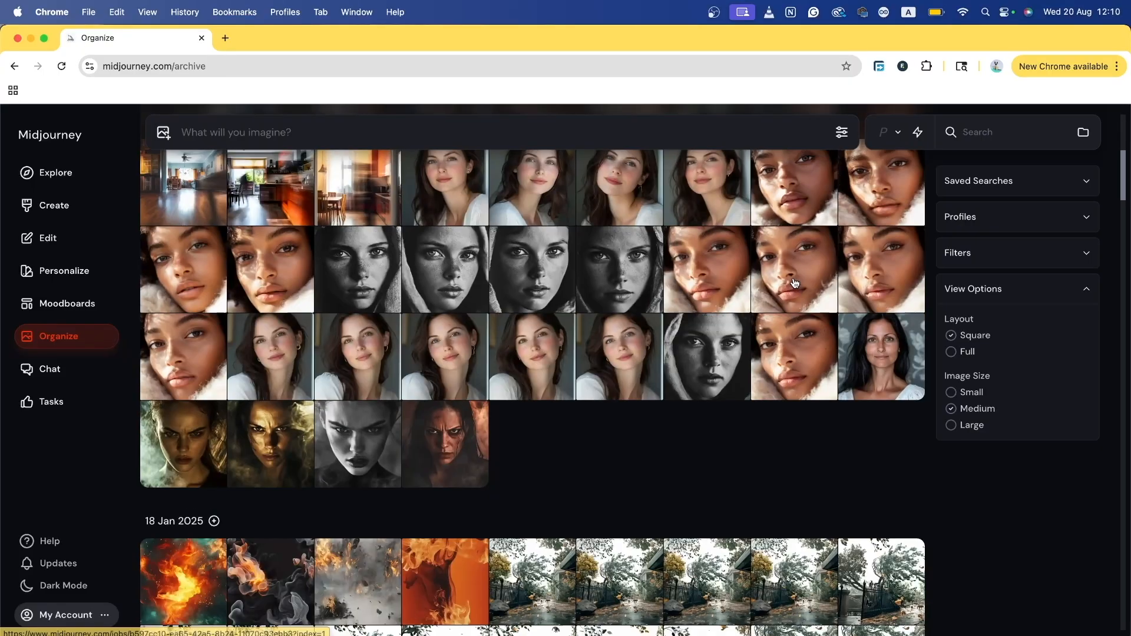
{"action": "scroll", "coordinate": [798, 279], "scroll_direction": "up", "scroll_amount": 6}
{"action": "left_click", "coordinate": [802, 265]}
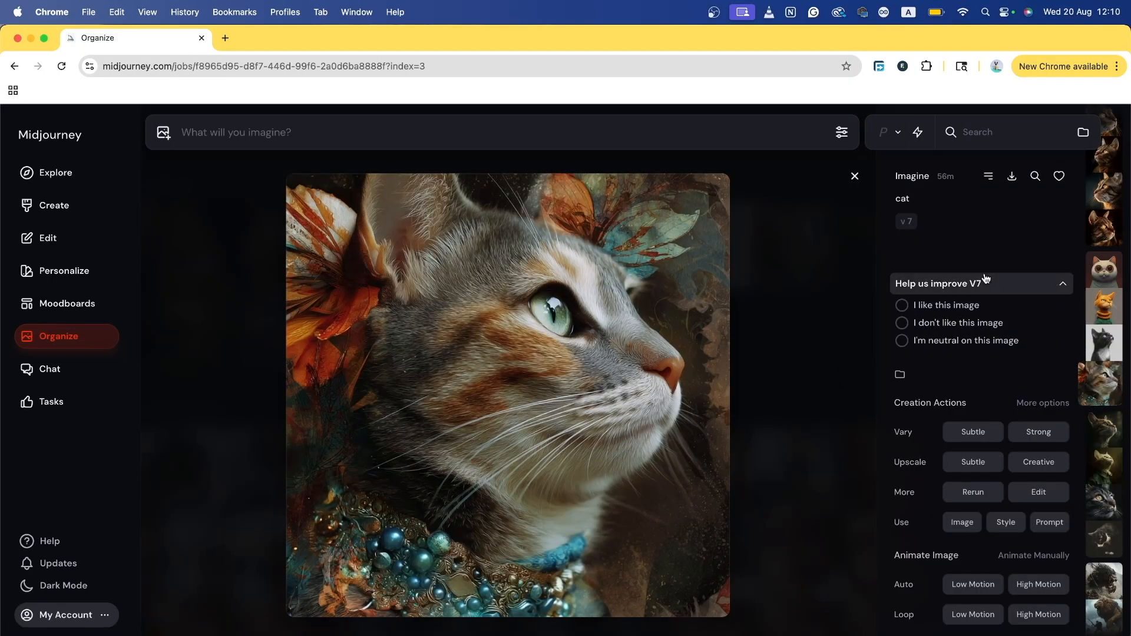
Step: Read the Vary, Upscale, More and Auto action labels, step through later images, then close the full-size view
{"action": "scroll", "coordinate": [986, 279], "scroll_direction": "up", "scroll_amount": 3}
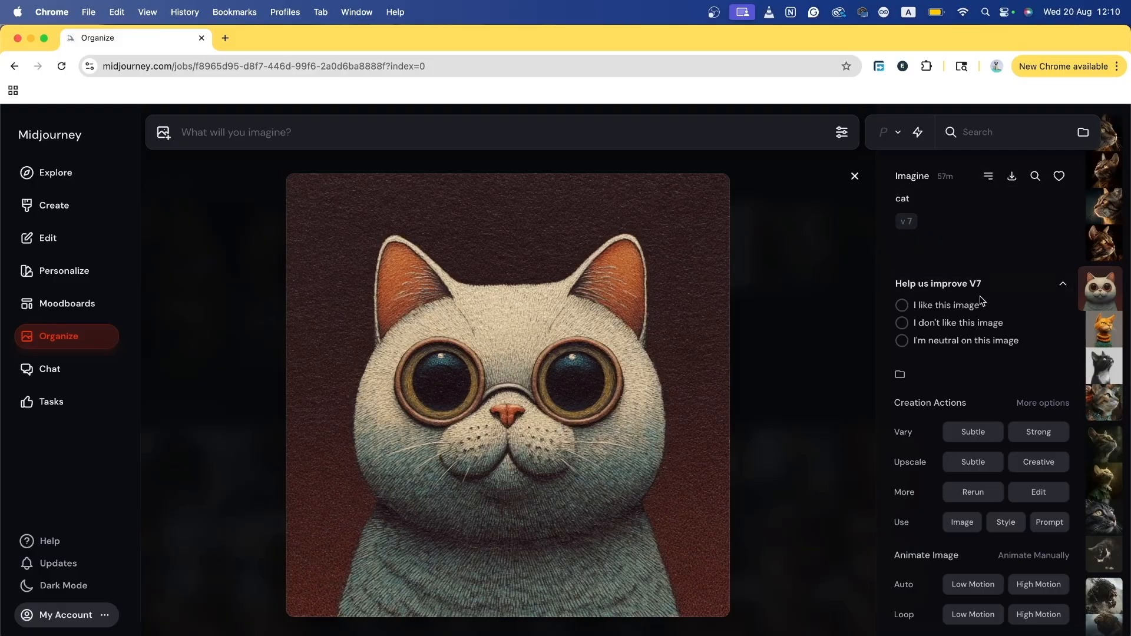
{"action": "scroll", "coordinate": [941, 417], "scroll_direction": "down", "scroll_amount": 2}
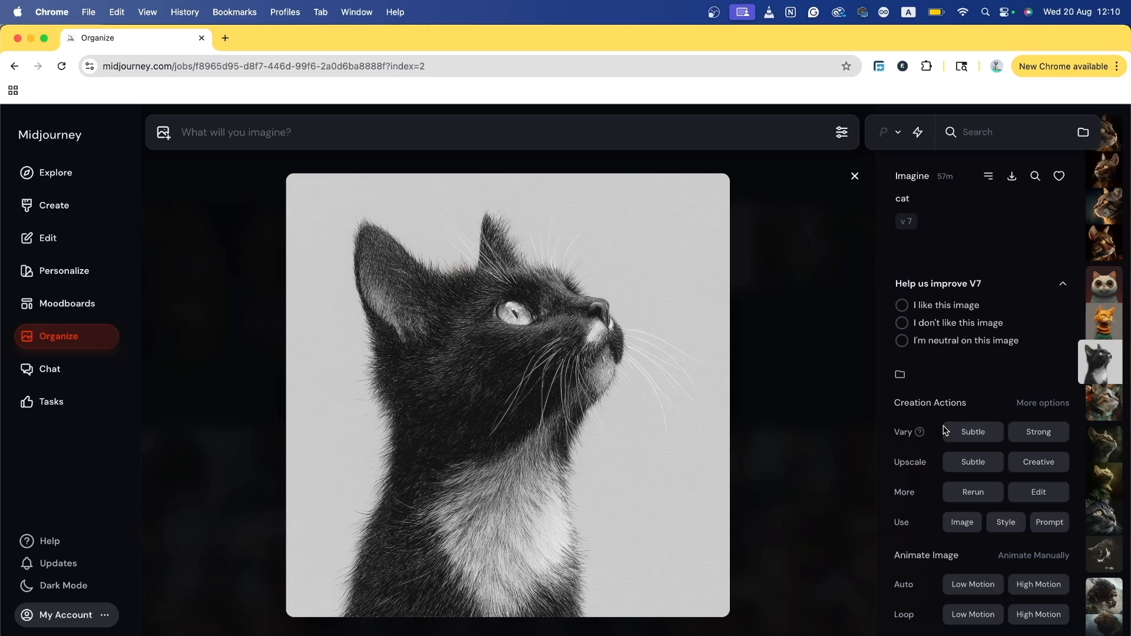
{"action": "scroll", "coordinate": [959, 441], "scroll_direction": "up", "scroll_amount": 2}
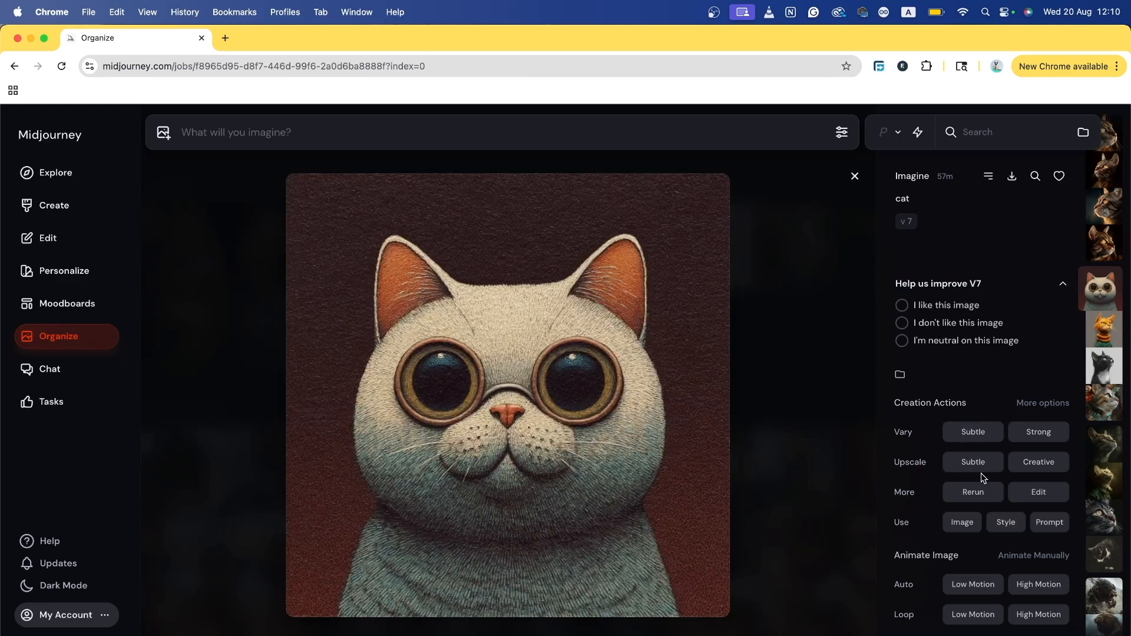
{"action": "mouse_move", "coordinate": [903, 432]}
{"action": "mouse_move", "coordinate": [907, 462]}
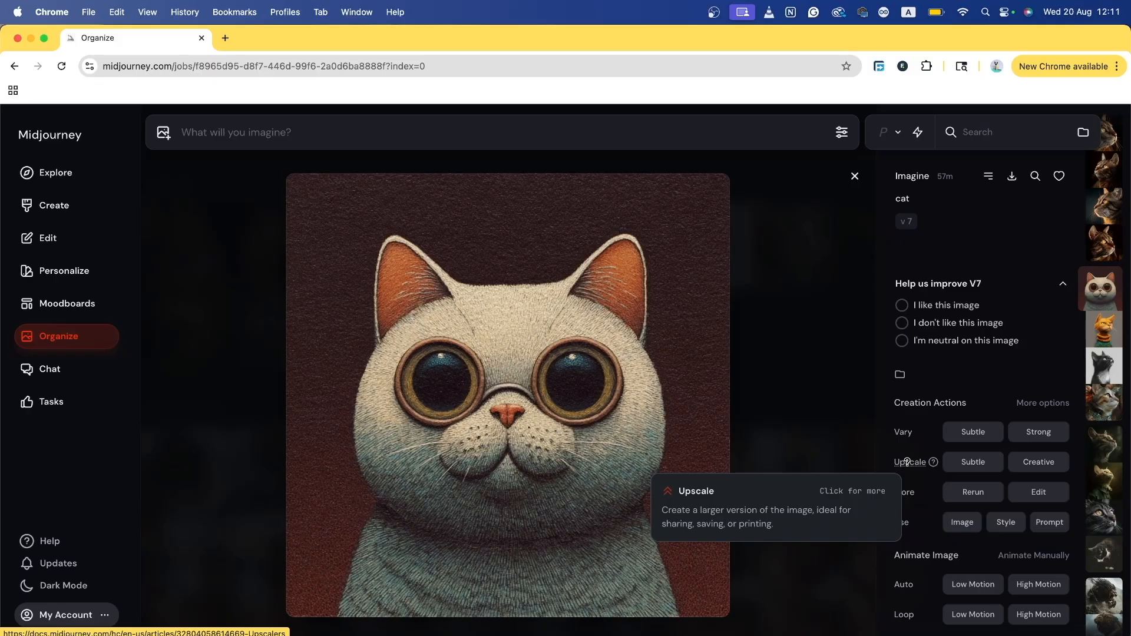
{"action": "mouse_move", "coordinate": [910, 492]}
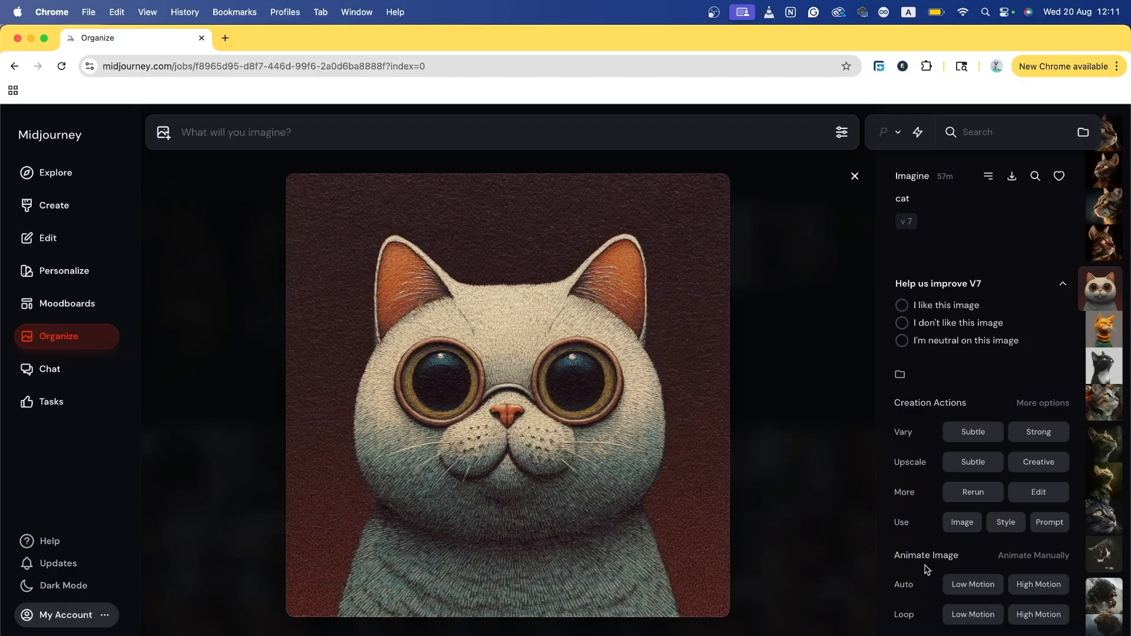
{"action": "key", "text": "Right"}
{"action": "key", "text": "Right"}
{"action": "key", "text": "Right"}
{"action": "mouse_move", "coordinate": [898, 584]}
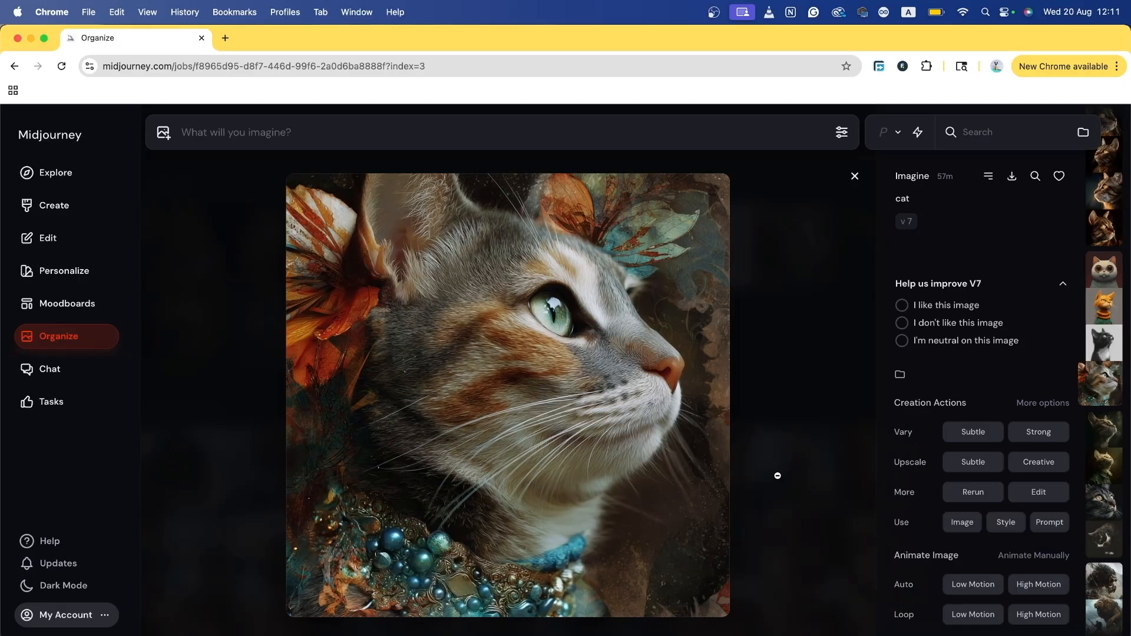
{"action": "key", "text": "Right"}
{"action": "key", "text": "Escape"}
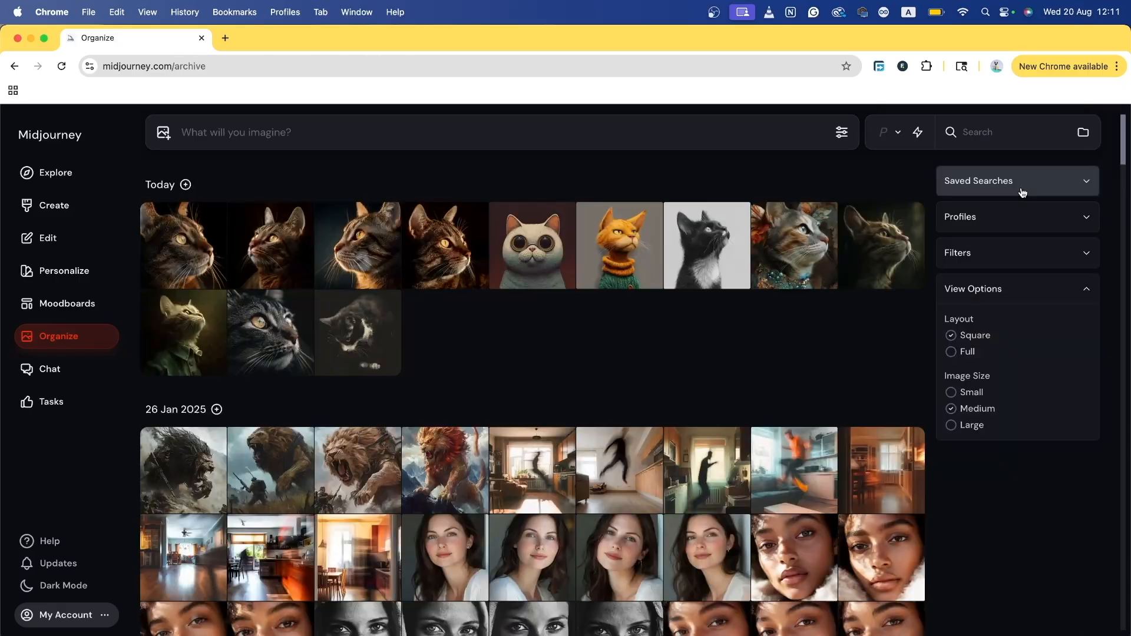
Step: Create a saved search titled 'product' with the search term 'minimal products'
{"action": "left_click", "coordinate": [1040, 188]}
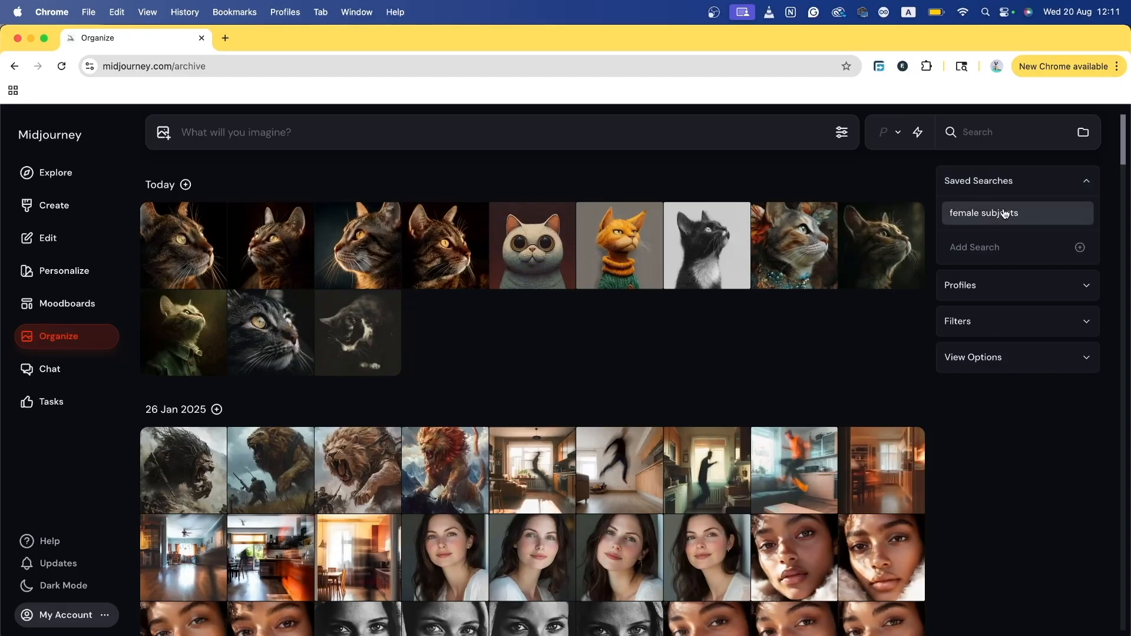
{"action": "left_click", "coordinate": [993, 248]}
{"action": "left_click", "coordinate": [568, 332]}
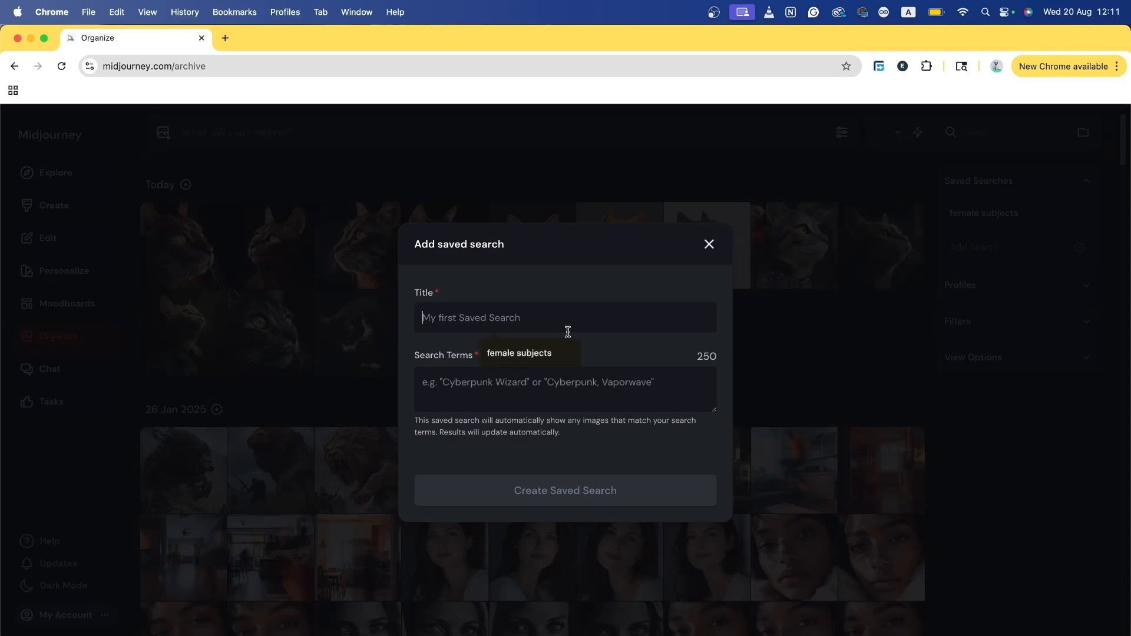
{"action": "type", "text": "product"}
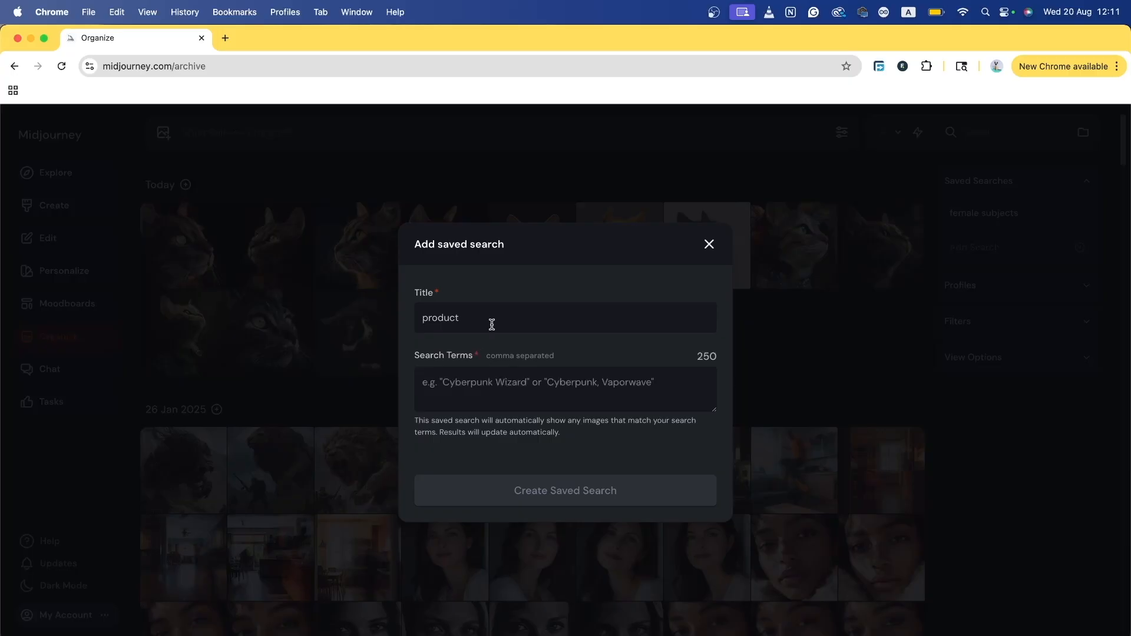
{"action": "left_click", "coordinate": [544, 388]}
{"action": "type", "text": "mi"}
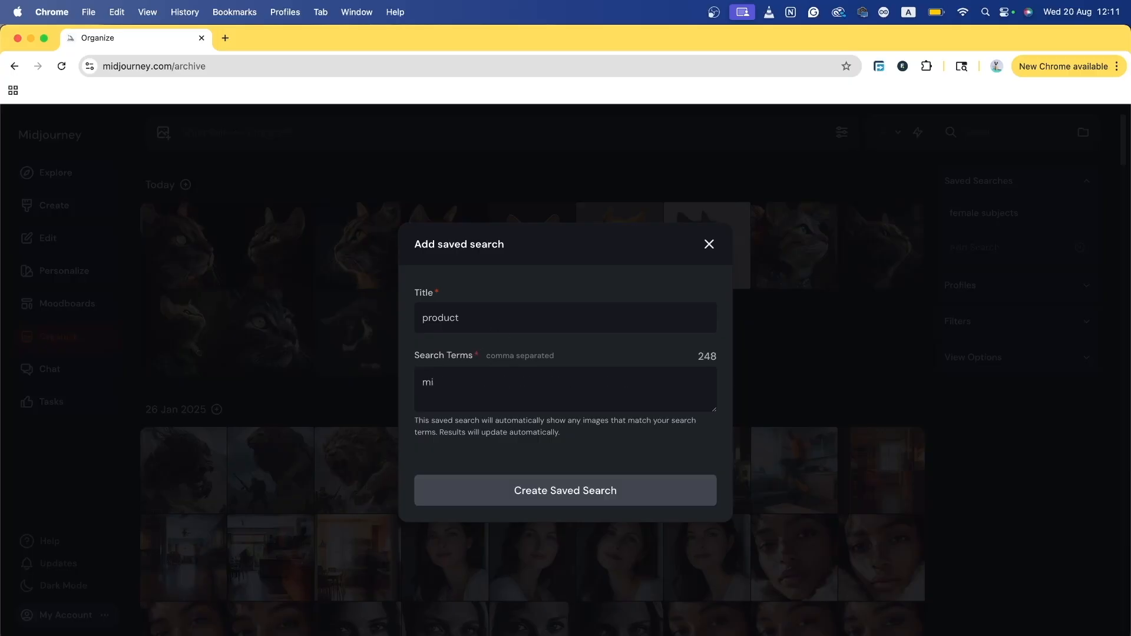
{"action": "type", "text": "nimal products"}
{"action": "left_click", "coordinate": [609, 501]}
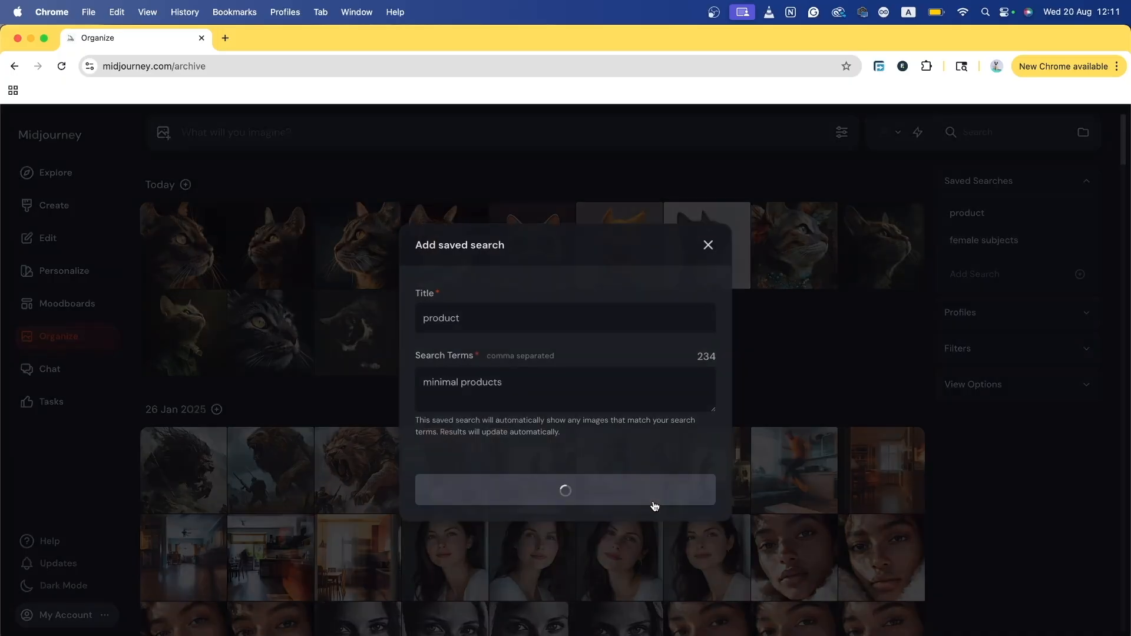
{"action": "left_click", "coordinate": [1010, 315]}
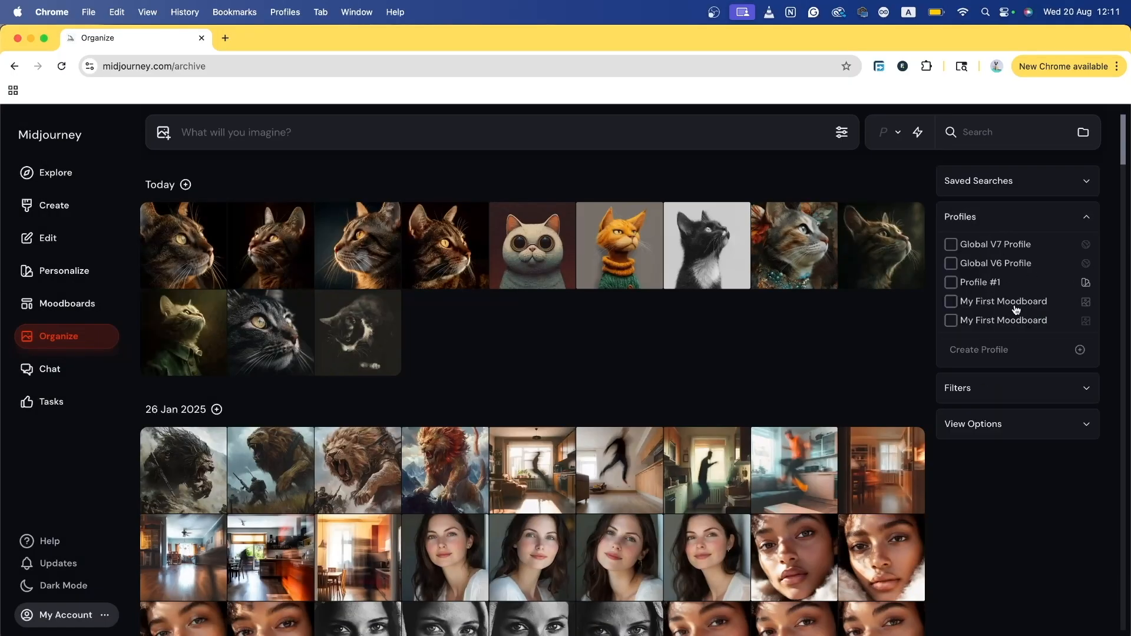
Step: Turn the Liked and Upscales archive filters on and back off
{"action": "left_click", "coordinate": [999, 387]}
{"action": "scroll", "coordinate": [969, 353], "scroll_direction": "down", "scroll_amount": 3}
{"action": "scroll", "coordinate": [968, 330], "scroll_direction": "up", "scroll_amount": 3}
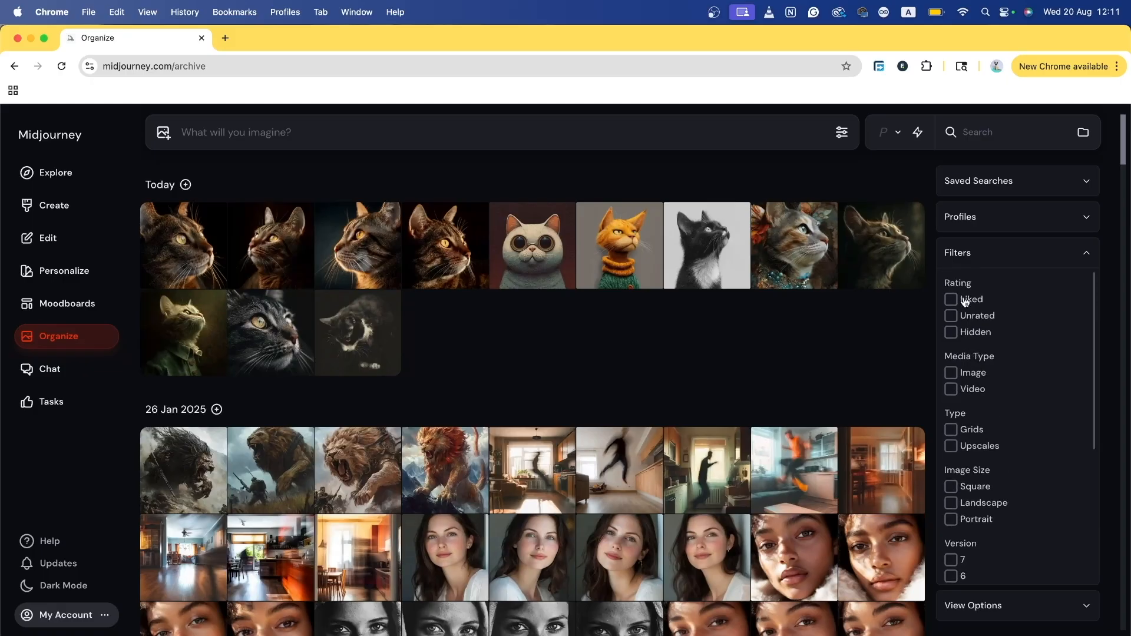
{"action": "left_click", "coordinate": [951, 300]}
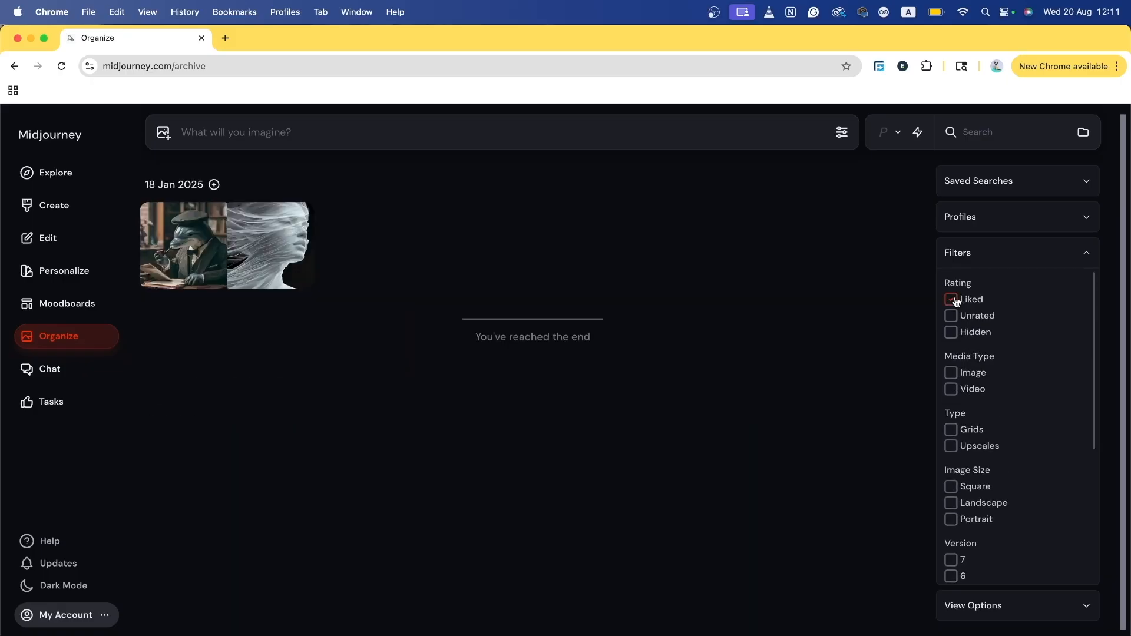
{"action": "left_click", "coordinate": [956, 302]}
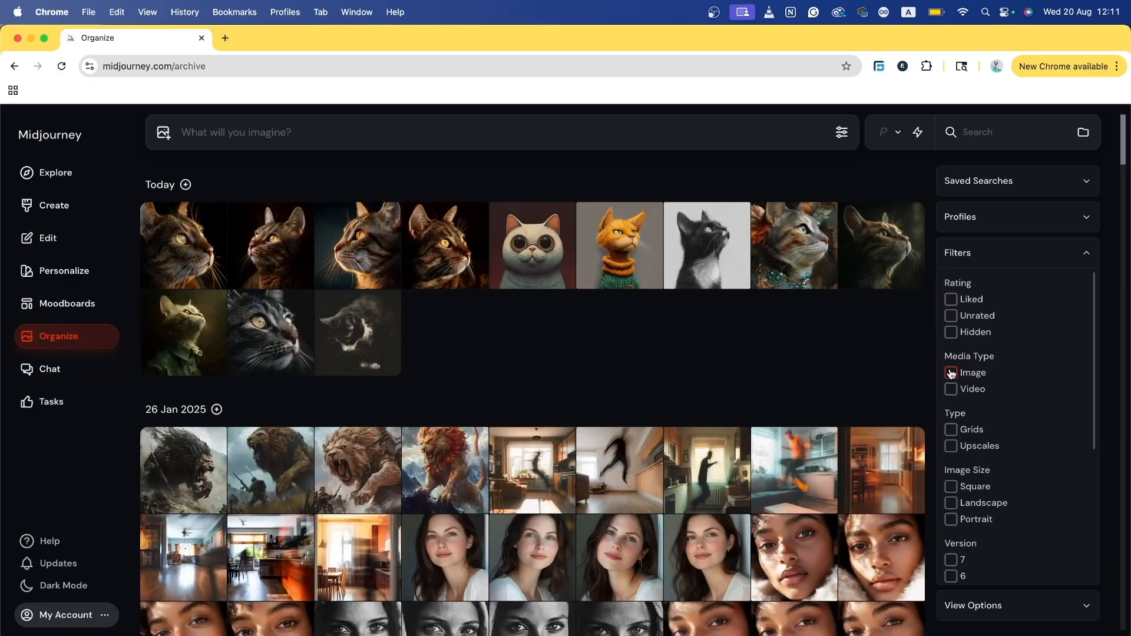
{"action": "left_click", "coordinate": [951, 448]}
{"action": "left_click", "coordinate": [951, 447]}
Step: Try full-aspect and square layouts and small, large and medium thumbnails, ending on Square and Medium
{"action": "scroll", "coordinate": [967, 436], "scroll_direction": "down", "scroll_amount": 4}
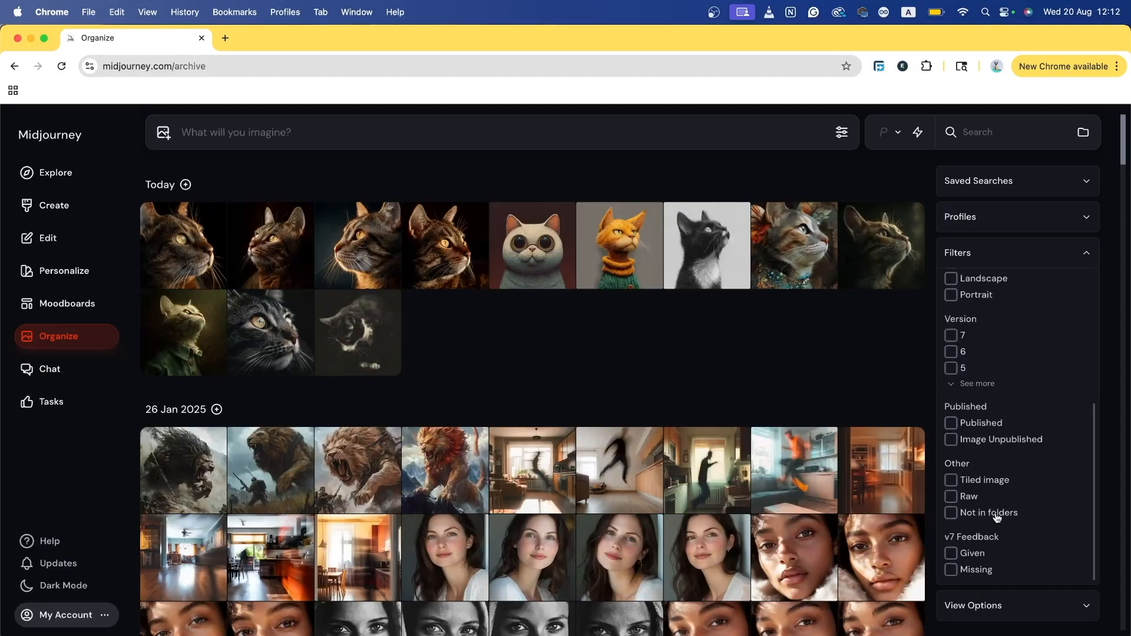
{"action": "left_click", "coordinate": [1024, 605]}
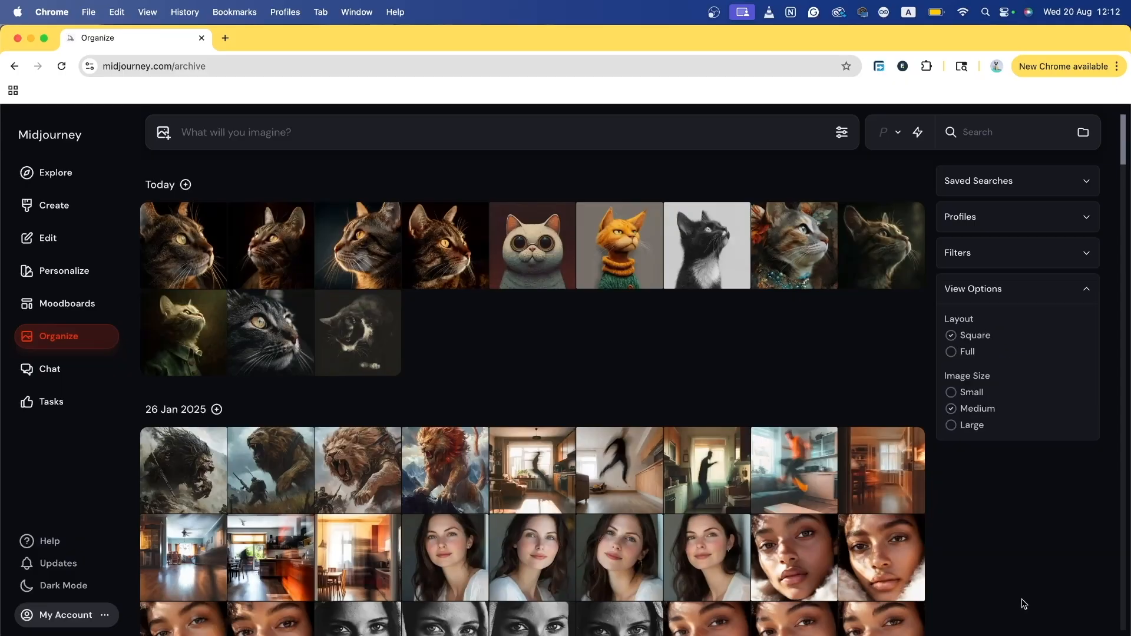
{"action": "left_click", "coordinate": [950, 351]}
{"action": "left_click", "coordinate": [951, 337]}
{"action": "left_click", "coordinate": [951, 393]}
{"action": "left_click", "coordinate": [951, 425]}
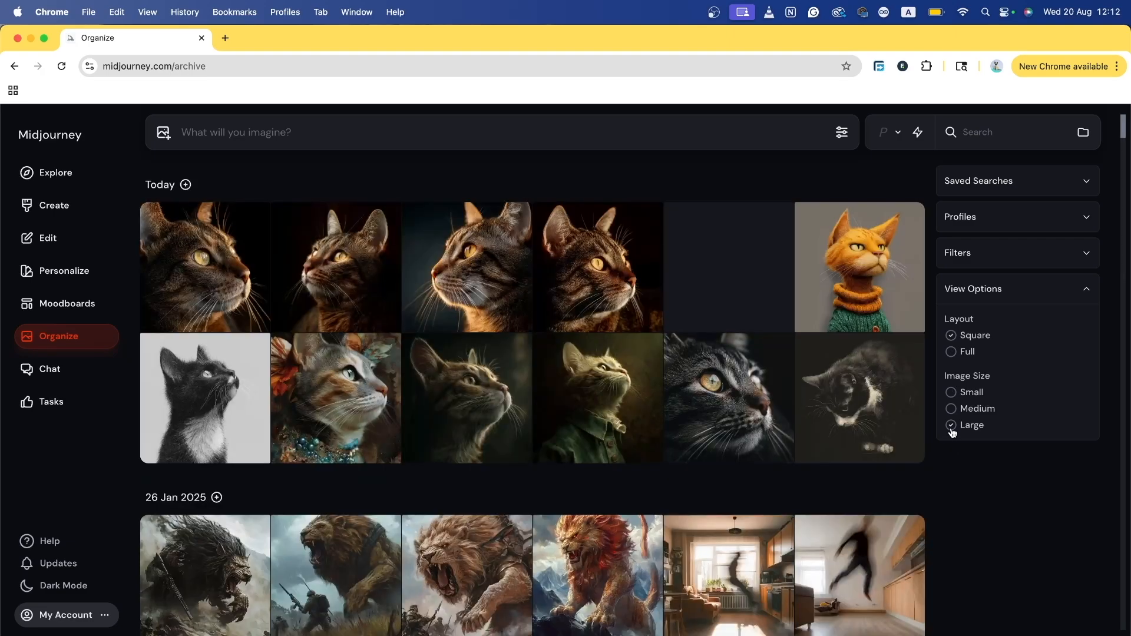
{"action": "left_click", "coordinate": [951, 409]}
{"action": "left_click", "coordinate": [79, 375]}
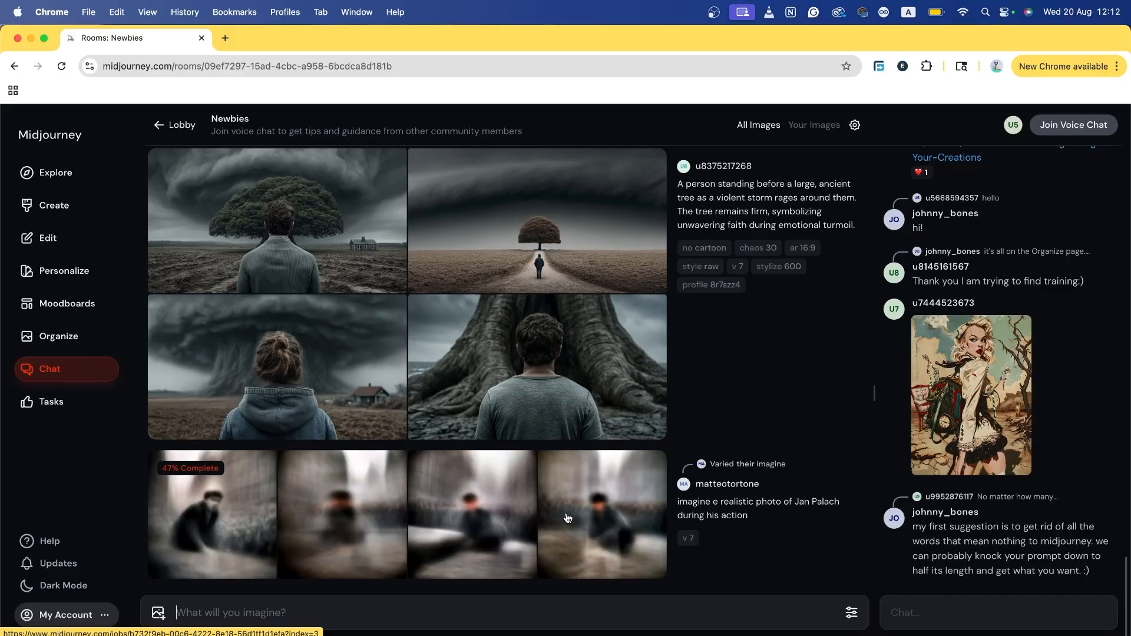
Step: Set the chat box to reply to the storm-and-ancient-tree post and view its More actions
{"action": "scroll", "coordinate": [938, 375], "scroll_direction": "up", "scroll_amount": 3}
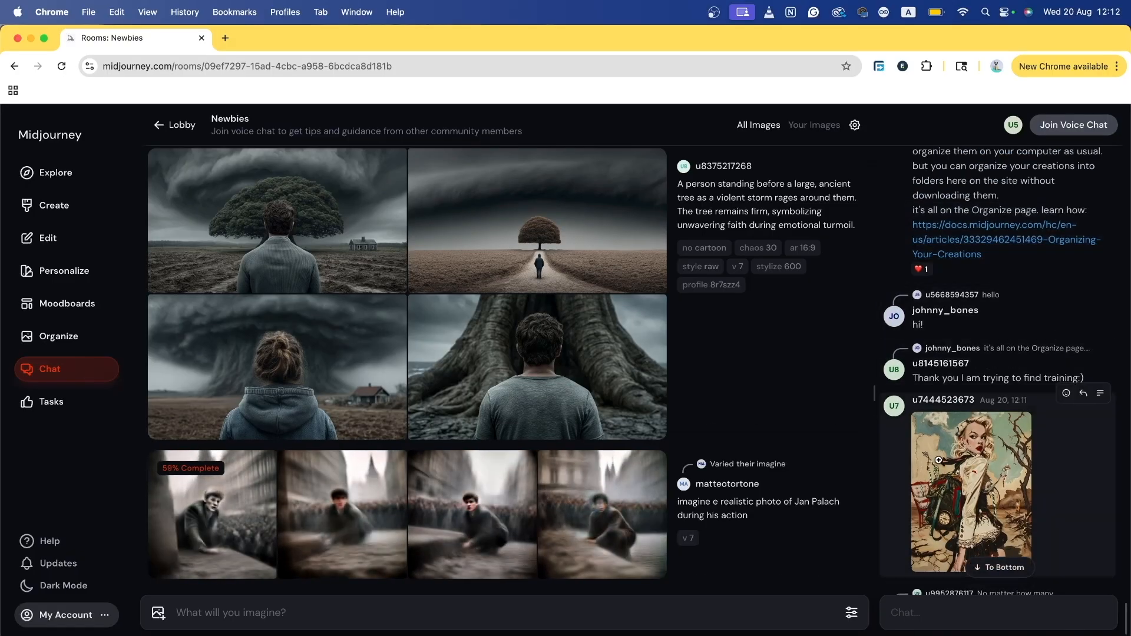
{"action": "scroll", "coordinate": [943, 374], "scroll_direction": "down", "scroll_amount": 3}
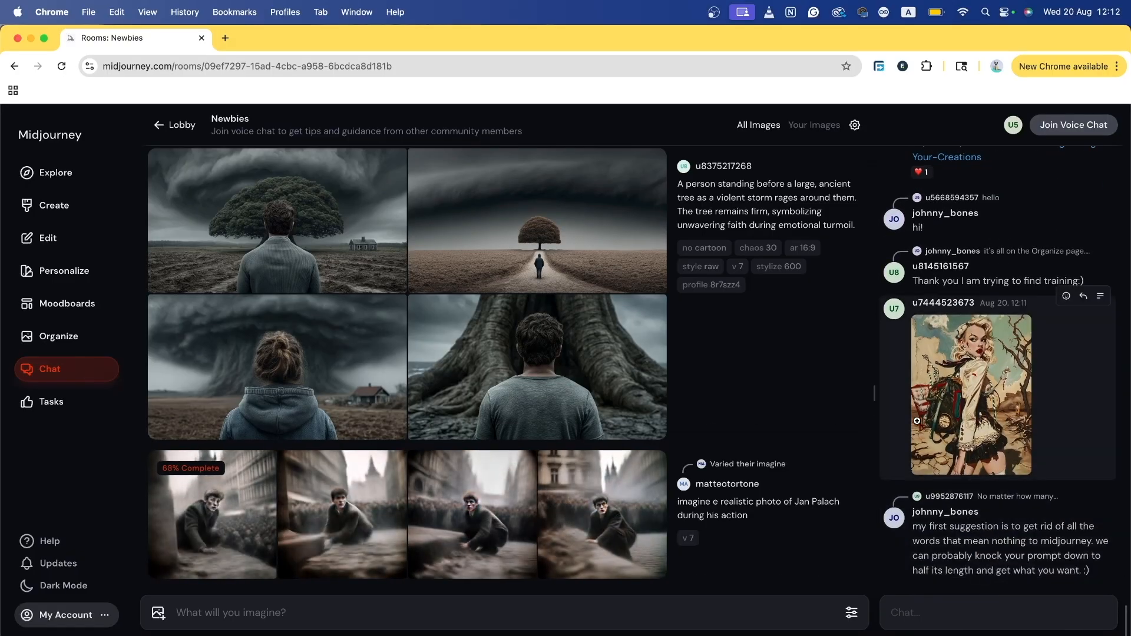
{"action": "scroll", "coordinate": [811, 472], "scroll_direction": "up", "scroll_amount": 5}
{"action": "scroll", "coordinate": [737, 472], "scroll_direction": "down", "scroll_amount": 1}
{"action": "scroll", "coordinate": [738, 473], "scroll_direction": "down", "scroll_amount": 5}
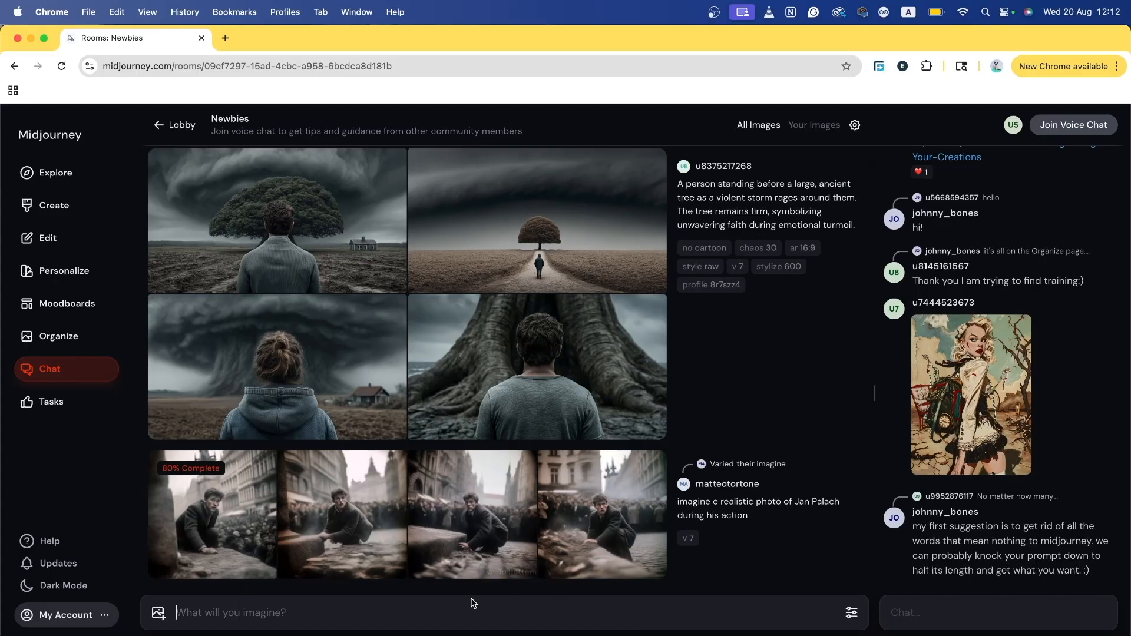
{"action": "scroll", "coordinate": [728, 409], "scroll_direction": "up", "scroll_amount": 2}
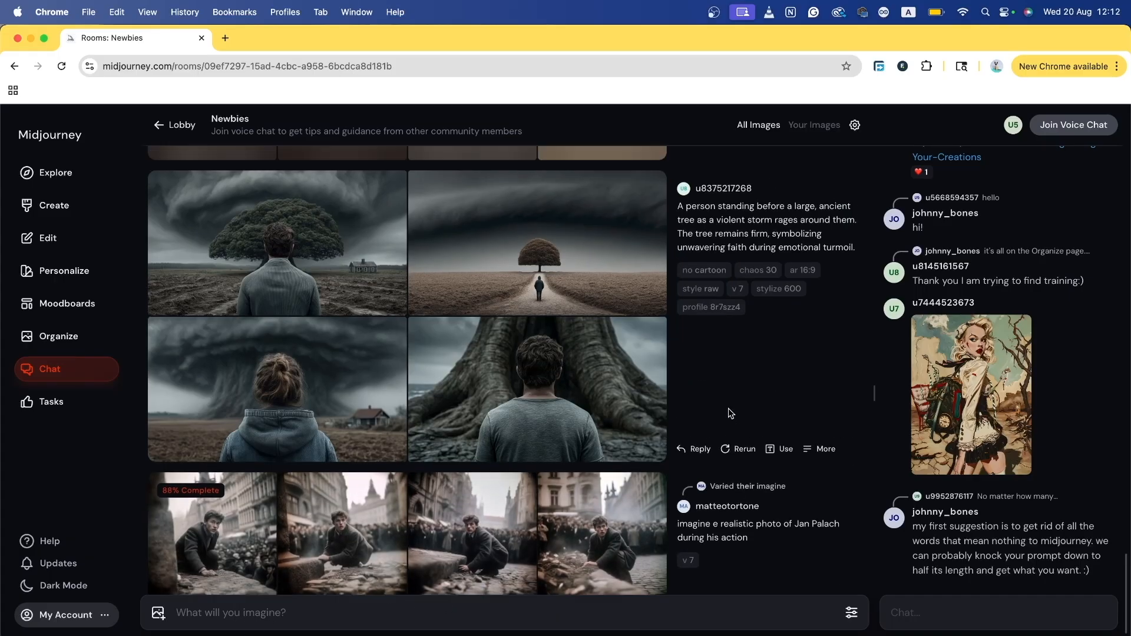
{"action": "left_click", "coordinate": [702, 522]}
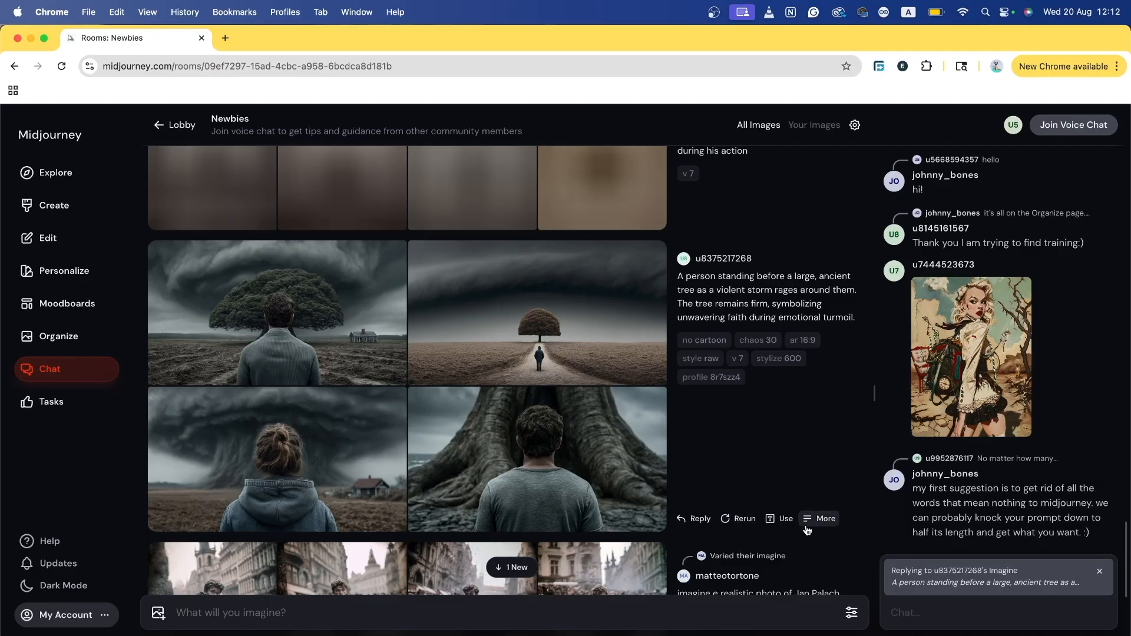
{"action": "left_click", "coordinate": [822, 519]}
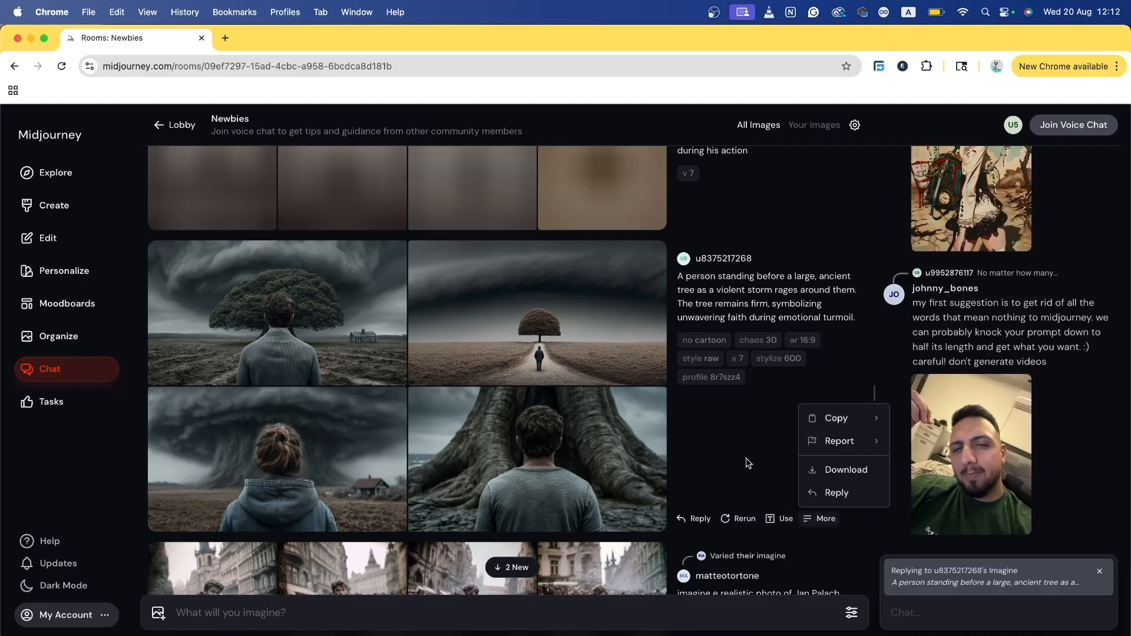
{"action": "scroll", "coordinate": [747, 461], "scroll_direction": "up", "scroll_amount": 15}
{"action": "scroll", "coordinate": [299, 453], "scroll_direction": "up", "scroll_amount": 10}
{"action": "scroll", "coordinate": [966, 330], "scroll_direction": "up", "scroll_amount": 10}
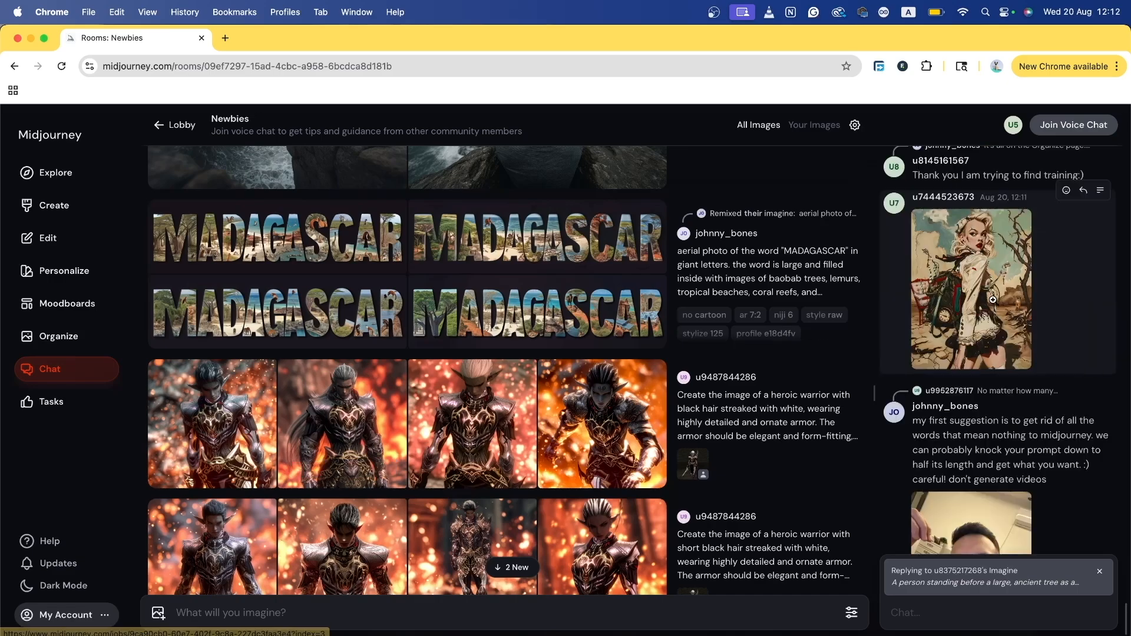
{"action": "scroll", "coordinate": [329, 354], "scroll_direction": "up", "scroll_amount": 10}
{"action": "scroll", "coordinate": [331, 357], "scroll_direction": "up", "scroll_amount": 15}
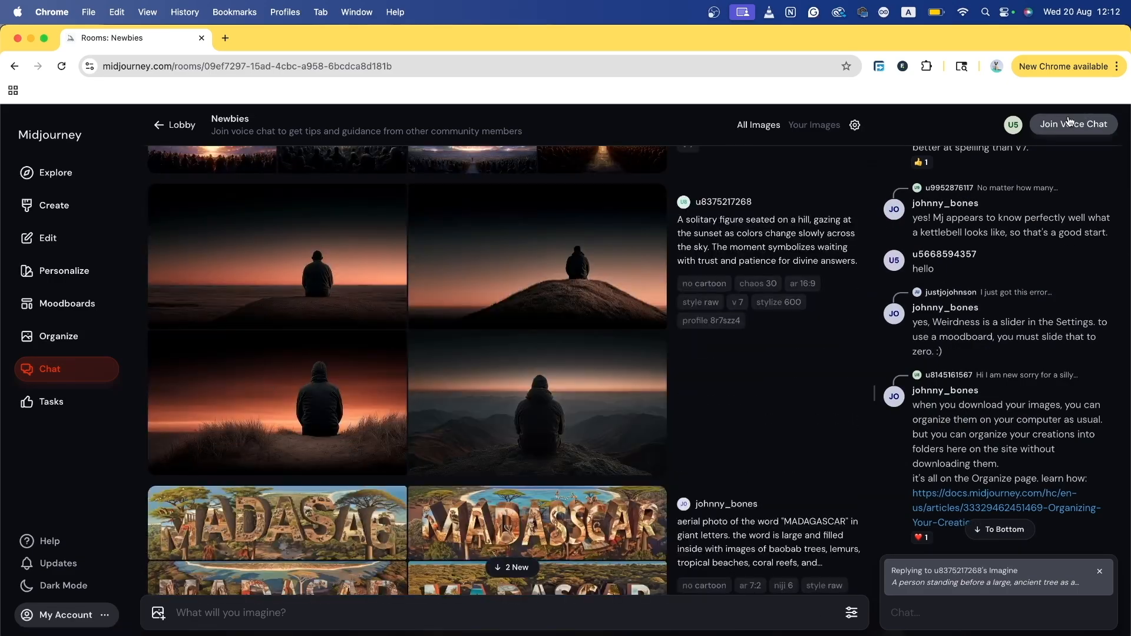
Step: Toggle the room feed to Your Images and back to All Images, then show others' creations once completed
{"action": "left_click", "coordinate": [824, 126]}
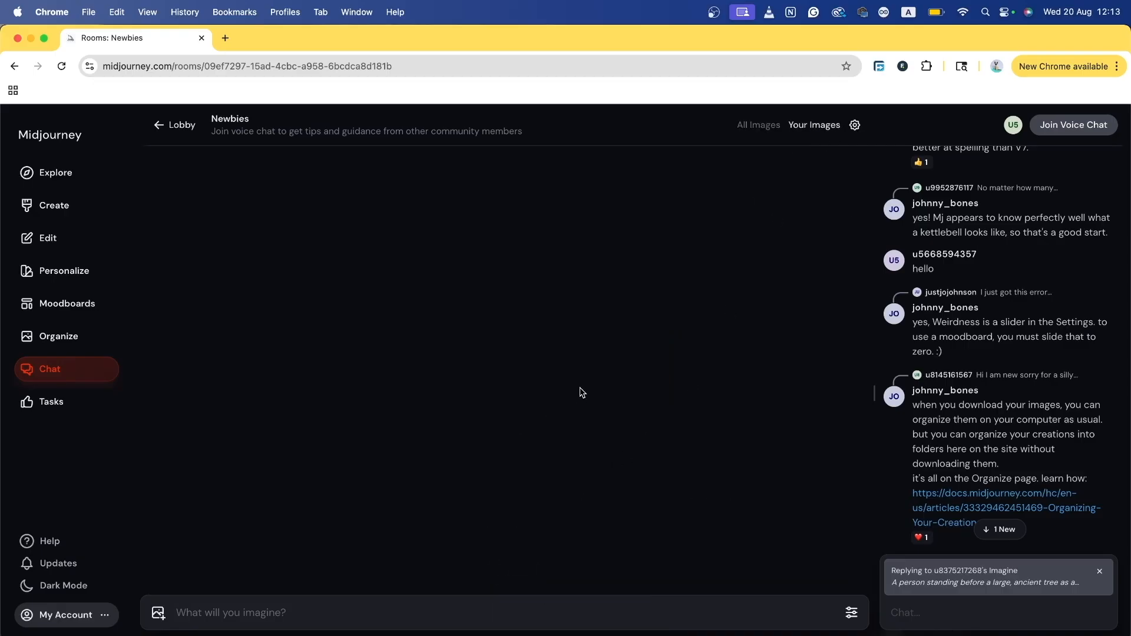
{"action": "left_click", "coordinate": [758, 125]}
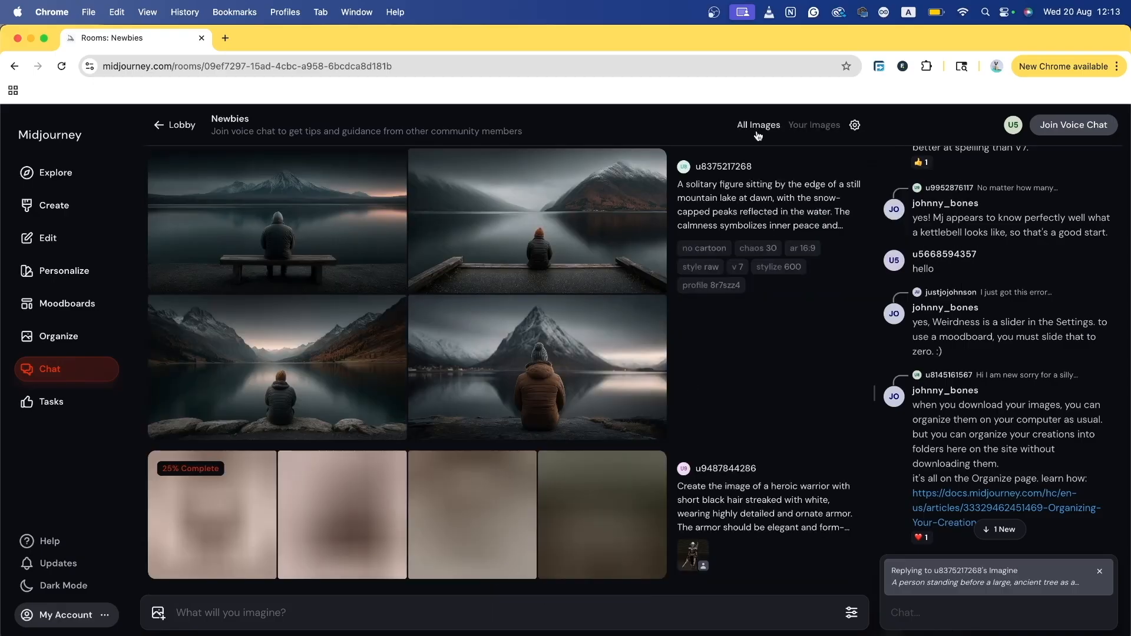
{"action": "left_click", "coordinate": [854, 127]}
{"action": "left_click", "coordinate": [824, 161]}
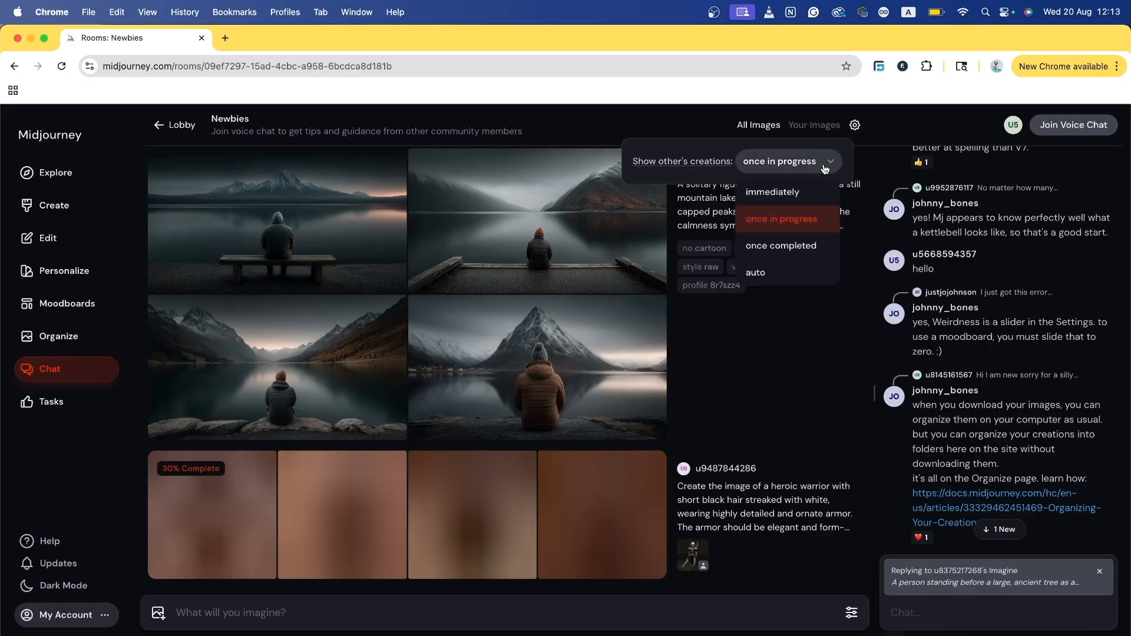
{"action": "left_click", "coordinate": [798, 245]}
Step: Try others' creations timing as immediately and in progress, settle on auto, then go to Tasks
{"action": "left_click", "coordinate": [803, 164]}
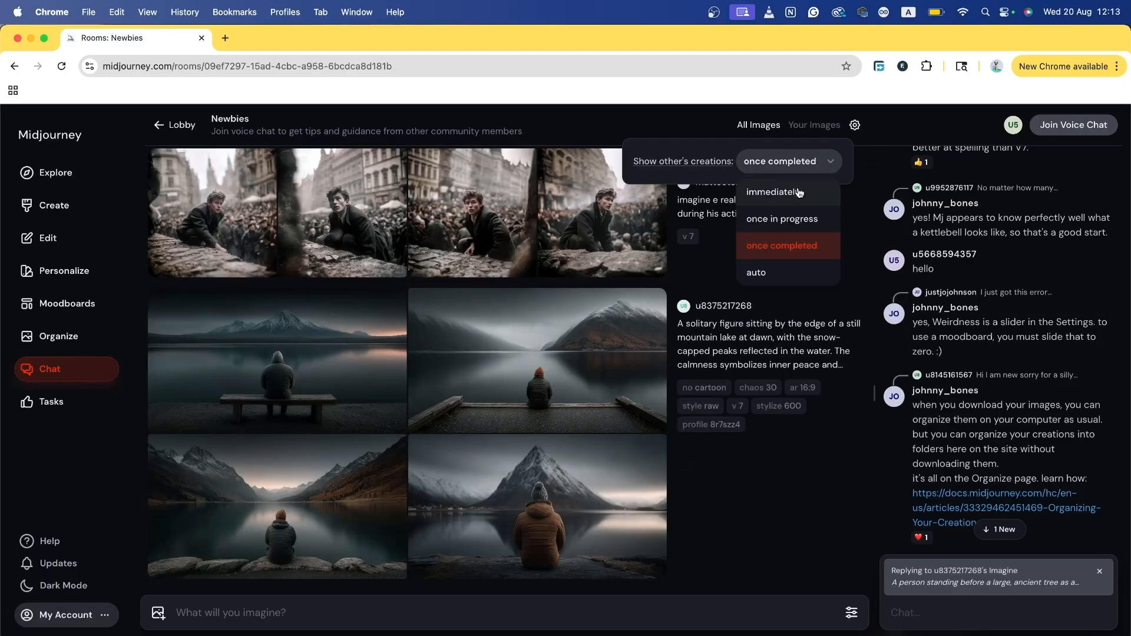
{"action": "left_click", "coordinate": [792, 195]}
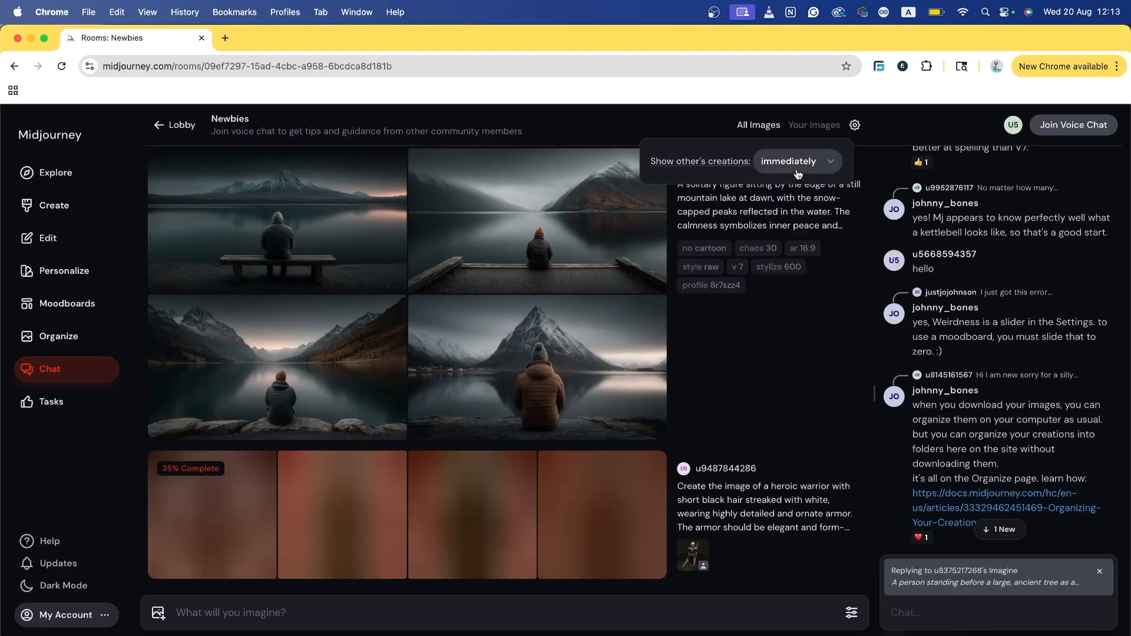
{"action": "left_click", "coordinate": [799, 171]}
{"action": "left_click", "coordinate": [793, 218]}
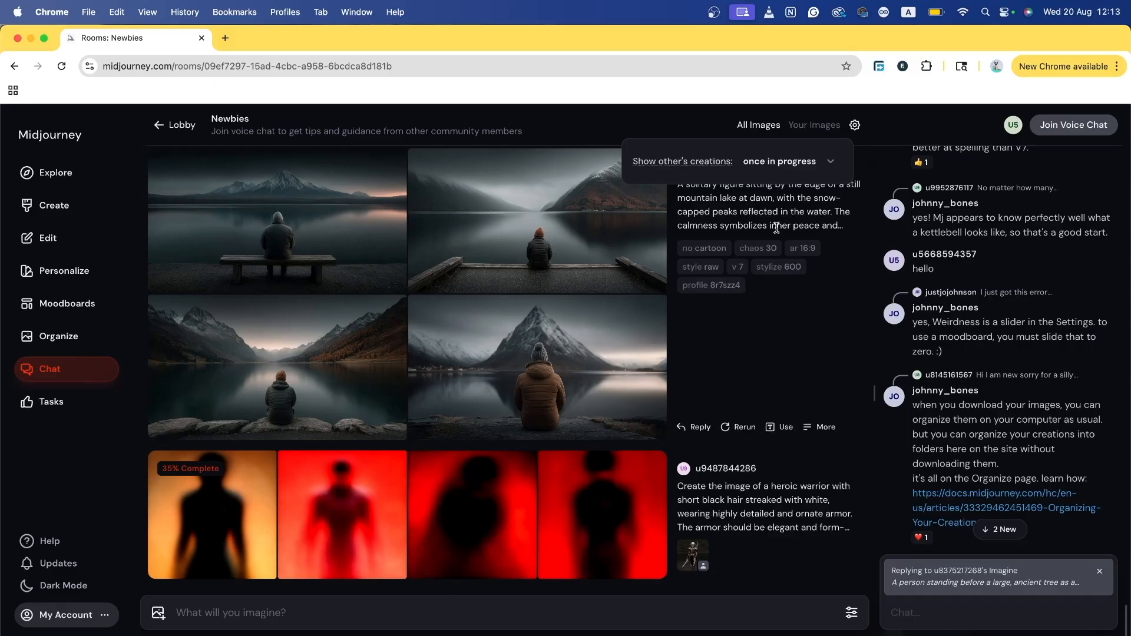
{"action": "left_click", "coordinate": [798, 161]}
{"action": "left_click", "coordinate": [768, 277]}
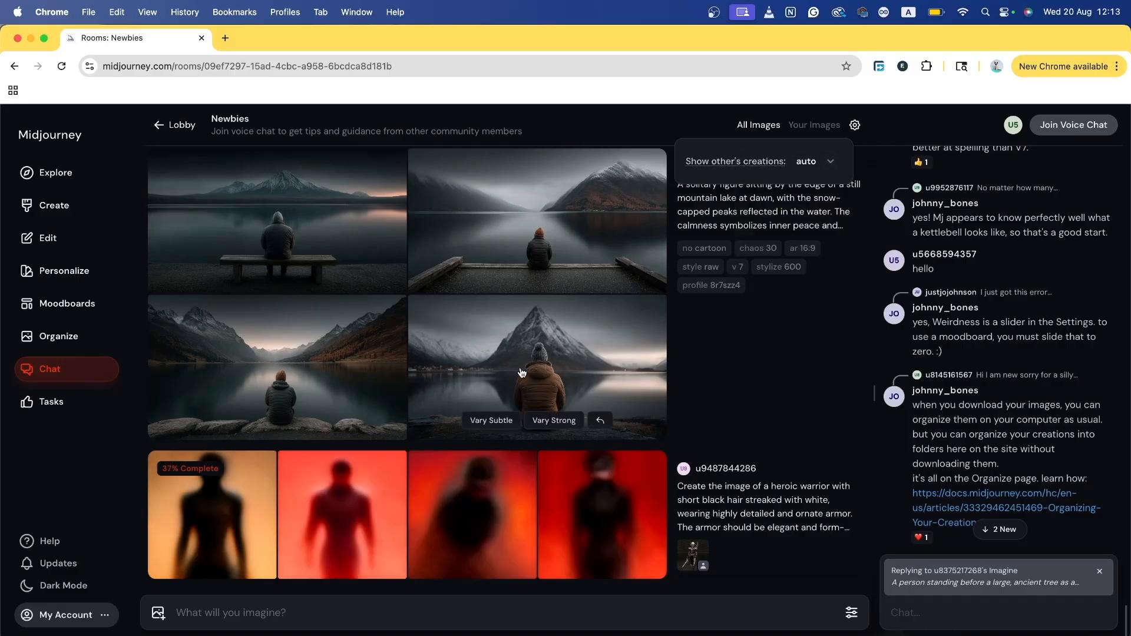
{"action": "left_click", "coordinate": [58, 401]}
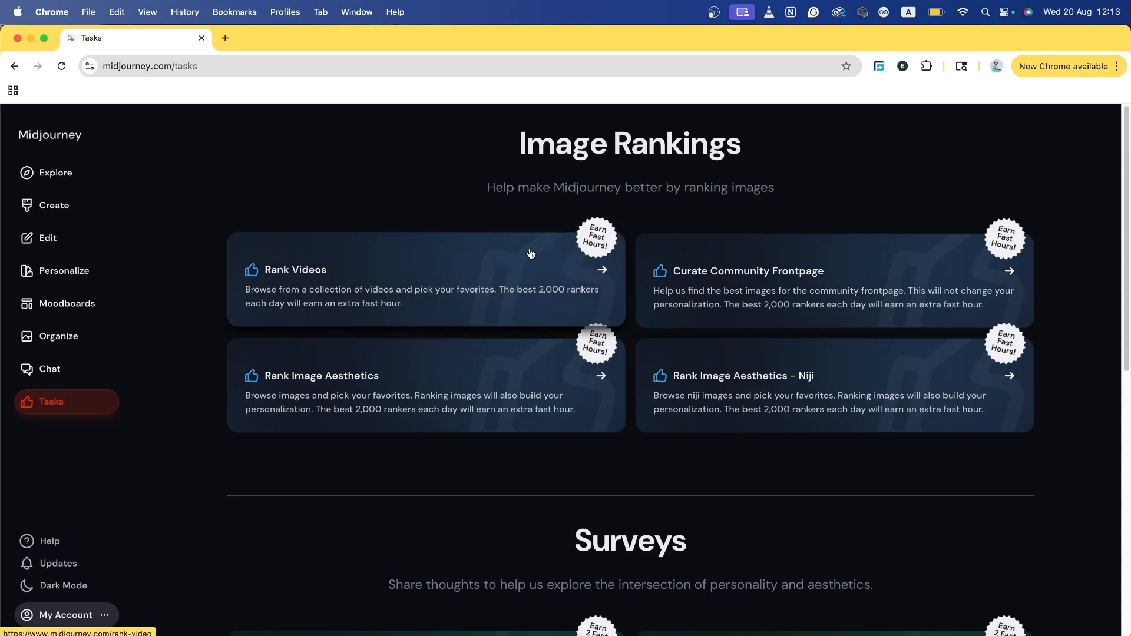
Step: Scroll through the Image Rankings, Surveys and Community tasks, then open the Help page
{"action": "scroll", "coordinate": [809, 378], "scroll_direction": "down", "scroll_amount": 2}
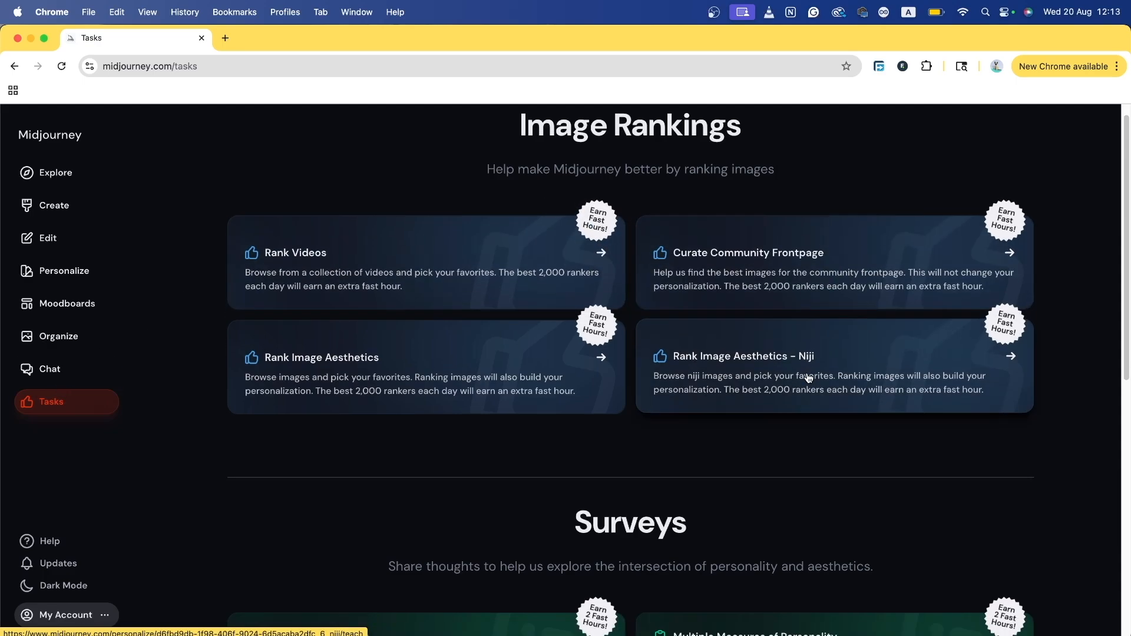
{"action": "scroll", "coordinate": [801, 306], "scroll_direction": "down", "scroll_amount": 1}
{"action": "scroll", "coordinate": [298, 252], "scroll_direction": "down", "scroll_amount": 4}
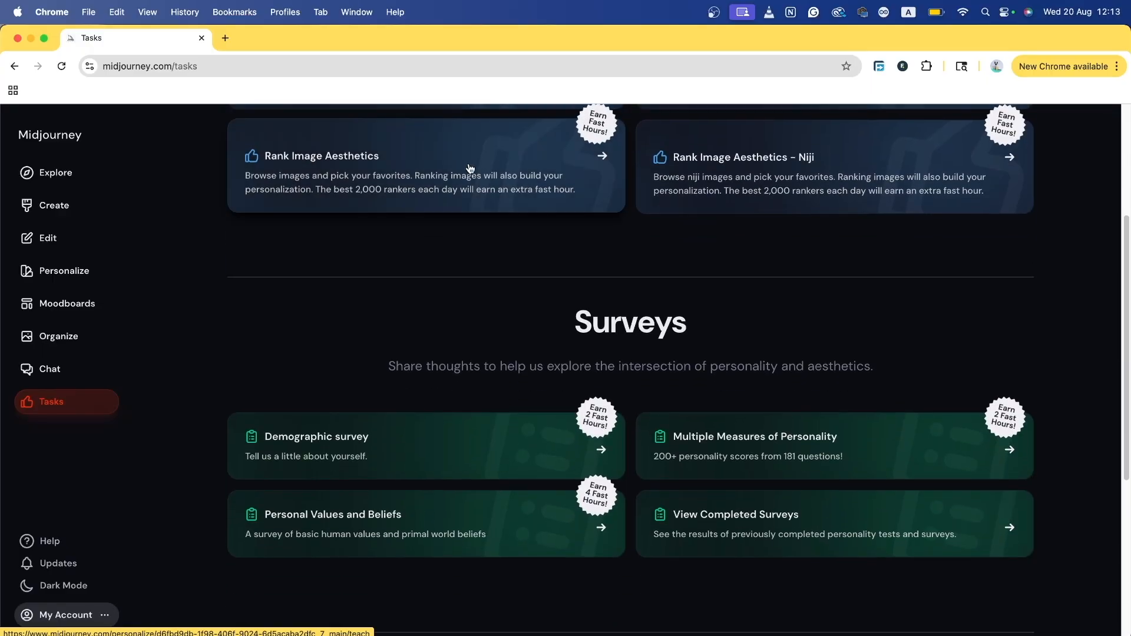
{"action": "scroll", "coordinate": [489, 241], "scroll_direction": "down", "scroll_amount": 3}
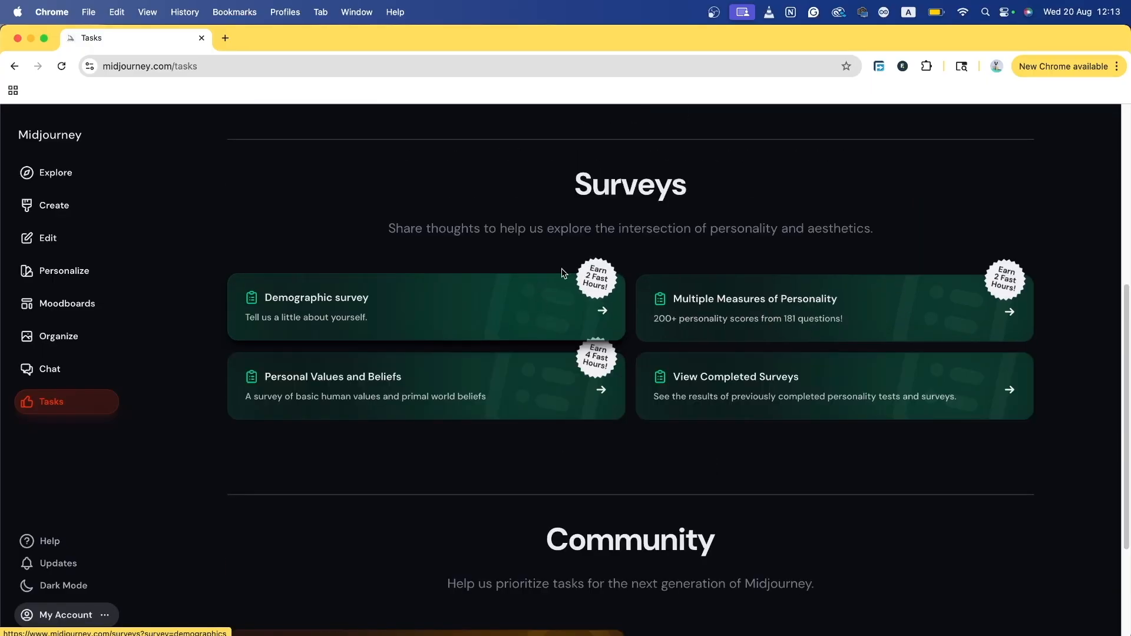
{"action": "scroll", "coordinate": [681, 439], "scroll_direction": "down", "scroll_amount": 3}
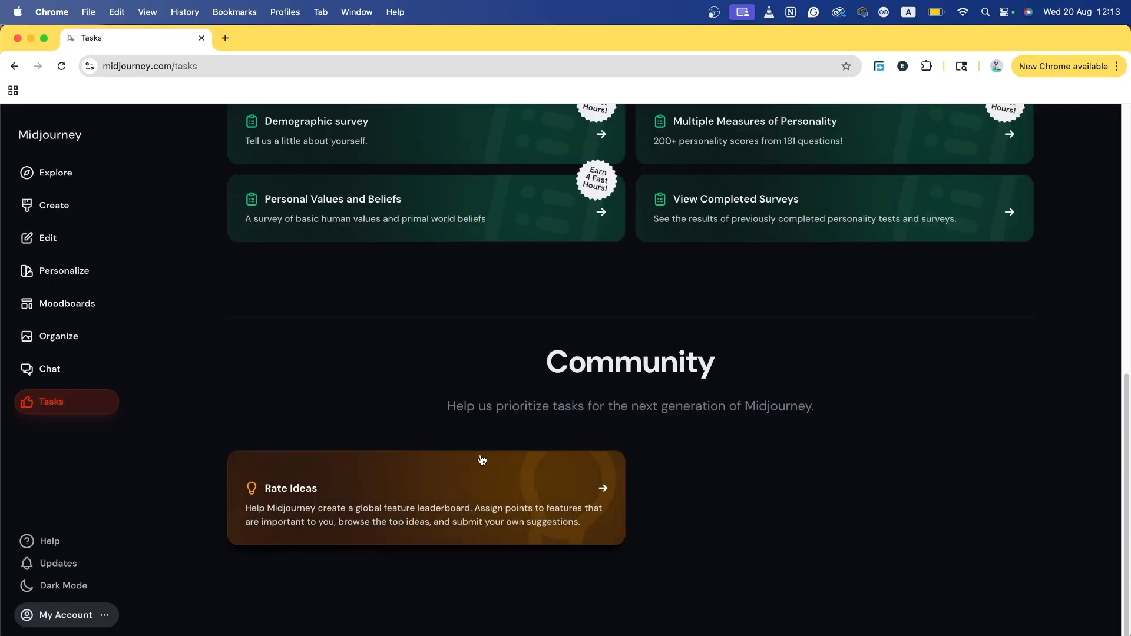
{"action": "left_click", "coordinate": [48, 542]}
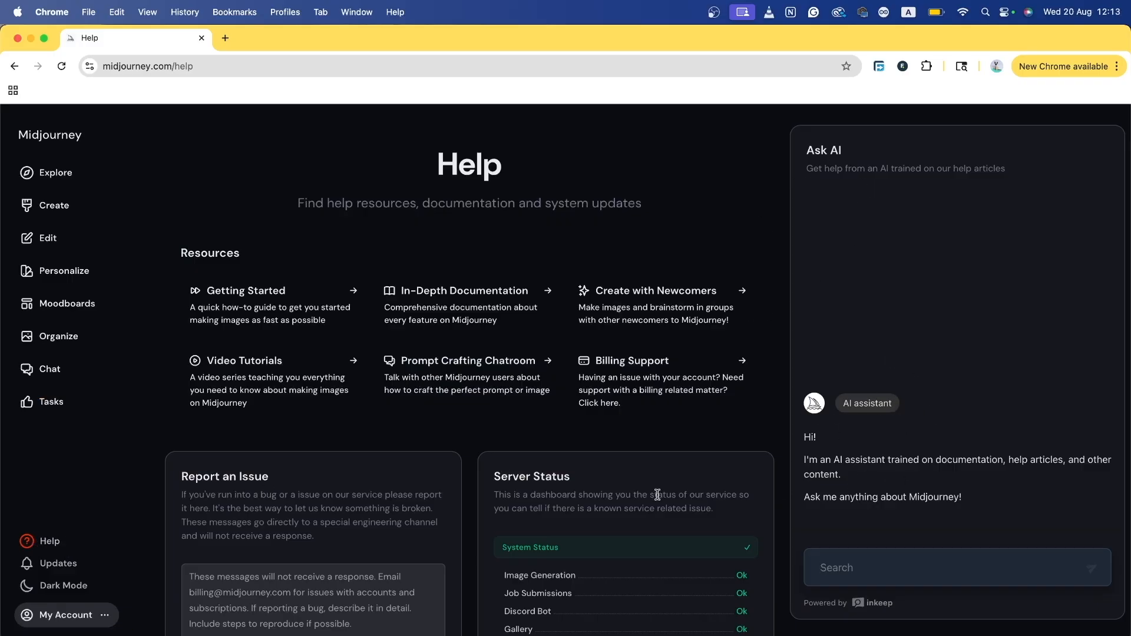
Step: Open the Latest Updates page and skim its announcements
{"action": "left_click", "coordinate": [58, 564]}
{"action": "scroll", "coordinate": [464, 407], "scroll_direction": "down", "scroll_amount": 5}
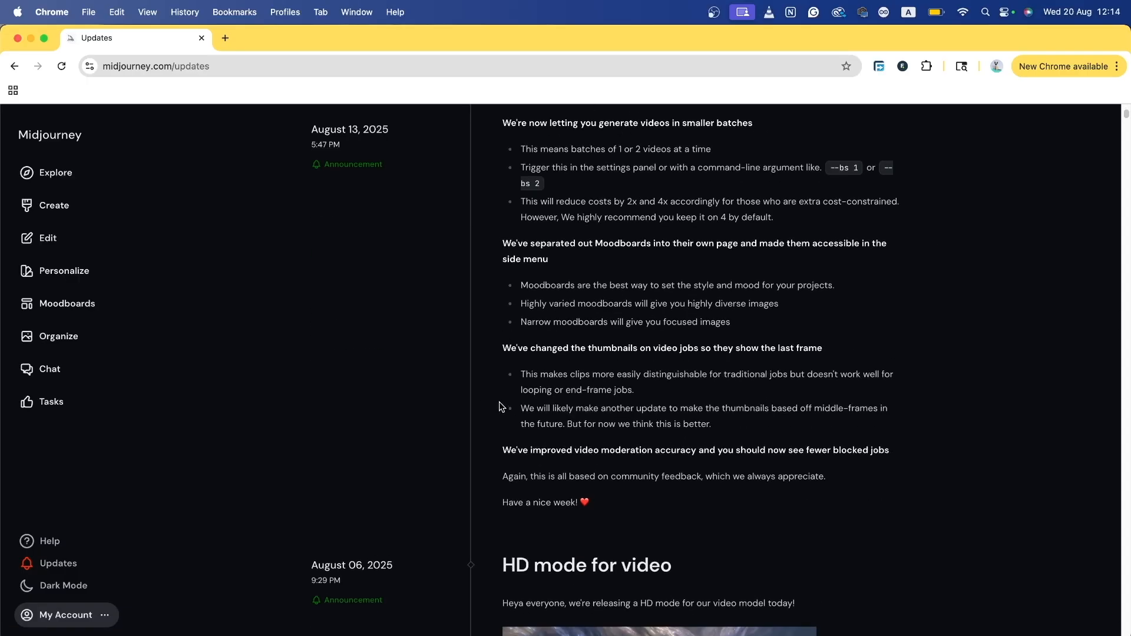
{"action": "scroll", "coordinate": [454, 430], "scroll_direction": "up", "scroll_amount": 5}
Step: Switch the interface theme to Dark Mode, then to Light Mode
{"action": "left_click", "coordinate": [61, 592]}
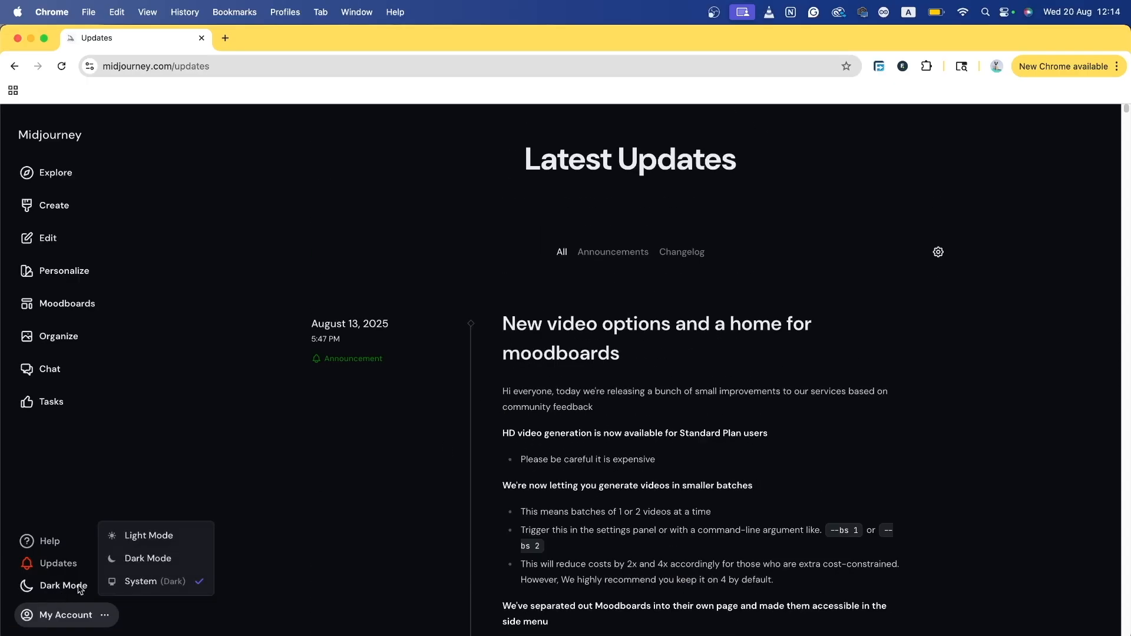
{"action": "left_click", "coordinate": [147, 558]}
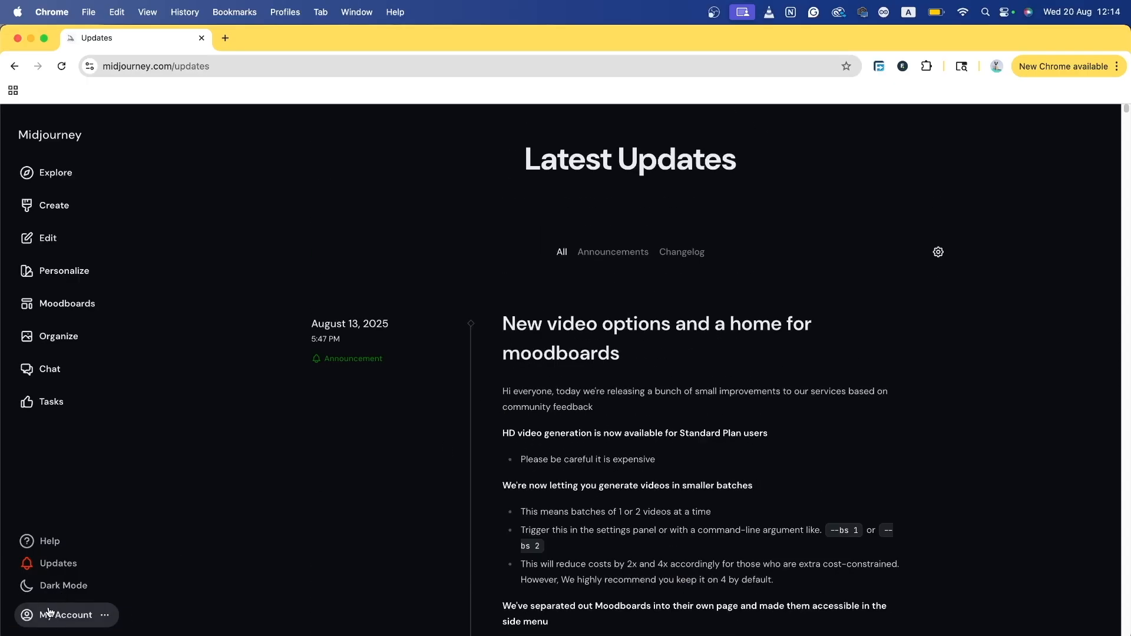
{"action": "left_click", "coordinate": [88, 584]}
{"action": "left_click", "coordinate": [139, 535]}
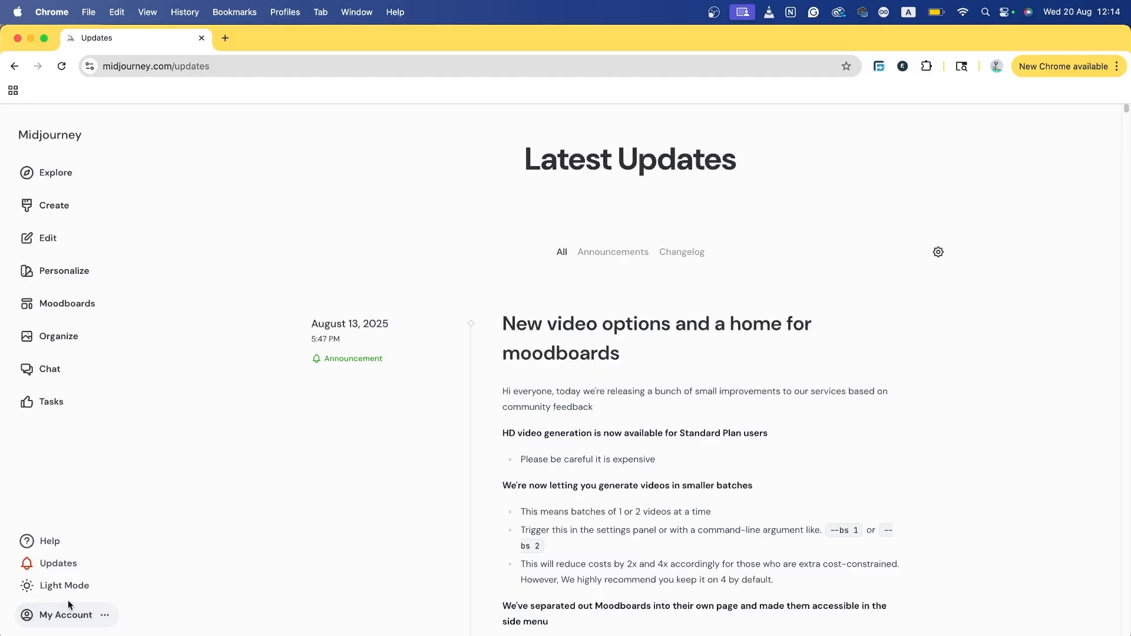
{"action": "left_click", "coordinate": [75, 588]}
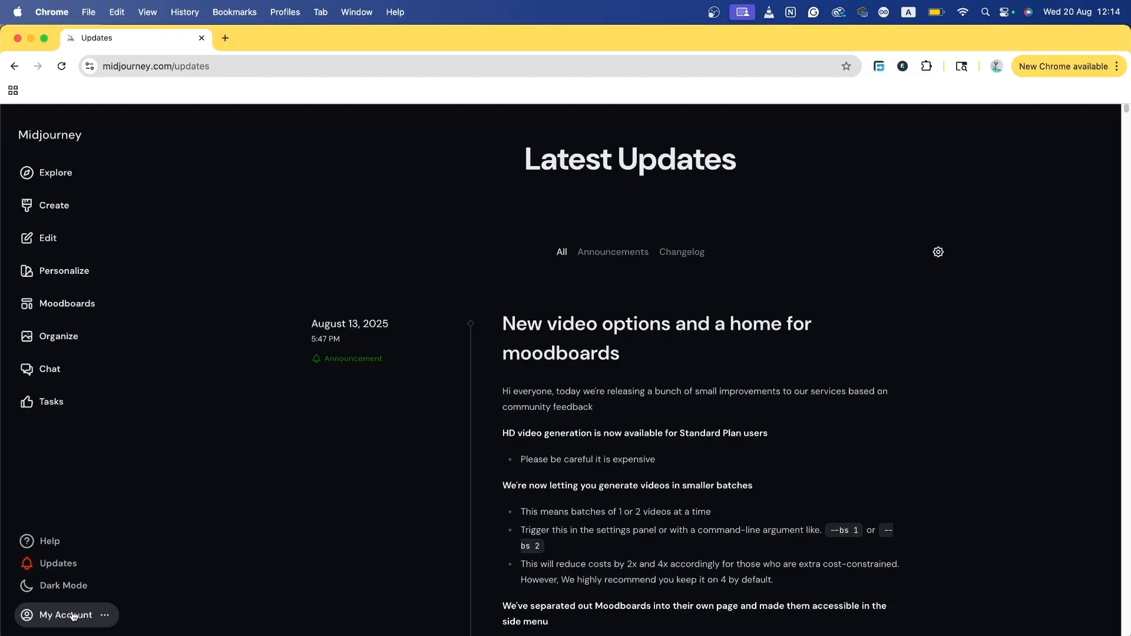
Step: Return to the Explore gallery's Random image feed via the Midjourney logo
{"action": "left_click", "coordinate": [51, 139]}
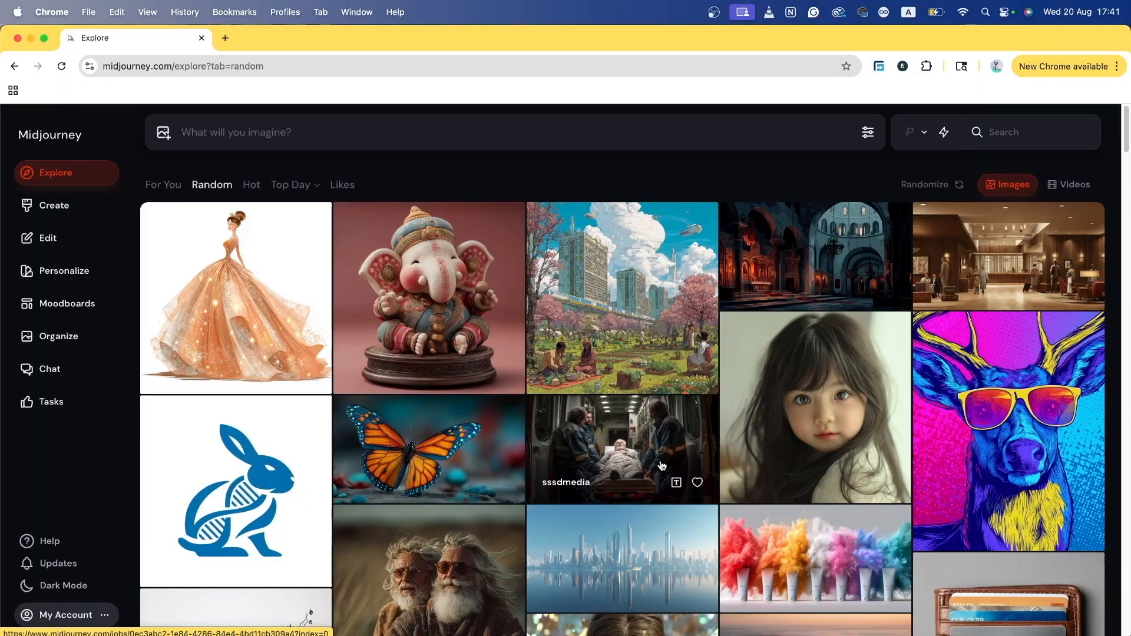
{"action": "scroll", "coordinate": [665, 471], "scroll_direction": "down", "scroll_amount": 6}
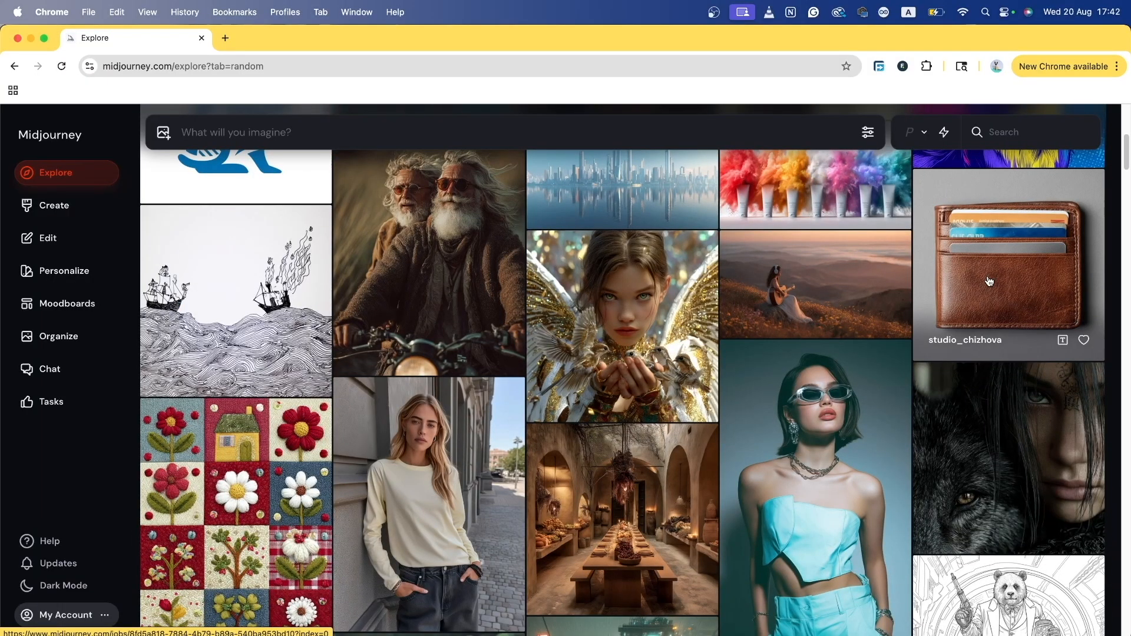
{"action": "scroll", "coordinate": [990, 281], "scroll_direction": "up", "scroll_amount": 1}
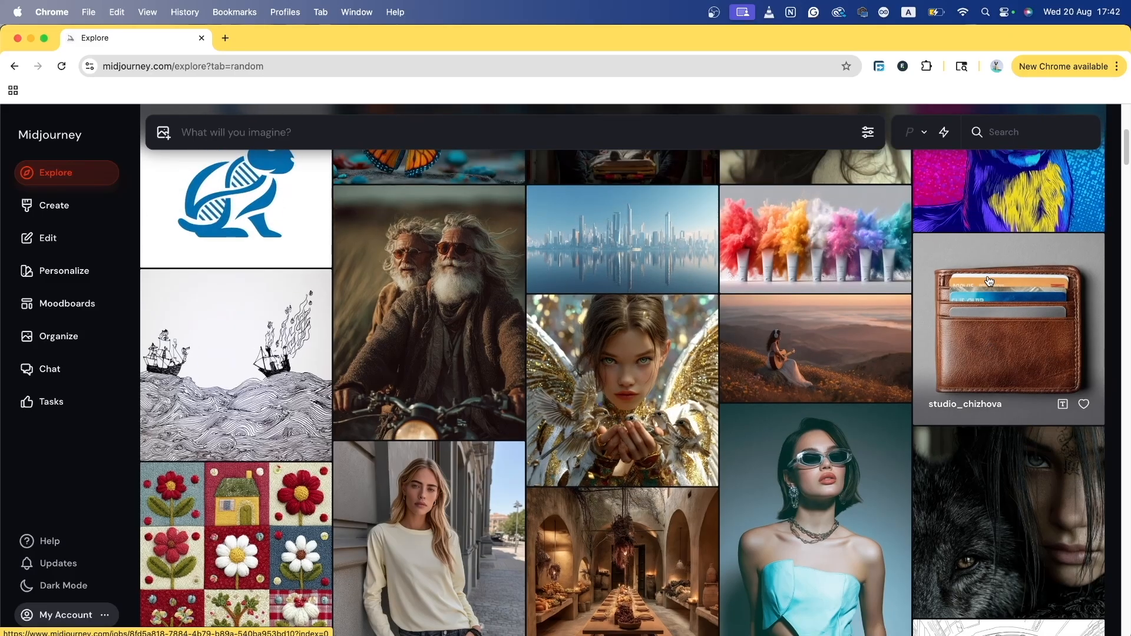
{"action": "scroll", "coordinate": [1035, 320], "scroll_direction": "up", "scroll_amount": 1}
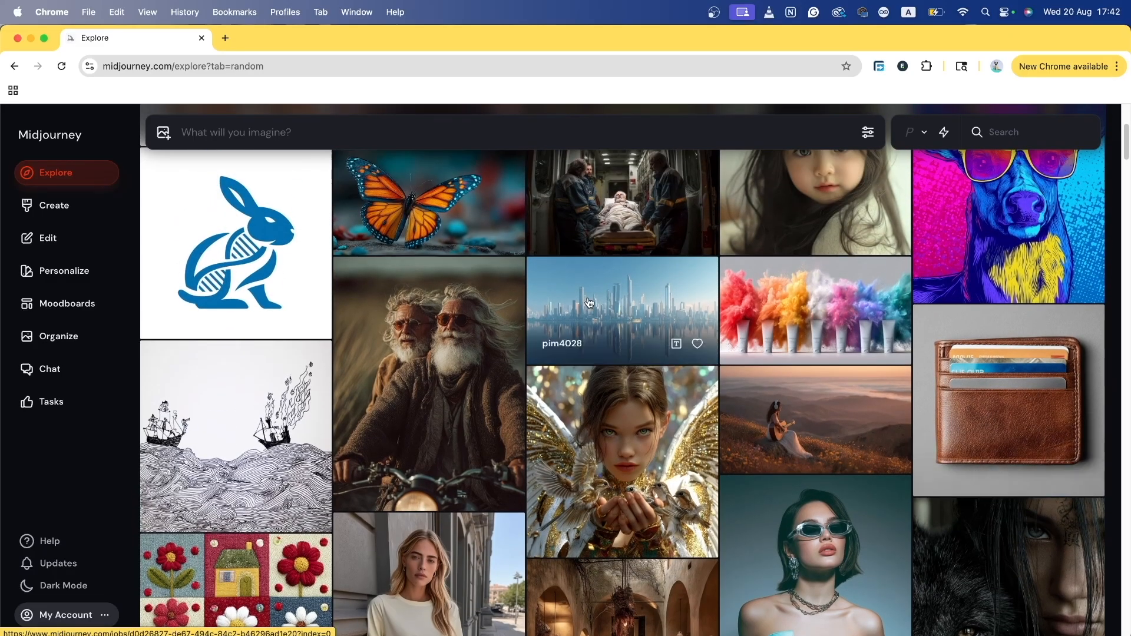
{"action": "scroll", "coordinate": [1037, 217], "scroll_direction": "up", "scroll_amount": 1}
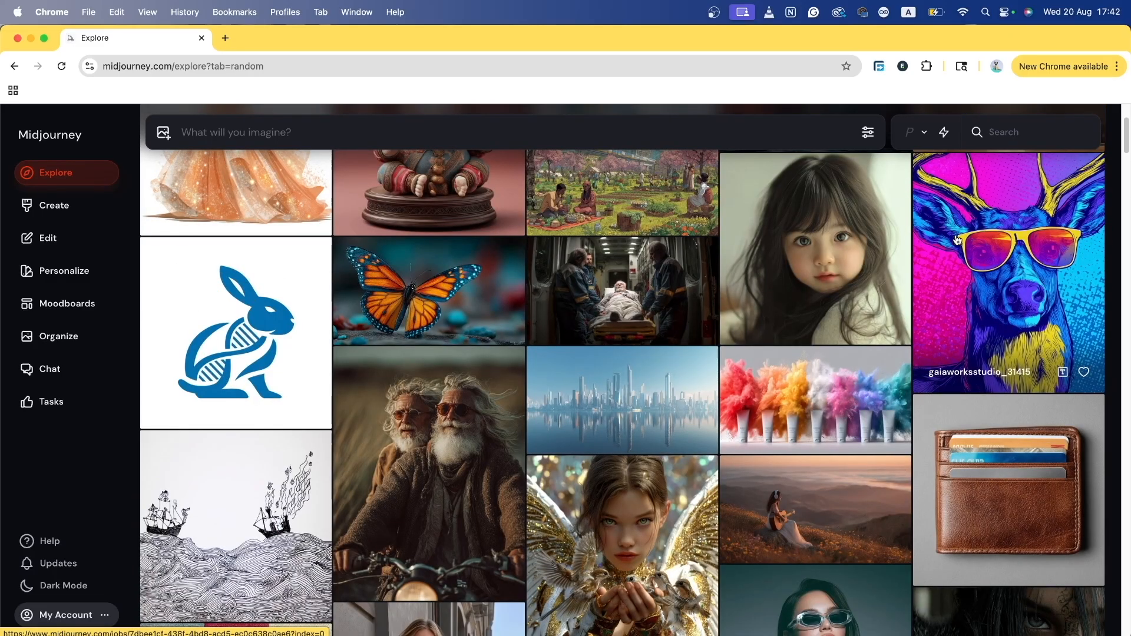
{"action": "scroll", "coordinate": [320, 394], "scroll_direction": "down", "scroll_amount": 1}
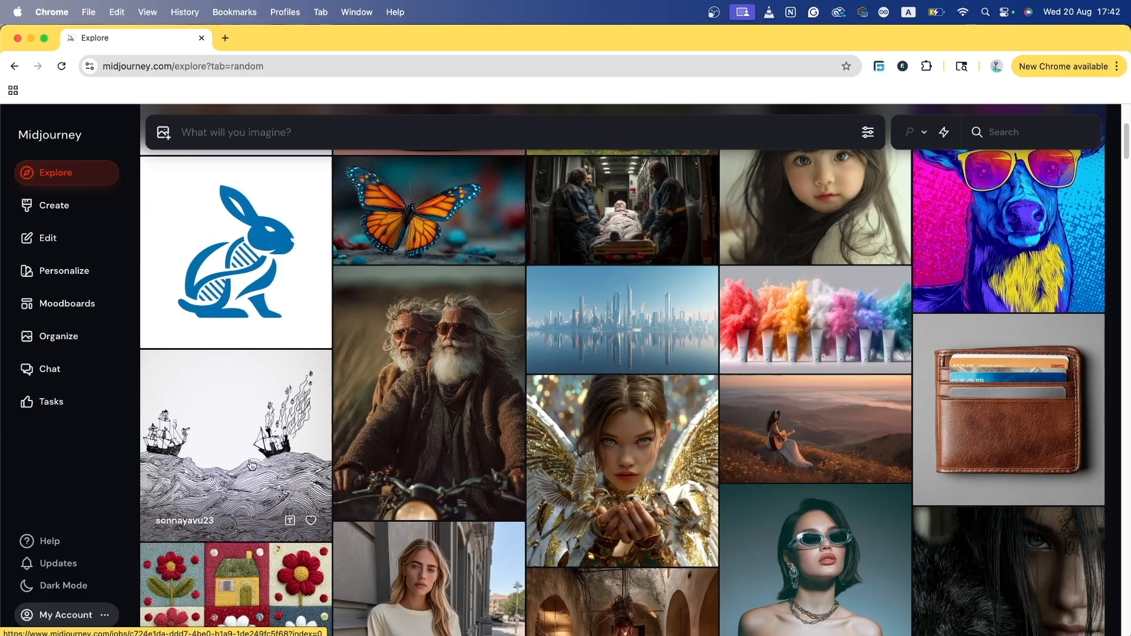
{"action": "scroll", "coordinate": [239, 434], "scroll_direction": "down", "scroll_amount": 3}
{"action": "scroll", "coordinate": [239, 436], "scroll_direction": "down", "scroll_amount": 6}
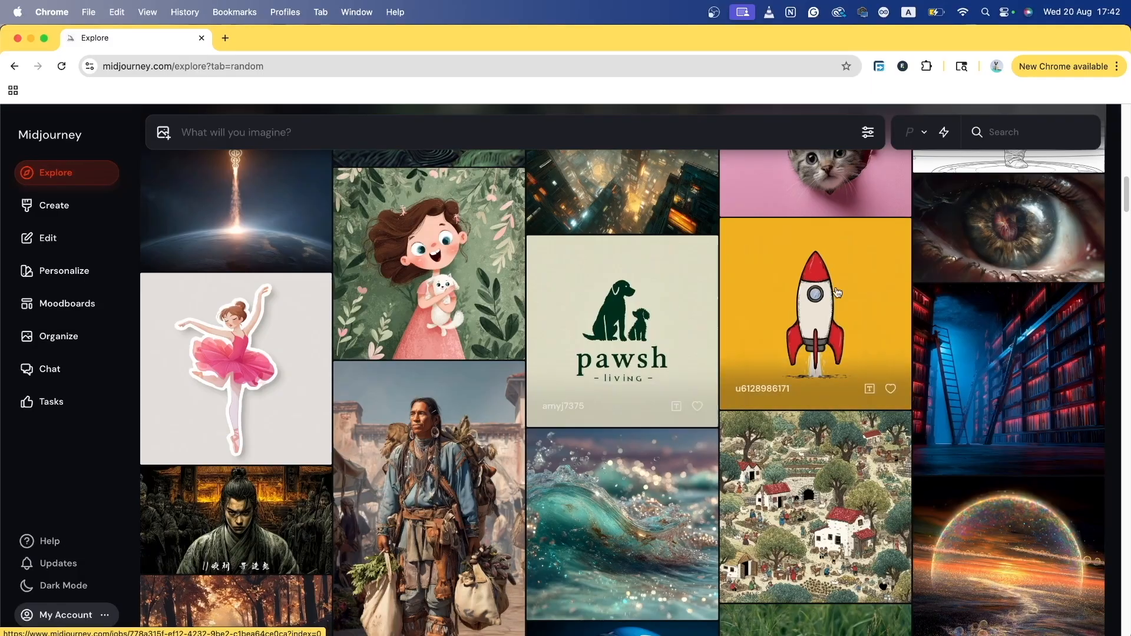
{"action": "scroll", "coordinate": [636, 318], "scroll_direction": "down", "scroll_amount": 6}
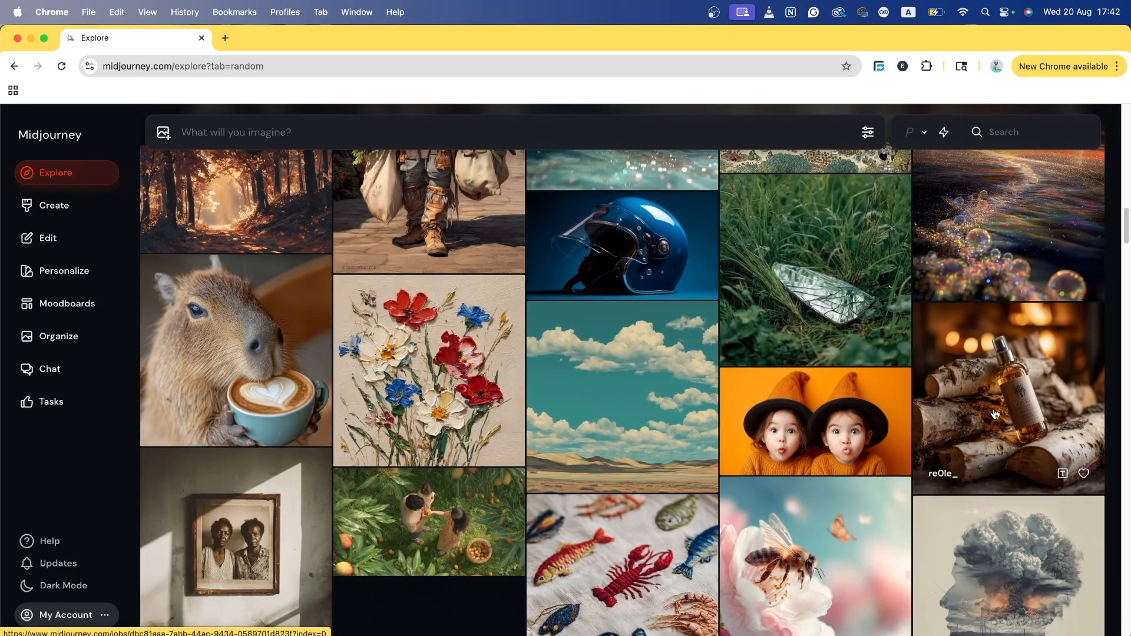
{"action": "scroll", "coordinate": [1043, 373], "scroll_direction": "down", "scroll_amount": 3}
{"action": "scroll", "coordinate": [1044, 373], "scroll_direction": "down", "scroll_amount": 10}
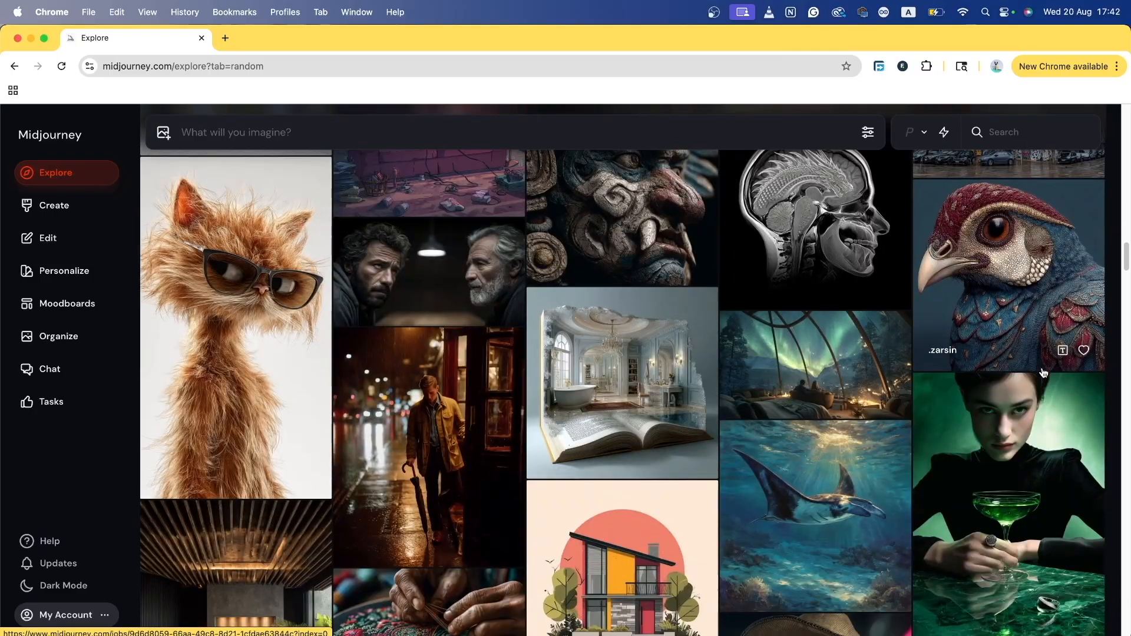
{"action": "scroll", "coordinate": [1044, 372], "scroll_direction": "down", "scroll_amount": 7}
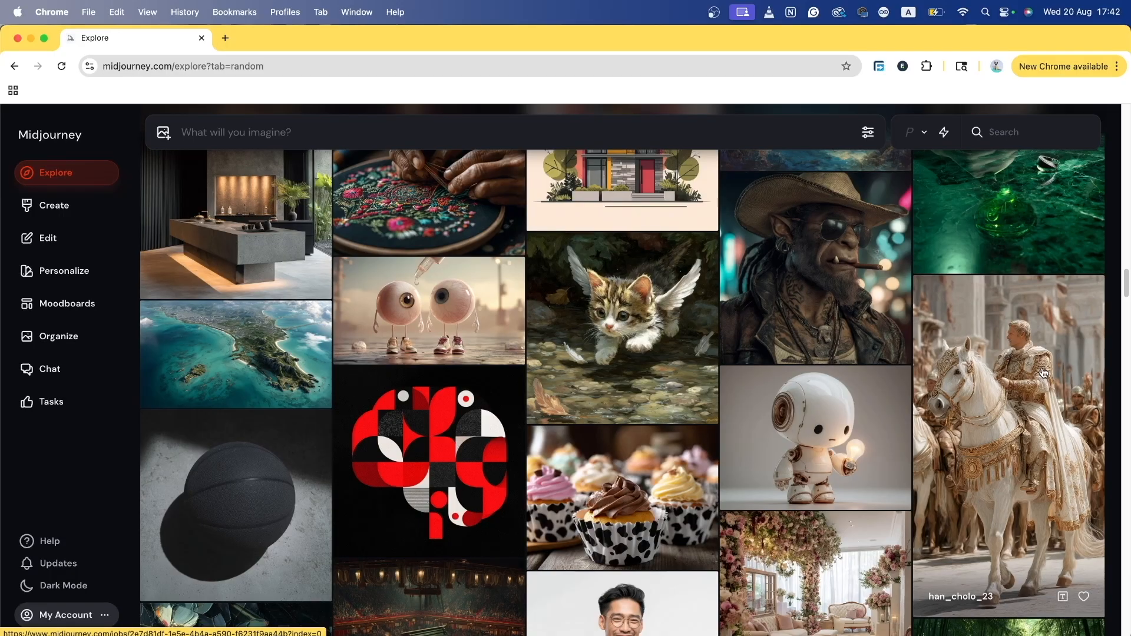
{"action": "left_click", "coordinate": [57, 211]}
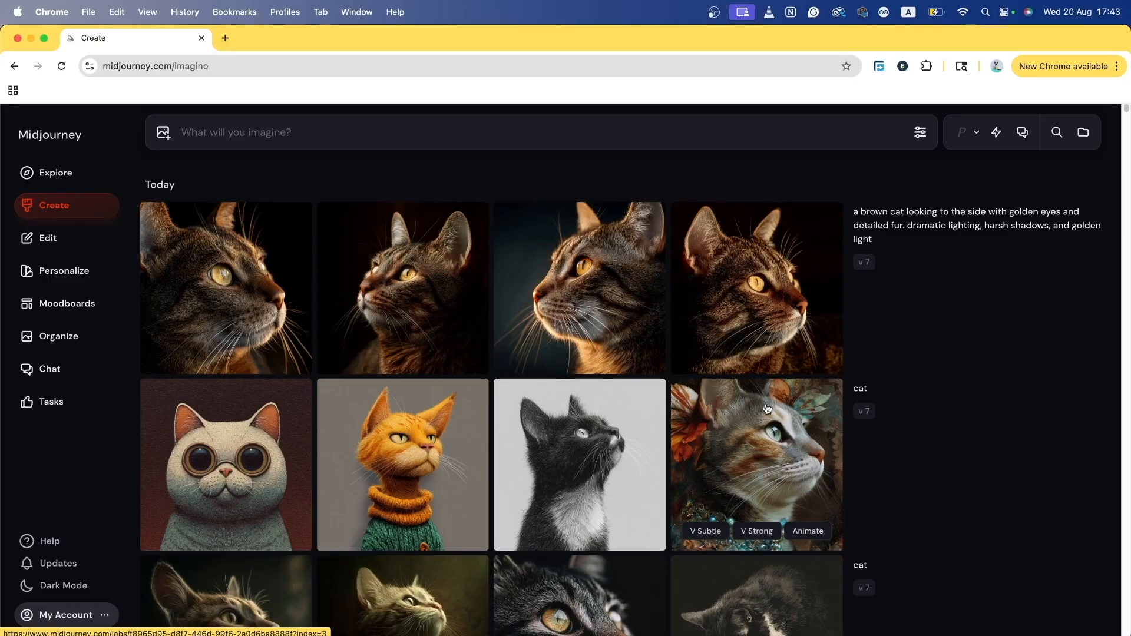
Step: Reveal the Rerun, Use, Hide and More actions on the first cat prompt
{"action": "mouse_move", "coordinate": [884, 222]}
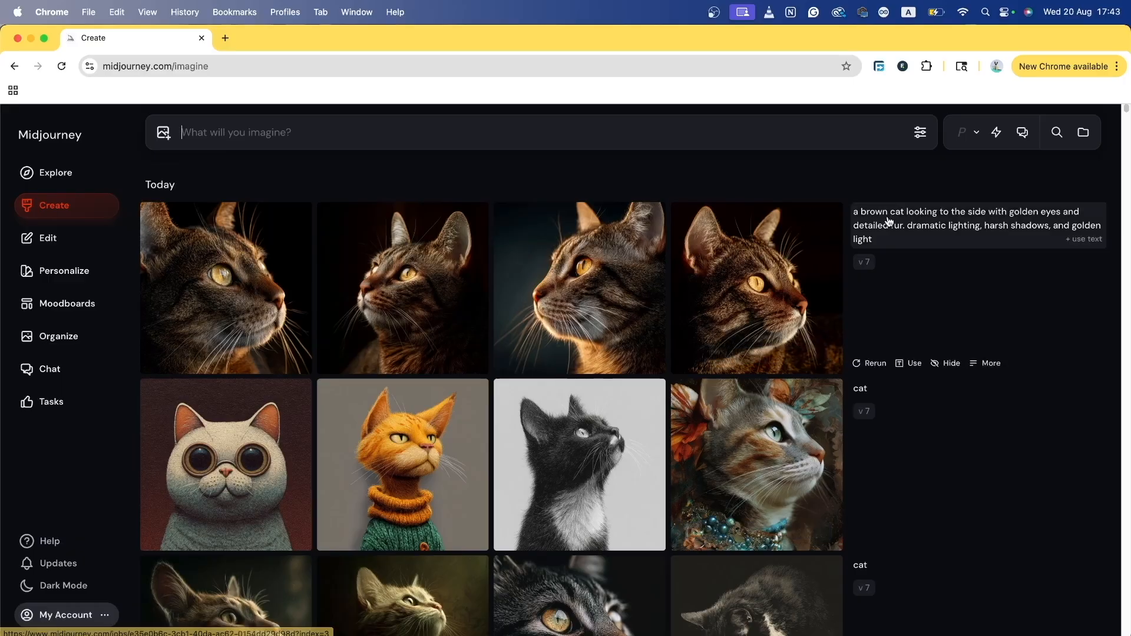
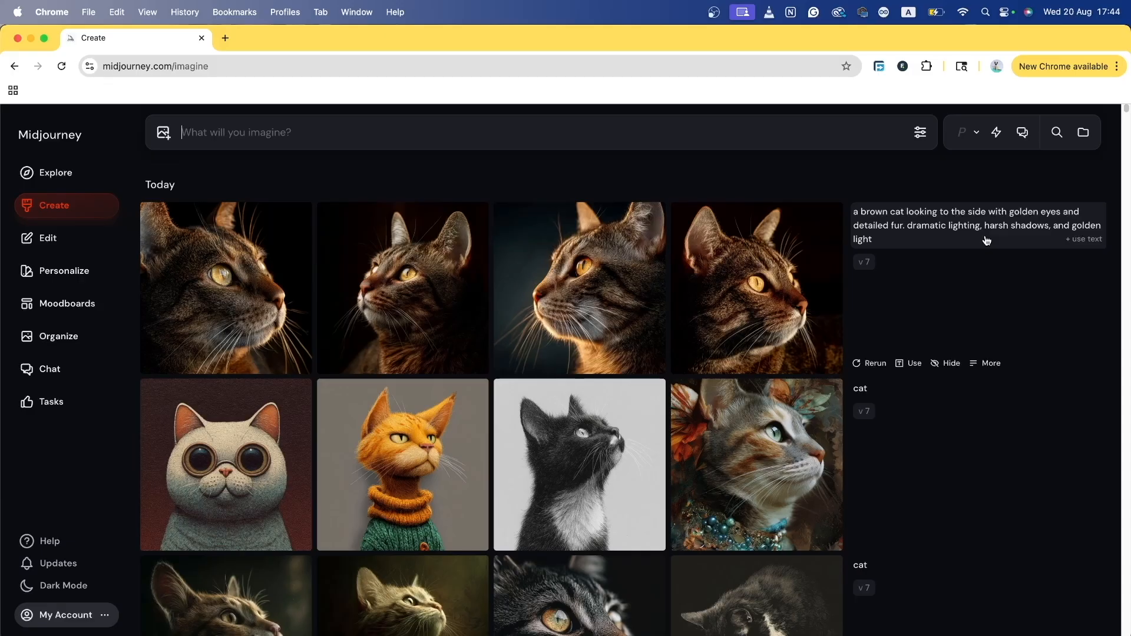
Step: Enter the template '[subject] + [details about subject] + [action] + [style] +', replacing 'what' with 'action'
{"action": "type", "text": "["}
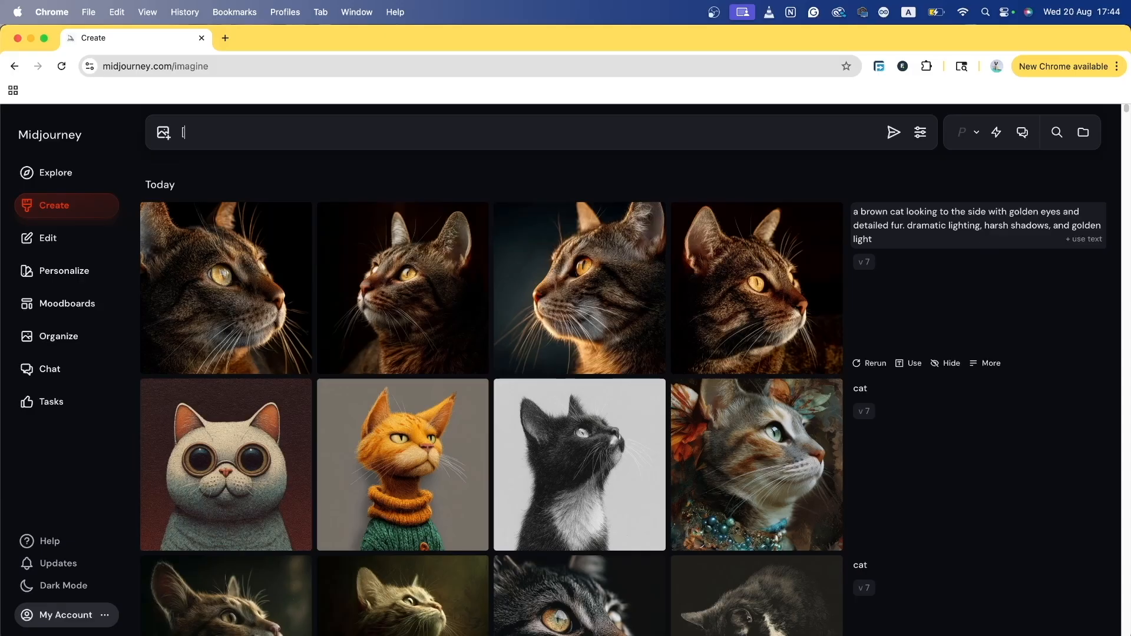
{"action": "type", "text": "subject] + [details about subje"}
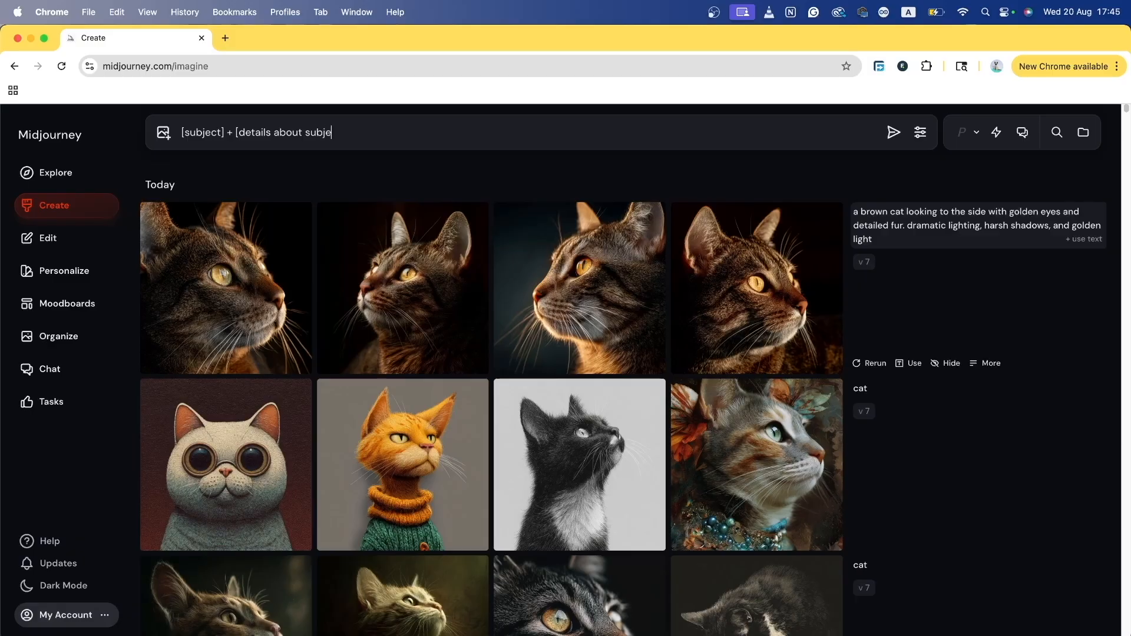
{"action": "type", "text": "ct] +"}
{"action": "type", "text": " ["}
{"action": "type", "text": "what"}
{"action": "key", "text": "BackSpace"}
{"action": "key", "text": "BackSpace"}
{"action": "key", "text": "BackSpace"}
{"action": "key", "text": "BackSpace"}
{"action": "type", "text": "action] +"}
{"action": "type", "text": "[style] +"}
Step: Show the generation settings panel and append '[parameters]' to the prompt template
{"action": "left_click", "coordinate": [921, 135]}
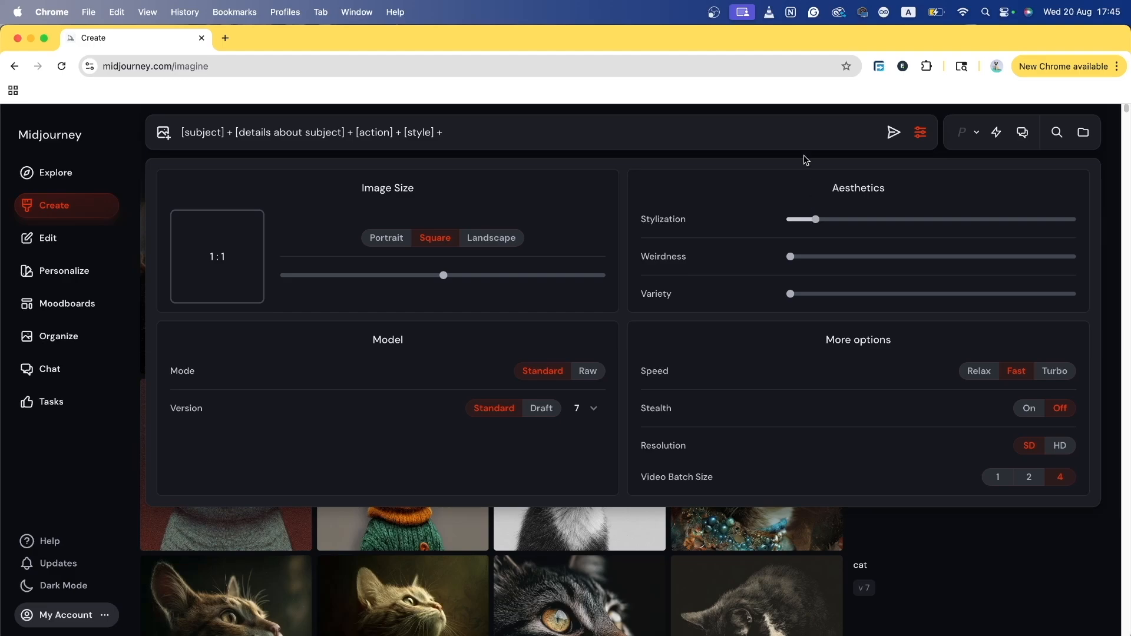
{"action": "left_click", "coordinate": [795, 131]}
{"action": "type", "text": "[parameters]"}
Step: Select the whole prompt template and delete it from the prompt box
{"action": "key", "text": "super+a"}
{"action": "left_click", "coordinate": [572, 136]}
{"action": "triple_click", "coordinate": [546, 133]}
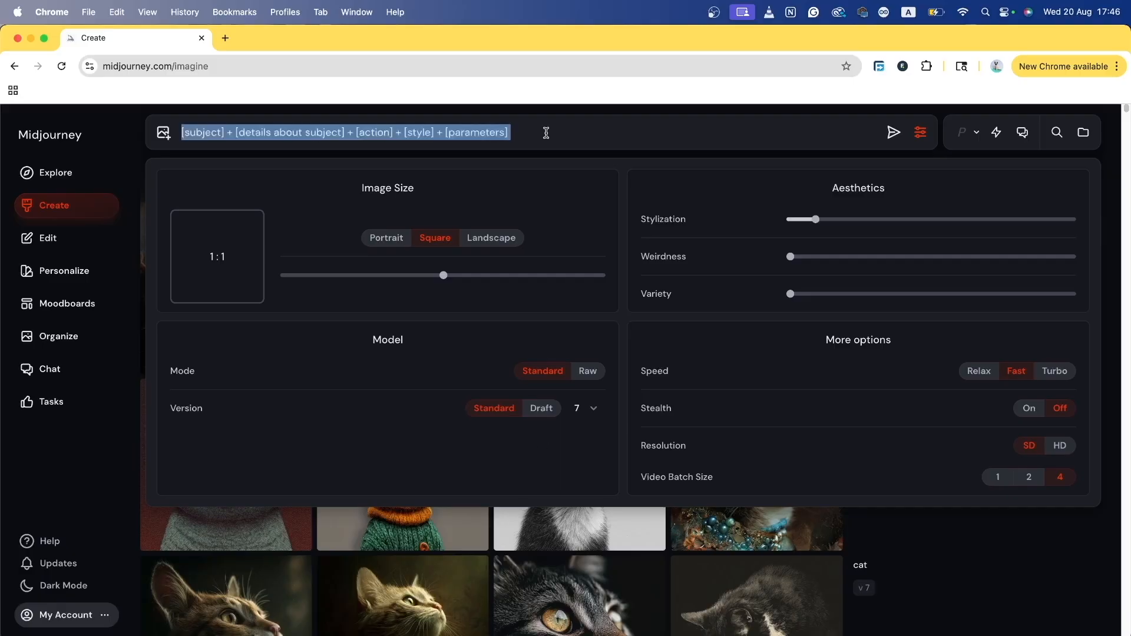
{"action": "key", "text": "BackSpace"}
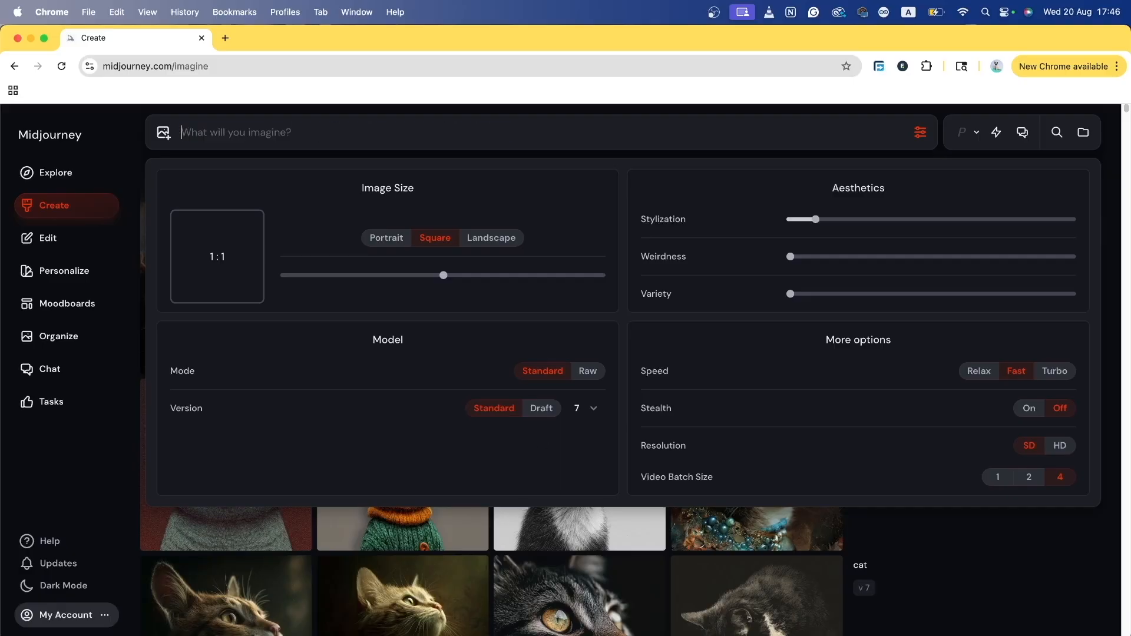
Step: Submit the one-word prompt 'dog' to generate four images
{"action": "type", "text": "dog"}
{"action": "key", "text": "Return"}
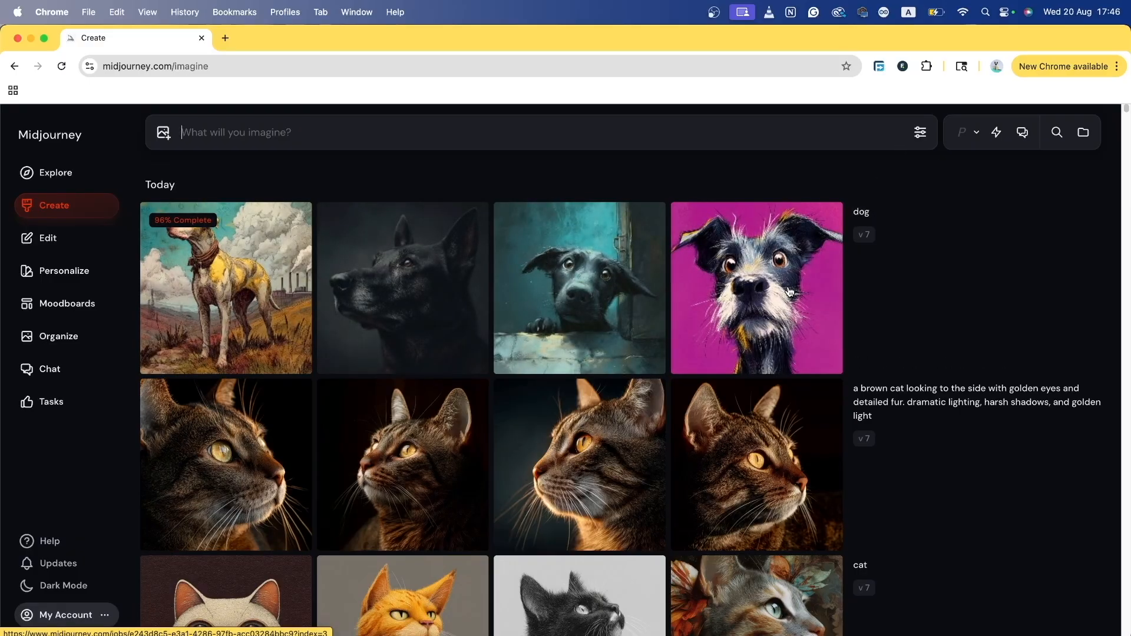
Step: Enter and submit the fluffy white dog sunlit-window prompt, highlighting its subject, detail and style parts
{"action": "mouse_move", "coordinate": [789, 291]}
{"action": "type", "text": "a fluffy "}
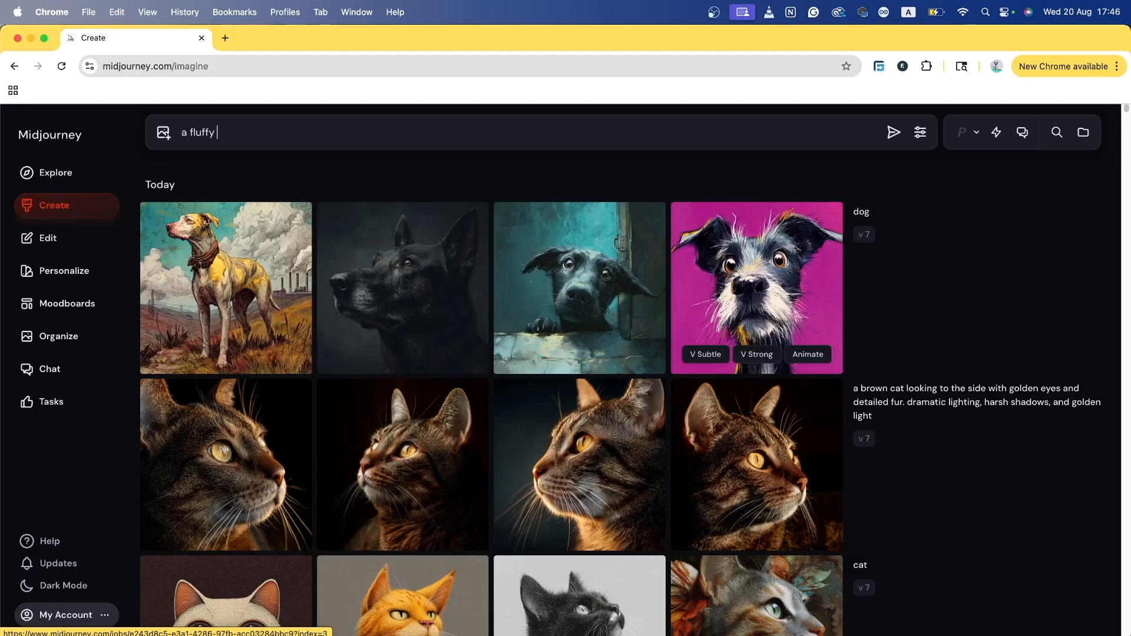
{"action": "type", "text": "white dog sitting in a sunlit w"}
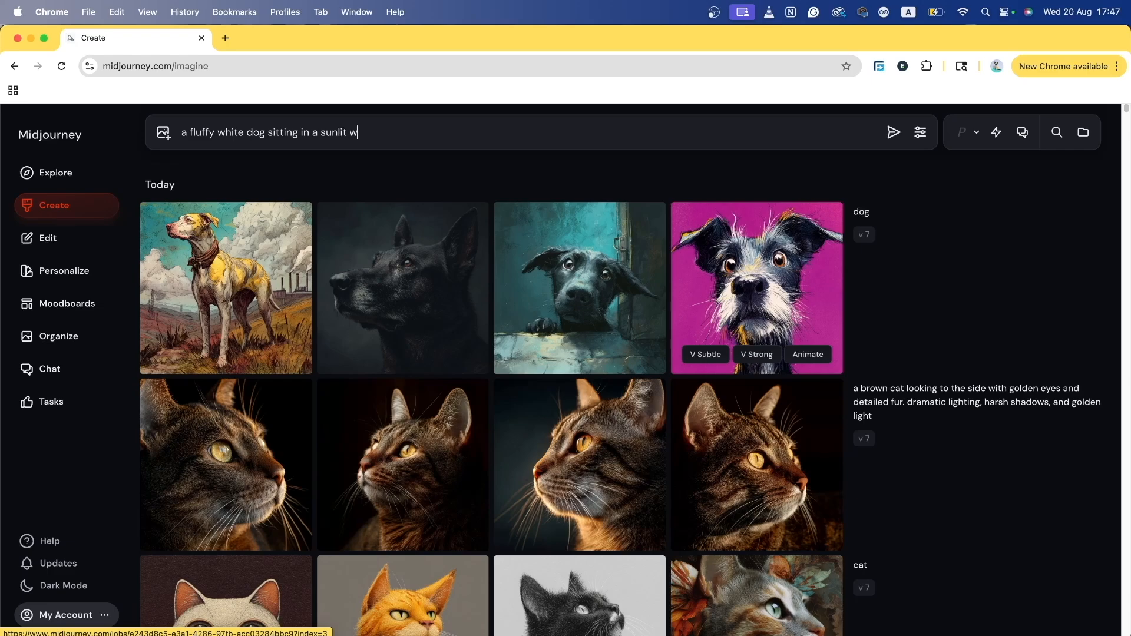
{"action": "type", "text": "indow, soft shadows, photoreal"}
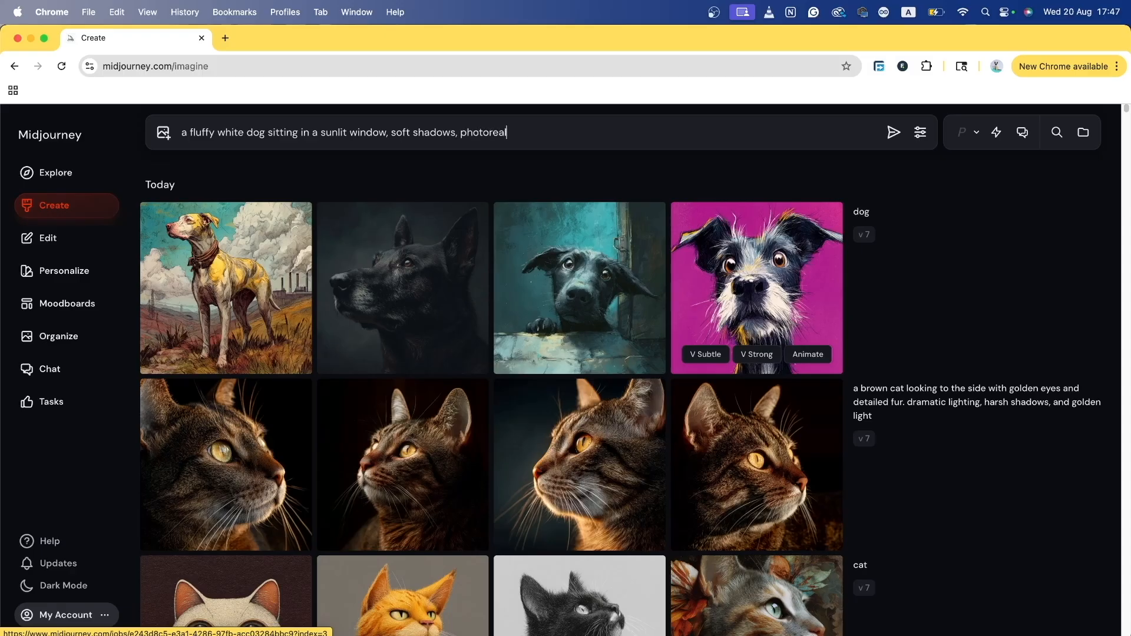
{"action": "type", "text": "istic, 85mm lens, cozy atm"}
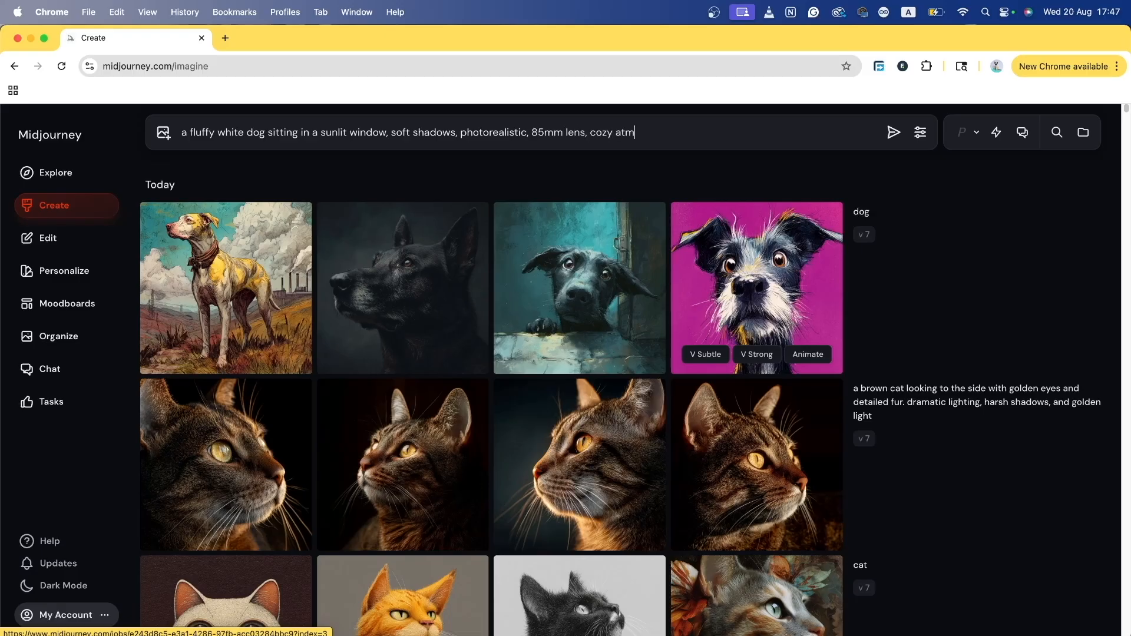
{"action": "type", "text": "osphere"}
{"action": "left_click_drag", "start_coordinate": [679, 132], "coordinate": [529, 132]}
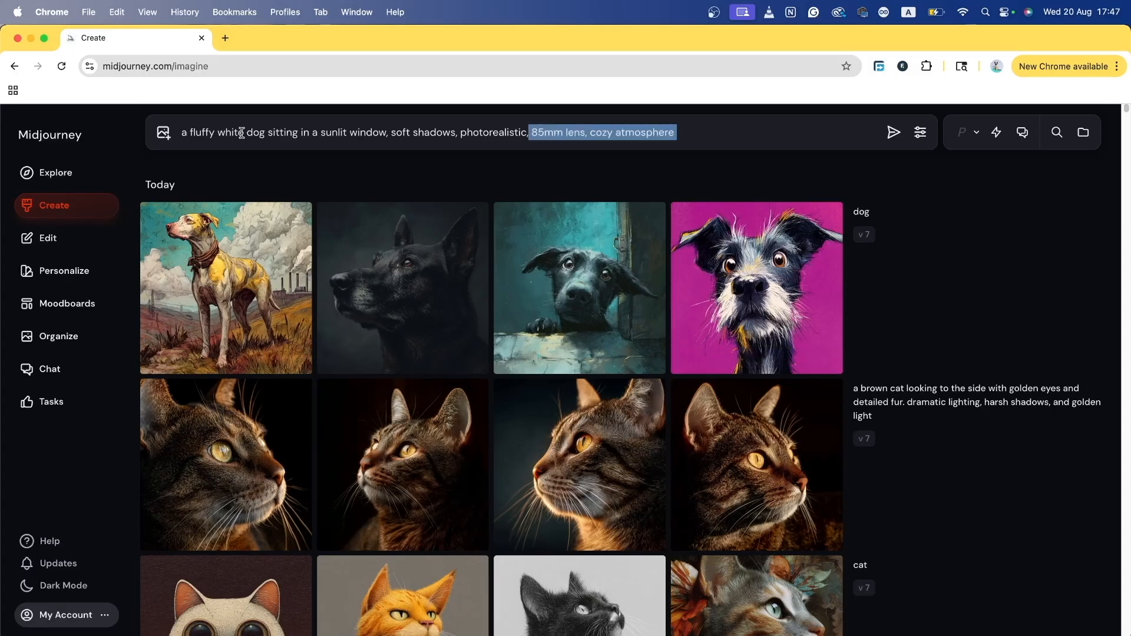
{"action": "left_click", "coordinate": [242, 133]}
{"action": "double_click", "coordinate": [252, 132]}
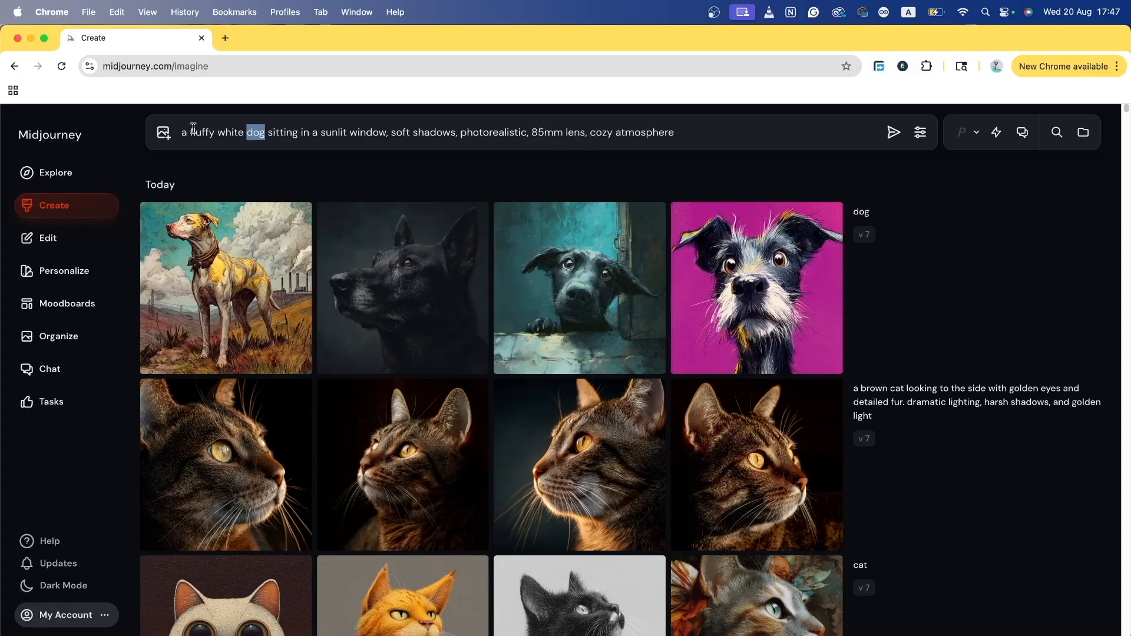
{"action": "left_click_drag", "start_coordinate": [190, 127], "coordinate": [463, 132]}
{"action": "left_click_drag", "start_coordinate": [532, 132], "coordinate": [679, 132]}
{"action": "left_click", "coordinate": [773, 143]}
{"action": "left_click", "coordinate": [894, 133]}
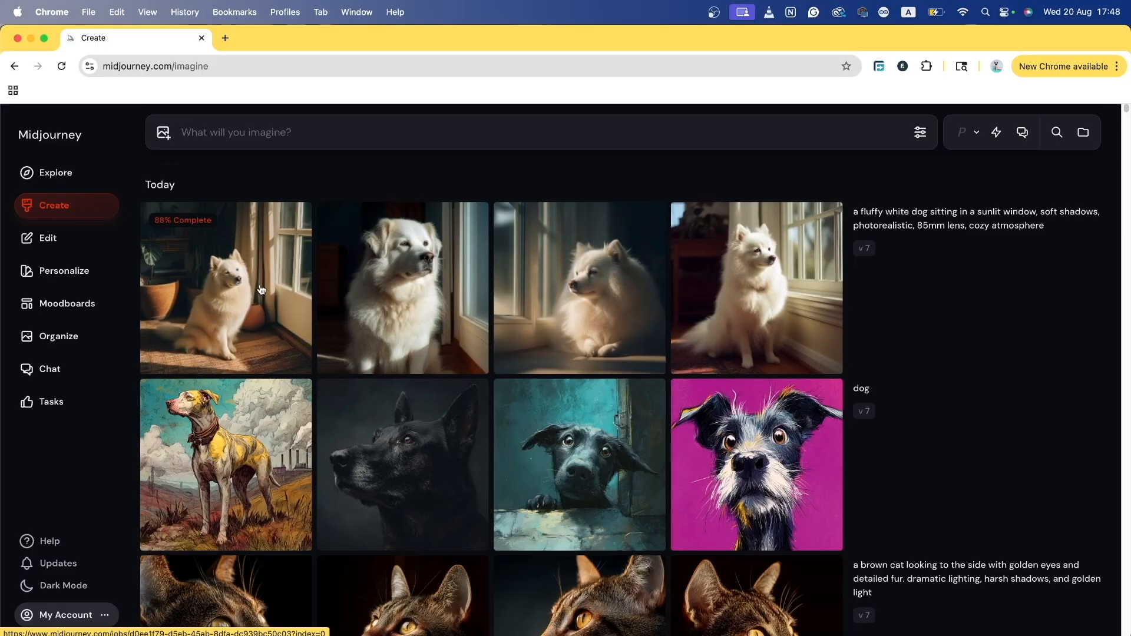
Step: Wait for the fluffy white dog set to finish and scroll back to it
{"action": "mouse_move", "coordinate": [860, 267]}
{"action": "mouse_move", "coordinate": [801, 313]}
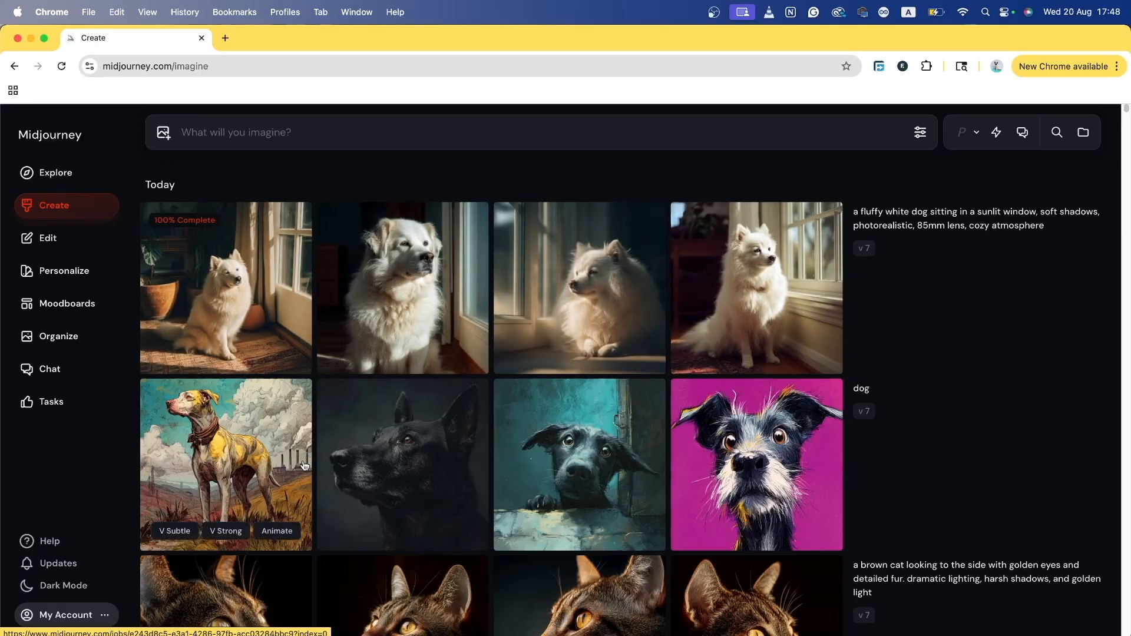
{"action": "scroll", "coordinate": [860, 380], "scroll_direction": "down", "scroll_amount": 4}
{"action": "scroll", "coordinate": [860, 389], "scroll_direction": "up", "scroll_amount": 1}
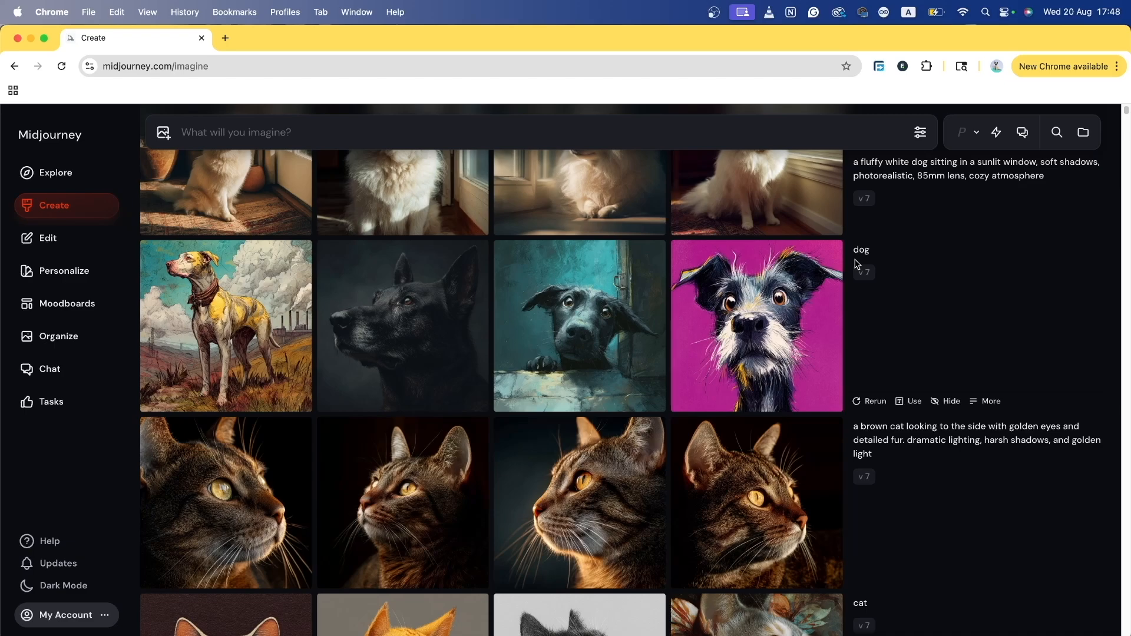
{"action": "scroll", "coordinate": [857, 264], "scroll_direction": "up", "scroll_amount": 4}
Step: Open the first fluffy white dog image full-size, browse the set with arrow keys, then close it
{"action": "left_click", "coordinate": [225, 266]}
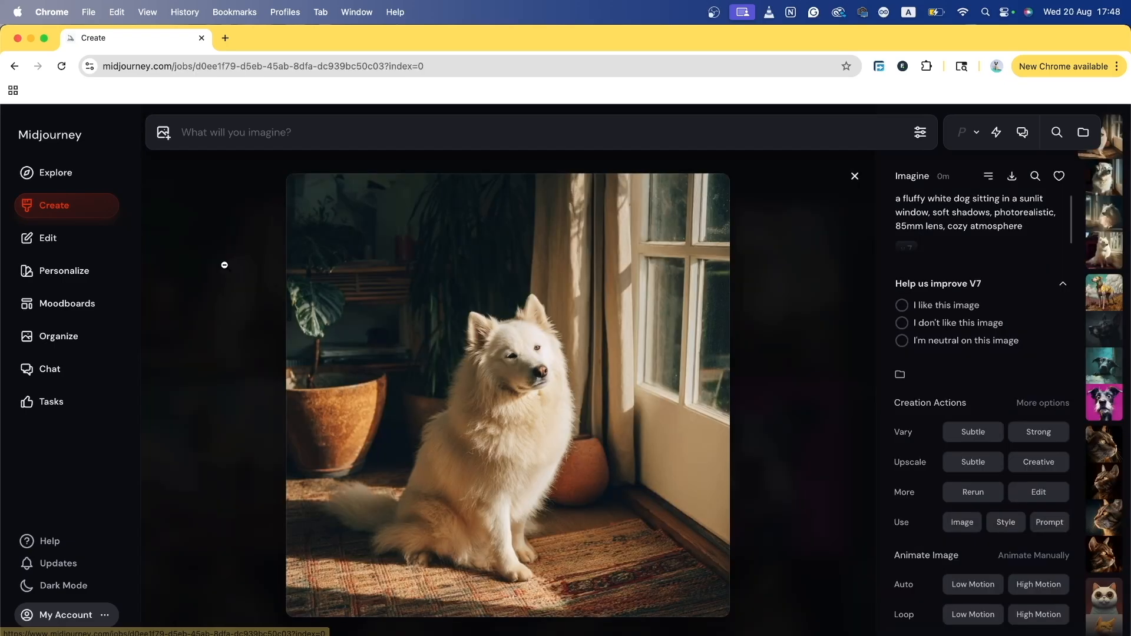
{"action": "key", "text": "Right"}
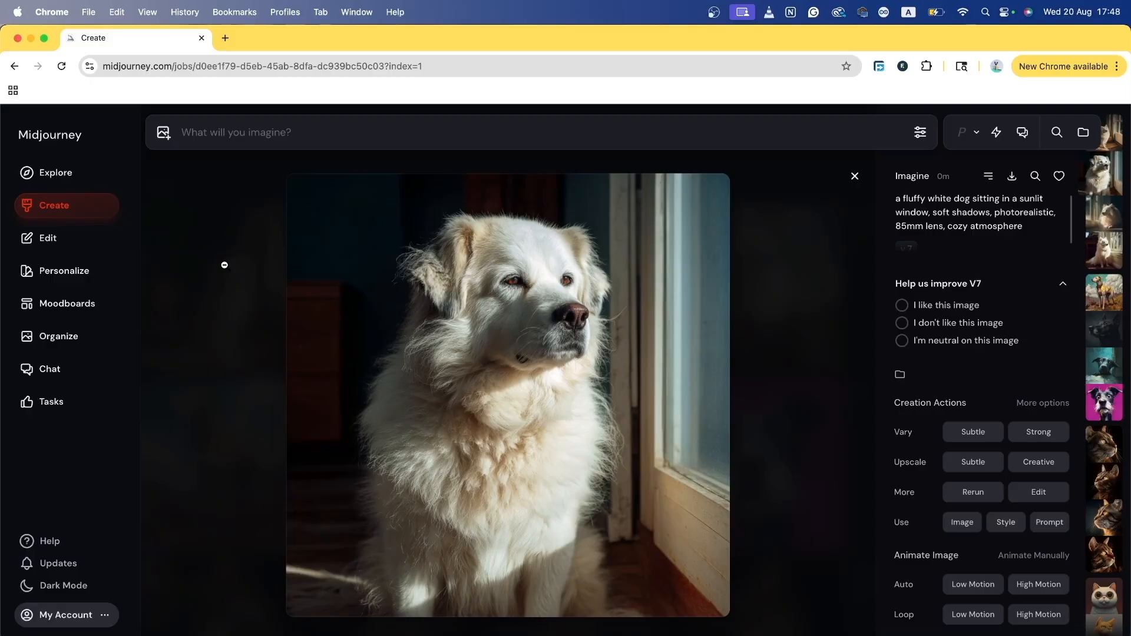
{"action": "key", "text": "Right"}
{"action": "key", "text": "Right"}
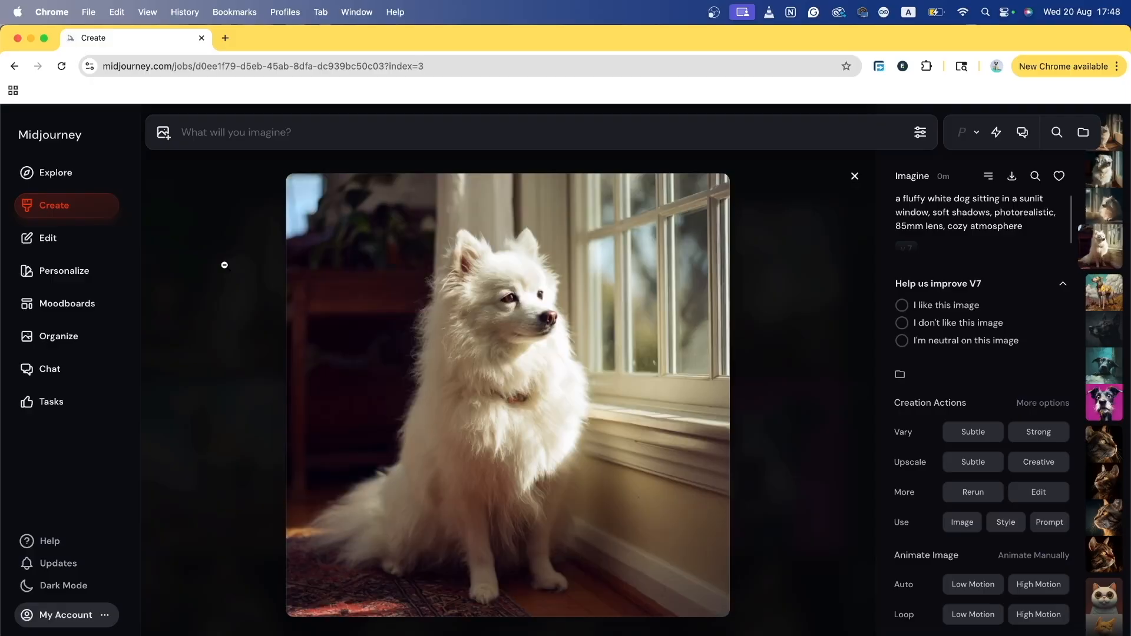
{"action": "key", "text": "Left"}
{"action": "key", "text": "Left"}
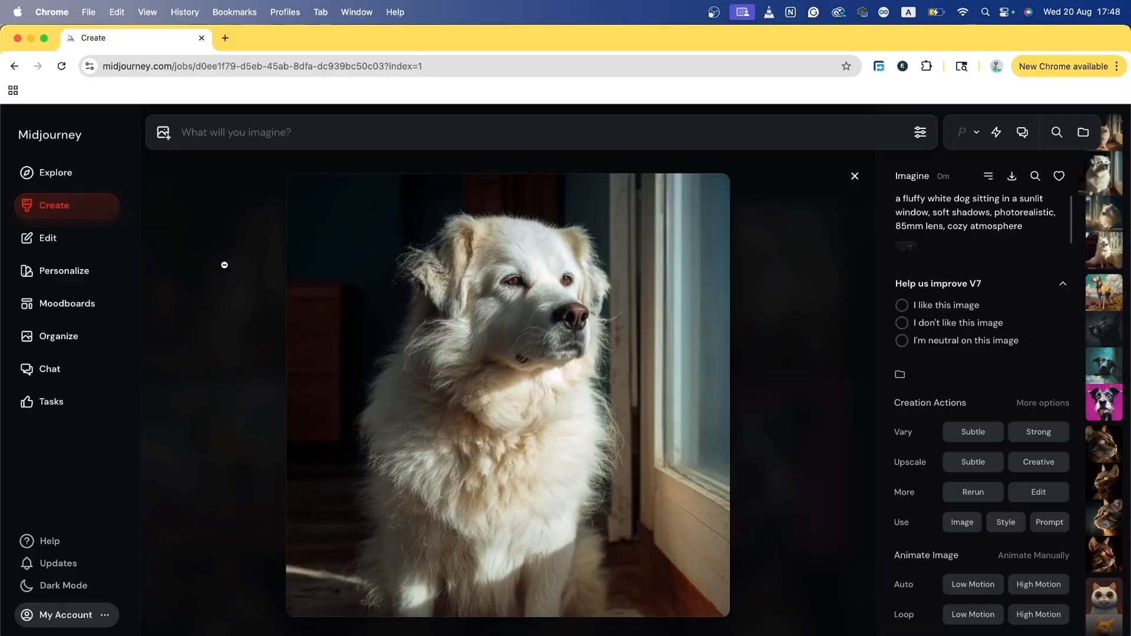
{"action": "key", "text": "Left"}
{"action": "key", "text": "Right"}
{"action": "key", "text": "Right"}
{"action": "key", "text": "Right"}
{"action": "key", "text": "Left"}
{"action": "key", "text": "Left"}
{"action": "key", "text": "Left"}
{"action": "key", "text": "Left"}
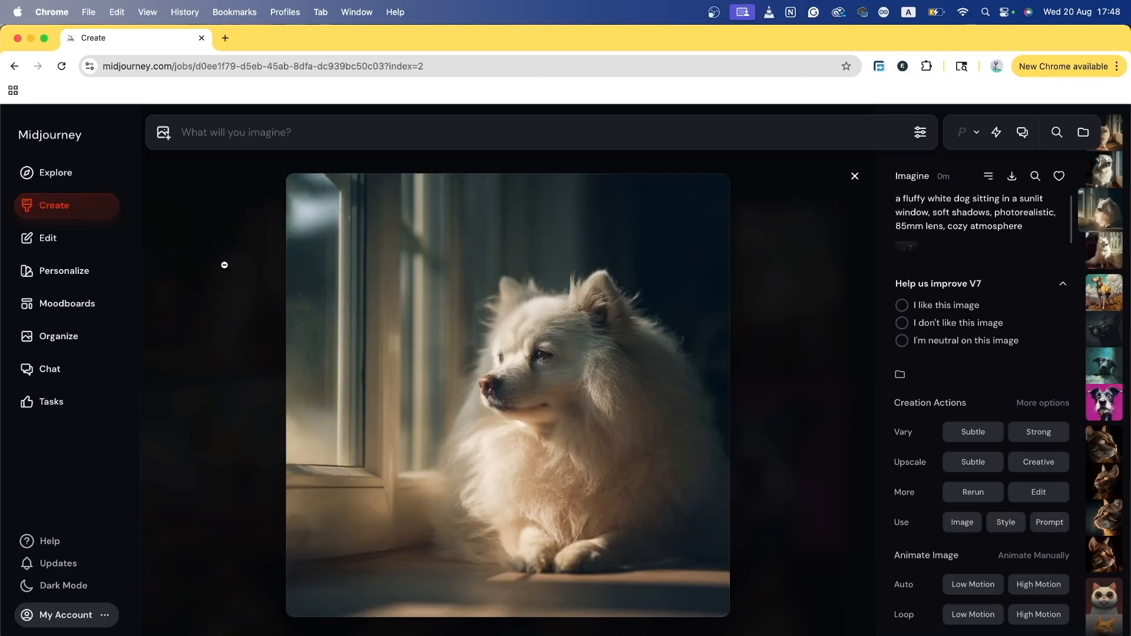
{"action": "left_click", "coordinate": [224, 265]}
Step: On Explore, switch to Hot then Top Day and open the cheetah-with-Cartier-sweatband image
{"action": "left_click", "coordinate": [65, 169]}
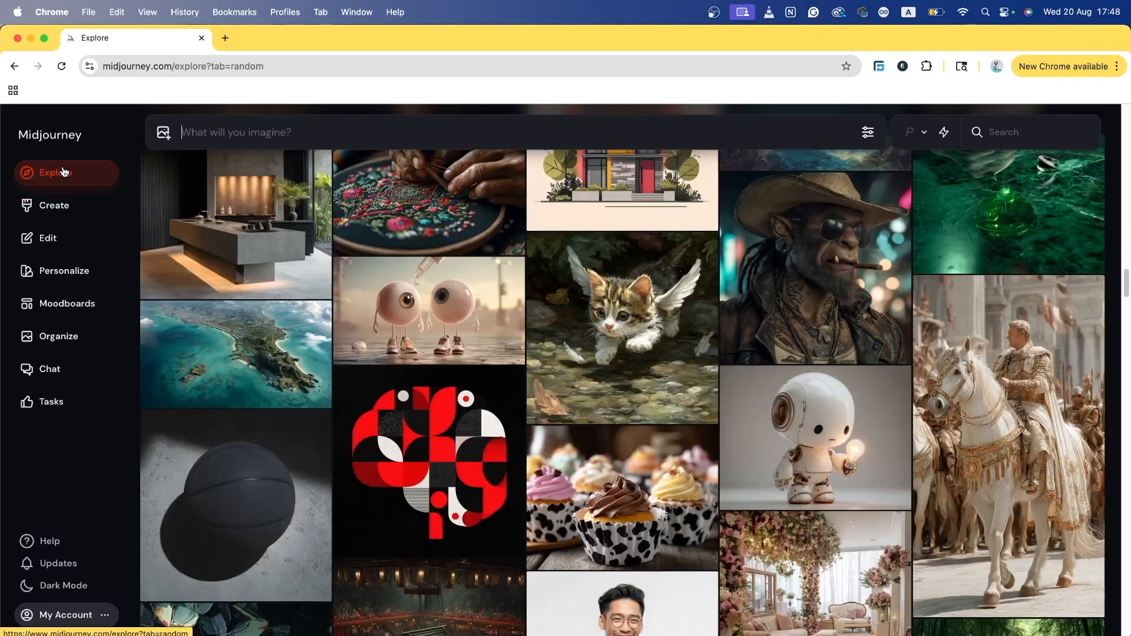
{"action": "scroll", "coordinate": [589, 471], "scroll_direction": "down", "scroll_amount": 15}
{"action": "scroll", "coordinate": [697, 446], "scroll_direction": "up", "scroll_amount": 4}
{"action": "scroll", "coordinate": [697, 446], "scroll_direction": "up", "scroll_amount": 10}
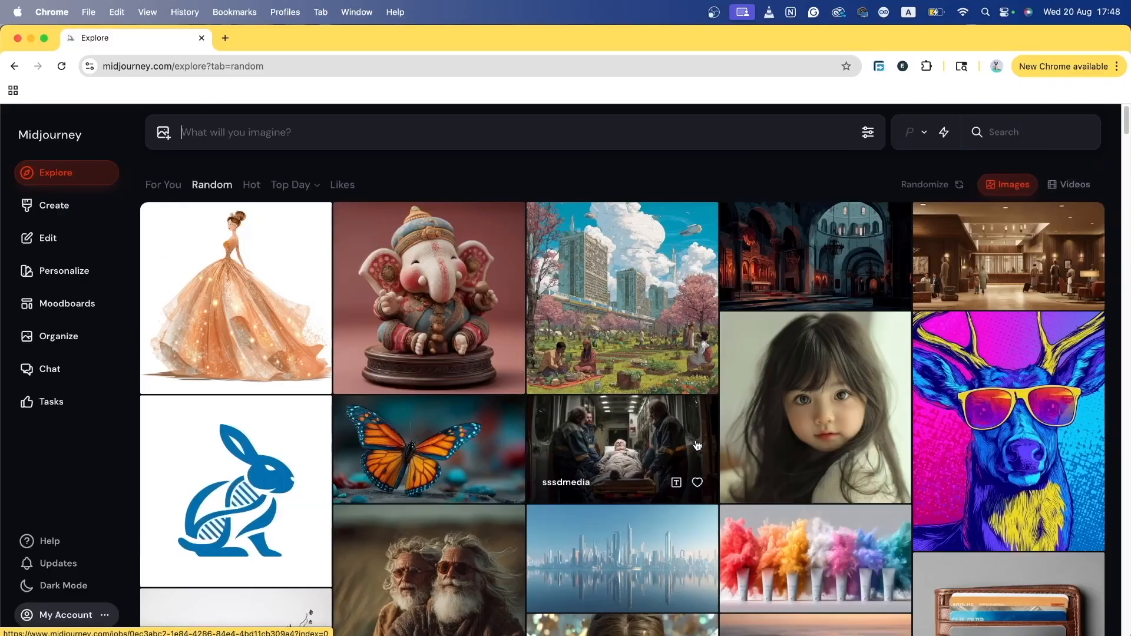
{"action": "left_click", "coordinate": [250, 184]}
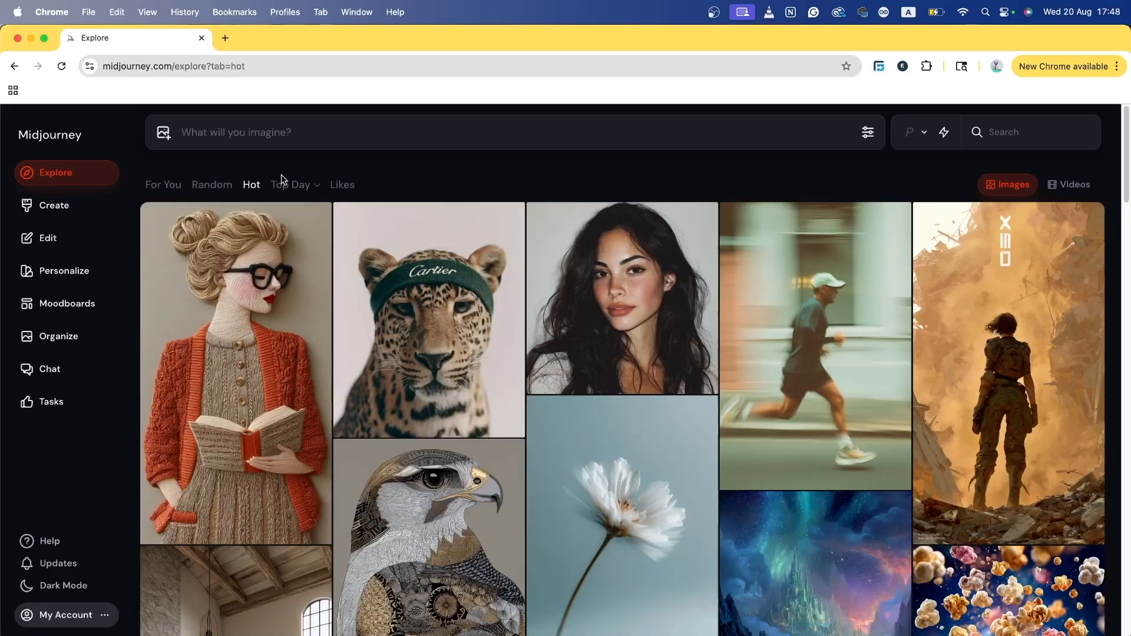
{"action": "left_click", "coordinate": [305, 187]}
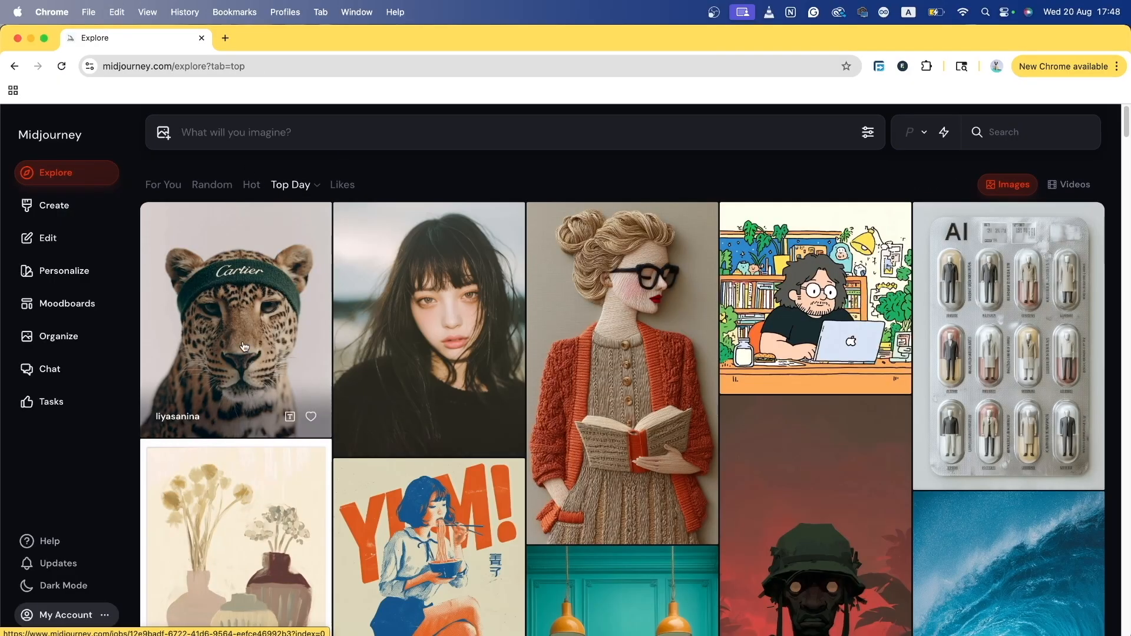
{"action": "left_click", "coordinate": [243, 341]}
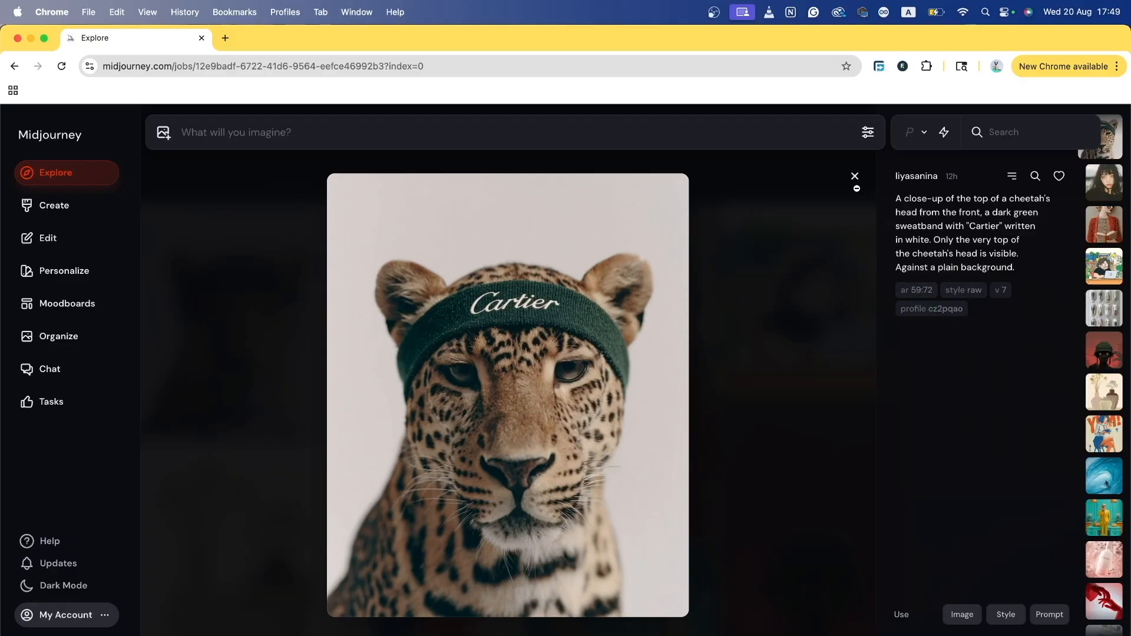
Step: Close the cheetah image details and scroll back up the feed
{"action": "left_click", "coordinate": [855, 176]}
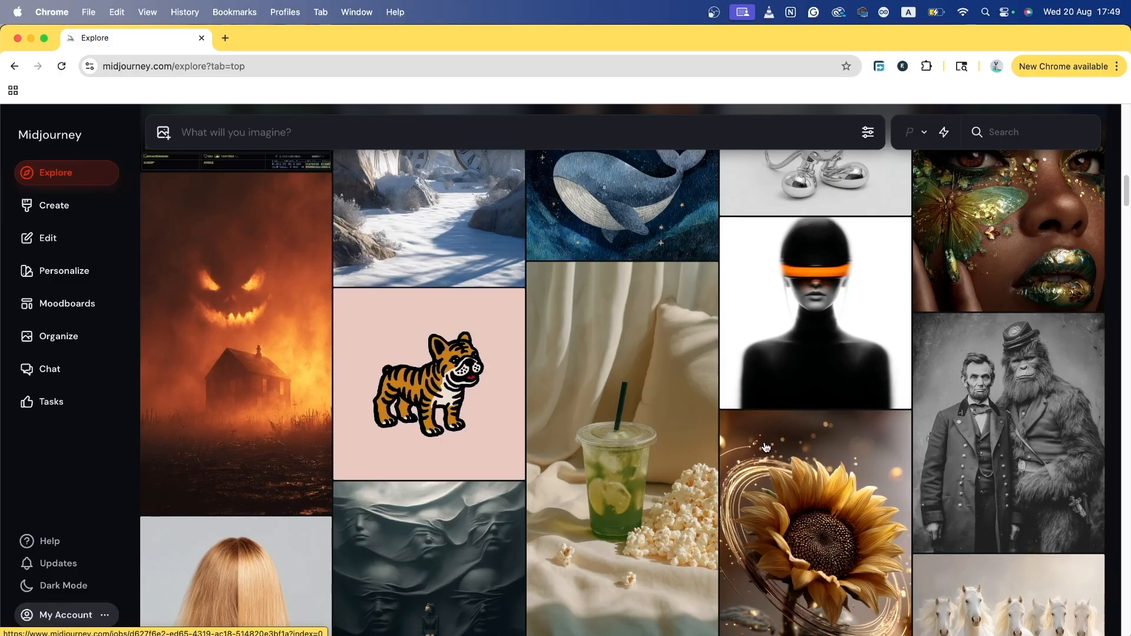
{"action": "scroll", "coordinate": [757, 413], "scroll_direction": "up", "scroll_amount": 15}
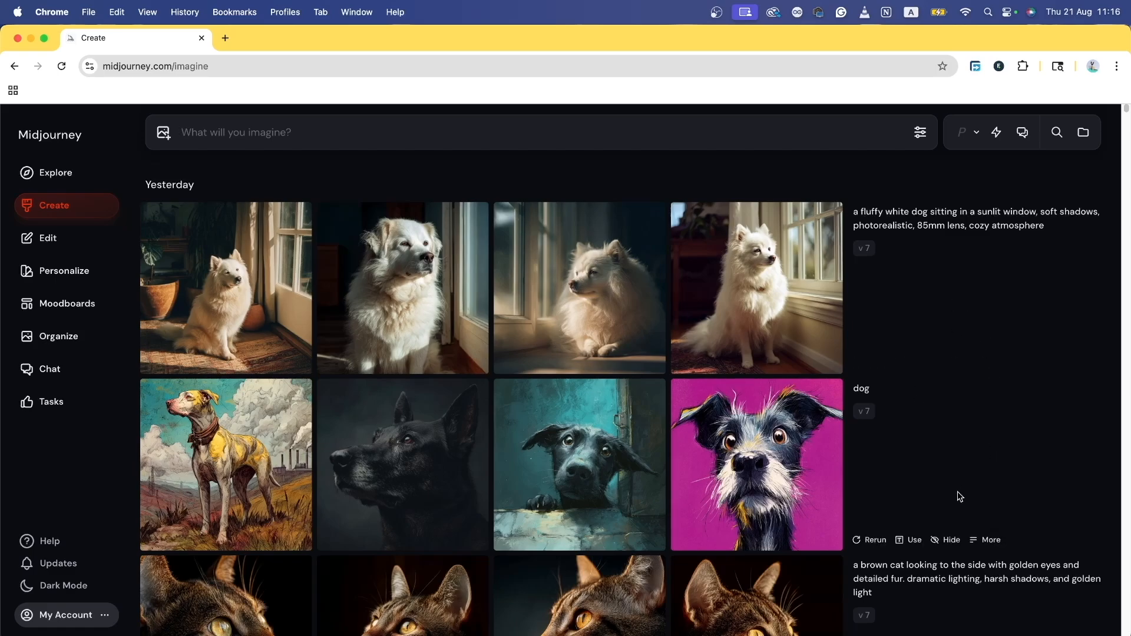
{"action": "scroll", "coordinate": [960, 495], "scroll_direction": "down", "scroll_amount": 9}
{"action": "scroll", "coordinate": [957, 491], "scroll_direction": "down", "scroll_amount": 7}
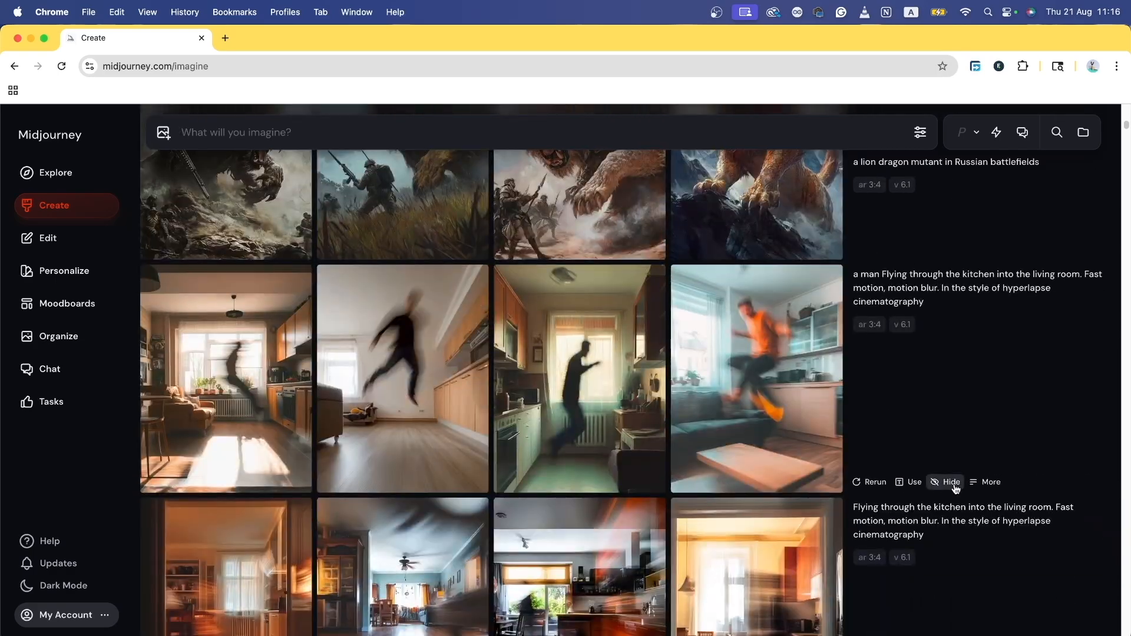
{"action": "scroll", "coordinate": [955, 486], "scroll_direction": "down", "scroll_amount": 10}
{"action": "scroll", "coordinate": [958, 490], "scroll_direction": "up", "scroll_amount": 15}
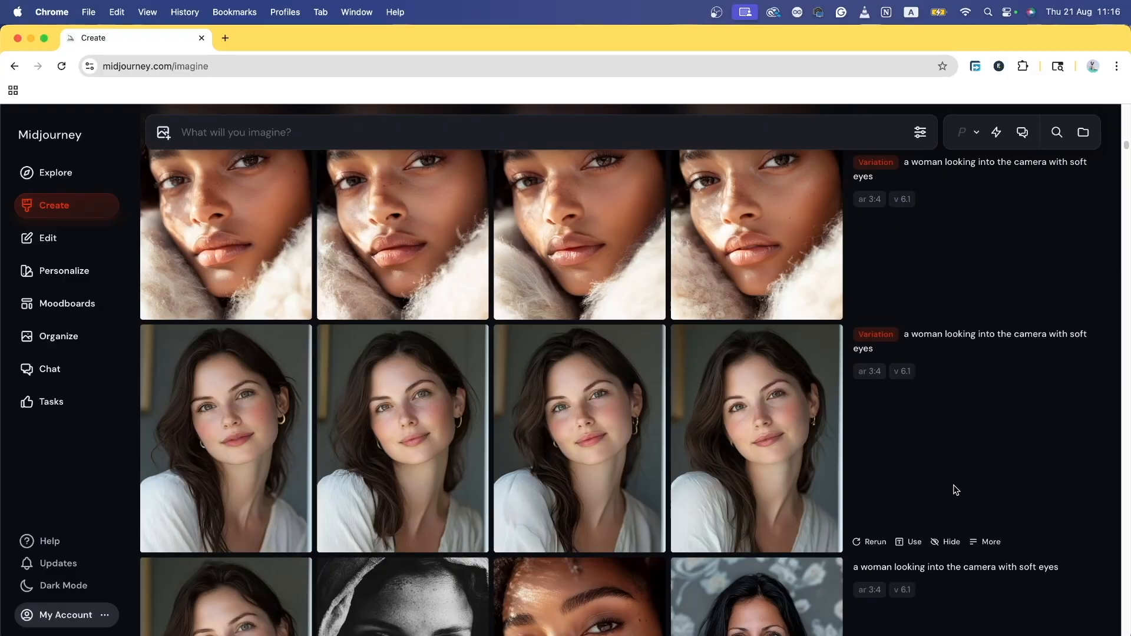
{"action": "scroll", "coordinate": [959, 488], "scroll_direction": "up", "scroll_amount": 8}
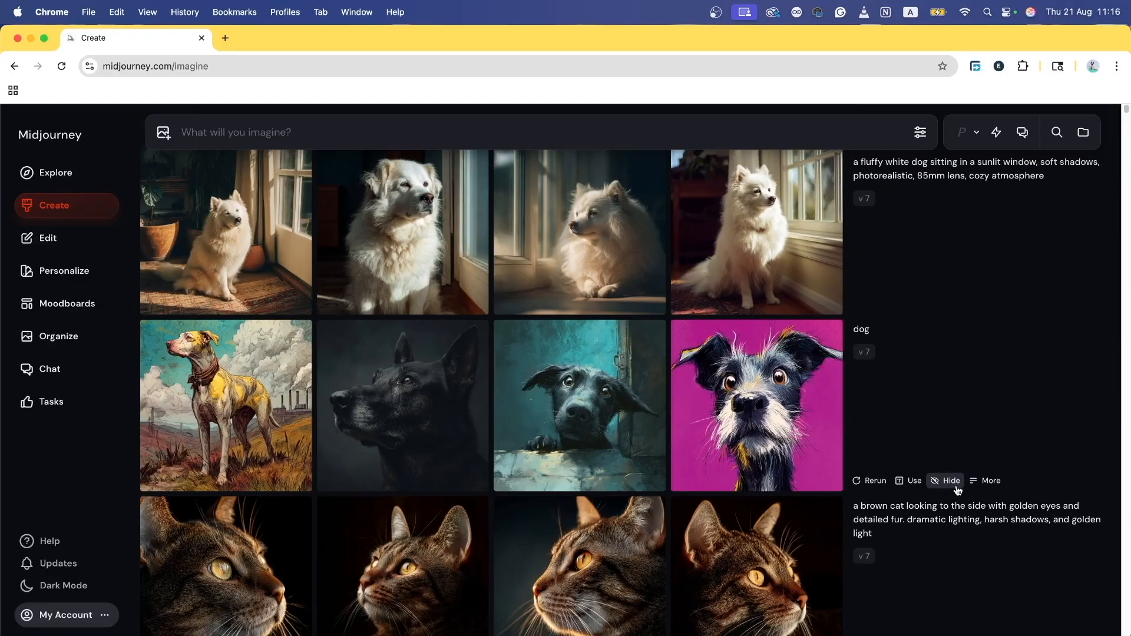
{"action": "scroll", "coordinate": [954, 495], "scroll_direction": "down", "scroll_amount": 15}
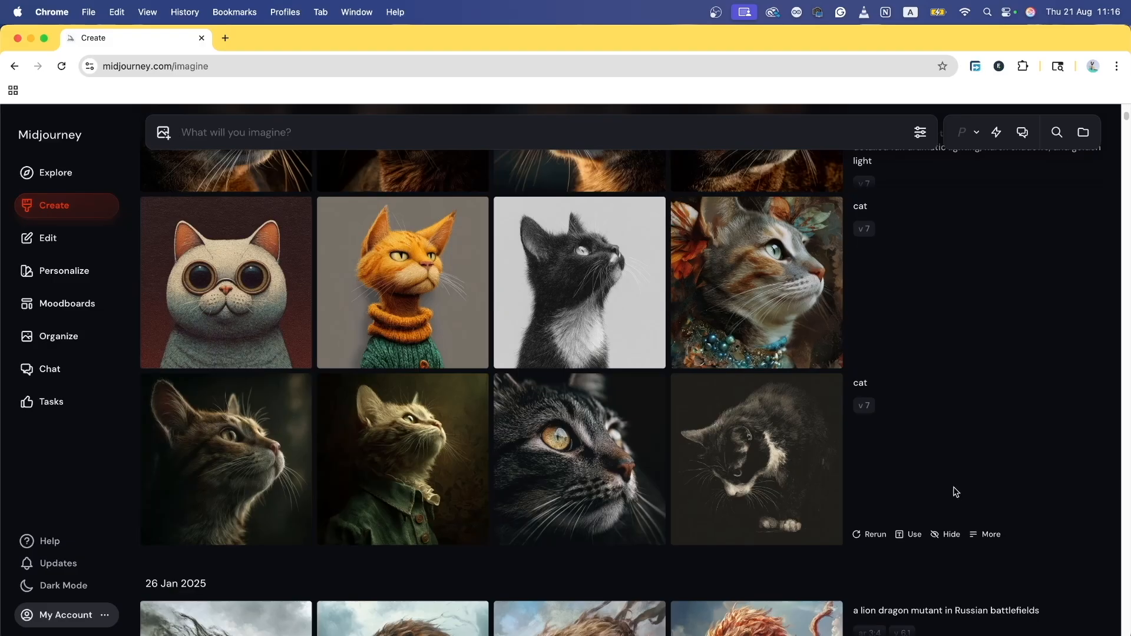
{"action": "scroll", "coordinate": [846, 507], "scroll_direction": "down", "scroll_amount": 4}
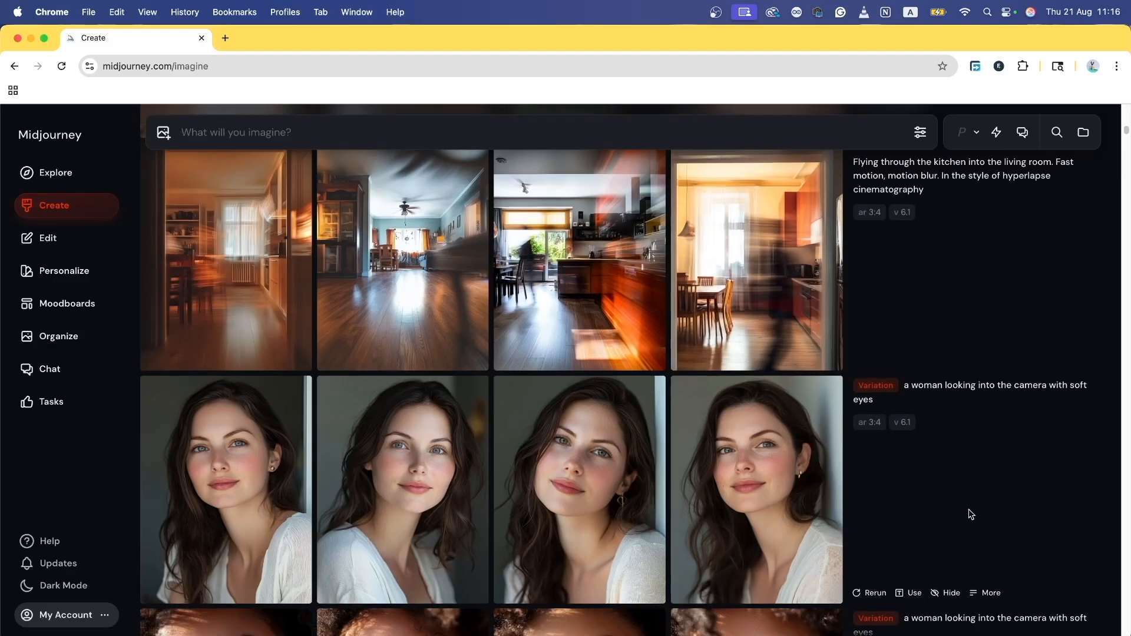
{"action": "scroll", "coordinate": [966, 513], "scroll_direction": "down", "scroll_amount": 17}
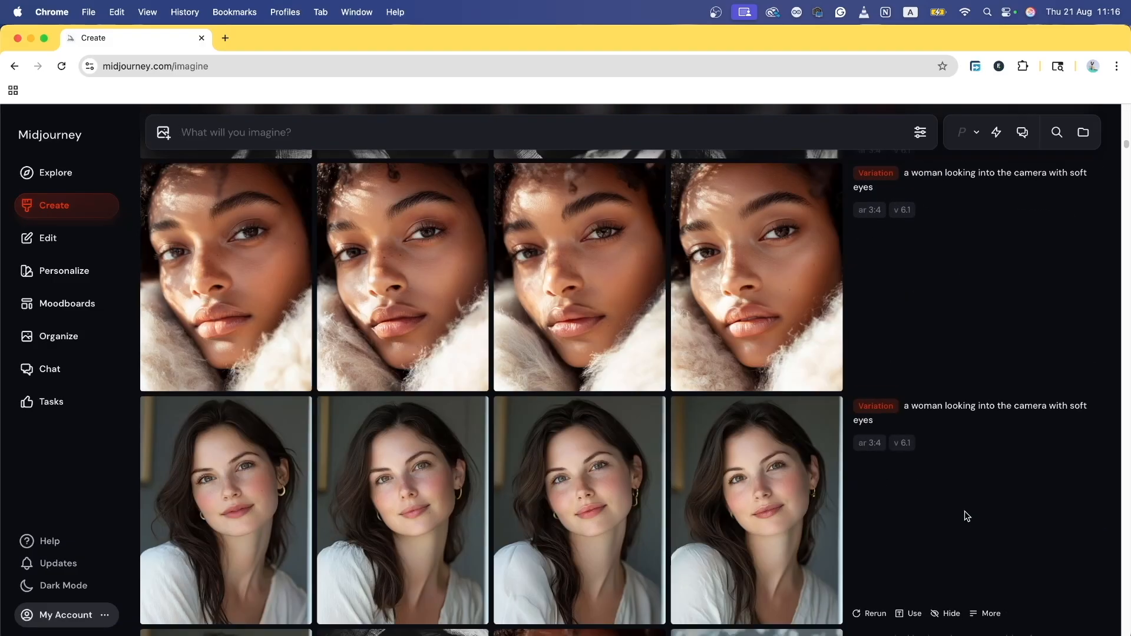
{"action": "scroll", "coordinate": [935, 487], "scroll_direction": "up", "scroll_amount": 15}
{"action": "scroll", "coordinate": [921, 491], "scroll_direction": "up", "scroll_amount": 15}
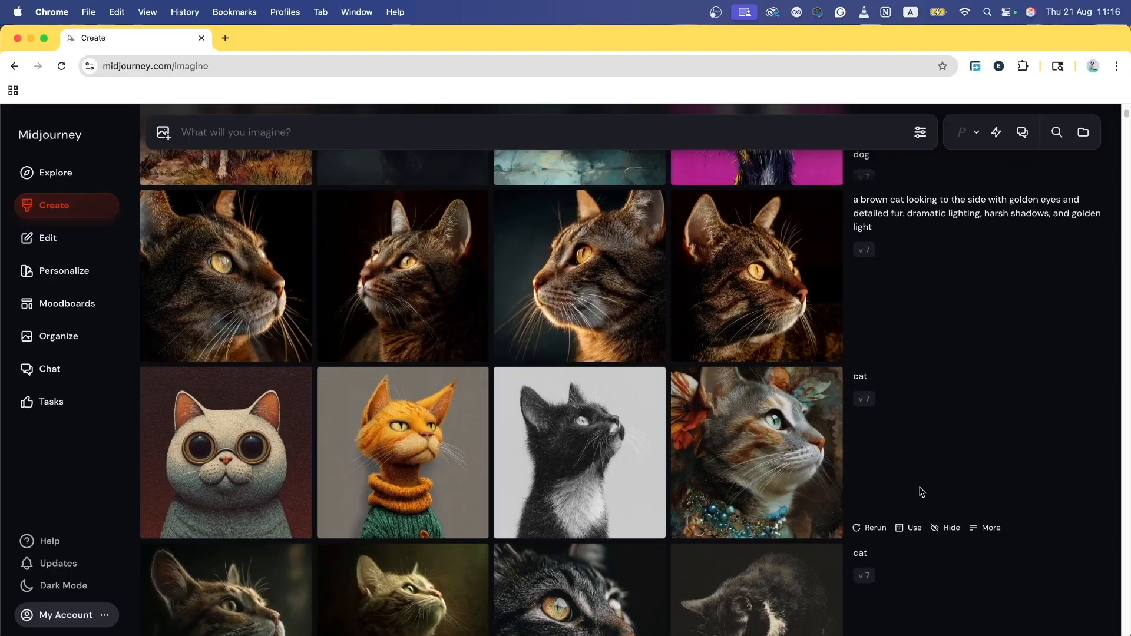
{"action": "scroll", "coordinate": [921, 493], "scroll_direction": "down", "scroll_amount": 2}
{"action": "scroll", "coordinate": [908, 483], "scroll_direction": "up", "scroll_amount": 2}
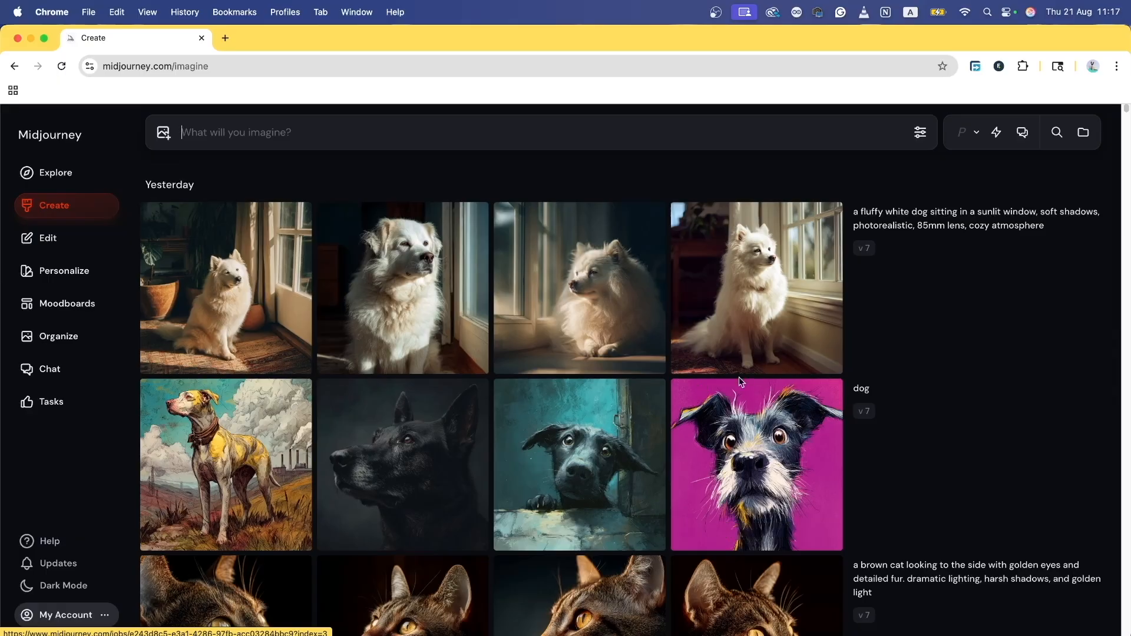
{"action": "left_click", "coordinate": [775, 294]}
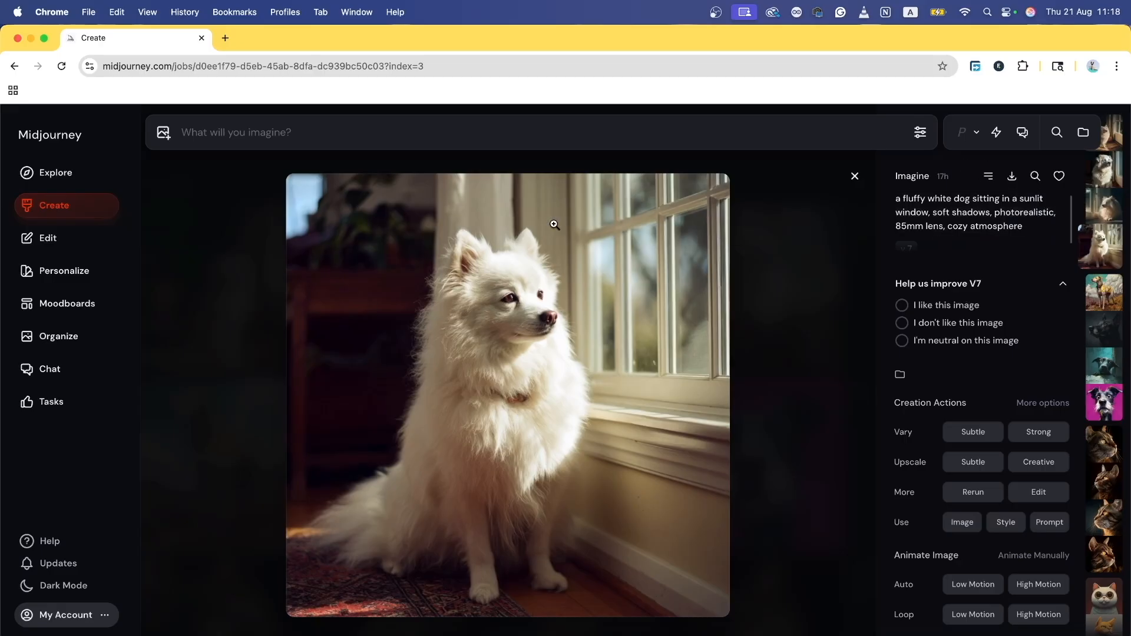
{"action": "left_click", "coordinate": [812, 362]}
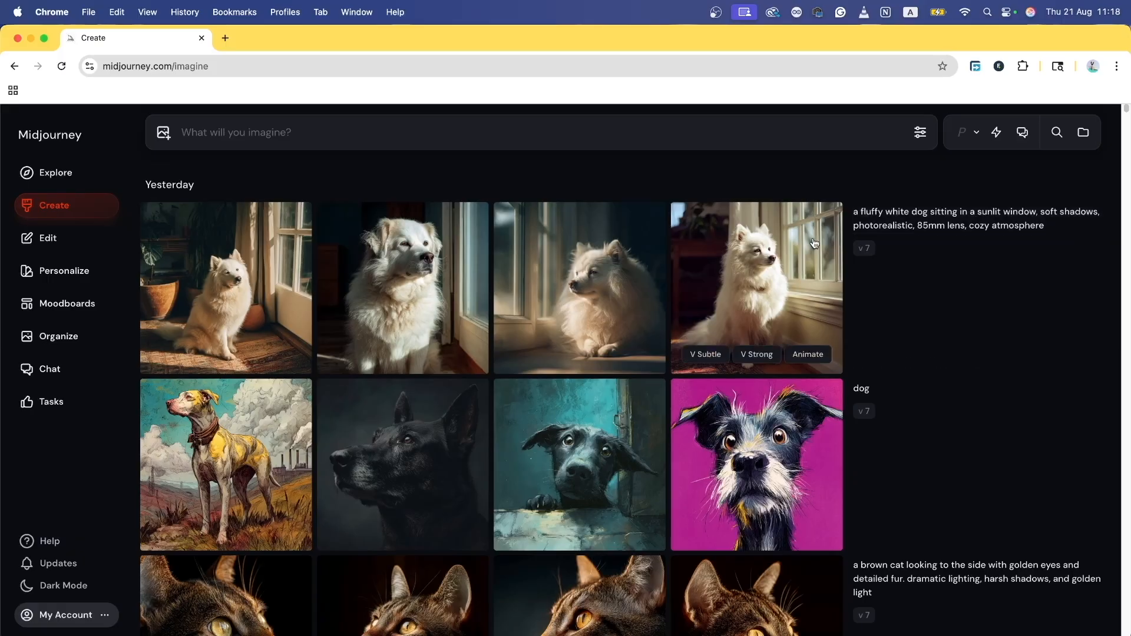
{"action": "scroll", "coordinate": [718, 335], "scroll_direction": "down", "scroll_amount": 10}
{"action": "scroll", "coordinate": [718, 339], "scroll_direction": "down", "scroll_amount": 15}
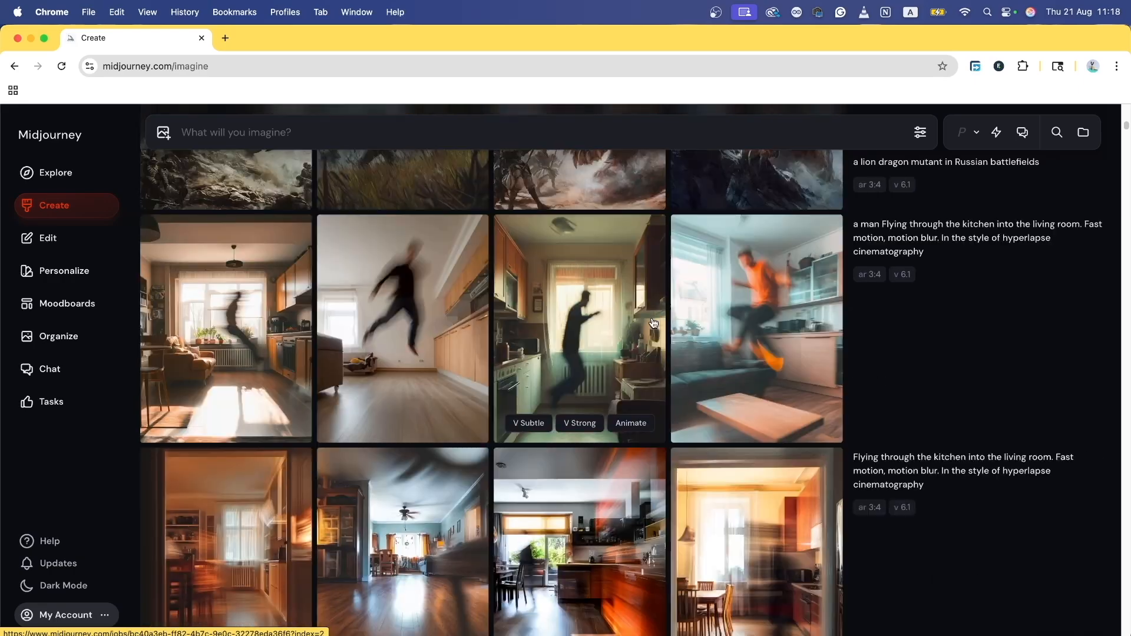
{"action": "scroll", "coordinate": [650, 318], "scroll_direction": "down", "scroll_amount": 10}
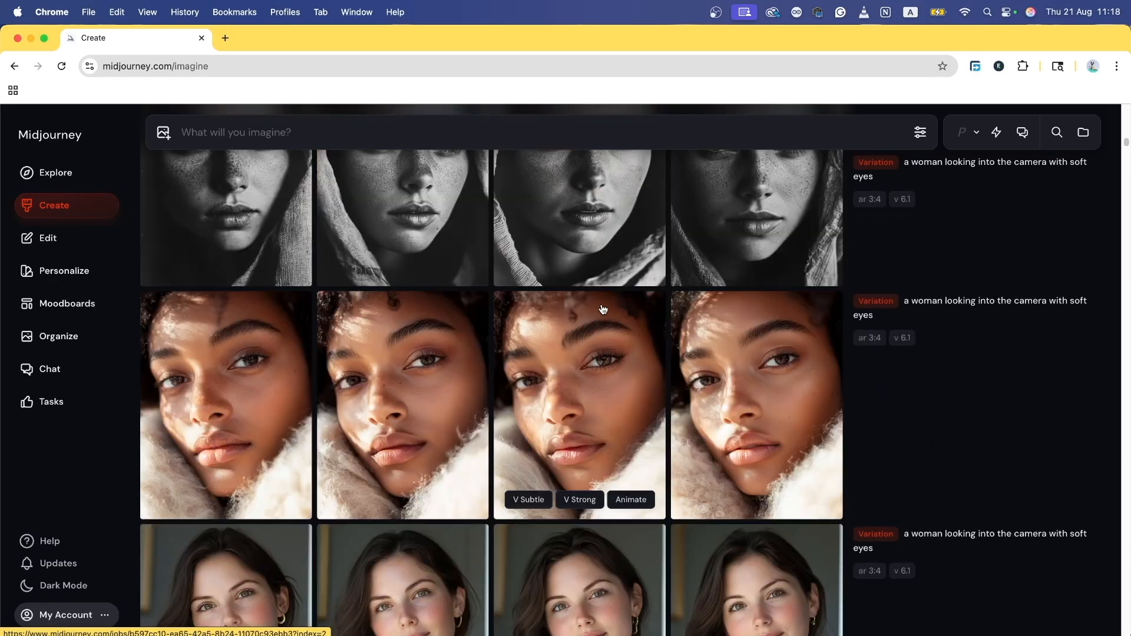
Step: Open the Organize archive and scroll through generations grouped by date
{"action": "left_click", "coordinate": [58, 337]}
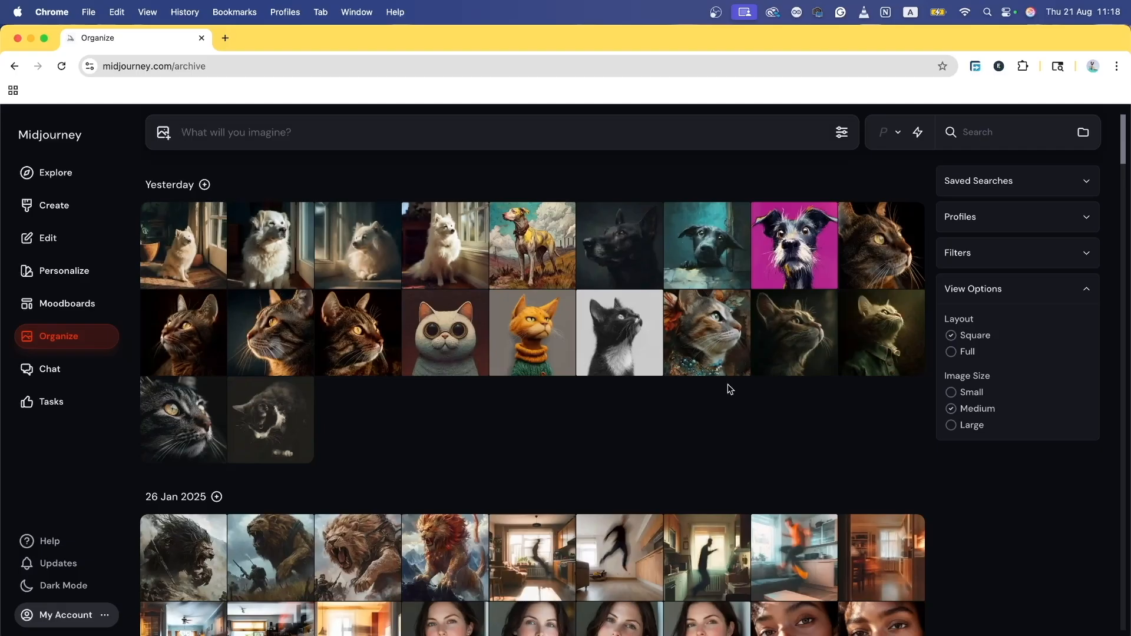
{"action": "scroll", "coordinate": [564, 395], "scroll_direction": "down", "scroll_amount": 1}
{"action": "scroll", "coordinate": [586, 391], "scroll_direction": "up", "scroll_amount": 1}
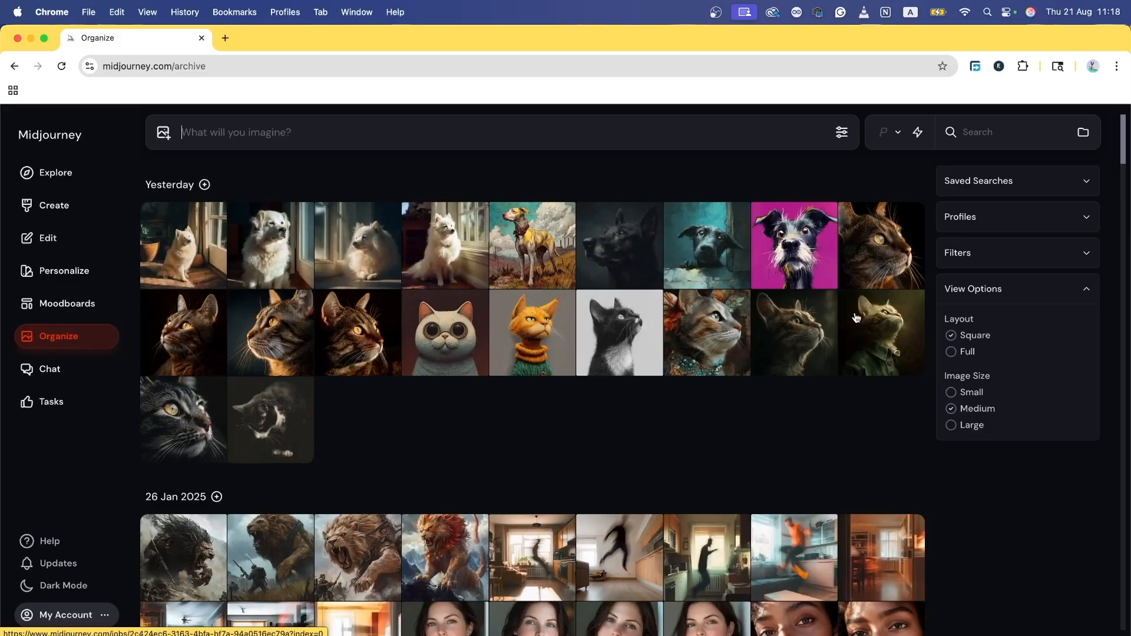
Step: Create a new folder named 'cat' and open it
{"action": "left_click", "coordinate": [1085, 136]}
{"action": "left_click", "coordinate": [973, 206]}
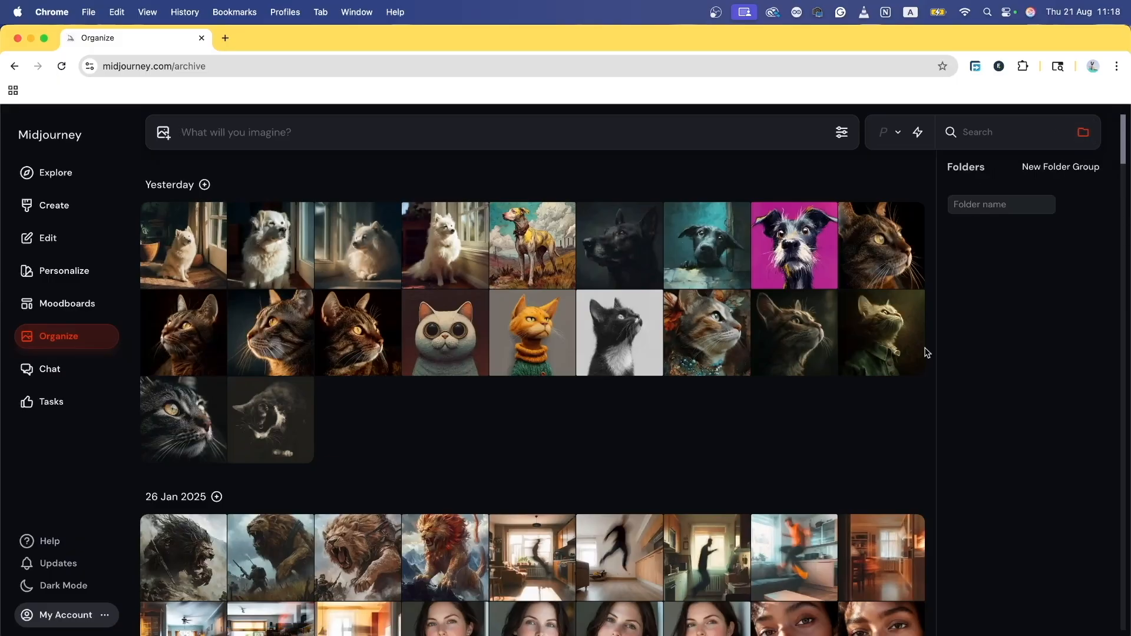
{"action": "type", "text": "cat"}
{"action": "key", "text": "Return"}
{"action": "left_click", "coordinate": [958, 206]}
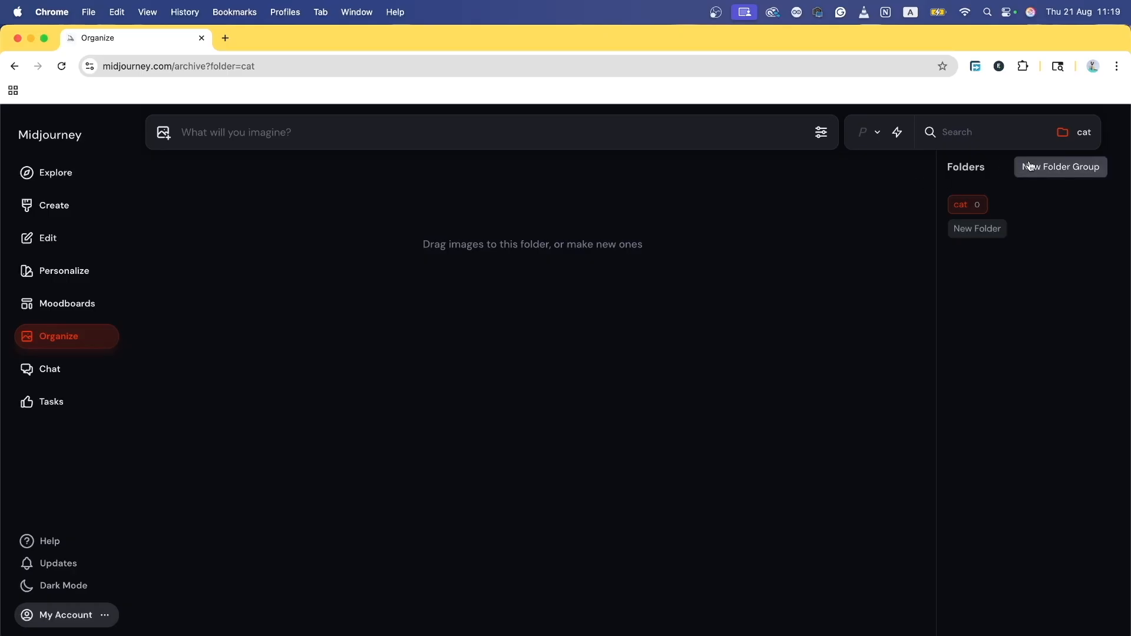
Step: Return to the full image archive and scroll down through it
{"action": "left_click", "coordinate": [22, 67]}
{"action": "scroll", "coordinate": [554, 328], "scroll_direction": "down", "scroll_amount": 15}
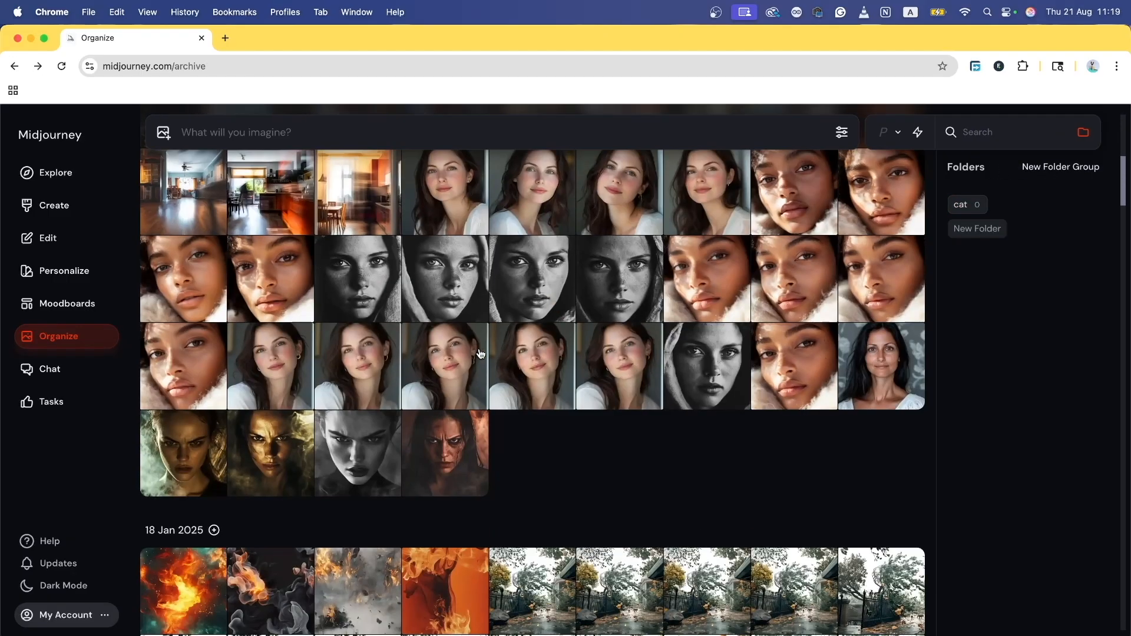
{"action": "scroll", "coordinate": [471, 354], "scroll_direction": "down", "scroll_amount": 15}
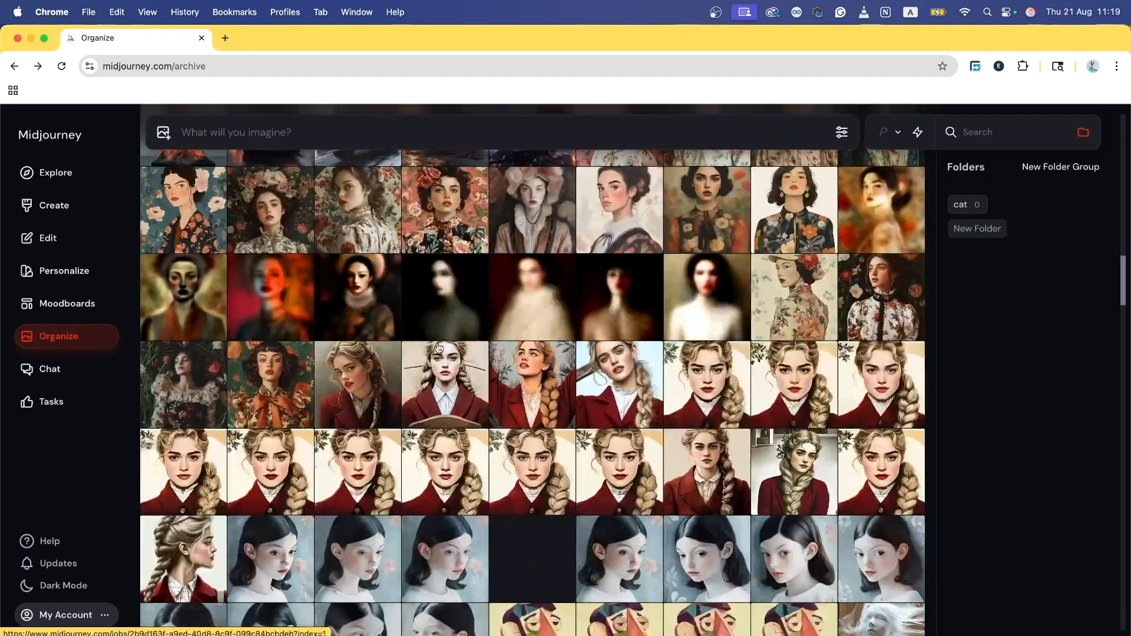
{"action": "scroll", "coordinate": [437, 347], "scroll_direction": "down", "scroll_amount": 15}
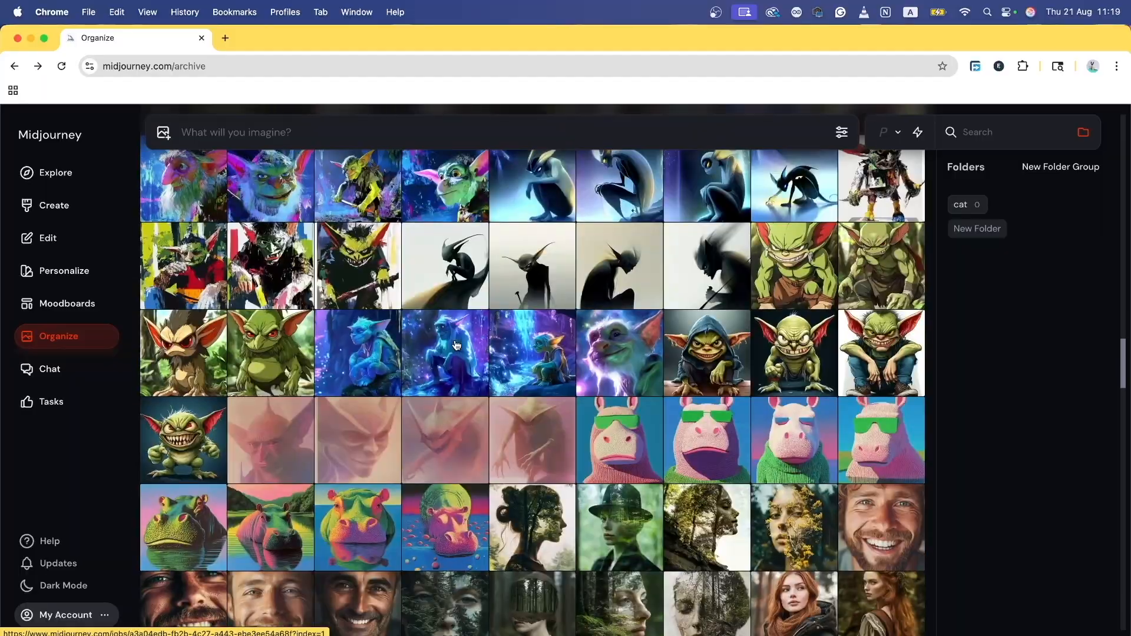
{"action": "scroll", "coordinate": [457, 346], "scroll_direction": "down", "scroll_amount": 15}
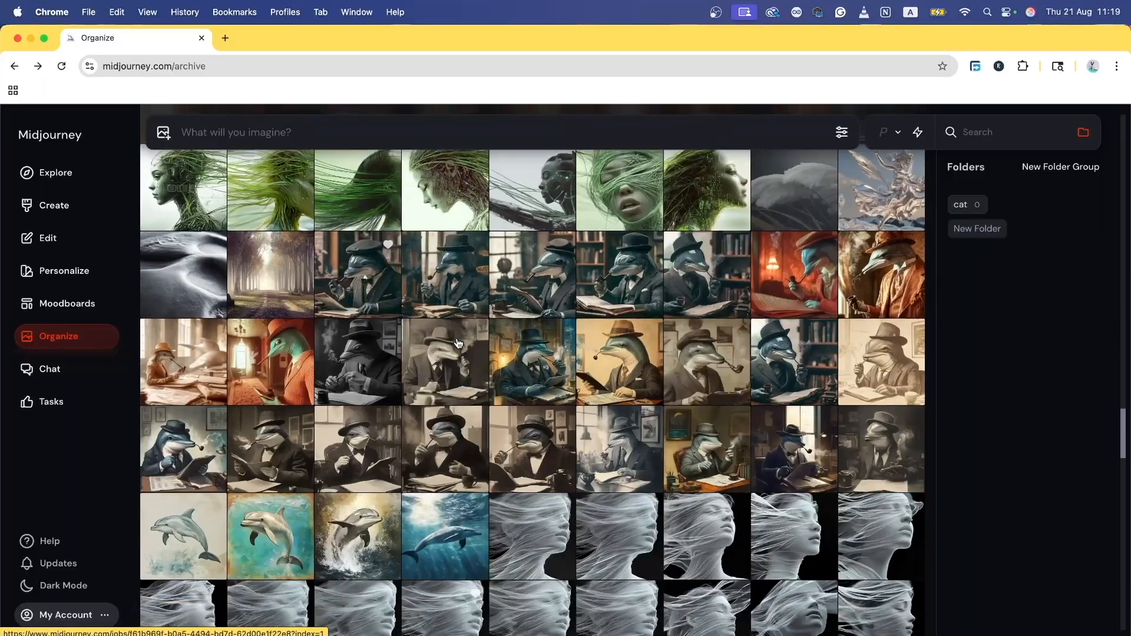
{"action": "scroll", "coordinate": [458, 343], "scroll_direction": "down", "scroll_amount": 5}
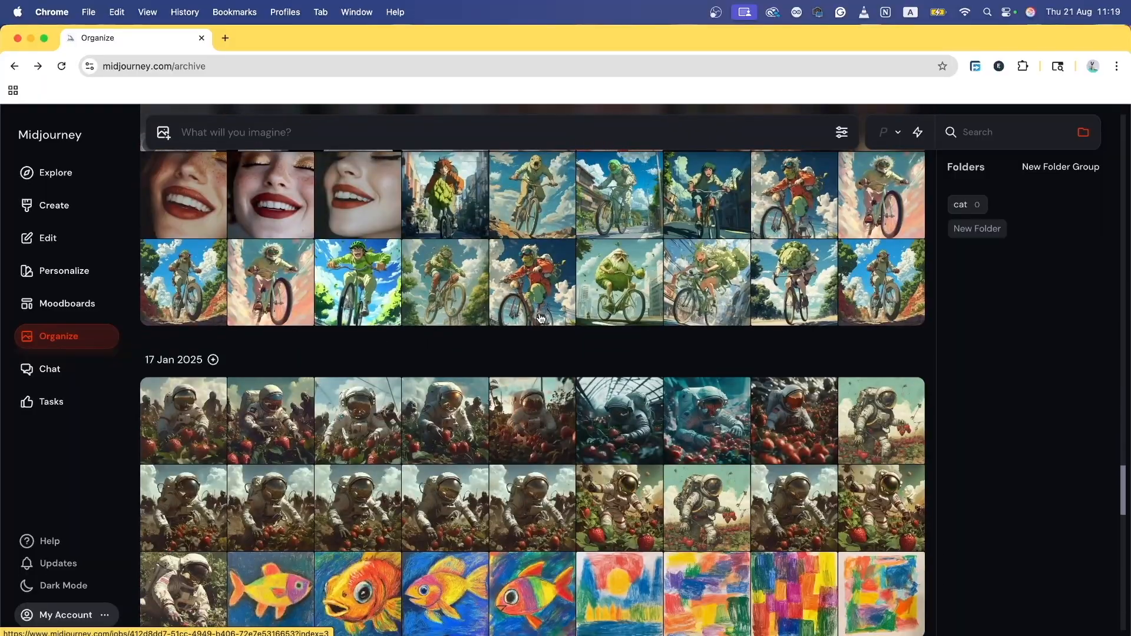
{"action": "scroll", "coordinate": [493, 318], "scroll_direction": "down", "scroll_amount": 8}
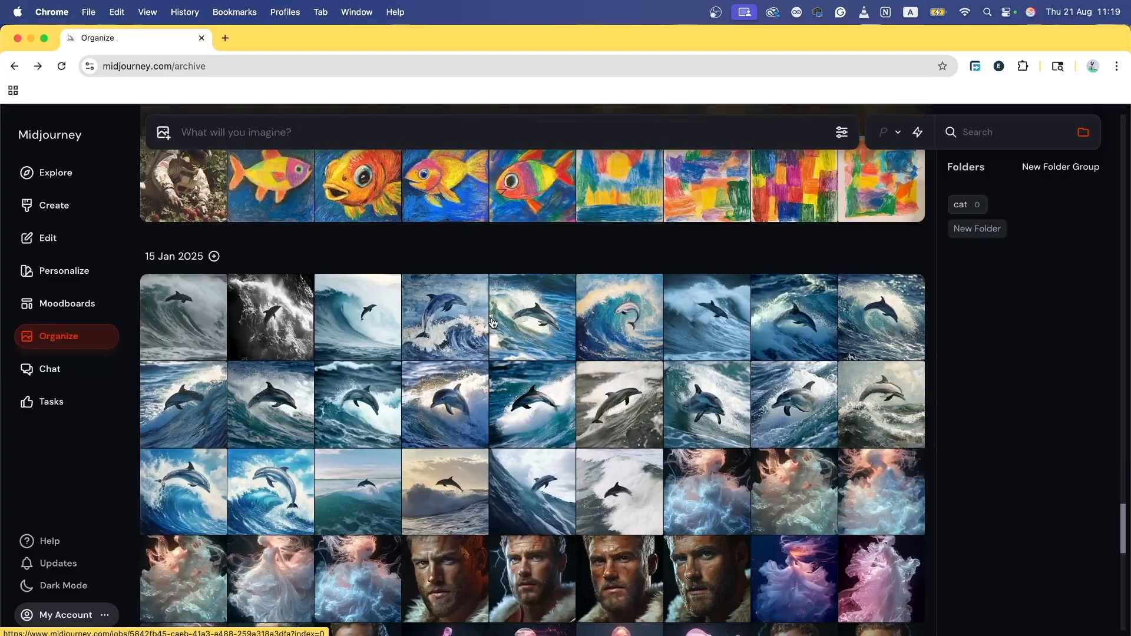
{"action": "scroll", "coordinate": [488, 322], "scroll_direction": "down", "scroll_amount": 5}
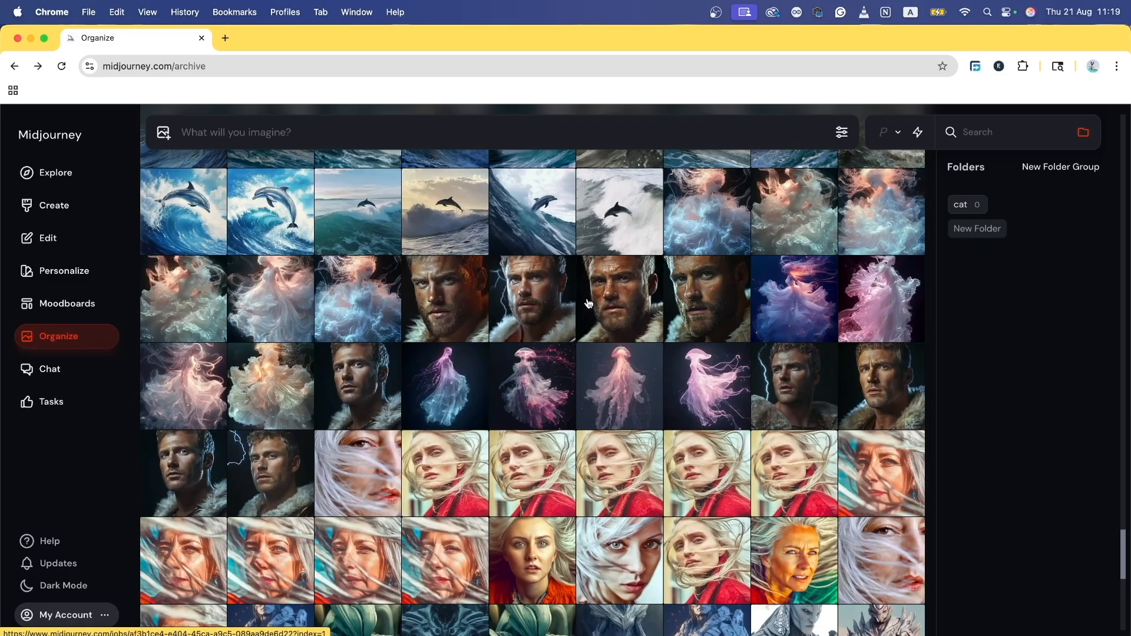
{"action": "left_click", "coordinate": [445, 311]}
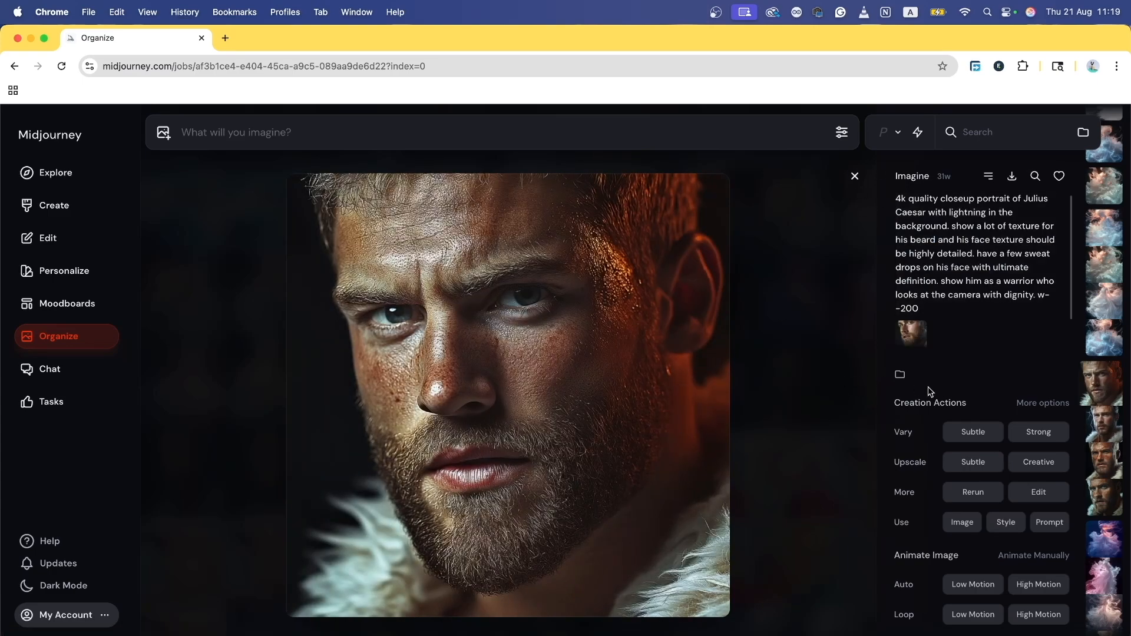
{"action": "key", "text": "Right"}
{"action": "key", "text": "Right"}
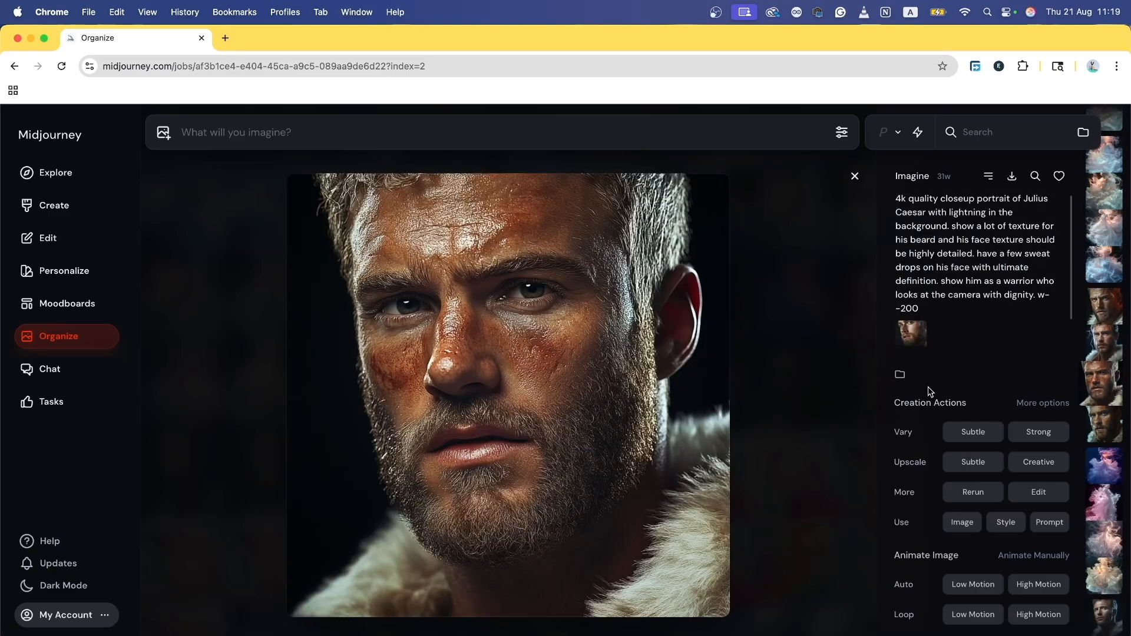
{"action": "key", "text": "Right"}
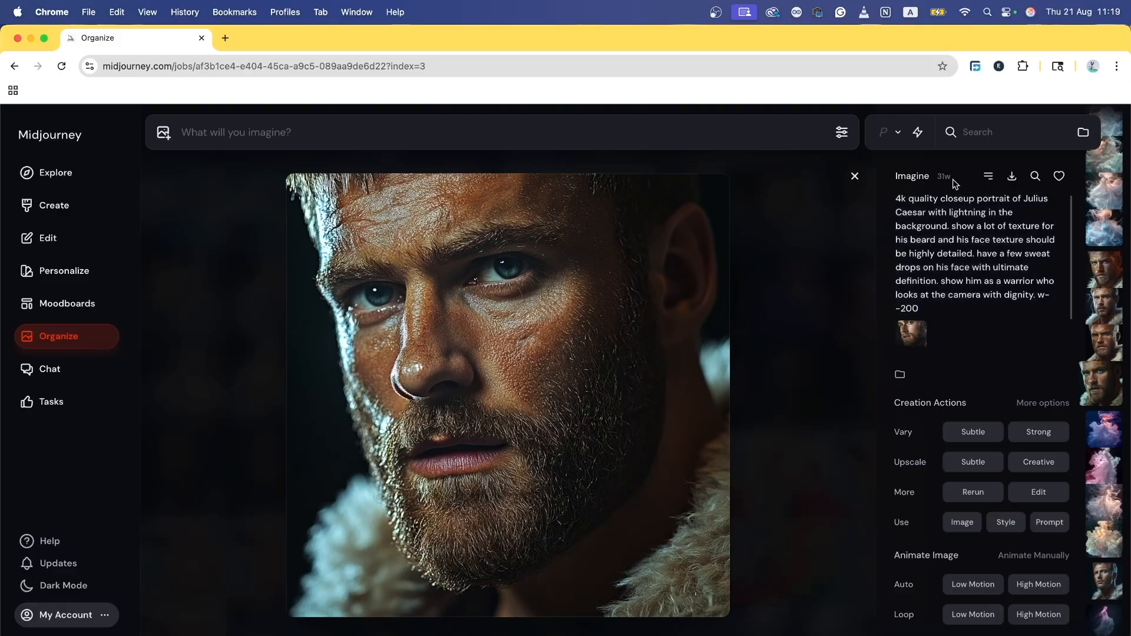
{"action": "left_click", "coordinate": [855, 176]}
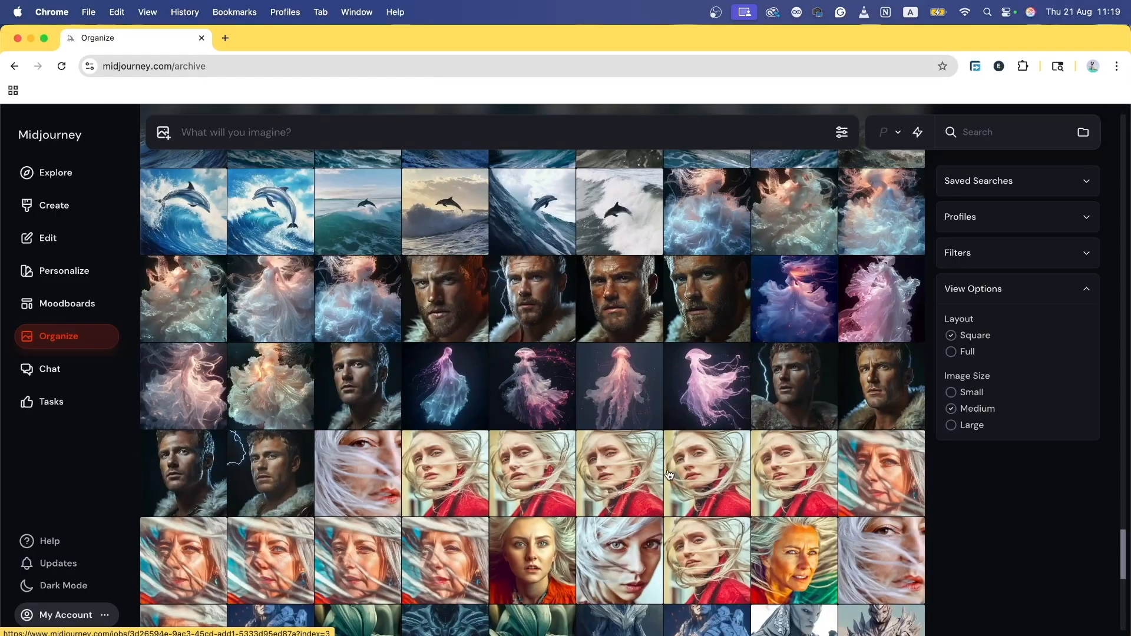
{"action": "scroll", "coordinate": [669, 475], "scroll_direction": "down", "scroll_amount": 15}
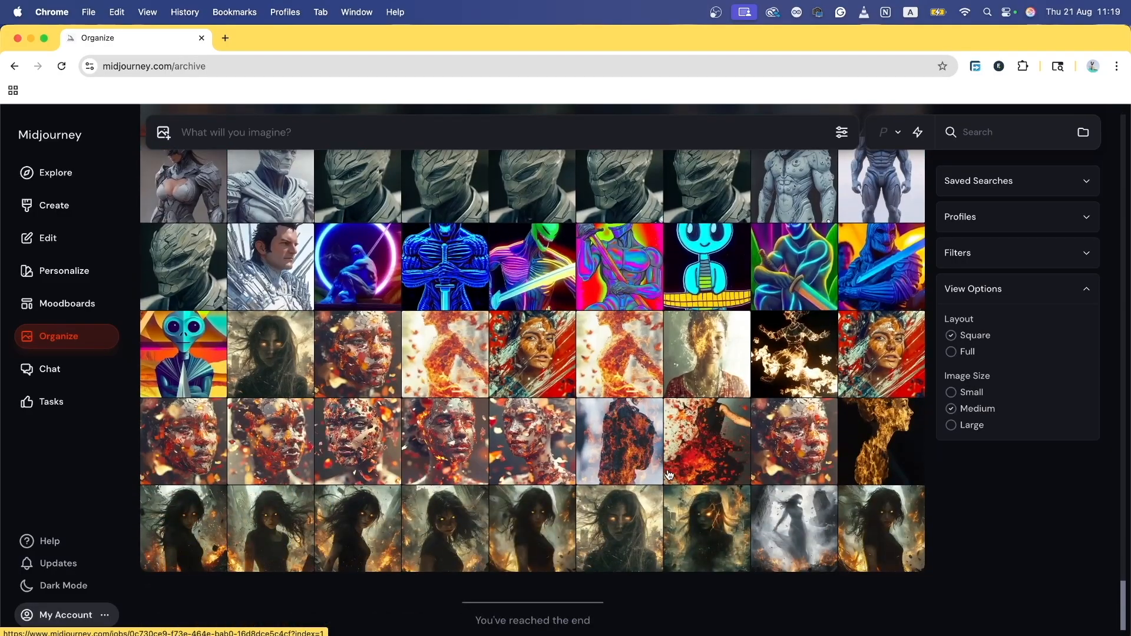
{"action": "scroll", "coordinate": [668, 475], "scroll_direction": "up", "scroll_amount": 15}
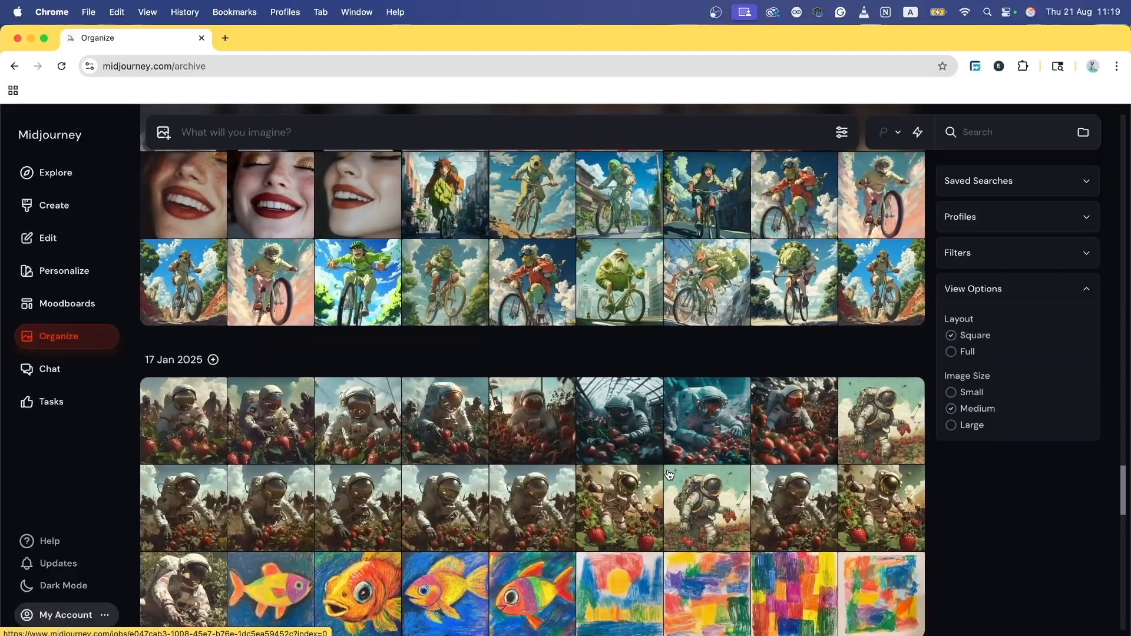
{"action": "scroll", "coordinate": [669, 475], "scroll_direction": "up", "scroll_amount": 5}
{"action": "scroll", "coordinate": [669, 475], "scroll_direction": "down", "scroll_amount": 7}
{"action": "scroll", "coordinate": [669, 475], "scroll_direction": "up", "scroll_amount": 5}
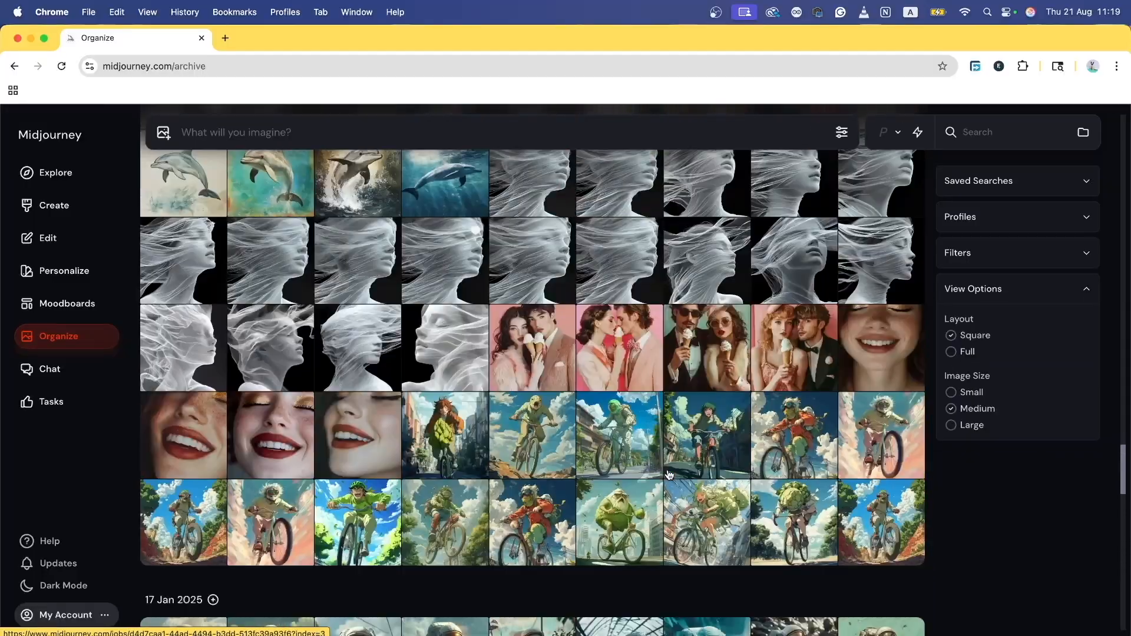
{"action": "scroll", "coordinate": [669, 475], "scroll_direction": "up", "scroll_amount": 2}
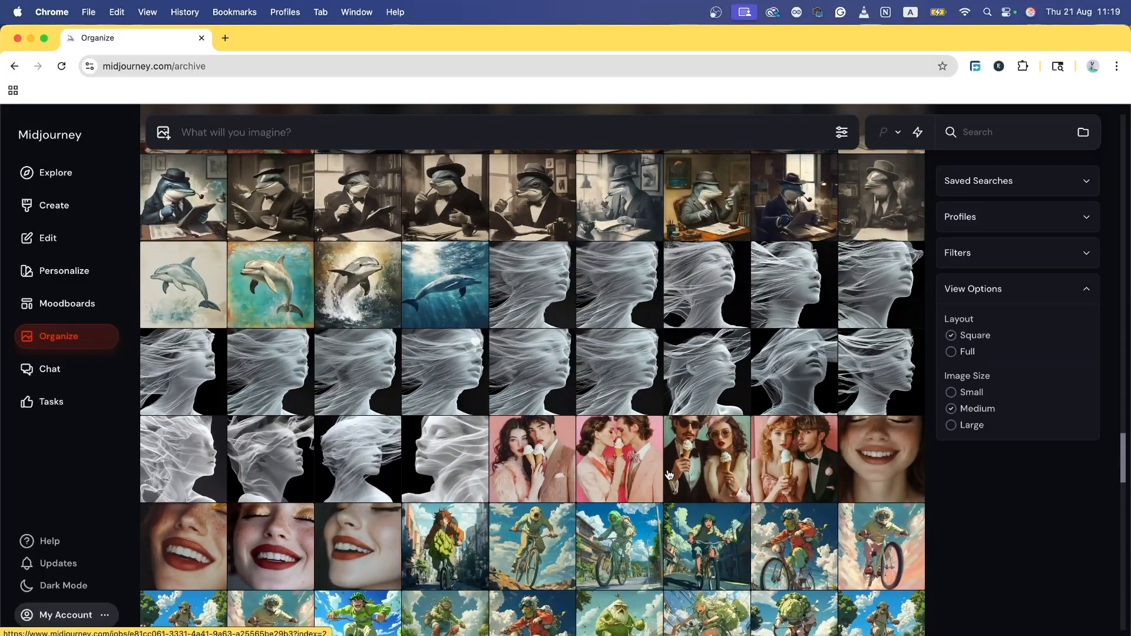
{"action": "scroll", "coordinate": [669, 475], "scroll_direction": "down", "scroll_amount": 3}
{"action": "scroll", "coordinate": [669, 475], "scroll_direction": "up", "scroll_amount": 15}
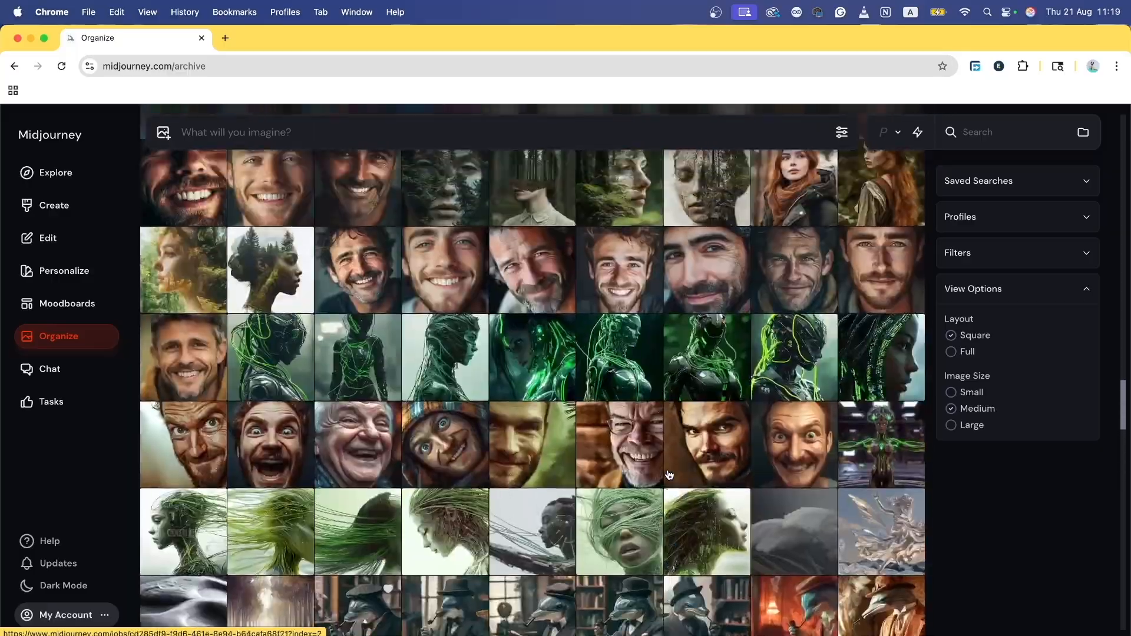
{"action": "scroll", "coordinate": [668, 475], "scroll_direction": "up", "scroll_amount": 20}
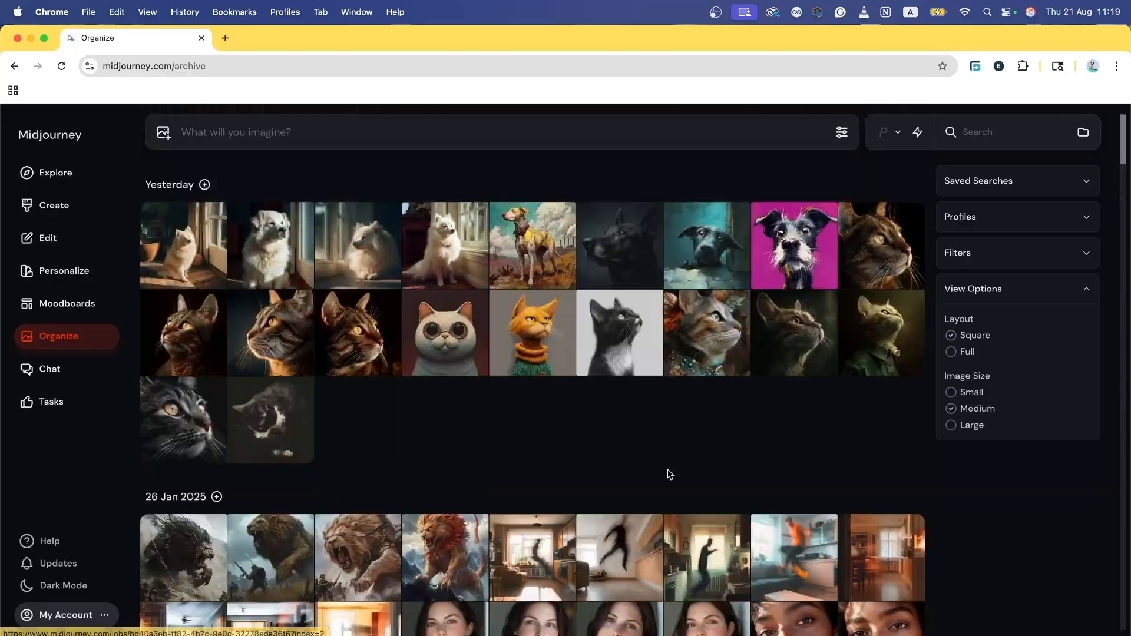
Step: Open the perfume image in Explore and highlight its prompt's opening phrase and 'Tom'
{"action": "left_click", "coordinate": [73, 175]}
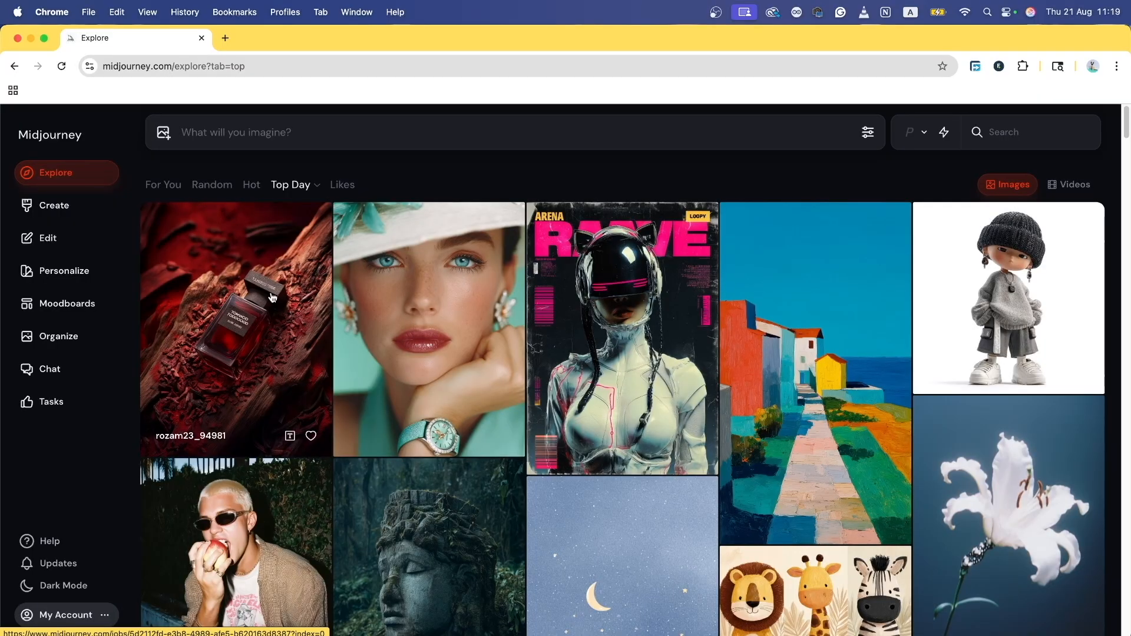
{"action": "left_click", "coordinate": [204, 321]}
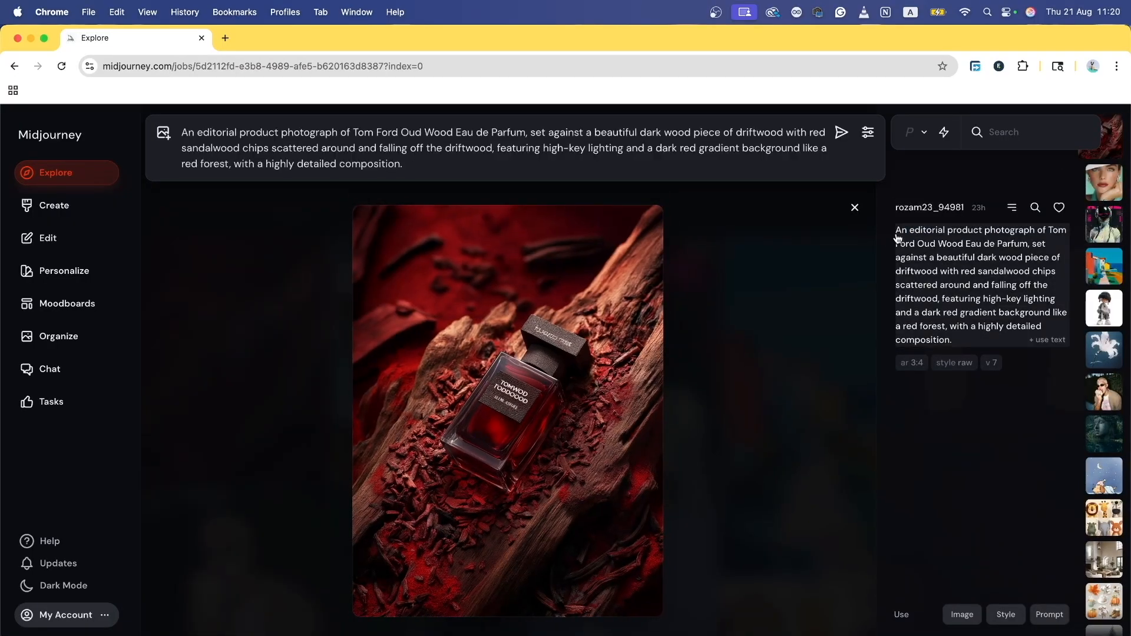
{"action": "left_click_drag", "start_coordinate": [897, 235], "coordinate": [1039, 238]}
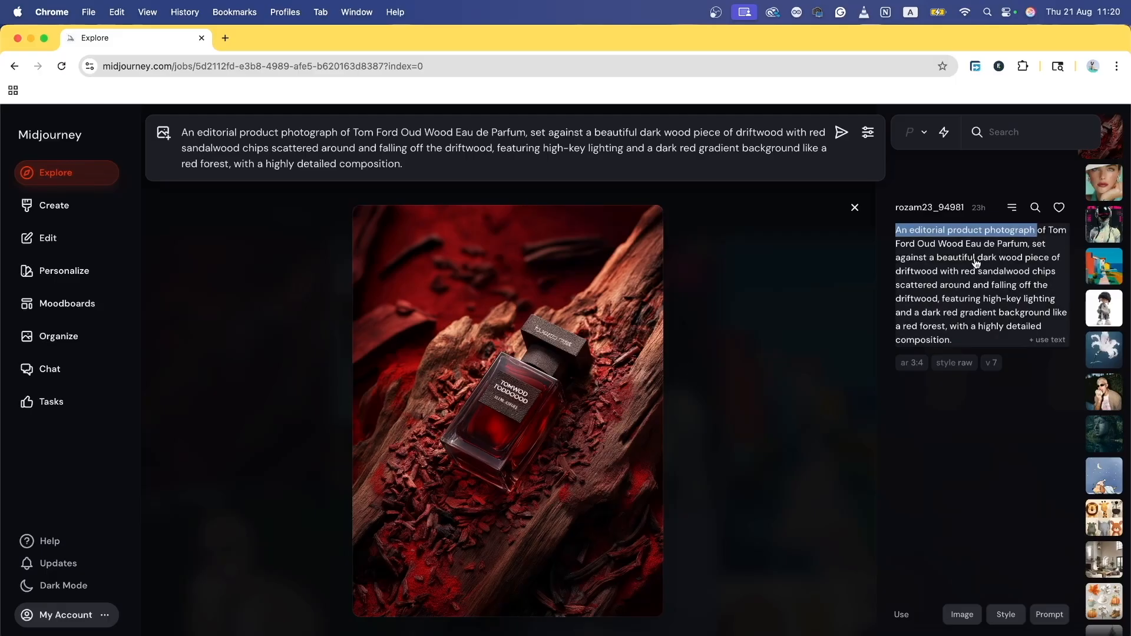
{"action": "double_click", "coordinate": [1058, 231]}
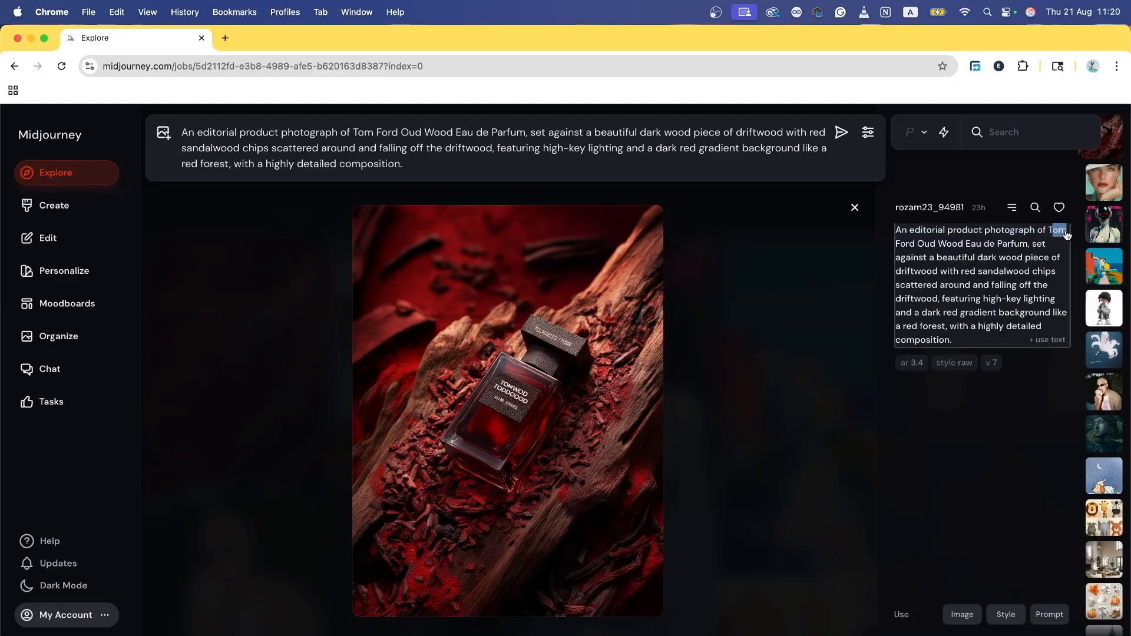
{"action": "left_click", "coordinate": [965, 274]}
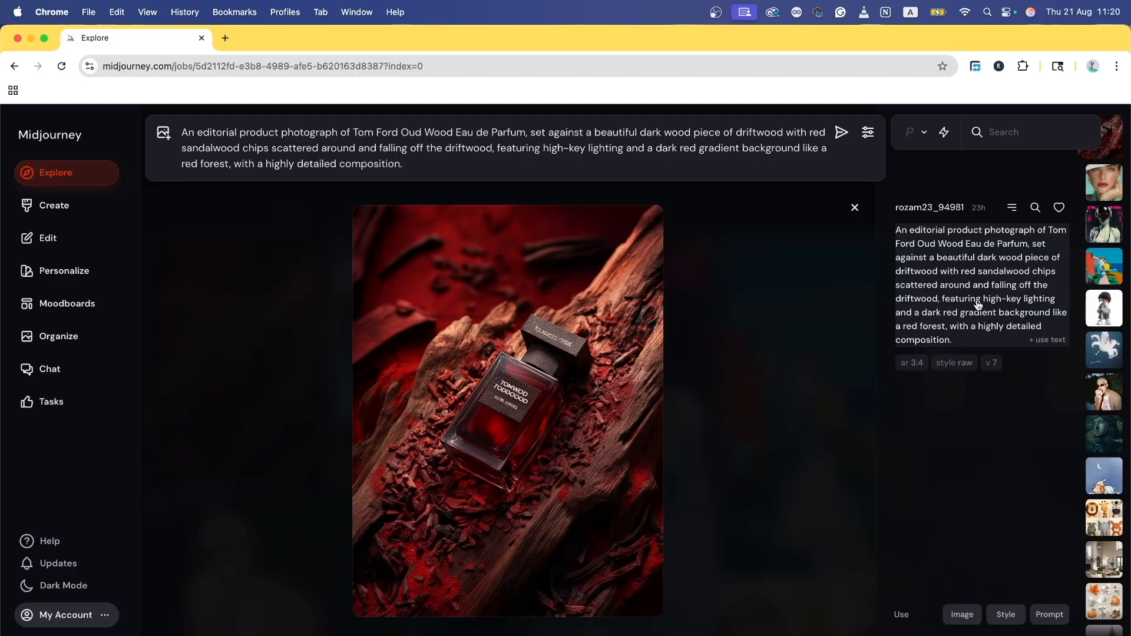
Step: Highlight 'high-key lighting', 'dark red gradient background', 'highly detailed' and 'forest' in the prompt
{"action": "left_click_drag", "start_coordinate": [981, 302], "coordinate": [1057, 303]}
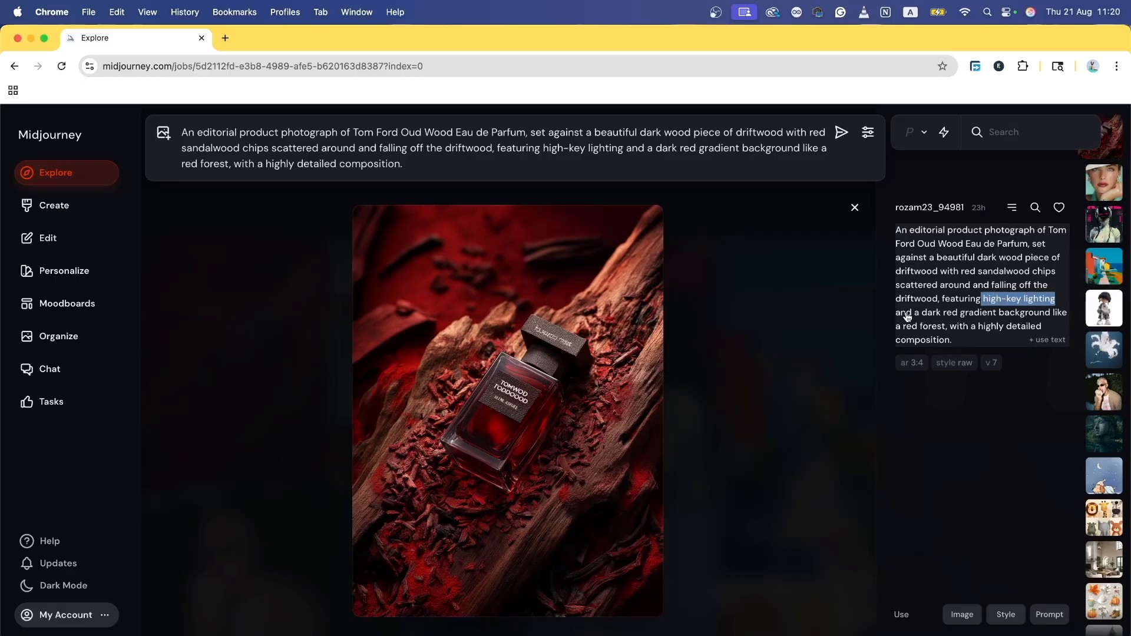
{"action": "left_click_drag", "start_coordinate": [923, 314], "coordinate": [1052, 322]}
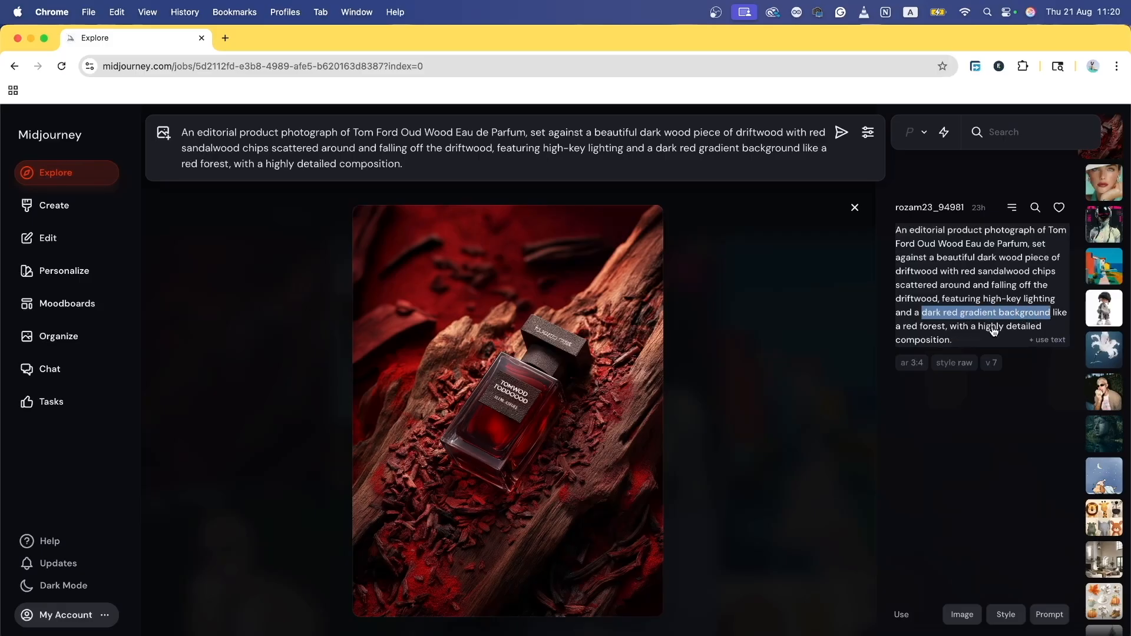
{"action": "left_click_drag", "start_coordinate": [977, 328], "coordinate": [1049, 332]}
{"action": "left_click_drag", "start_coordinate": [920, 328], "coordinate": [959, 330]}
Step: View the perfume image full size, close it, and return to the Create page
{"action": "left_click", "coordinate": [588, 357]}
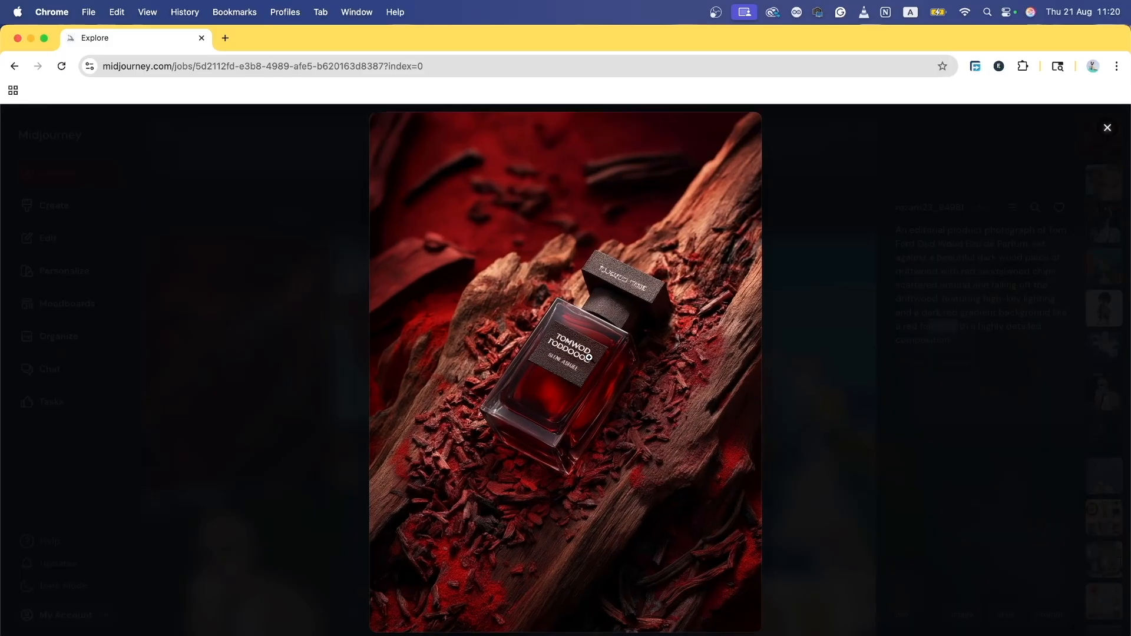
{"action": "left_click", "coordinate": [1107, 128]}
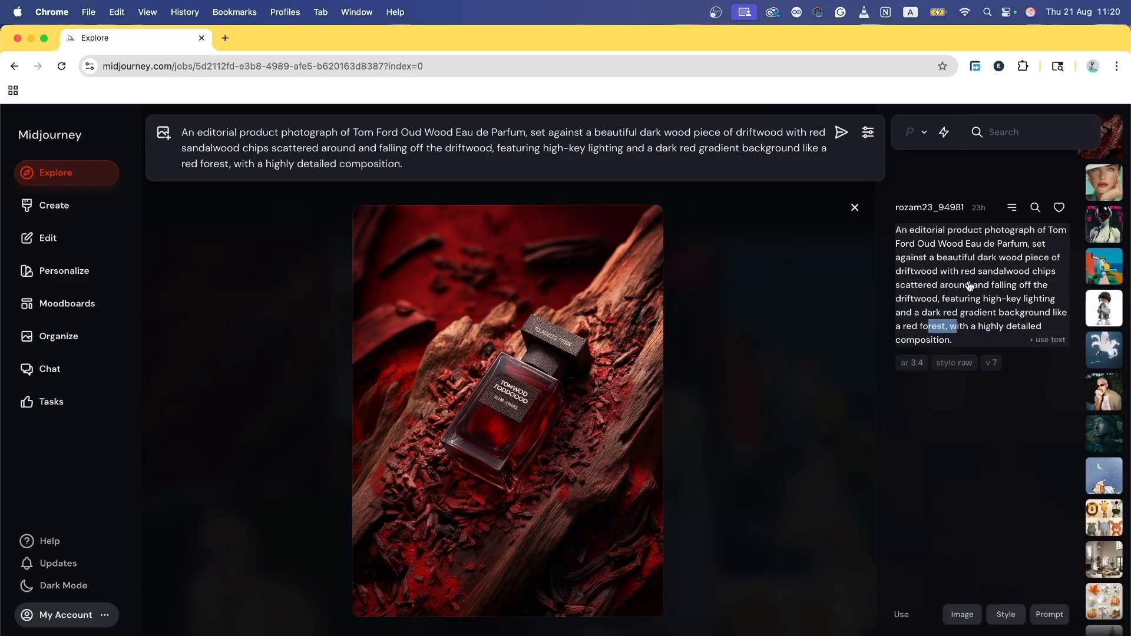
{"action": "left_click", "coordinate": [212, 377]}
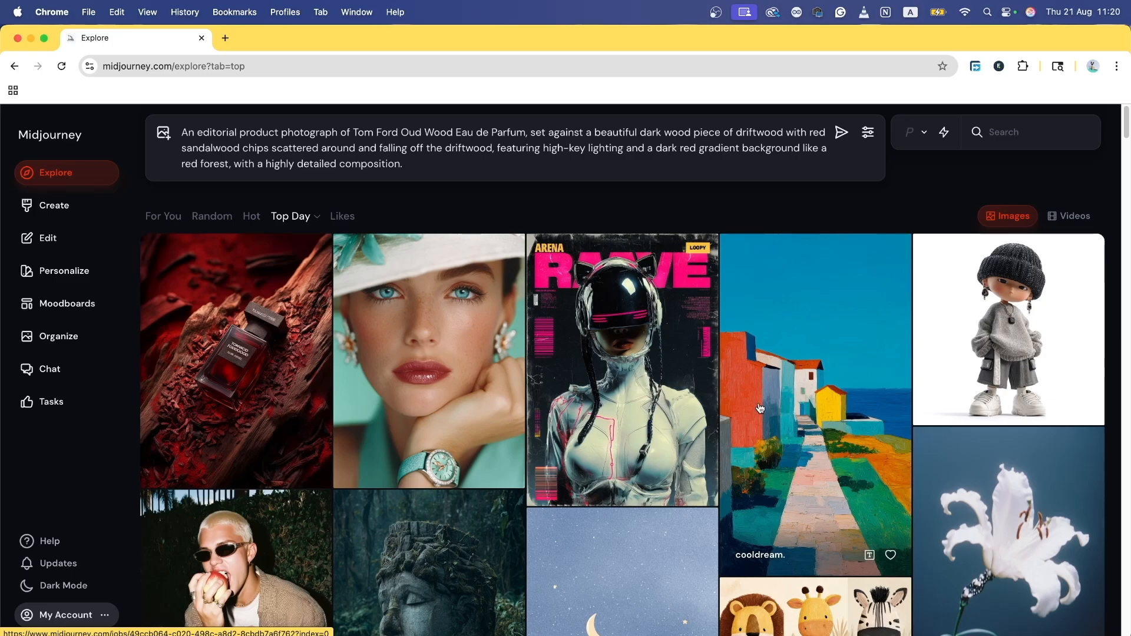
{"action": "left_click", "coordinate": [54, 205]}
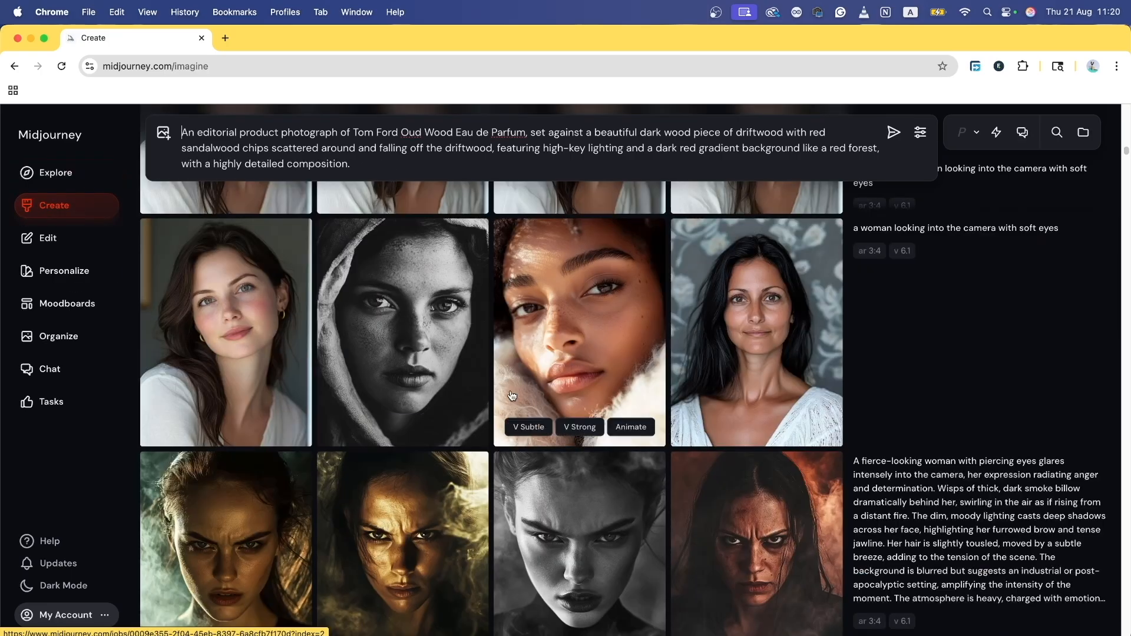
{"action": "scroll", "coordinate": [636, 356], "scroll_direction": "up", "scroll_amount": 20}
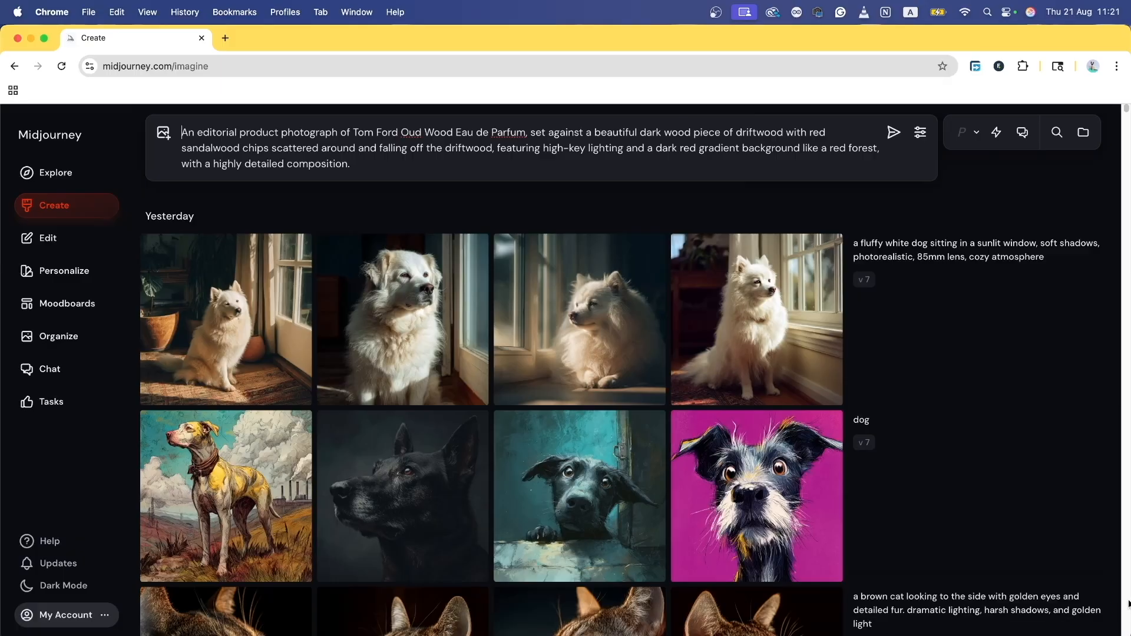
Step: Show the Top Day feed of community videos on Explore
{"action": "mouse_move", "coordinate": [599, 426]}
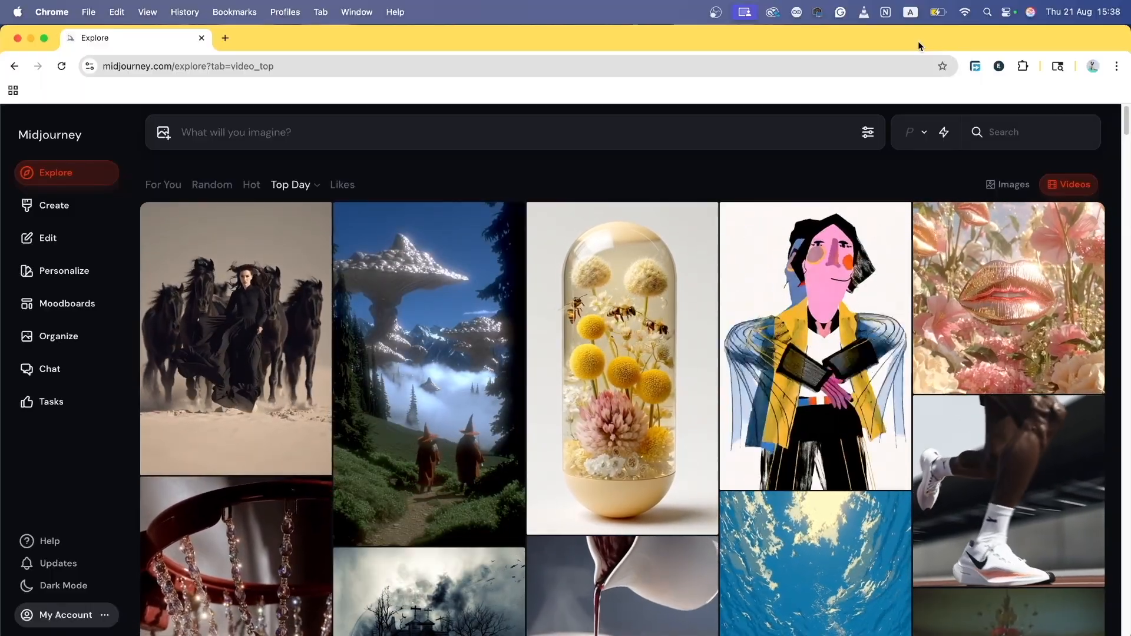
Step: Open the settings panel showing 1:1 Square size, version 7 and Fast speed
{"action": "left_click", "coordinate": [868, 132]}
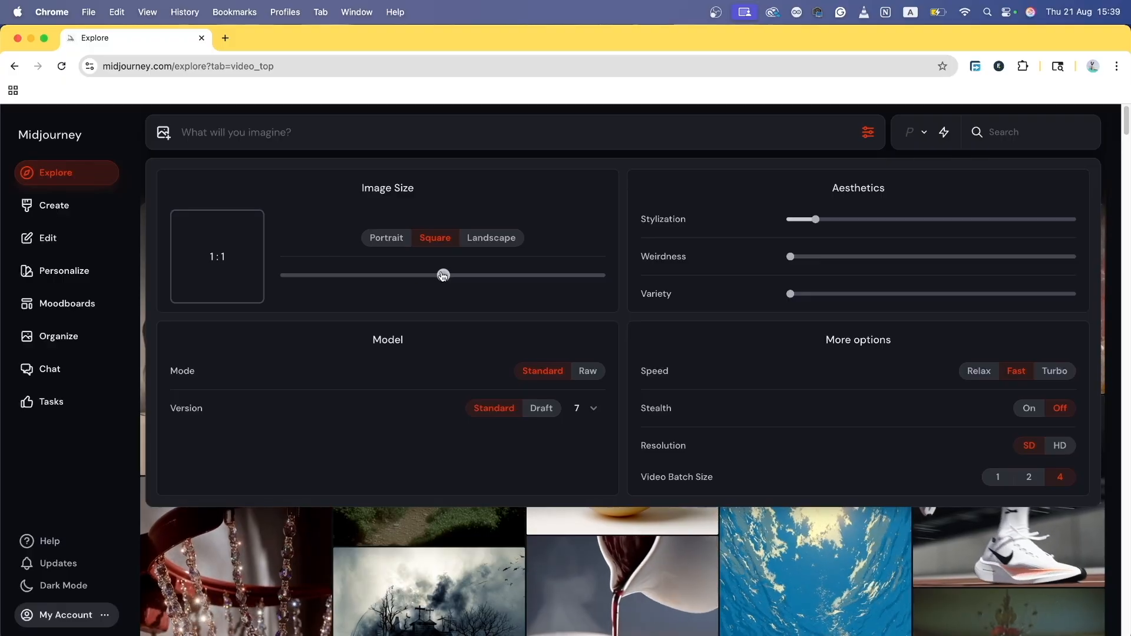
Step: Try the square 1:1 and landscape 3:2 ratios, then settle on portrait 2:3
{"action": "left_click_drag", "start_coordinate": [443, 276], "coordinate": [527, 278]}
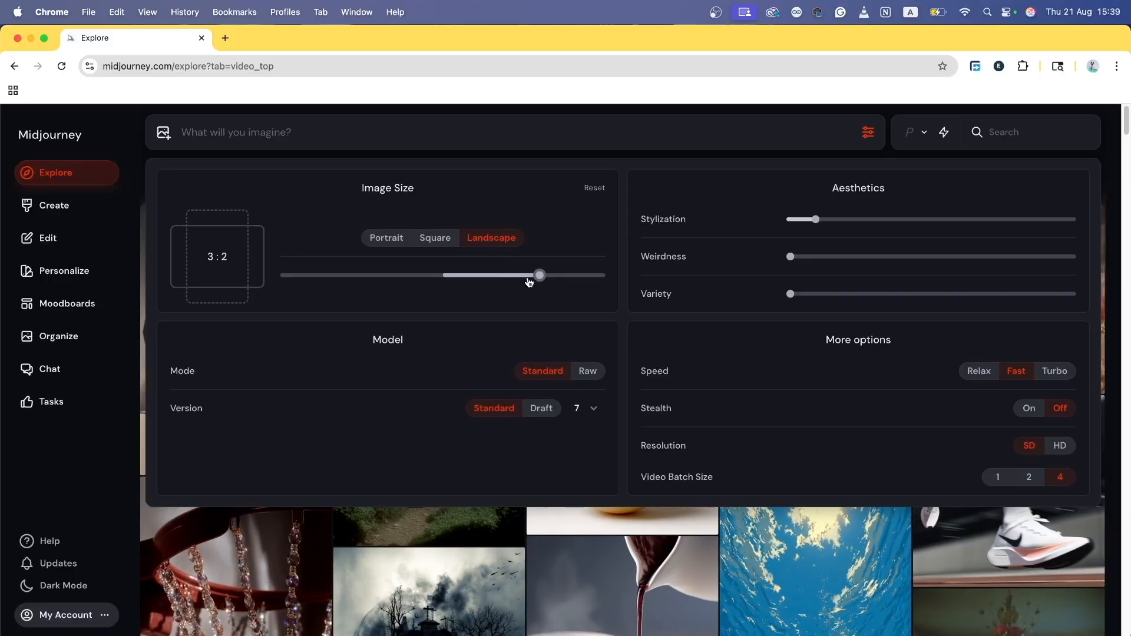
{"action": "left_click", "coordinate": [587, 191]}
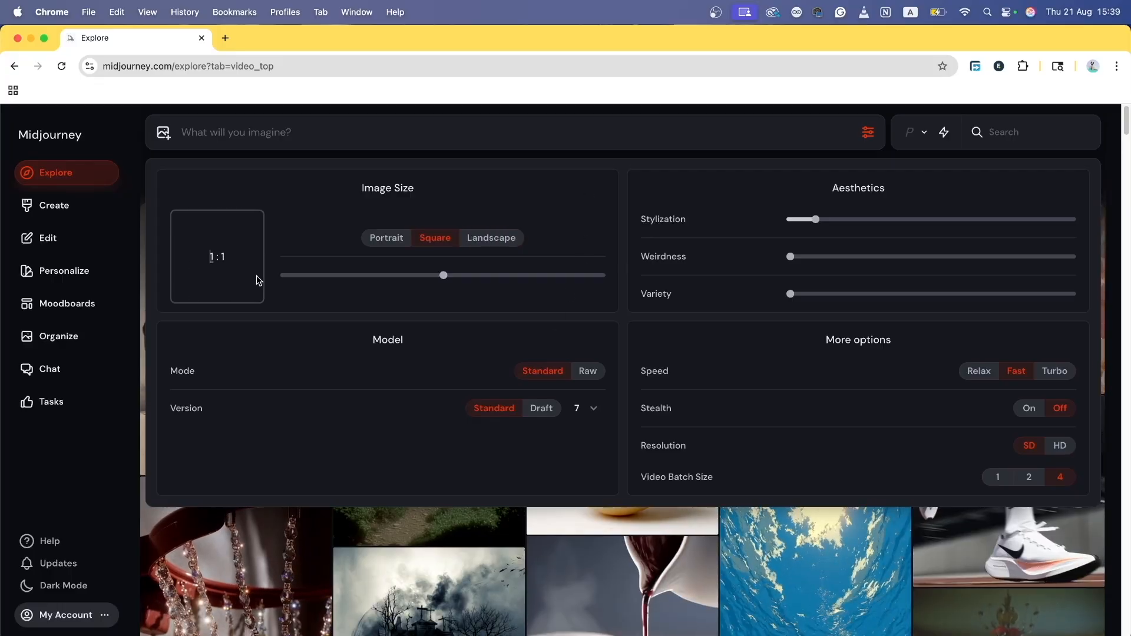
{"action": "left_click", "coordinate": [226, 252]}
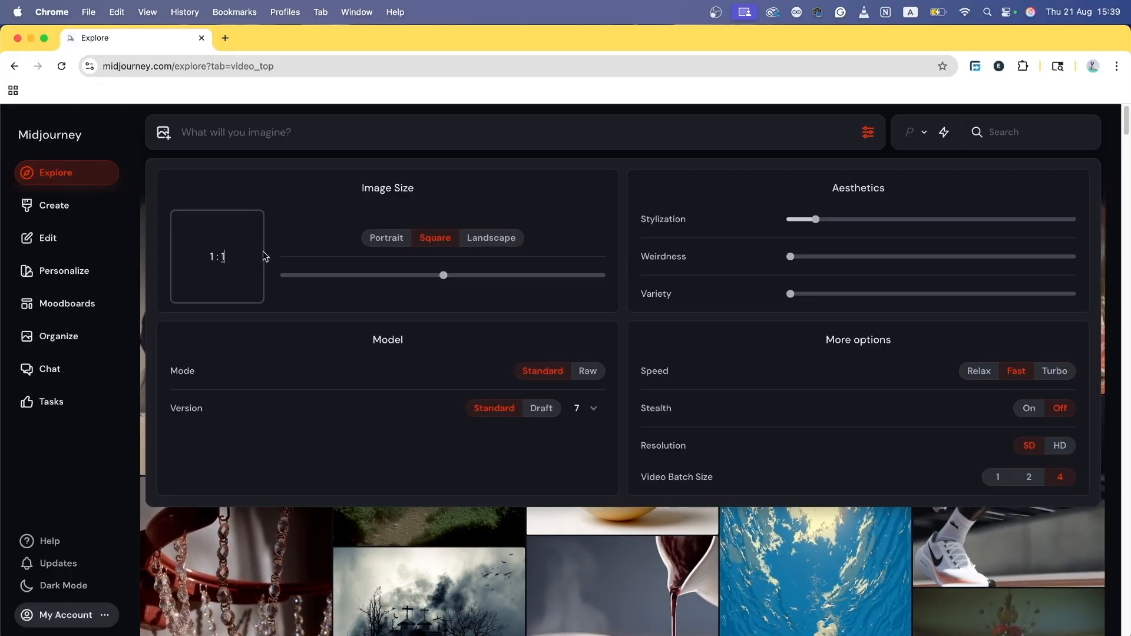
{"action": "left_click_drag", "start_coordinate": [444, 276], "coordinate": [540, 275]}
{"action": "left_click", "coordinate": [221, 229]}
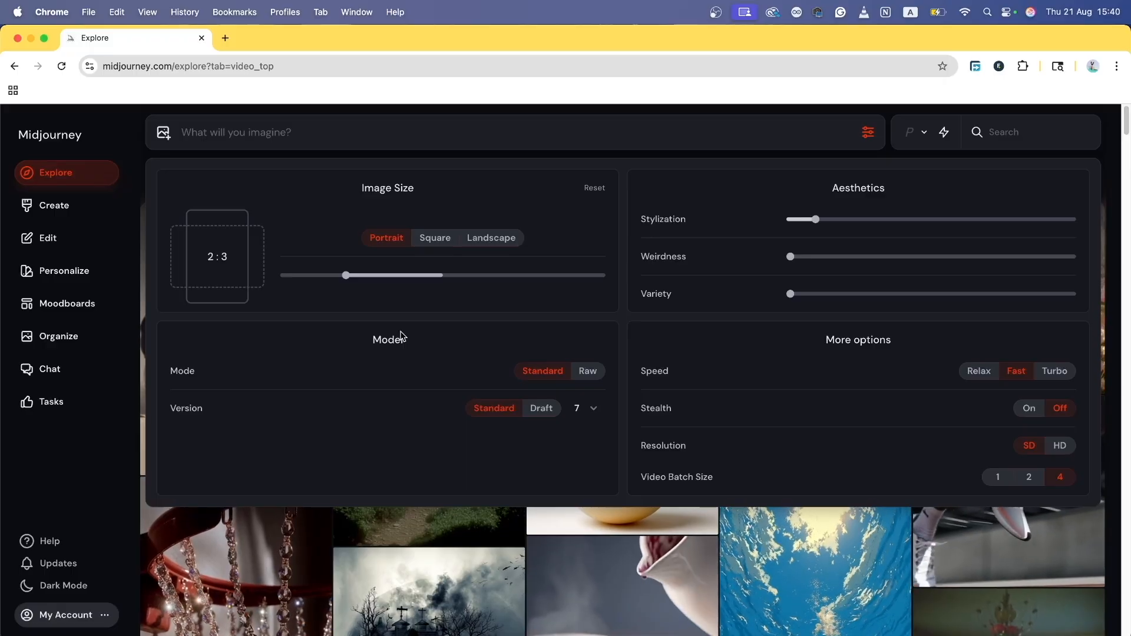
{"action": "left_click", "coordinate": [585, 408]}
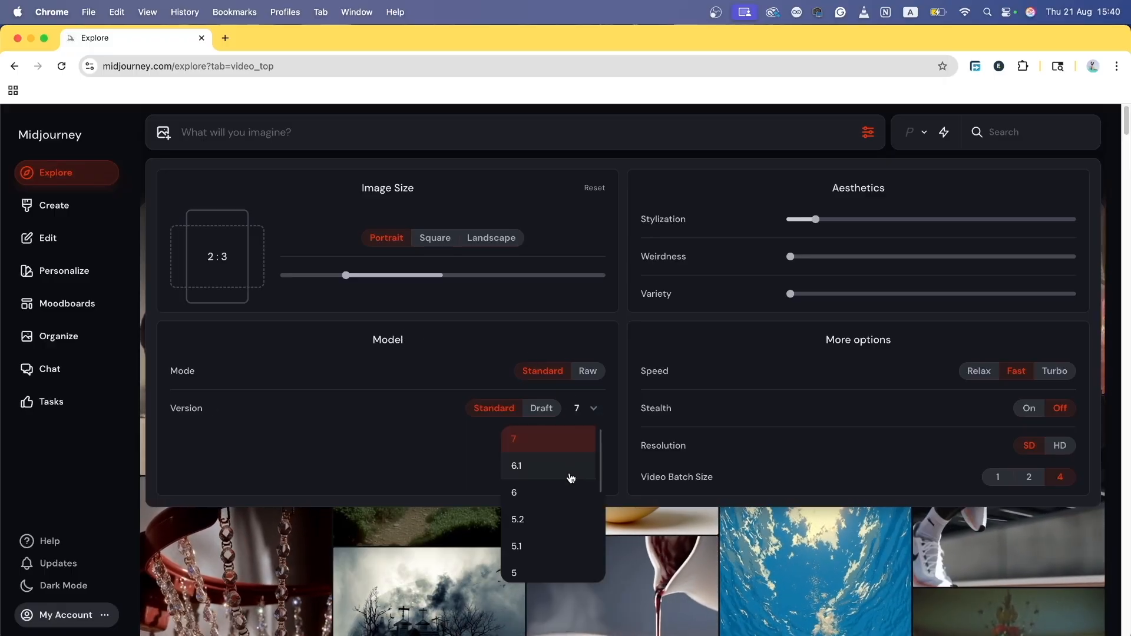
{"action": "scroll", "coordinate": [571, 478], "scroll_direction": "down", "scroll_amount": 5}
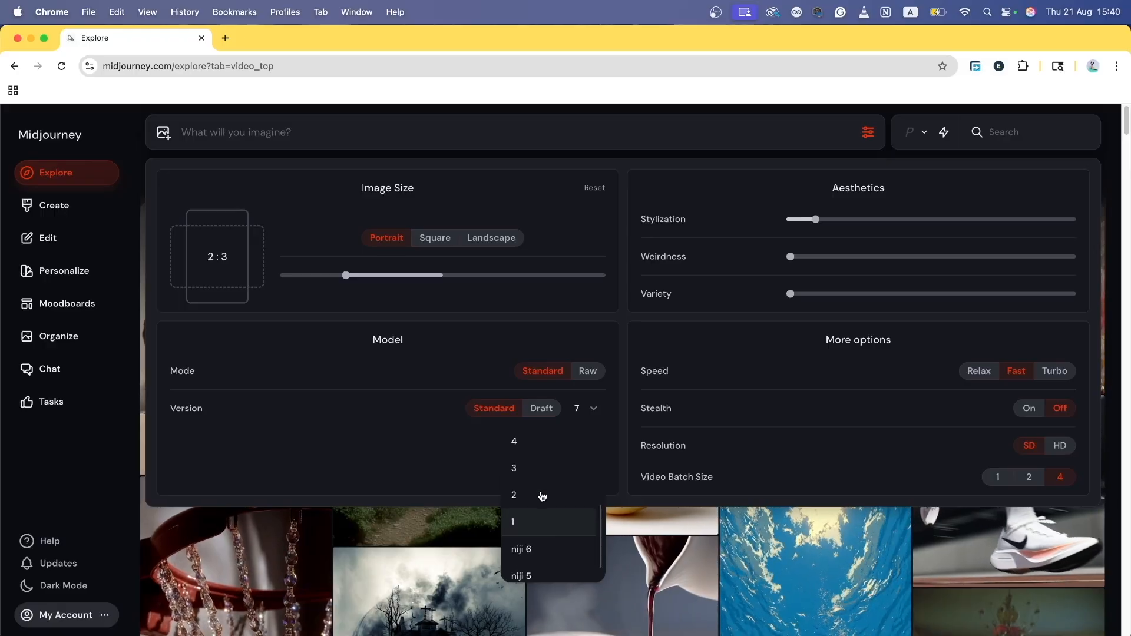
{"action": "scroll", "coordinate": [542, 497], "scroll_direction": "up", "scroll_amount": 5}
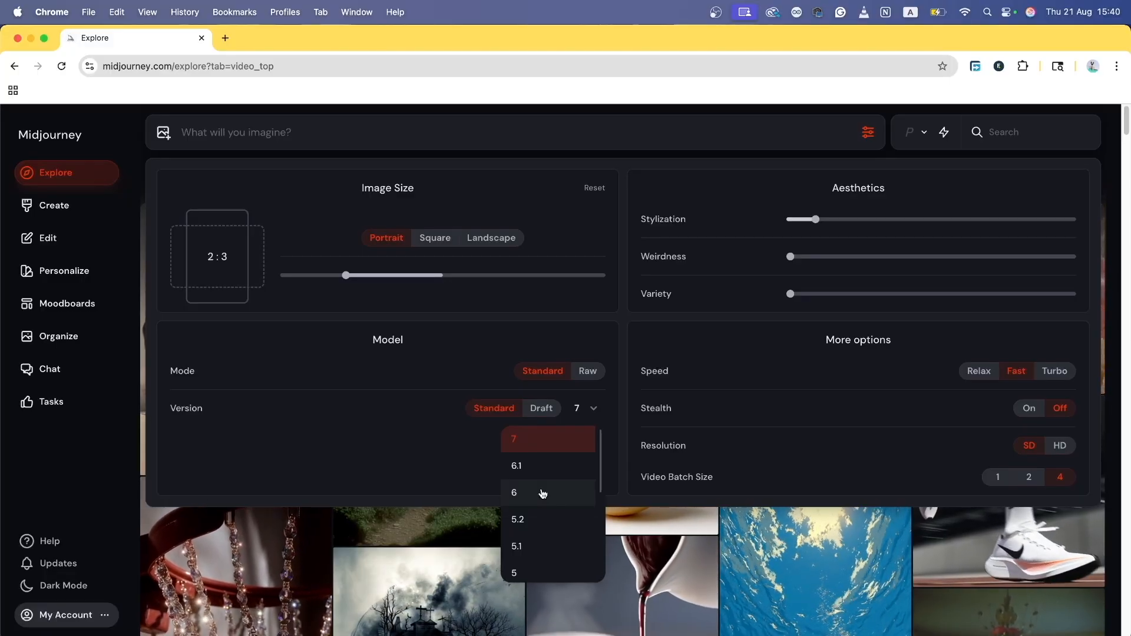
{"action": "left_click", "coordinate": [541, 407]}
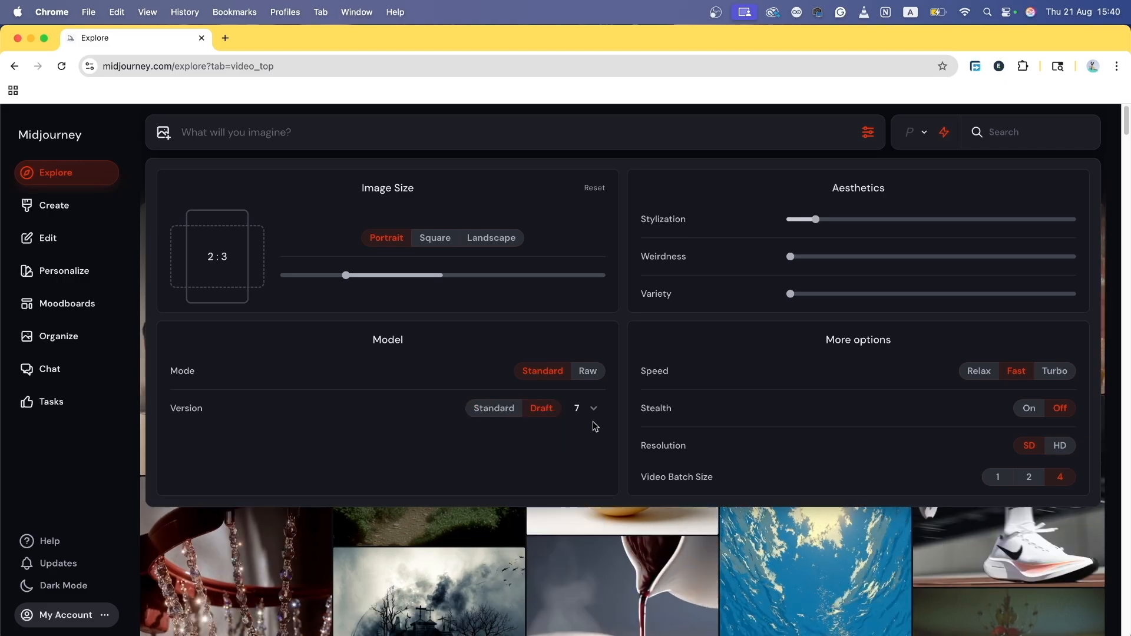
{"action": "left_click", "coordinate": [597, 417]}
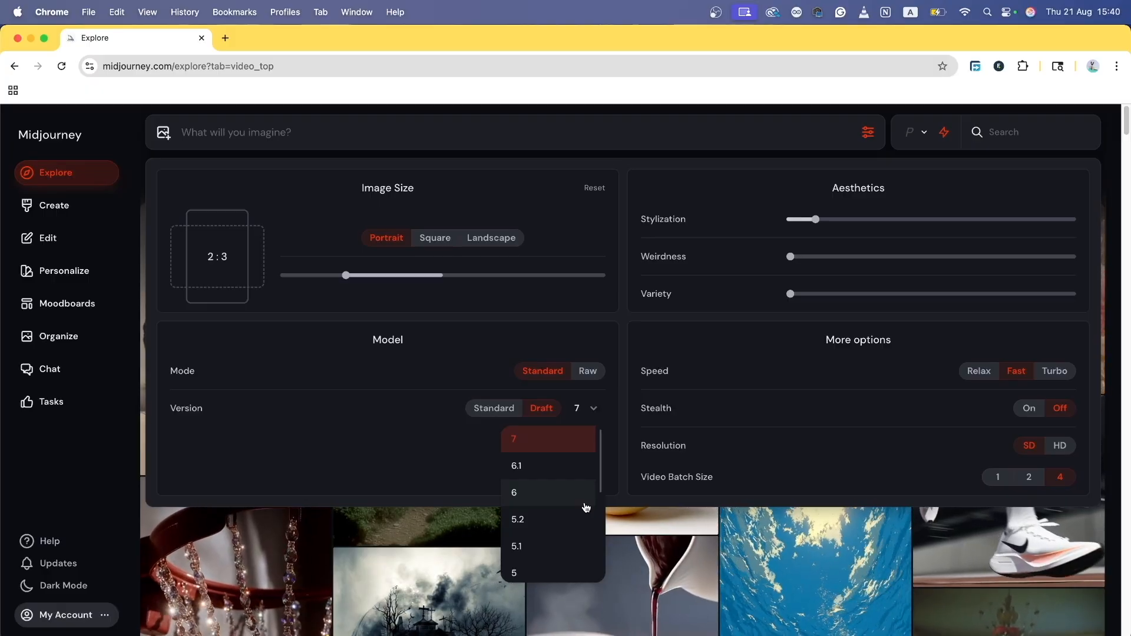
{"action": "scroll", "coordinate": [551, 508], "scroll_direction": "down", "scroll_amount": 5}
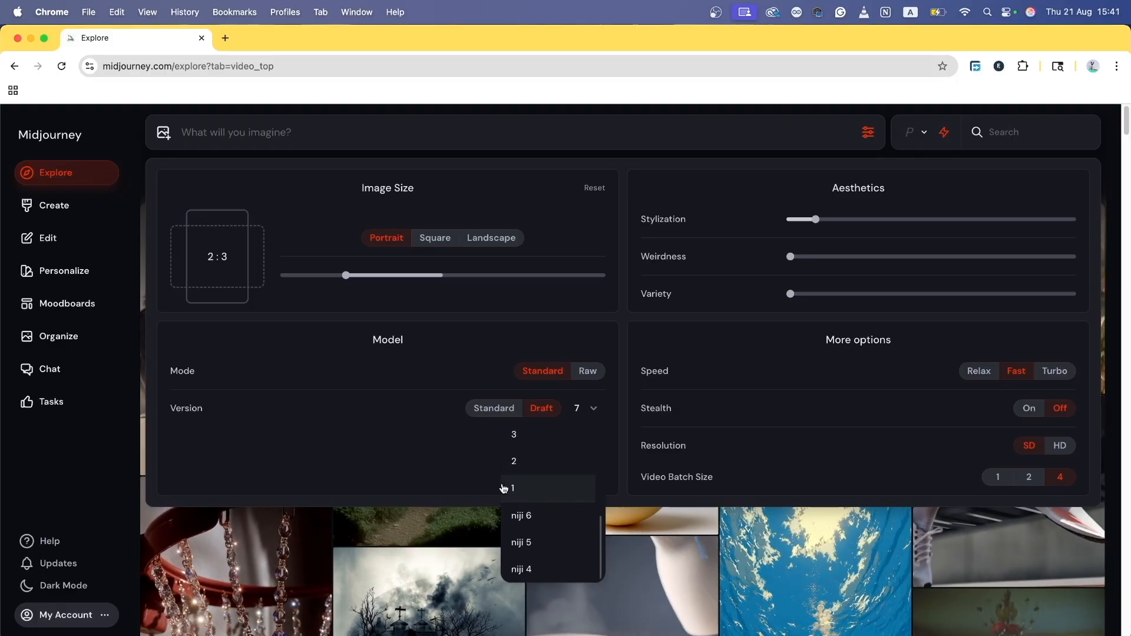
{"action": "scroll", "coordinate": [575, 538], "scroll_direction": "up", "scroll_amount": 5}
{"action": "scroll", "coordinate": [576, 537], "scroll_direction": "down", "scroll_amount": 5}
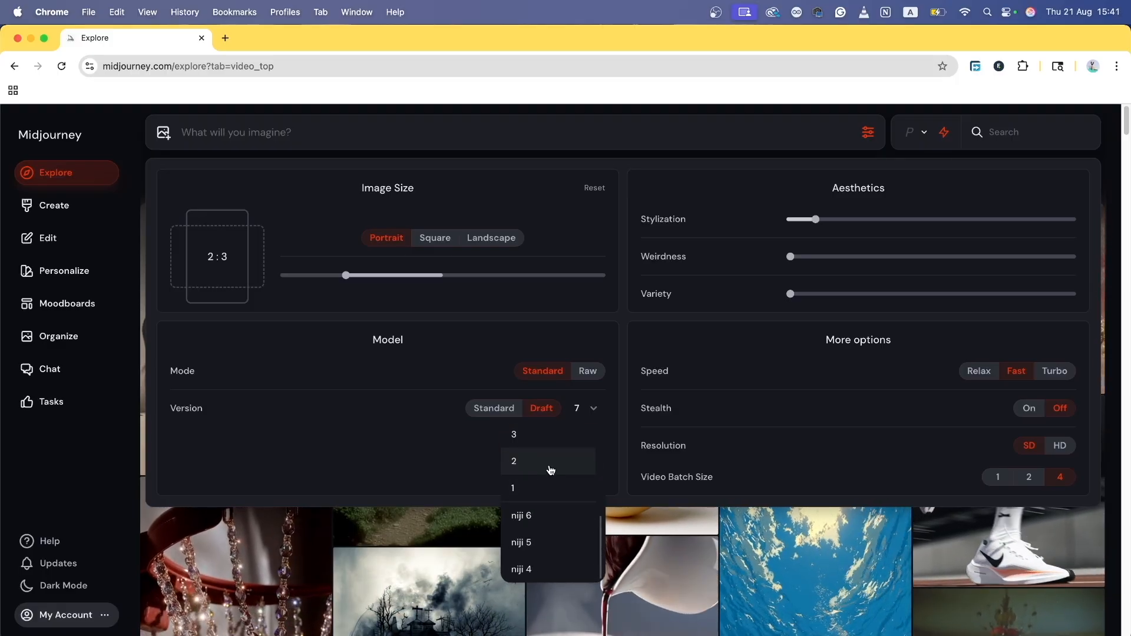
{"action": "scroll", "coordinate": [551, 470], "scroll_direction": "up", "scroll_amount": 5}
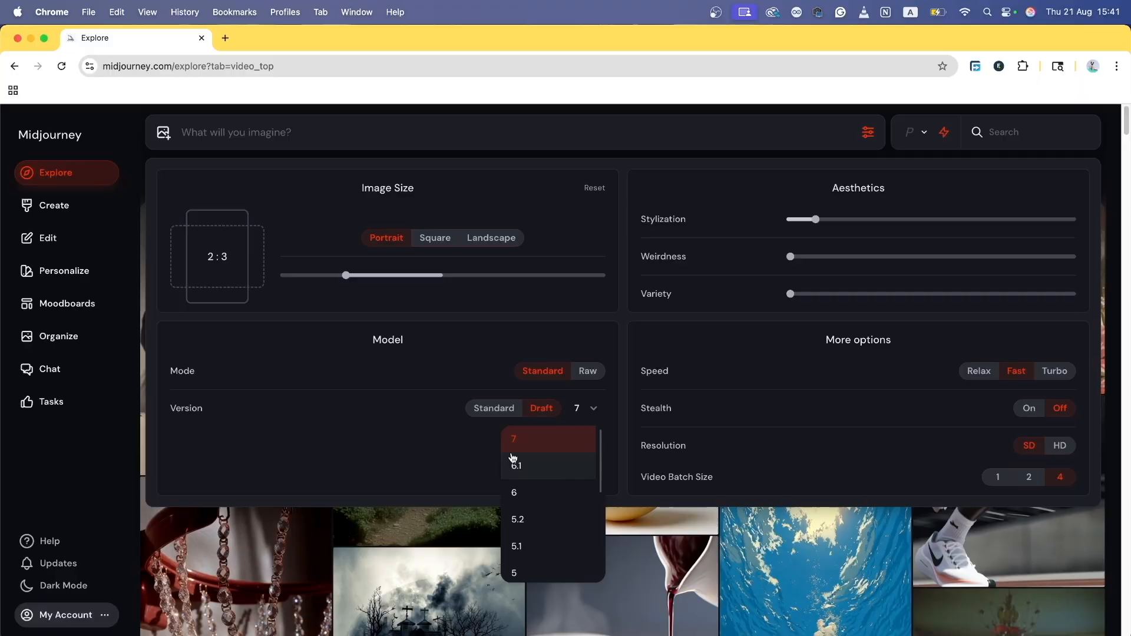
{"action": "left_click", "coordinate": [451, 462]}
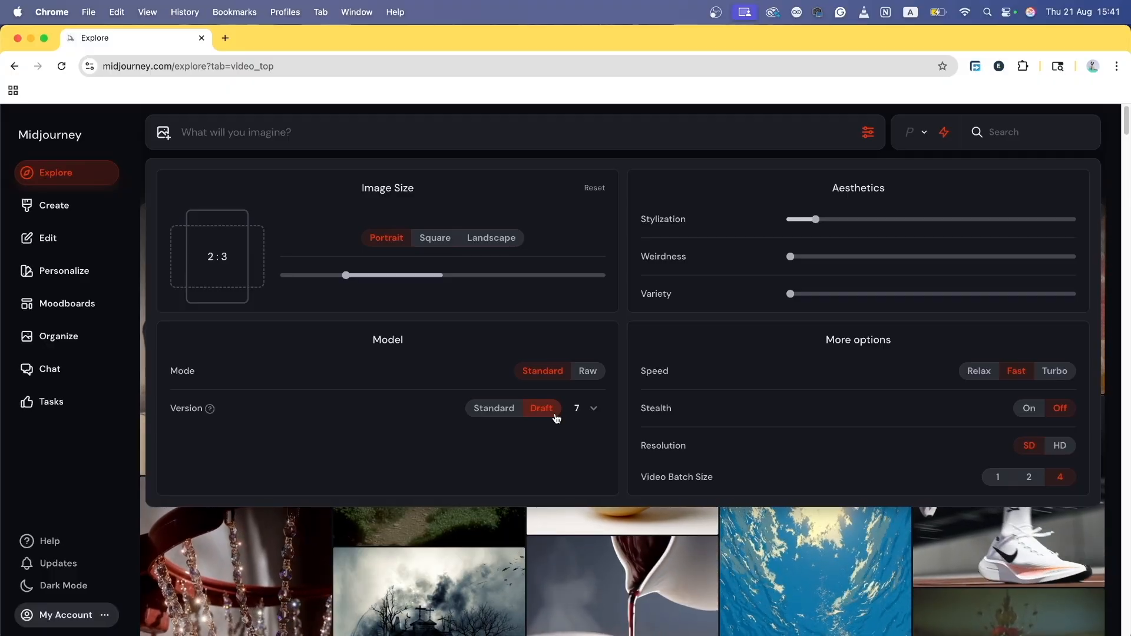
{"action": "left_click", "coordinate": [495, 408]}
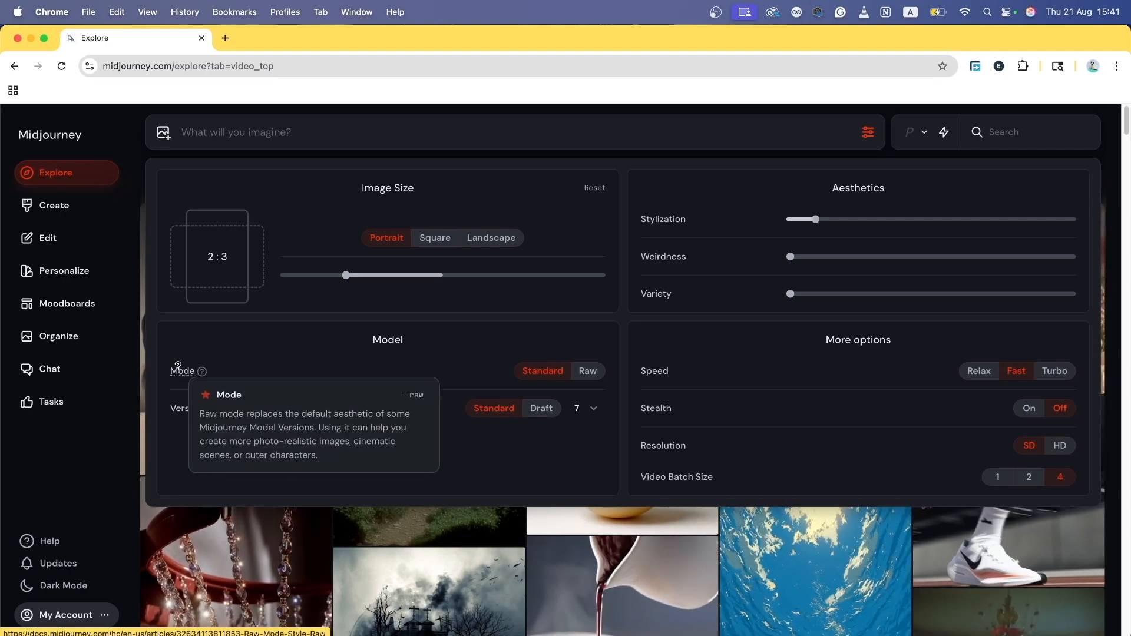
{"action": "mouse_move", "coordinate": [178, 366]}
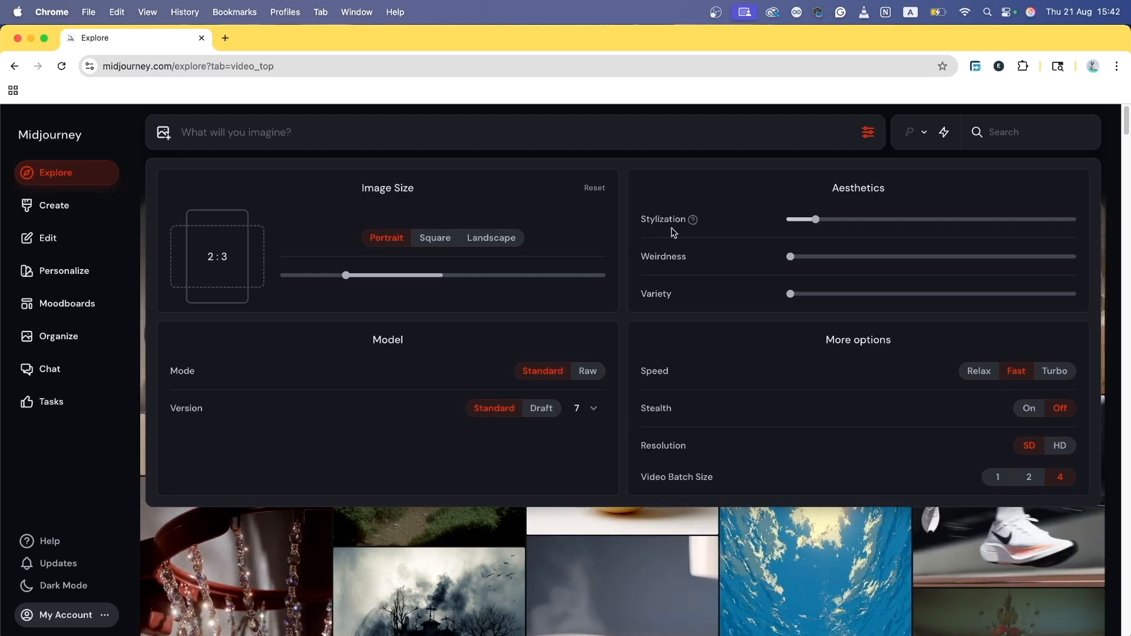
{"action": "mouse_move", "coordinate": [814, 227]}
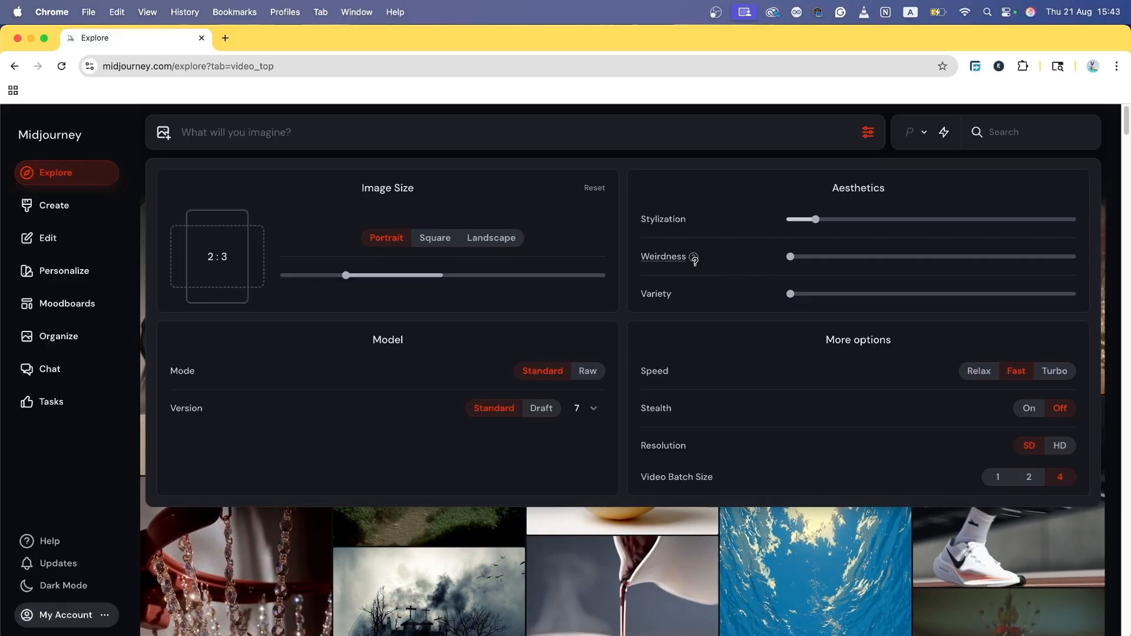
Step: Review the Image Size, Aesthetics, Model and More options sections of the settings panel
{"action": "mouse_move", "coordinate": [684, 257]}
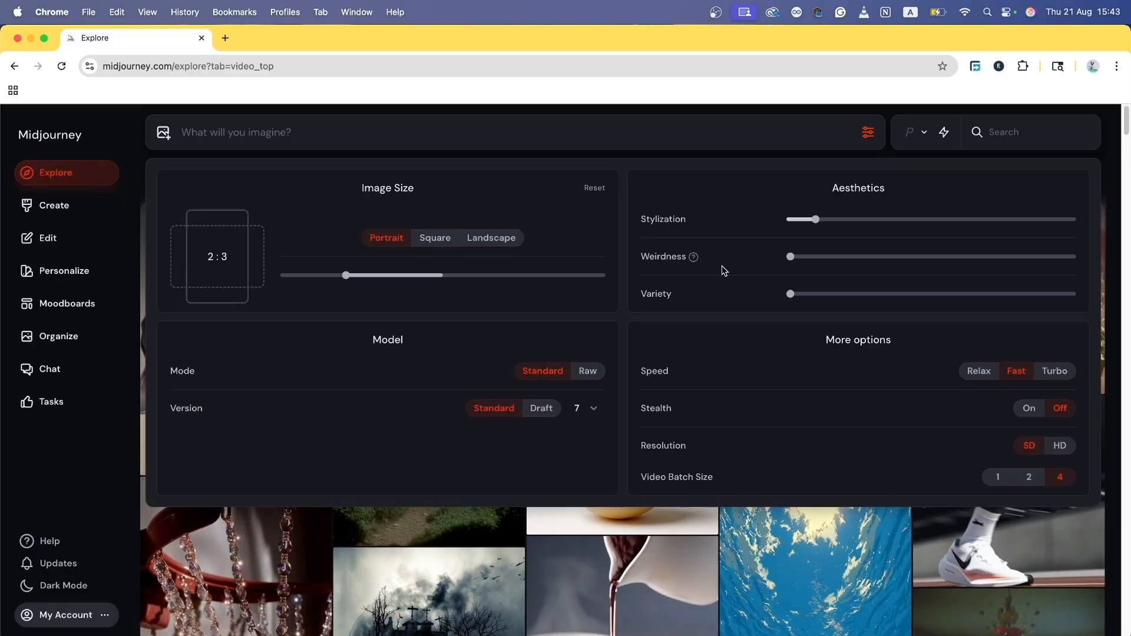
{"action": "mouse_move", "coordinate": [790, 259]}
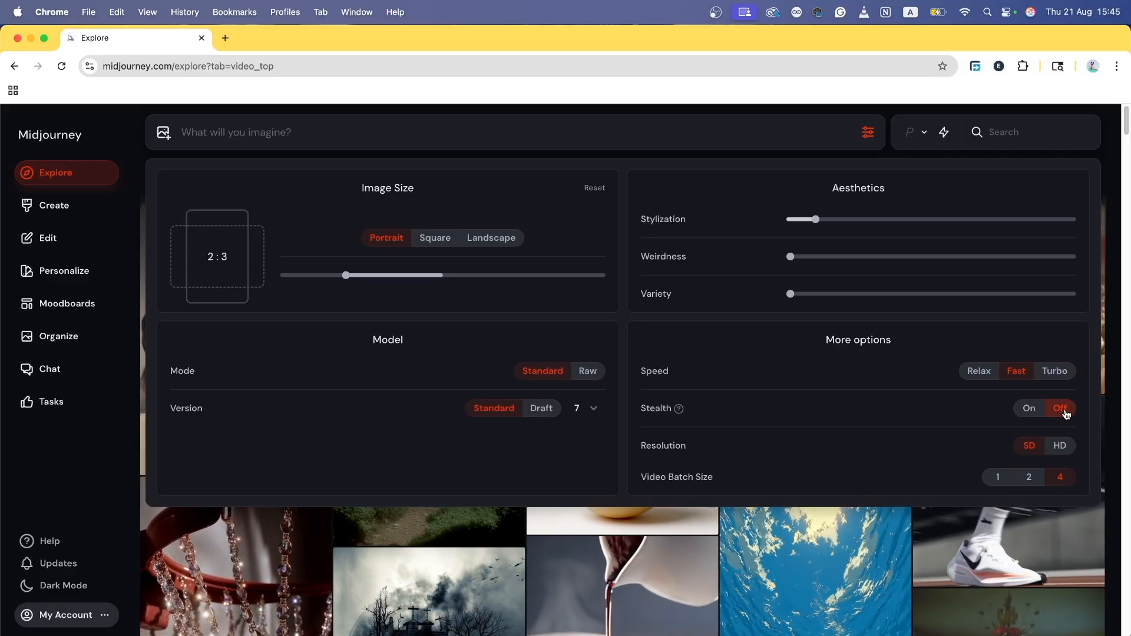
Step: Switch Stealth on briefly, then leave it Off
{"action": "left_click", "coordinate": [1028, 409]}
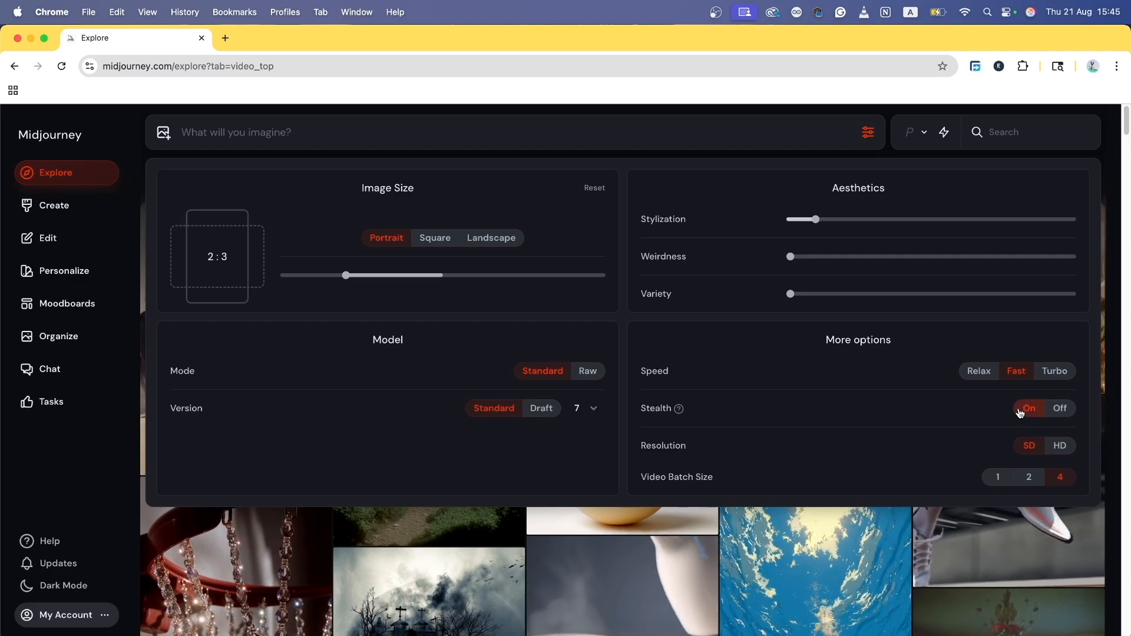
{"action": "left_click", "coordinate": [1061, 412]}
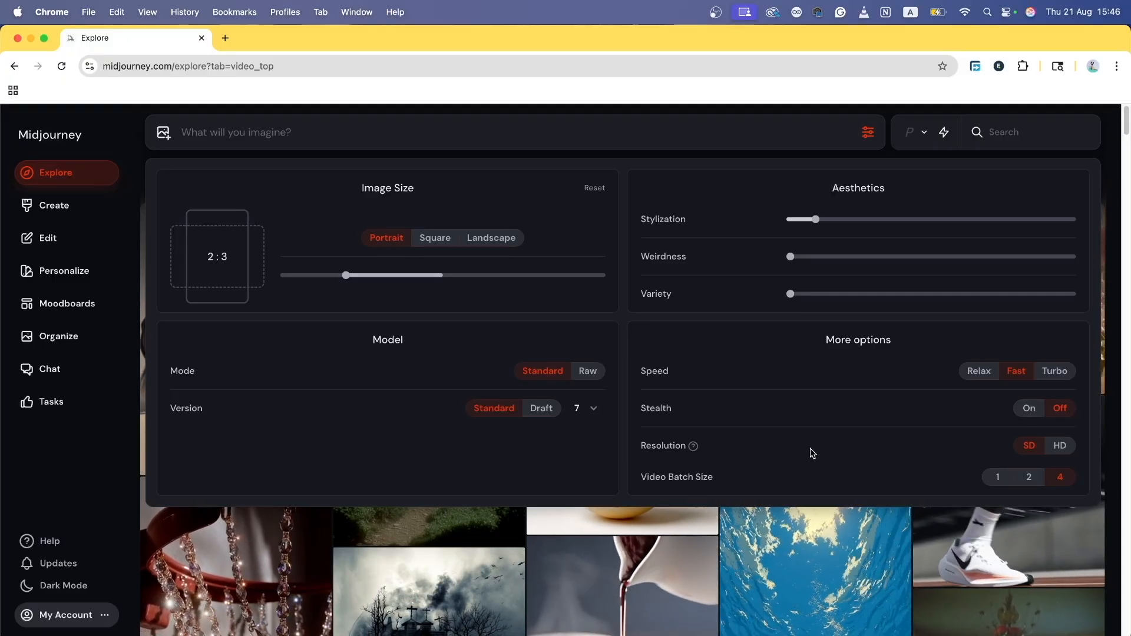
{"action": "mouse_move", "coordinate": [686, 444]}
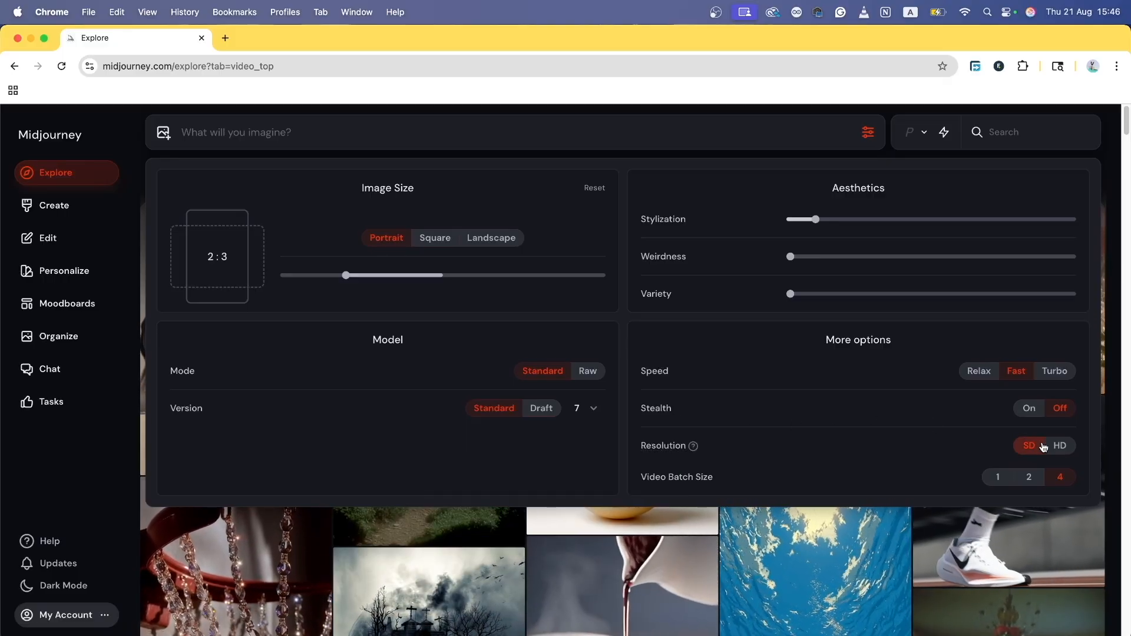
Step: Toggle Resolution between HD and SD, settling on HD
{"action": "left_click", "coordinate": [1062, 452]}
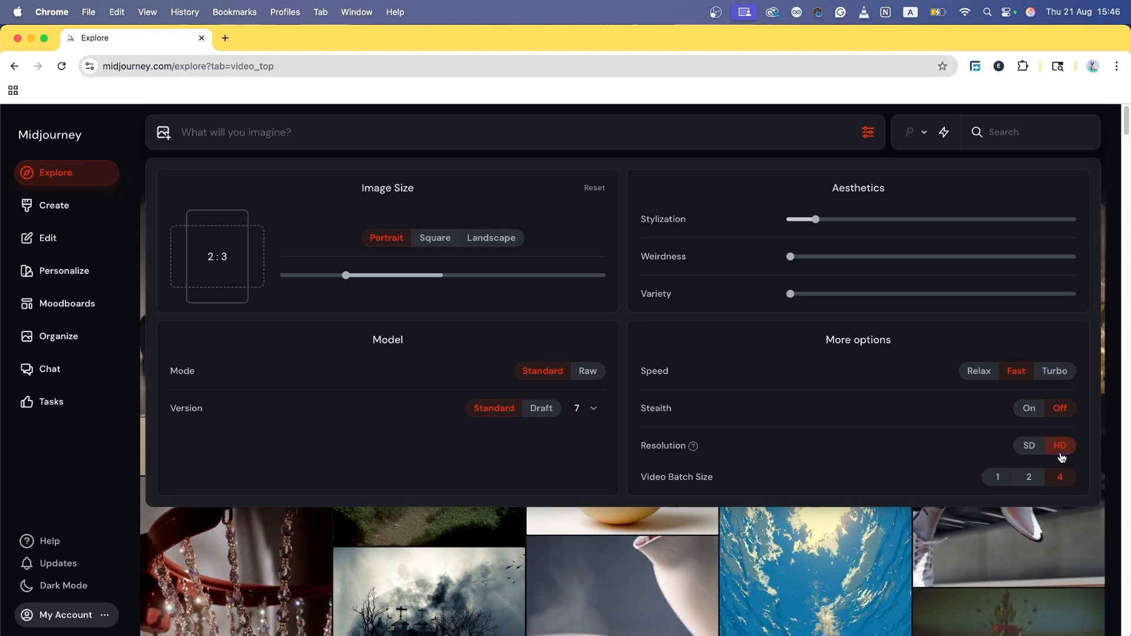
{"action": "left_click", "coordinate": [1030, 451]}
{"action": "left_click", "coordinate": [1068, 450]}
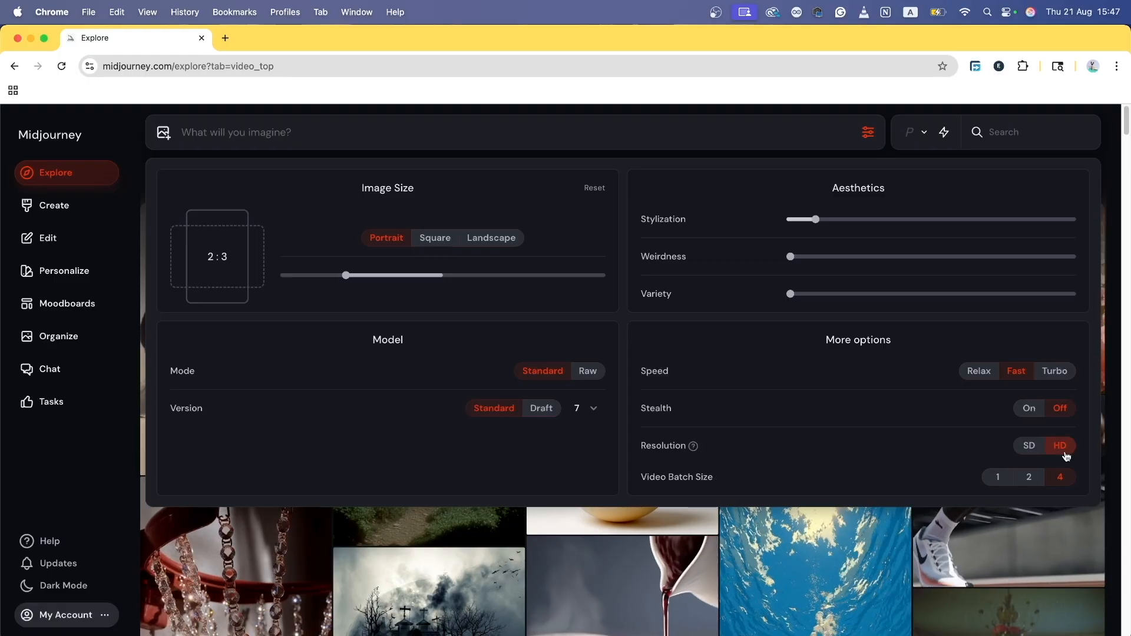
{"action": "left_click", "coordinate": [998, 477]}
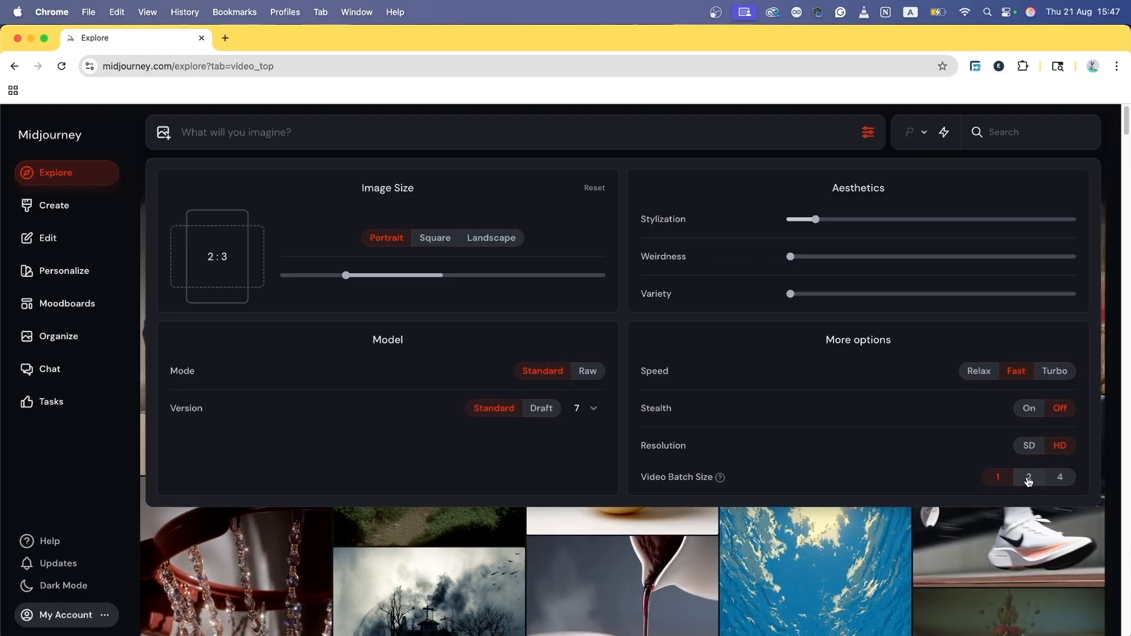
{"action": "left_click", "coordinate": [1029, 476]}
{"action": "left_click", "coordinate": [1068, 480]}
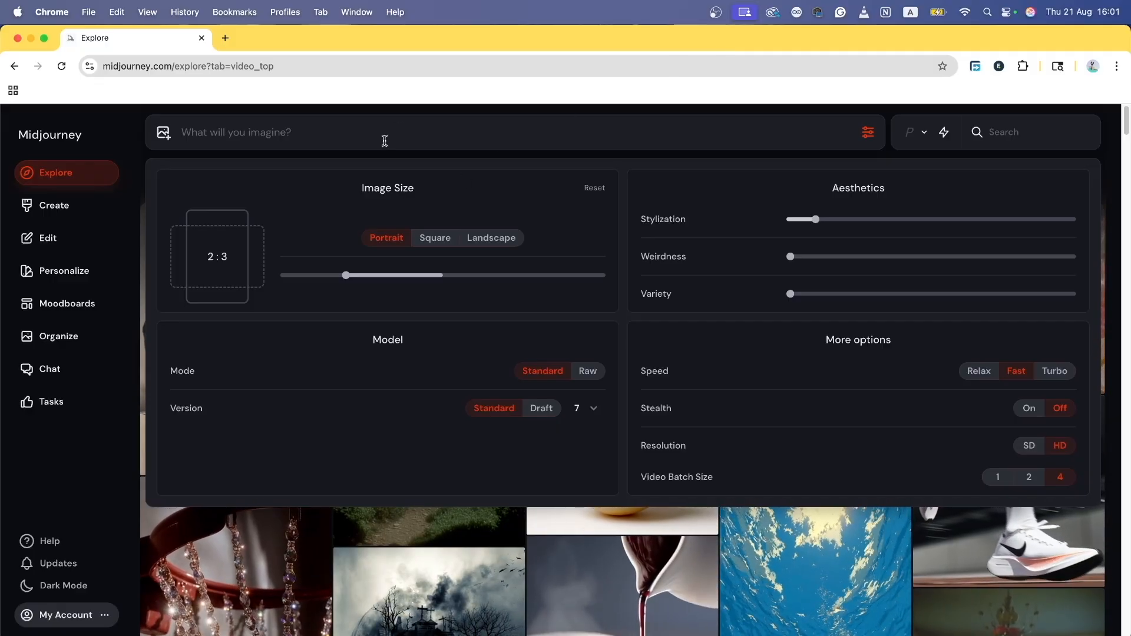
Step: Enter the fluffy cat floating above the sea neon prompt, highlight its key phrases, and choose landscape 4:3
{"action": "left_click", "coordinate": [363, 136]}
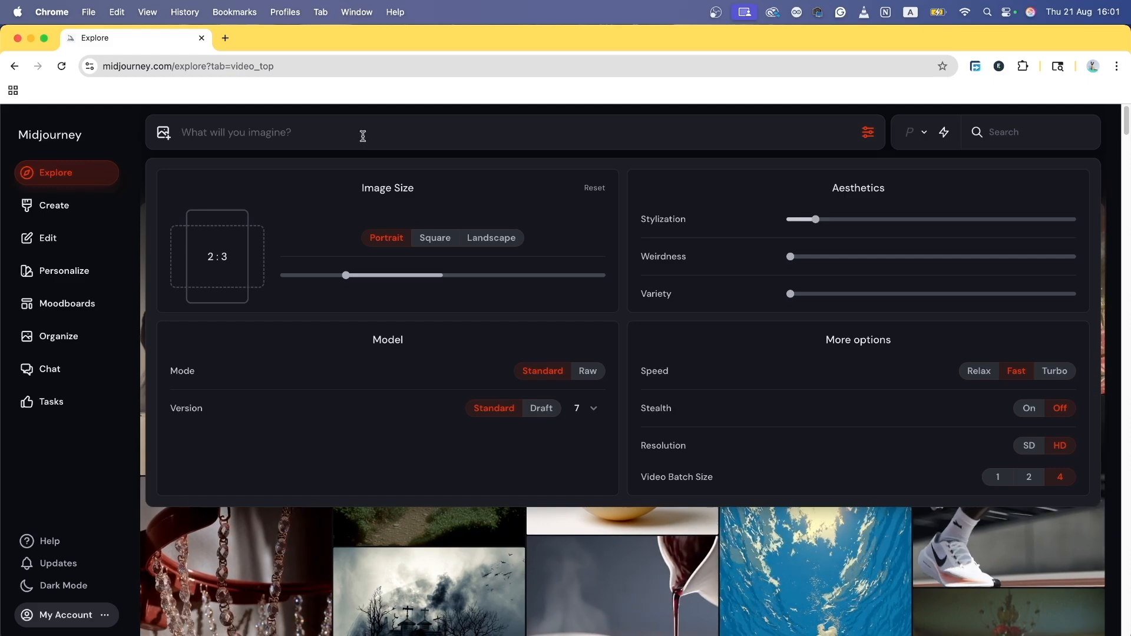
{"action": "type", "text": "a"}
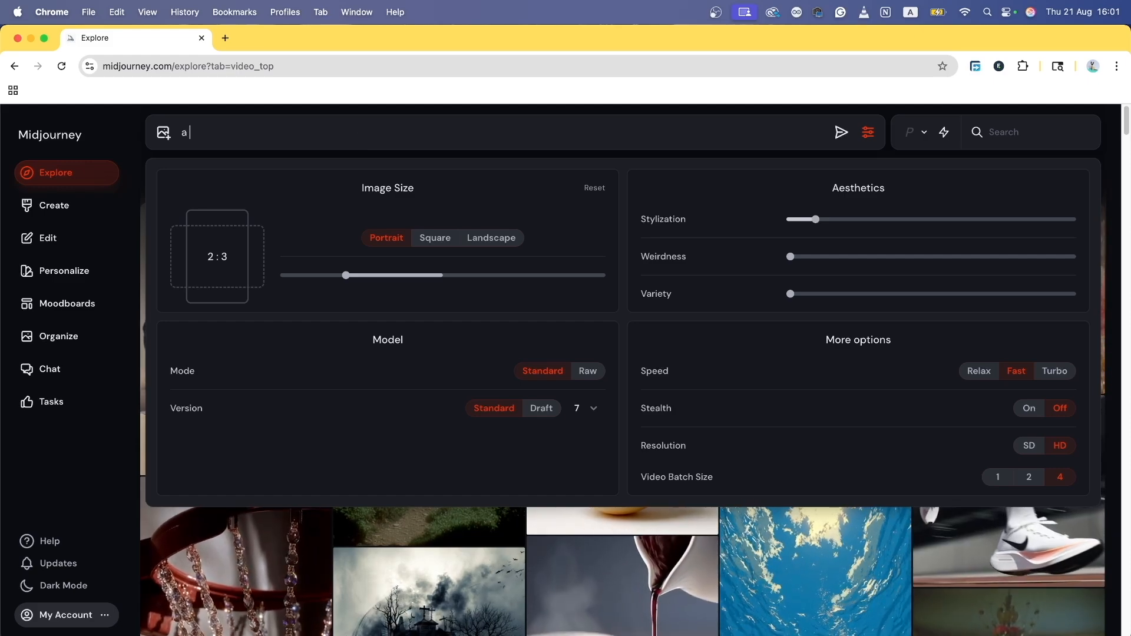
{"action": "type", "text": " fluffy c"}
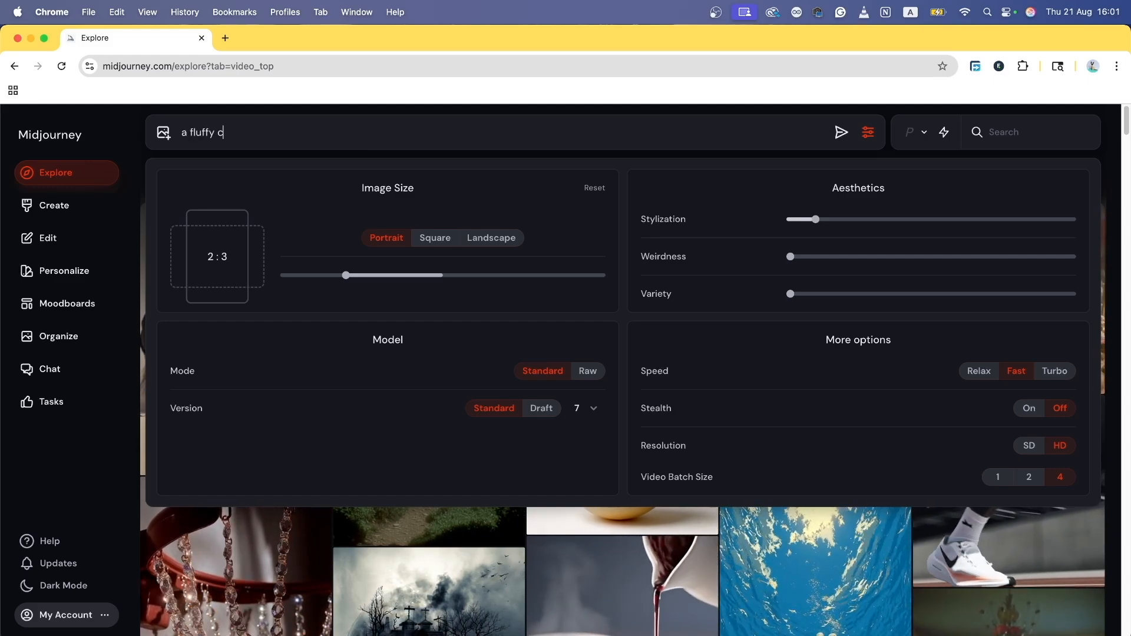
{"action": "type", "text": "at flo"}
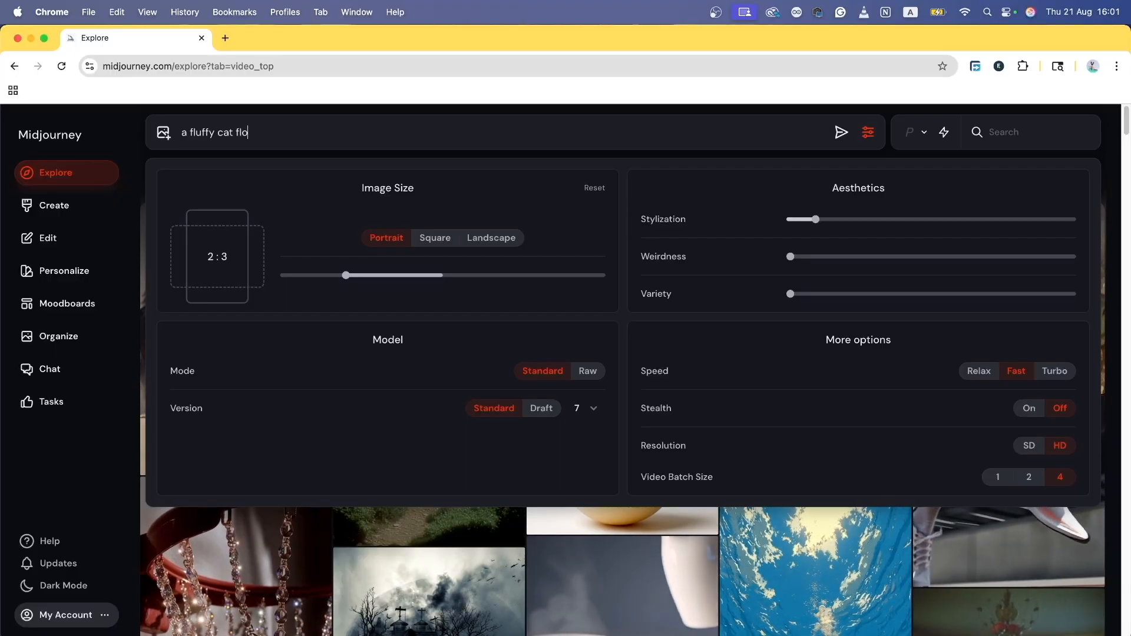
{"action": "type", "text": "ating above "}
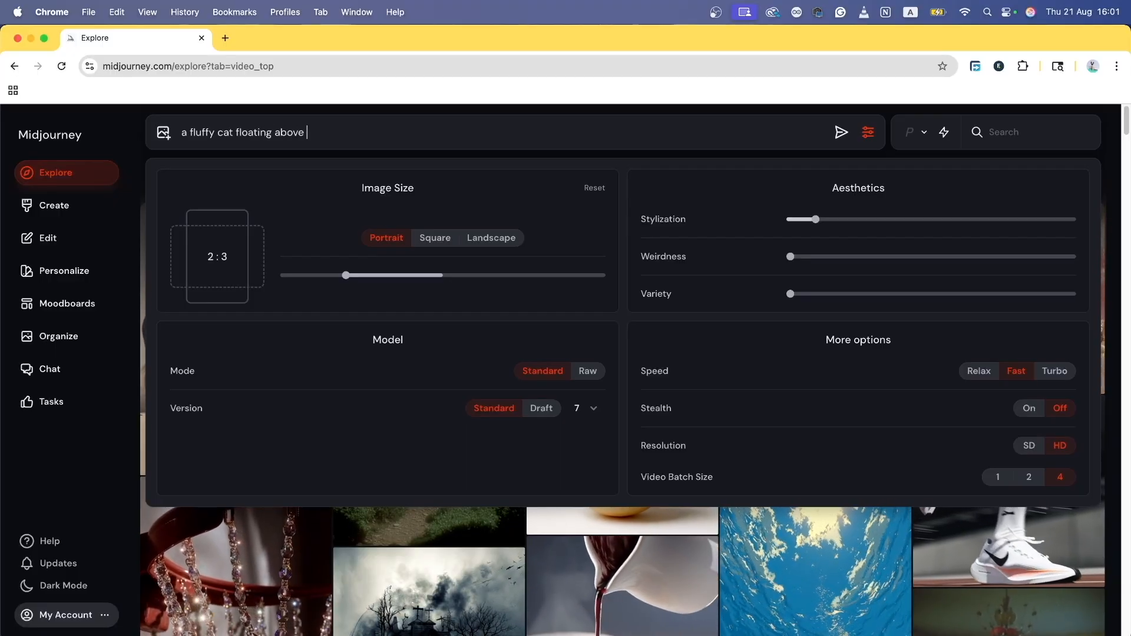
{"action": "type", "text": "the sea, "}
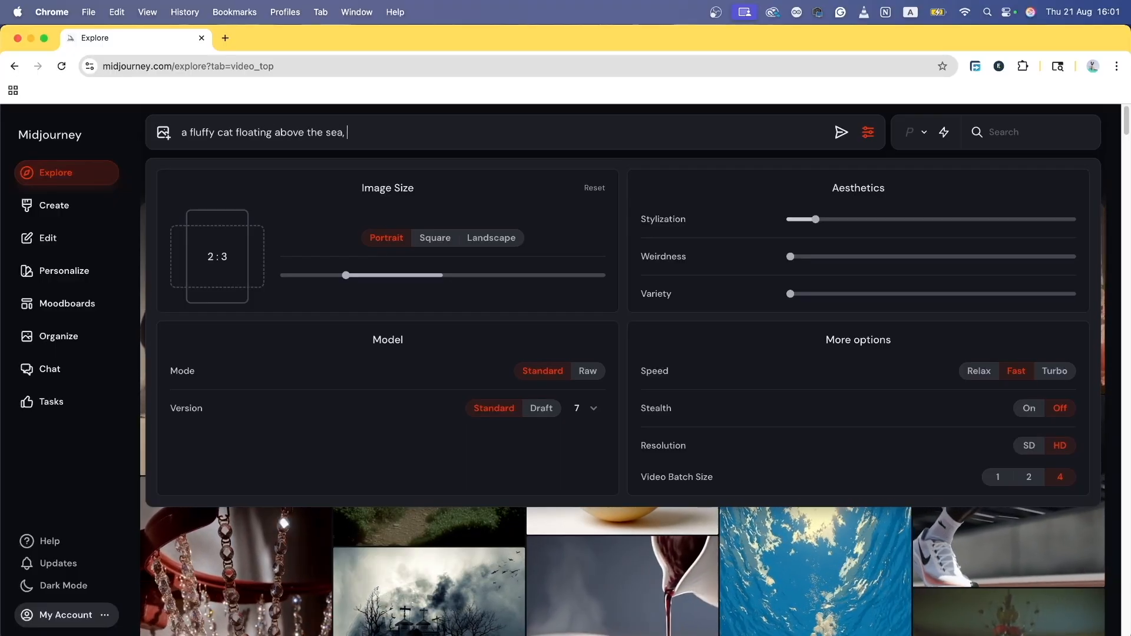
{"action": "type", "text": "glowing wi"}
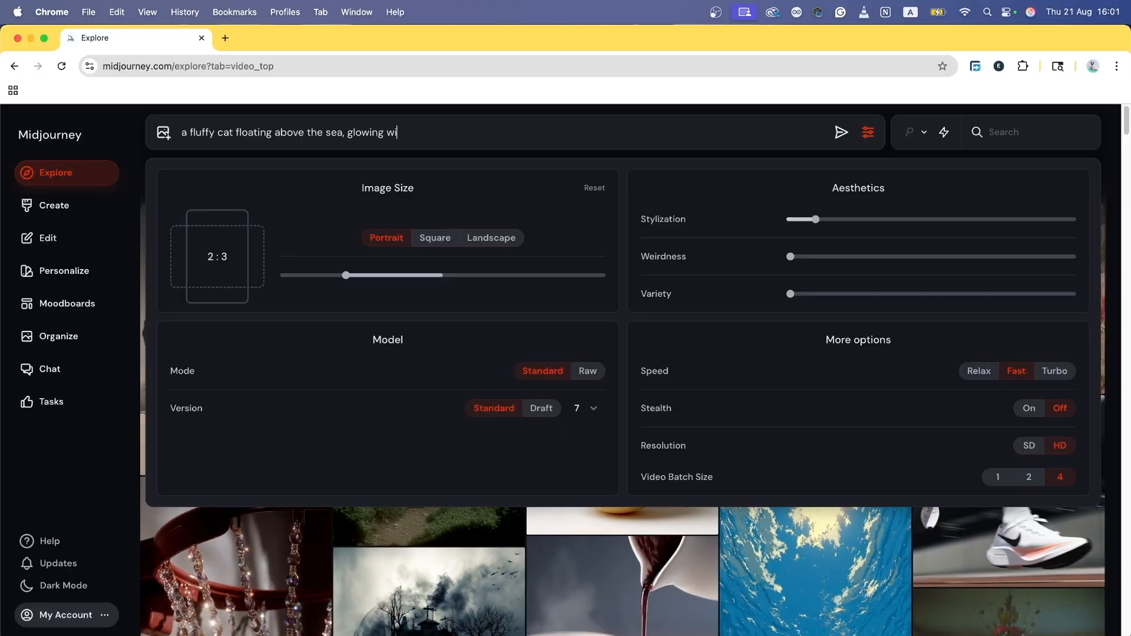
{"action": "type", "text": "th purple n"}
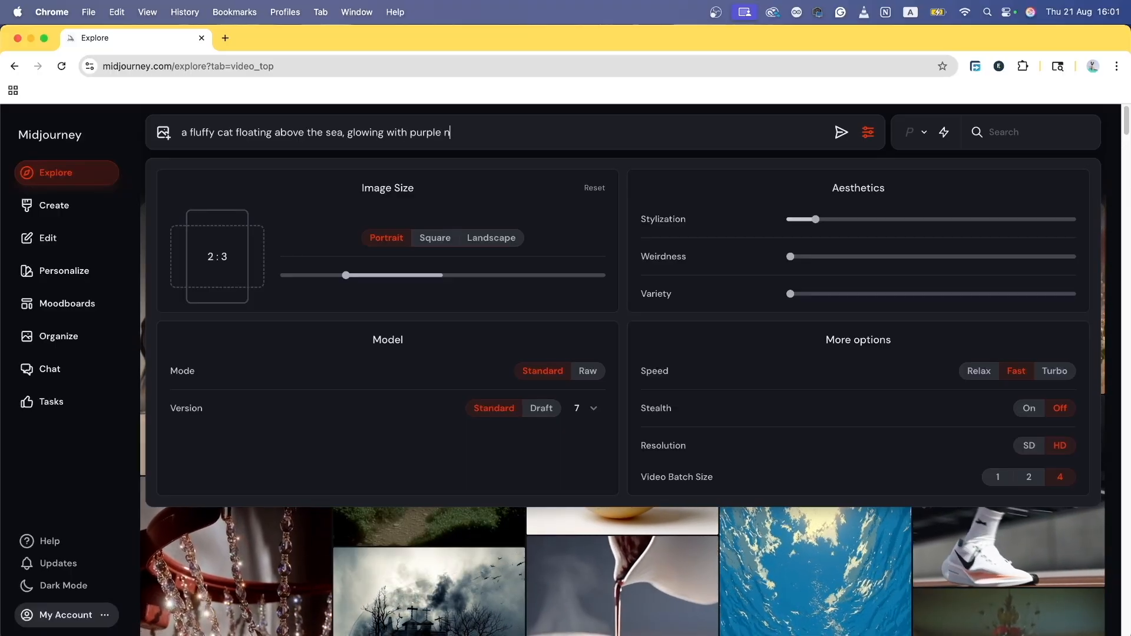
{"action": "type", "text": "eon colors"}
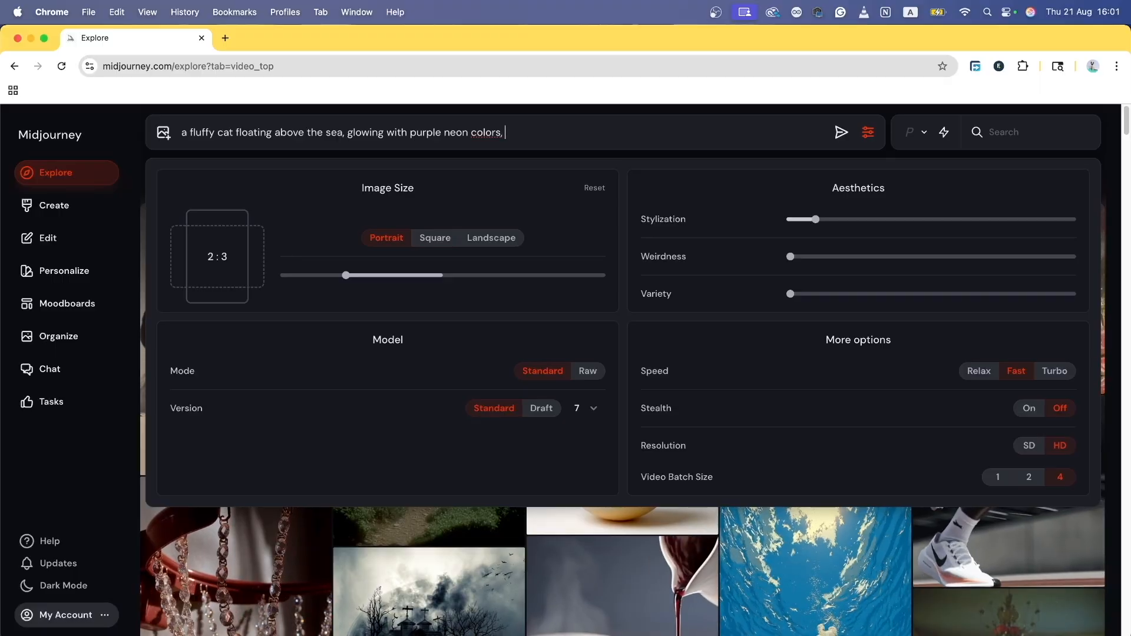
{"action": "type", "text": ". dra"}
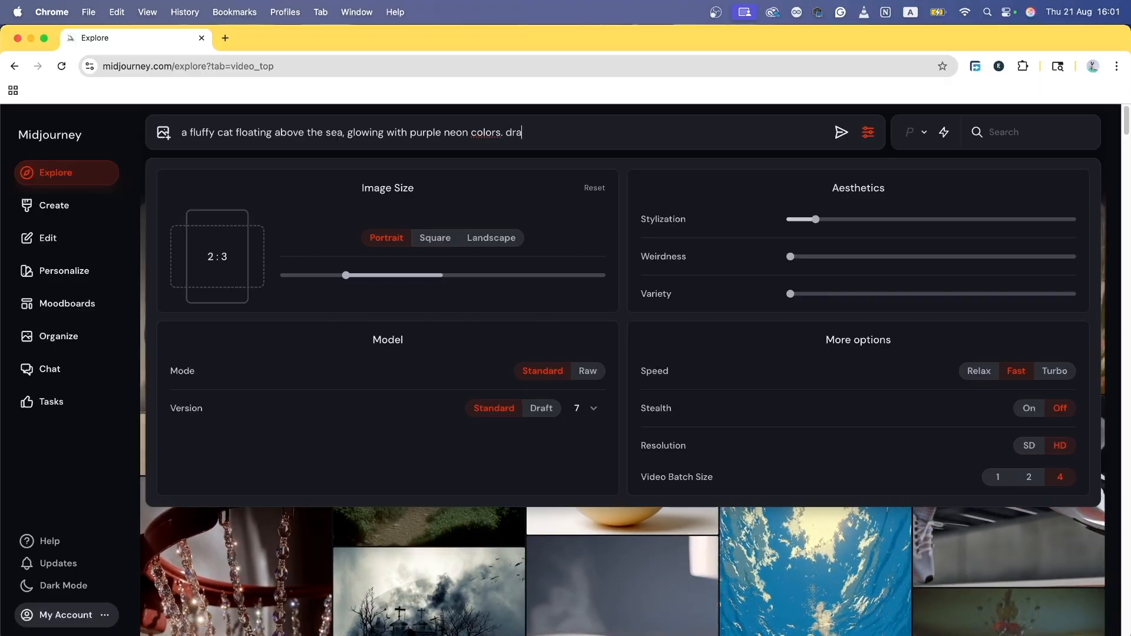
{"action": "type", "text": "matic lighting"}
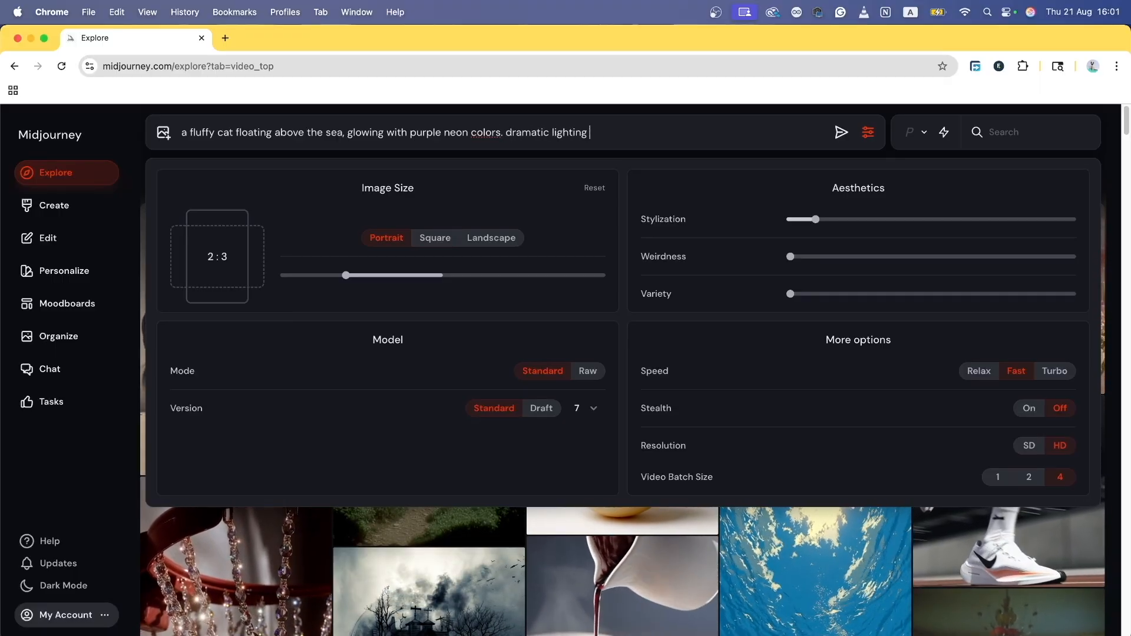
{"action": "type", "text": ", "}
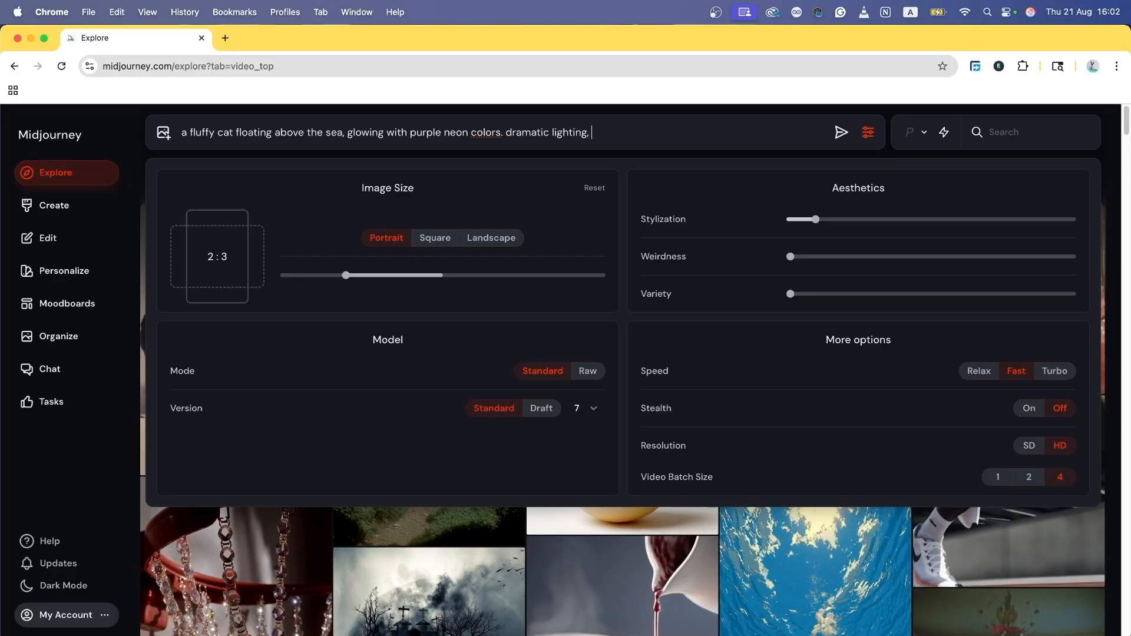
{"action": "type", "text": "shallow de"}
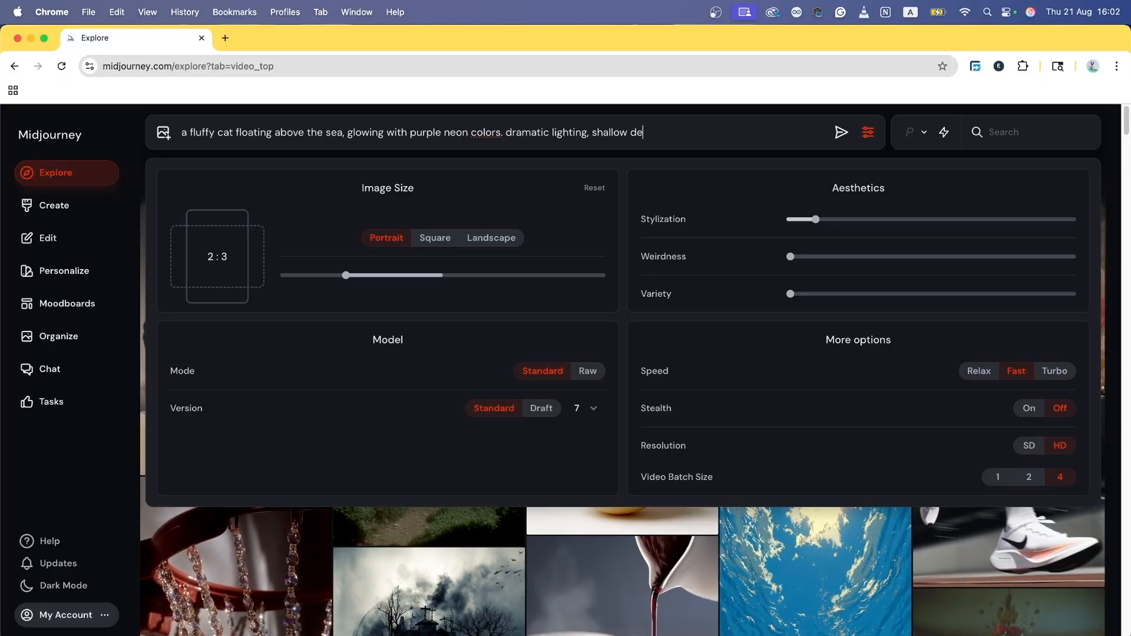
{"action": "type", "text": "pth of field"}
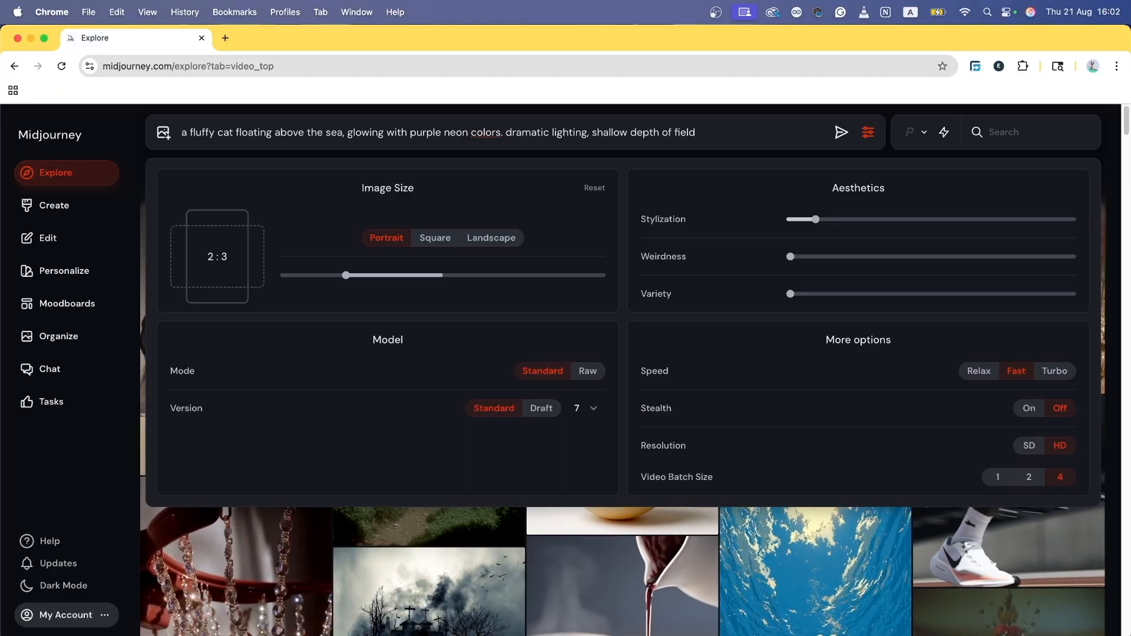
{"action": "type", "text": ", u"}
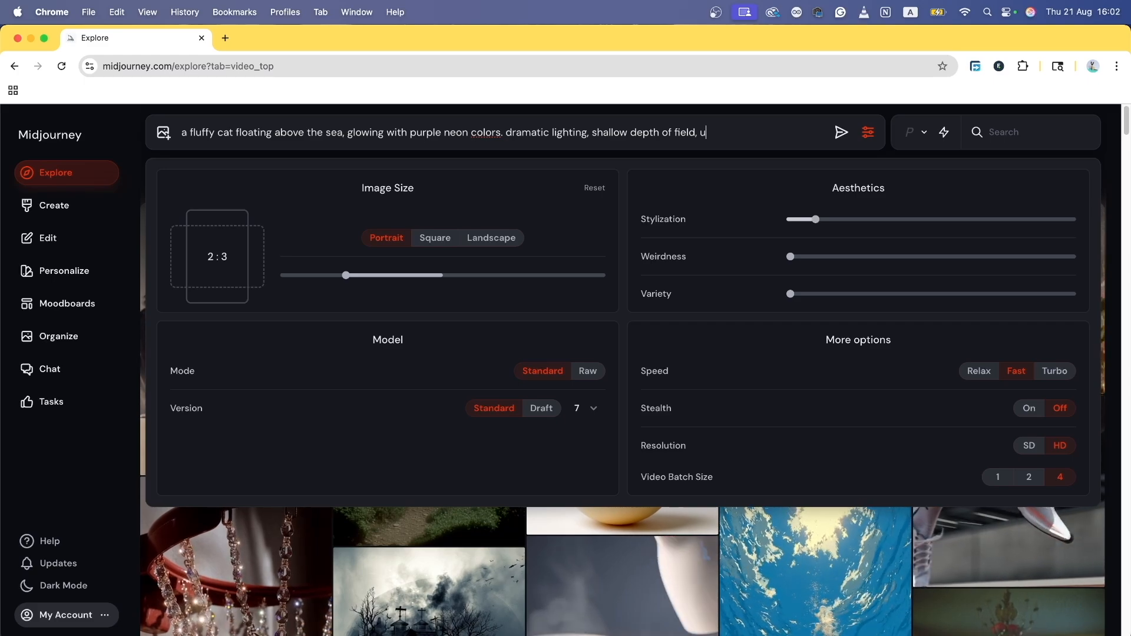
{"action": "type", "text": "ltra-defined."}
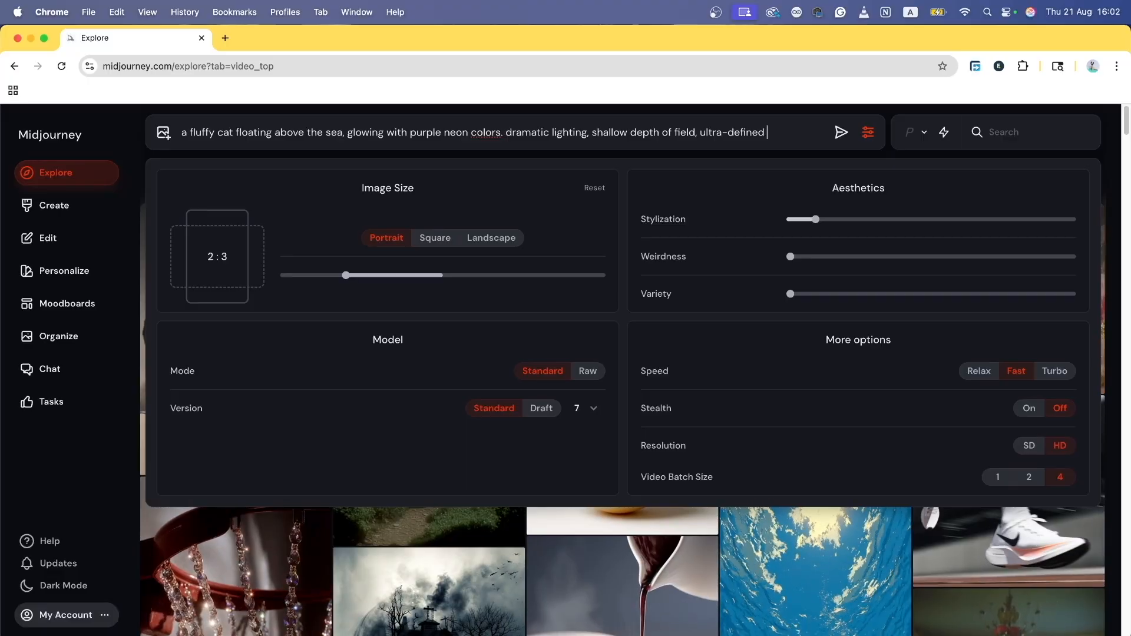
{"action": "left_click", "coordinate": [648, 132]}
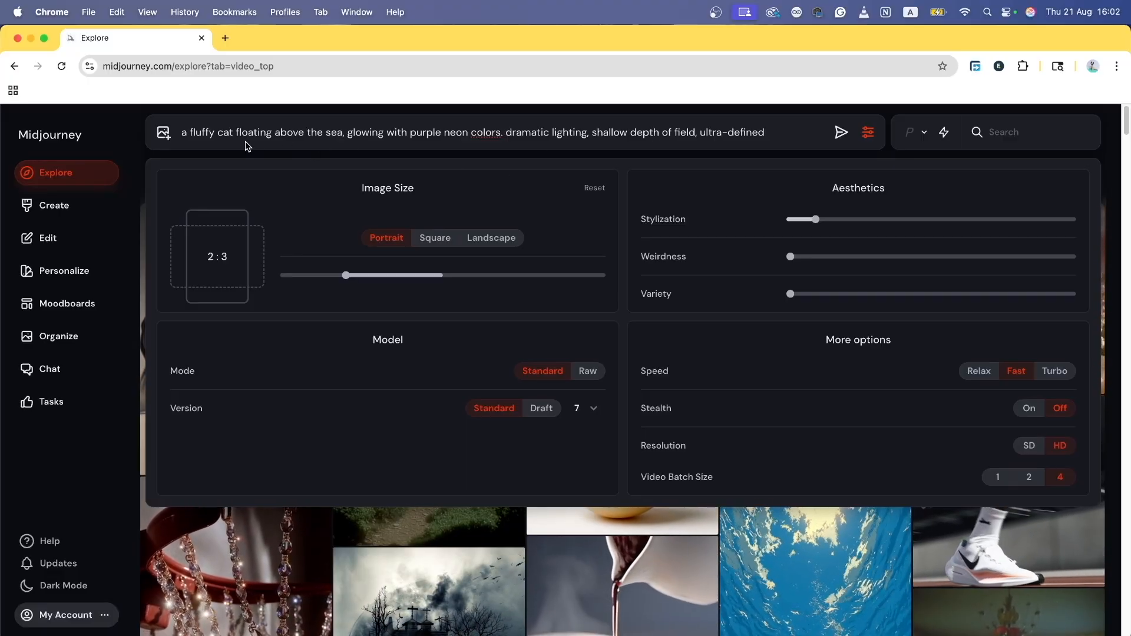
{"action": "double_click", "coordinate": [224, 134]}
{"action": "left_click_drag", "start_coordinate": [233, 133], "coordinate": [187, 133]}
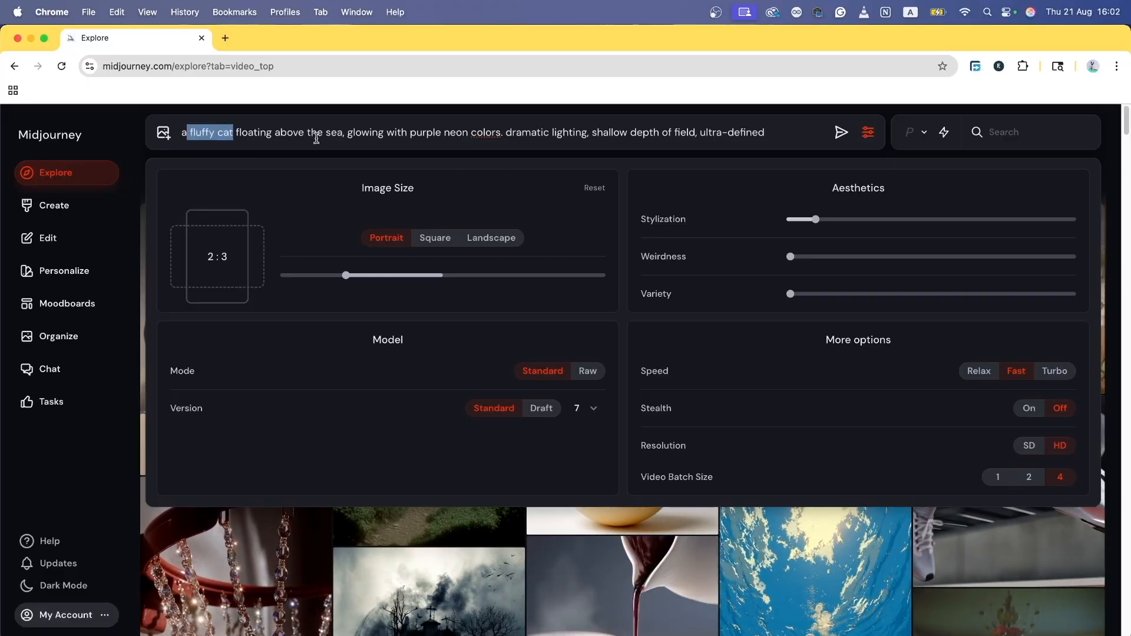
{"action": "double_click", "coordinate": [238, 134]}
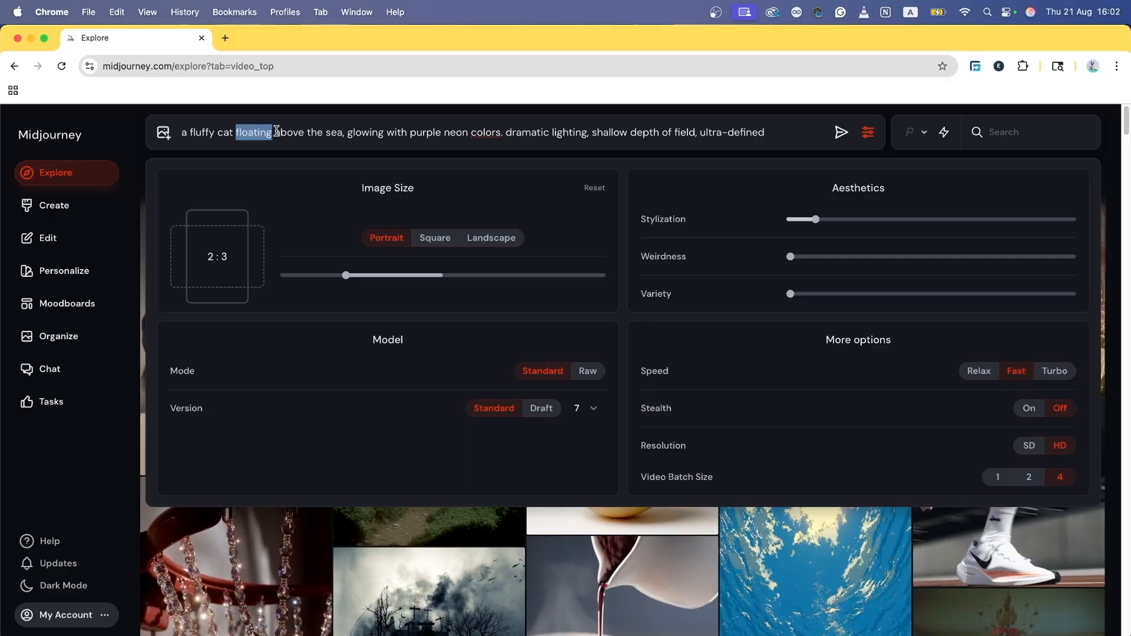
{"action": "left_click_drag", "start_coordinate": [275, 132], "coordinate": [760, 132]}
{"action": "left_click", "coordinate": [774, 132]}
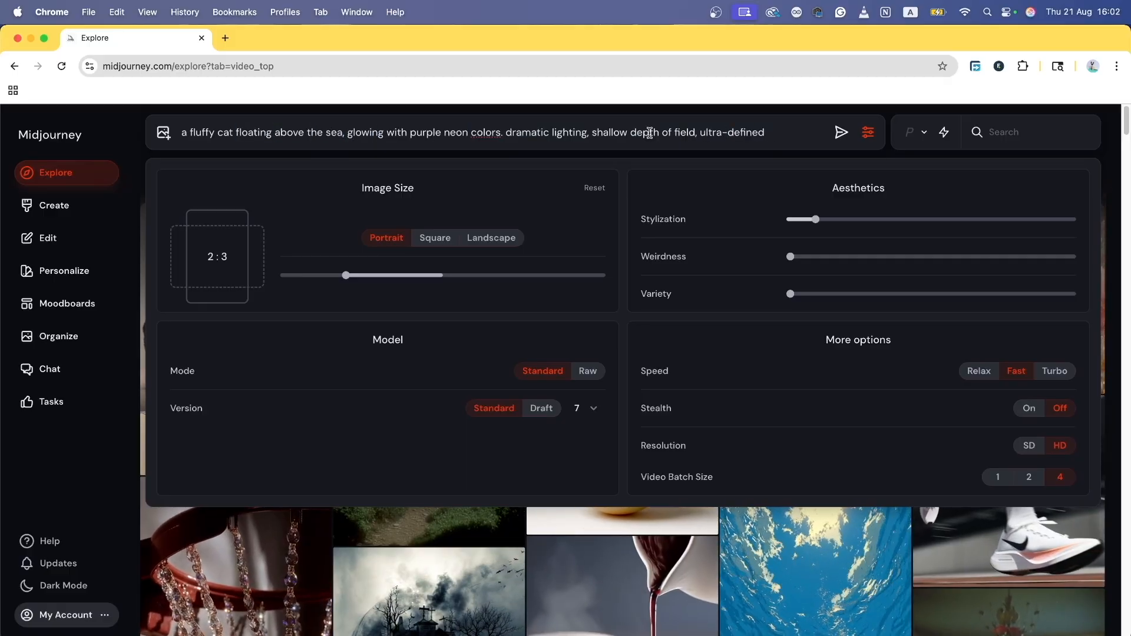
{"action": "left_click", "coordinate": [492, 245]}
Step: Submit the cat prompt and step through its four generated images full size before closing
{"action": "left_click", "coordinate": [841, 132]}
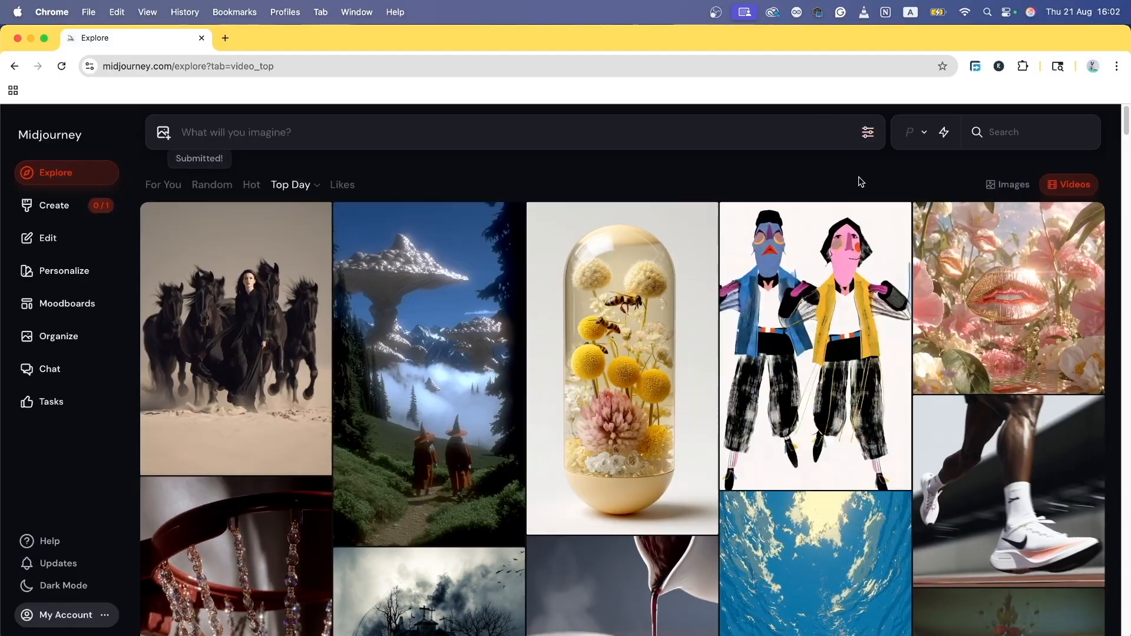
{"action": "left_click", "coordinate": [230, 298]}
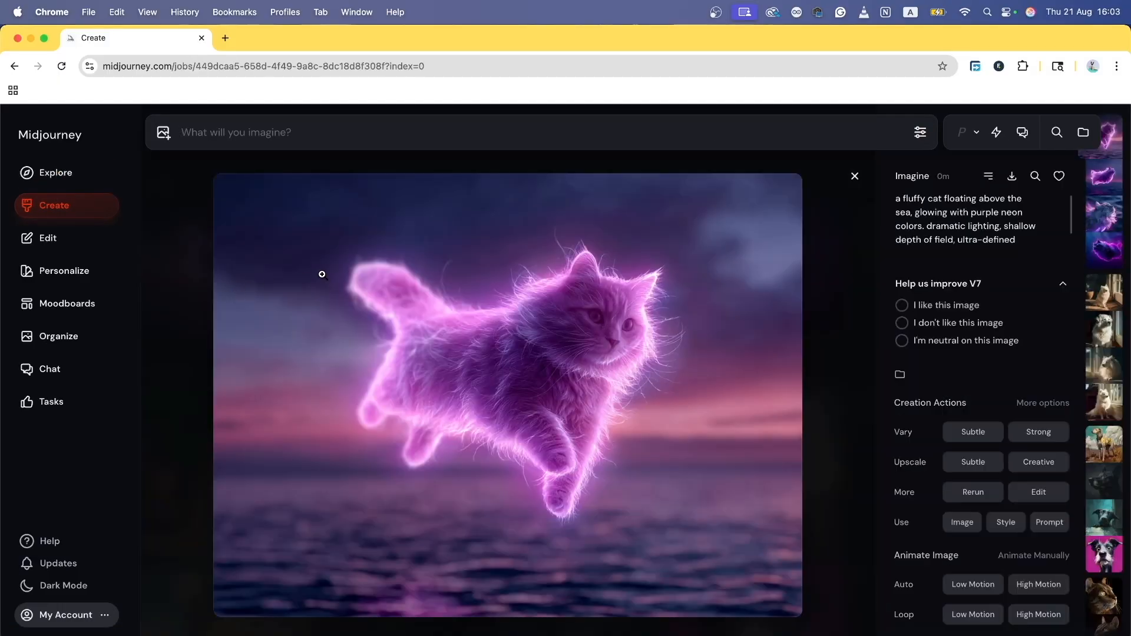
{"action": "key", "text": "Right"}
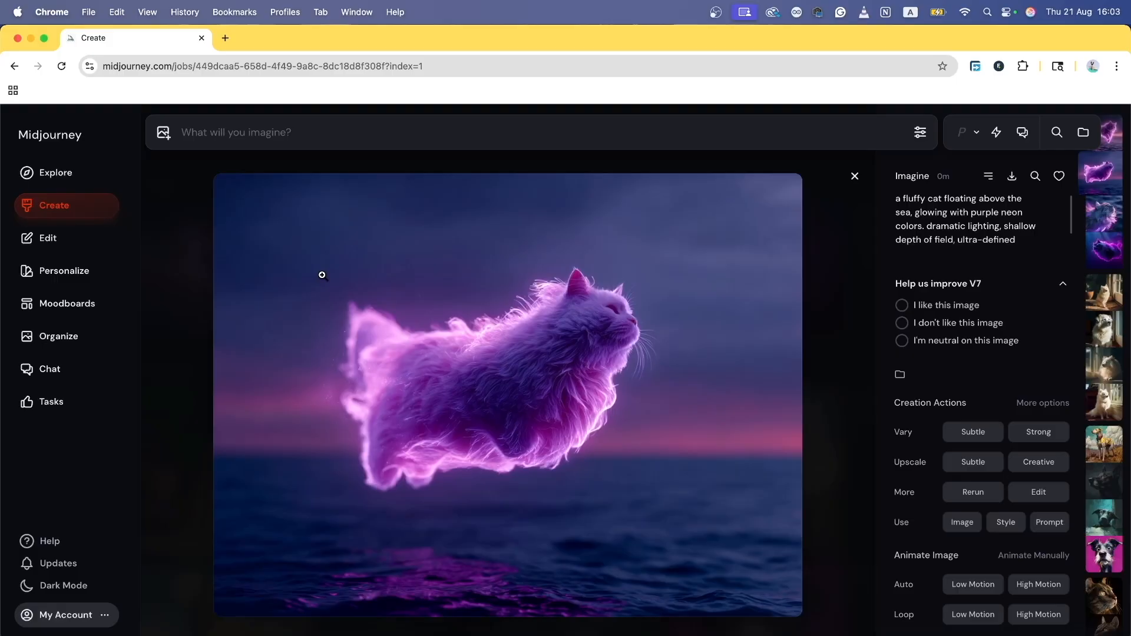
{"action": "key", "text": "Right"}
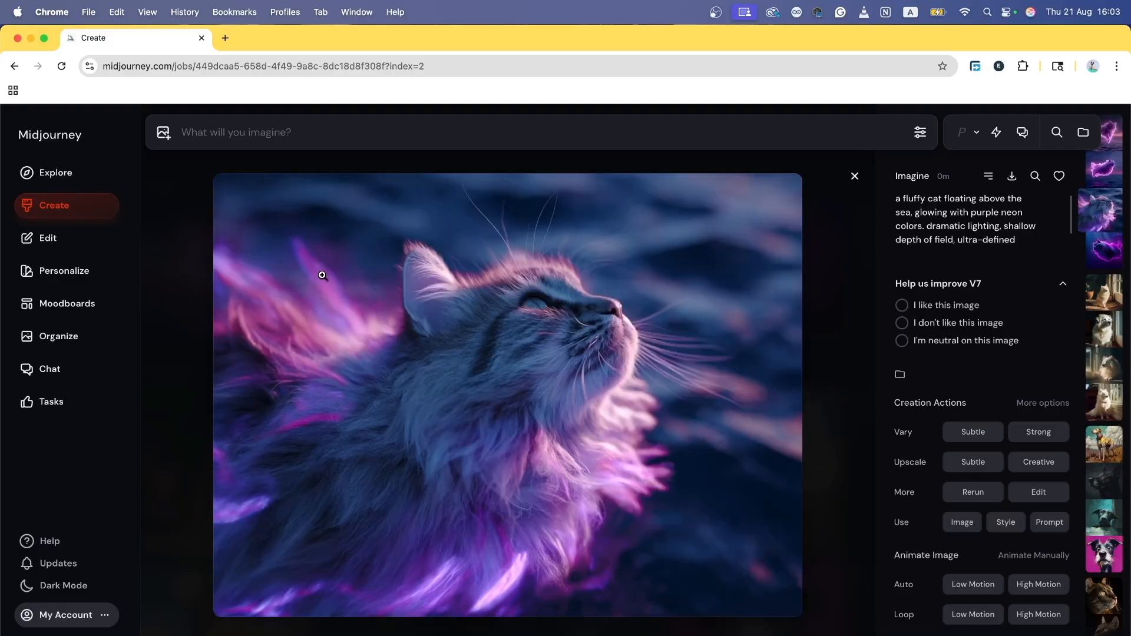
{"action": "key", "text": "Right"}
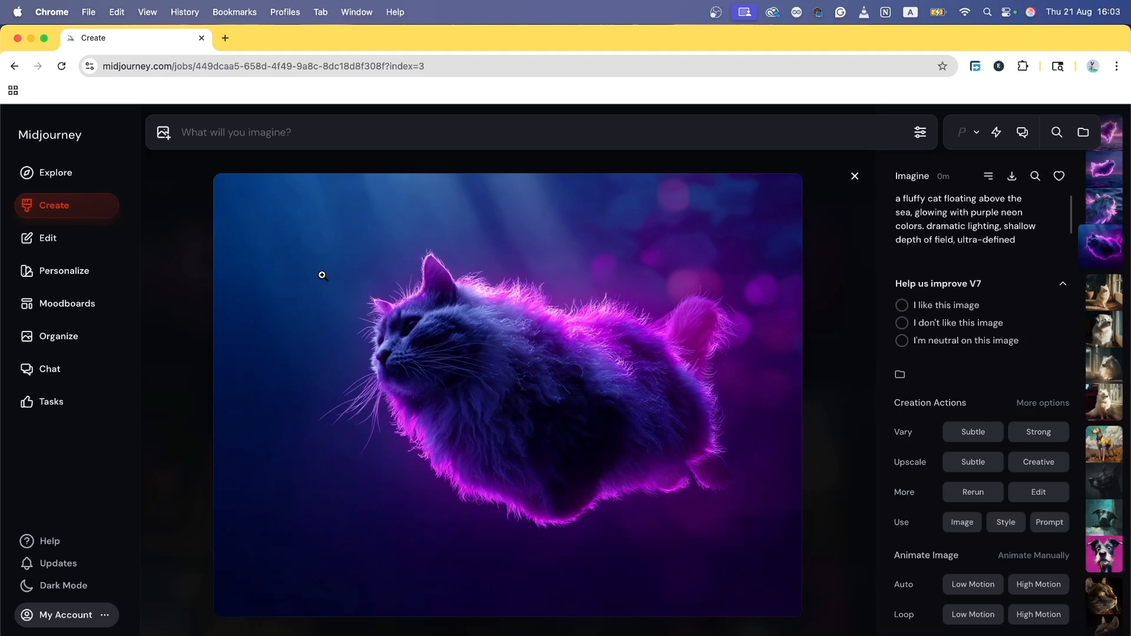
{"action": "key", "text": "Left"}
{"action": "key", "text": "Left"}
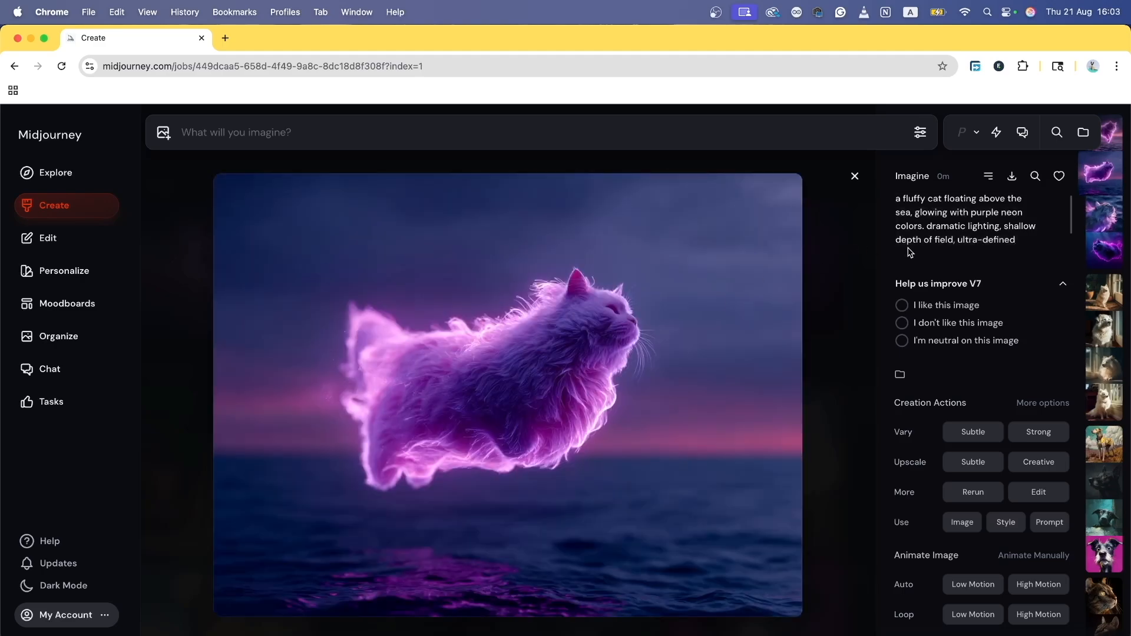
{"action": "key", "text": "Left"}
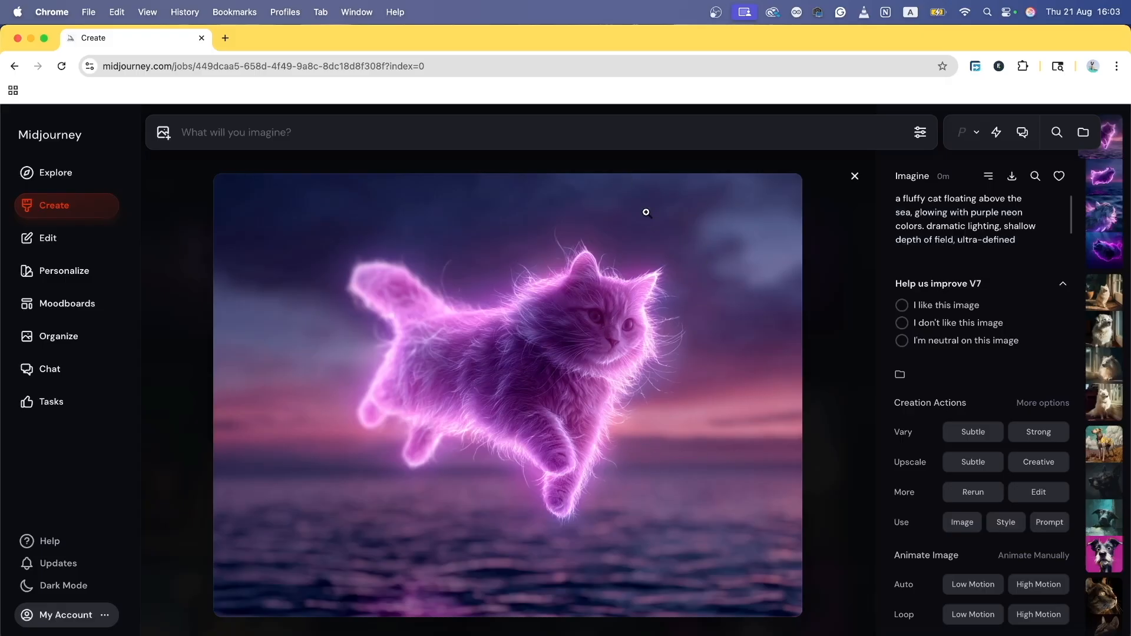
{"action": "left_click", "coordinate": [855, 177]}
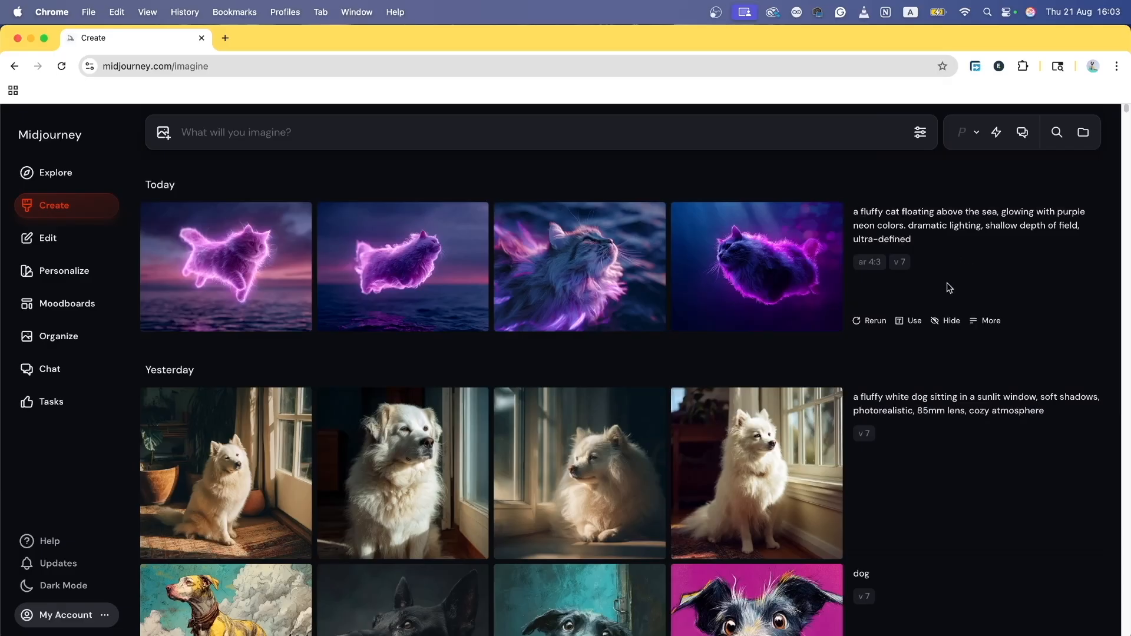
{"action": "mouse_move", "coordinate": [772, 286]}
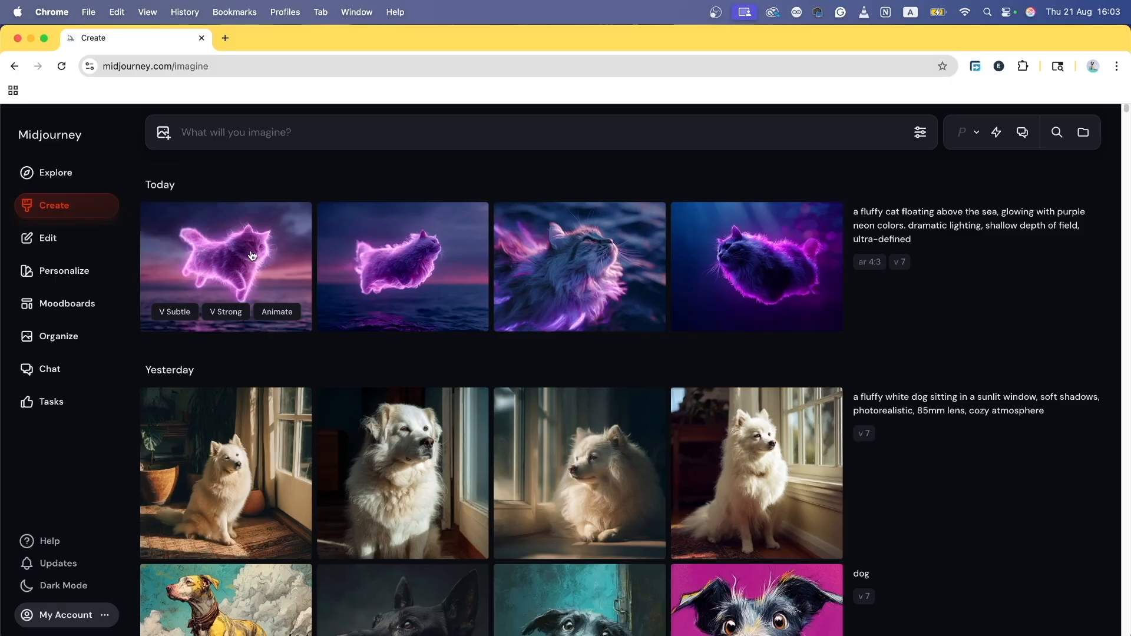
{"action": "left_click", "coordinate": [580, 251]}
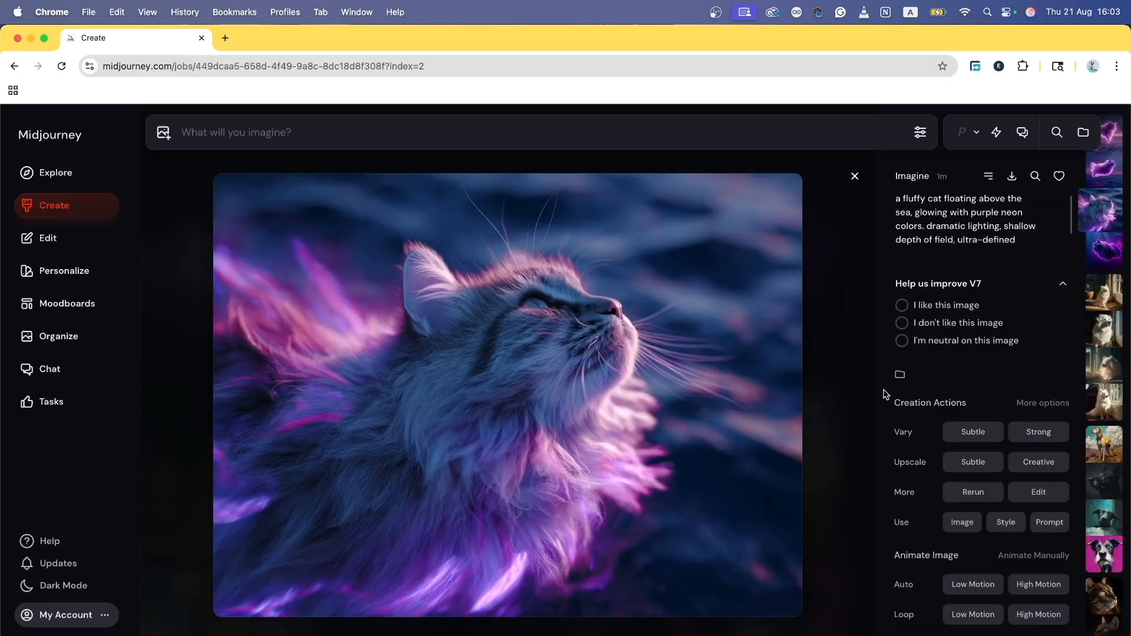
{"action": "key", "text": "Left"}
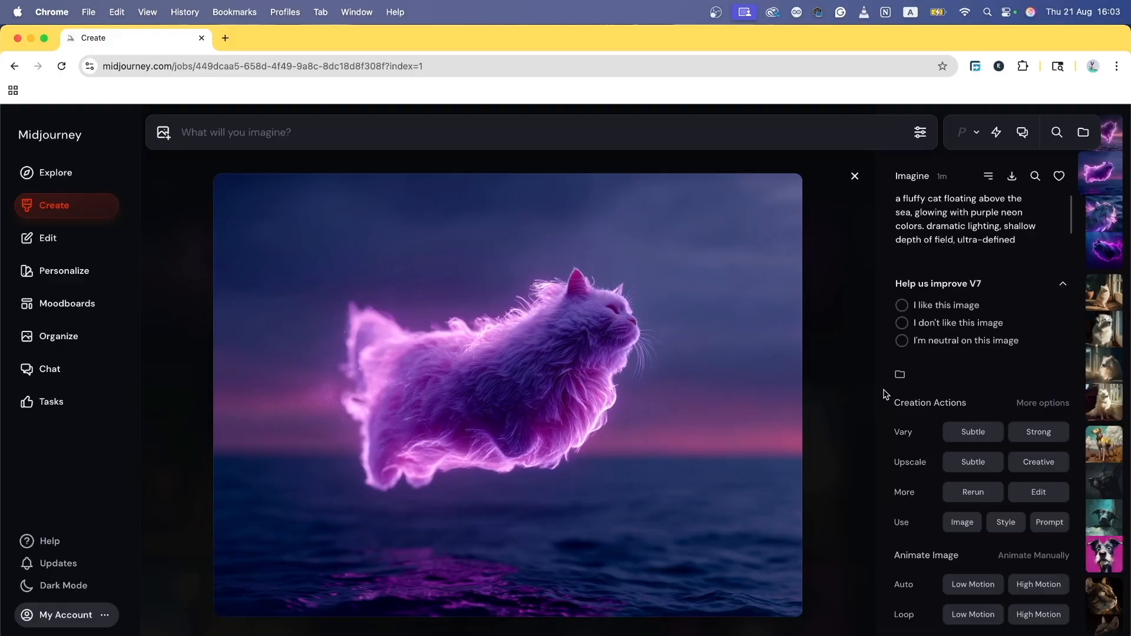
{"action": "key", "text": "Left"}
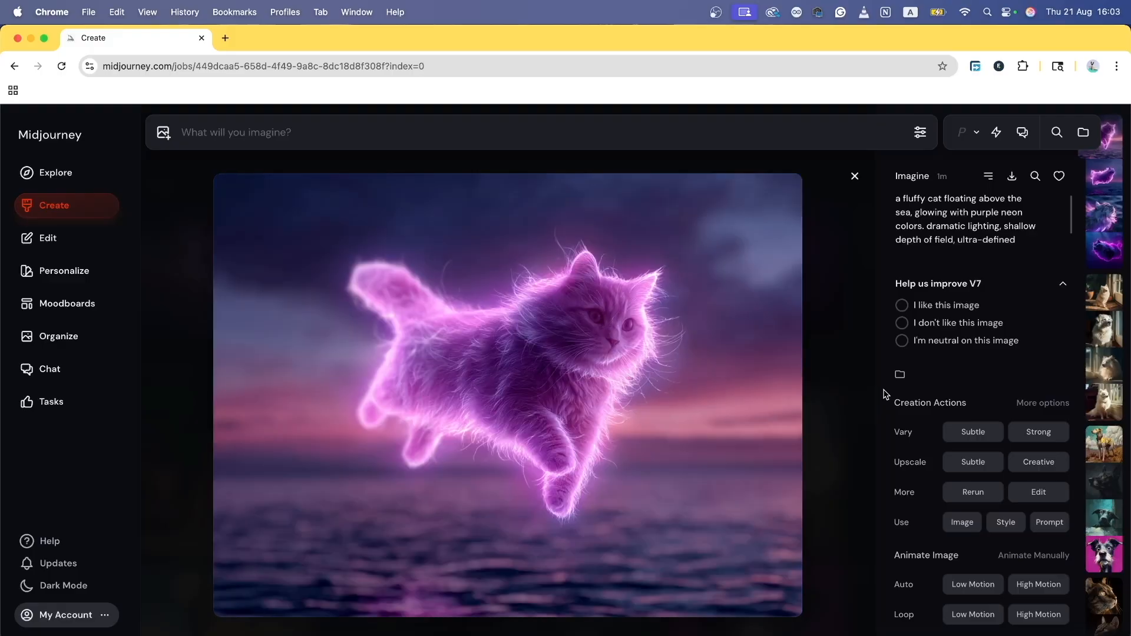
{"action": "key", "text": "Right"}
{"action": "key", "text": "Right"}
{"action": "key", "text": "Right"}
{"action": "key", "text": "Right"}
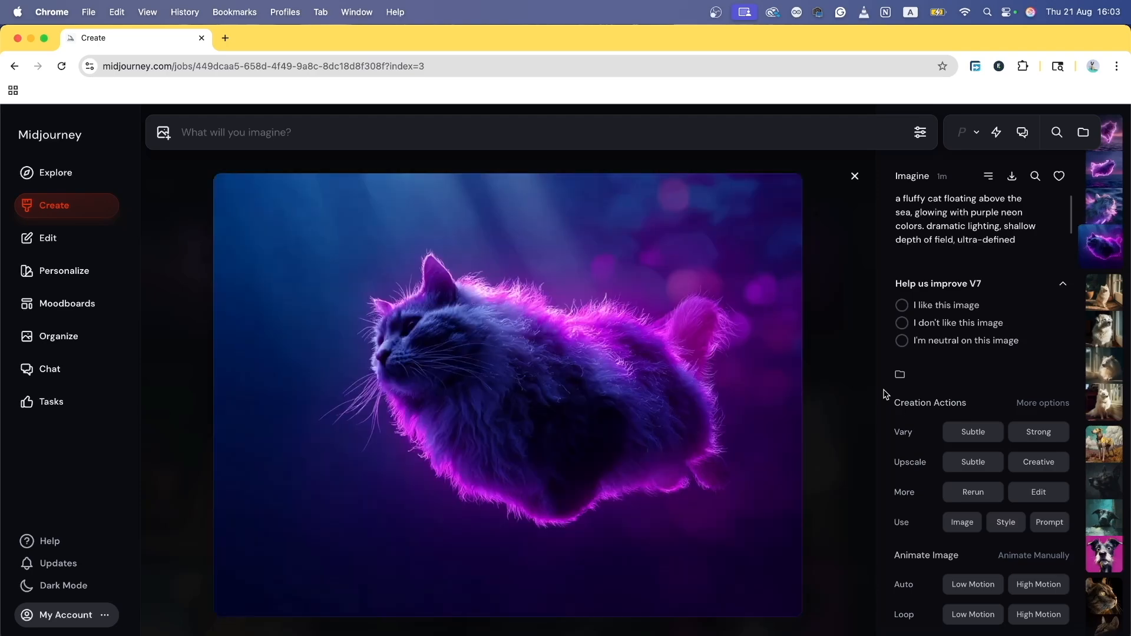
{"action": "key", "text": "Right"}
{"action": "key", "text": "Left"}
{"action": "key", "text": "Left"}
{"action": "key", "text": "Left"}
{"action": "key", "text": "Left"}
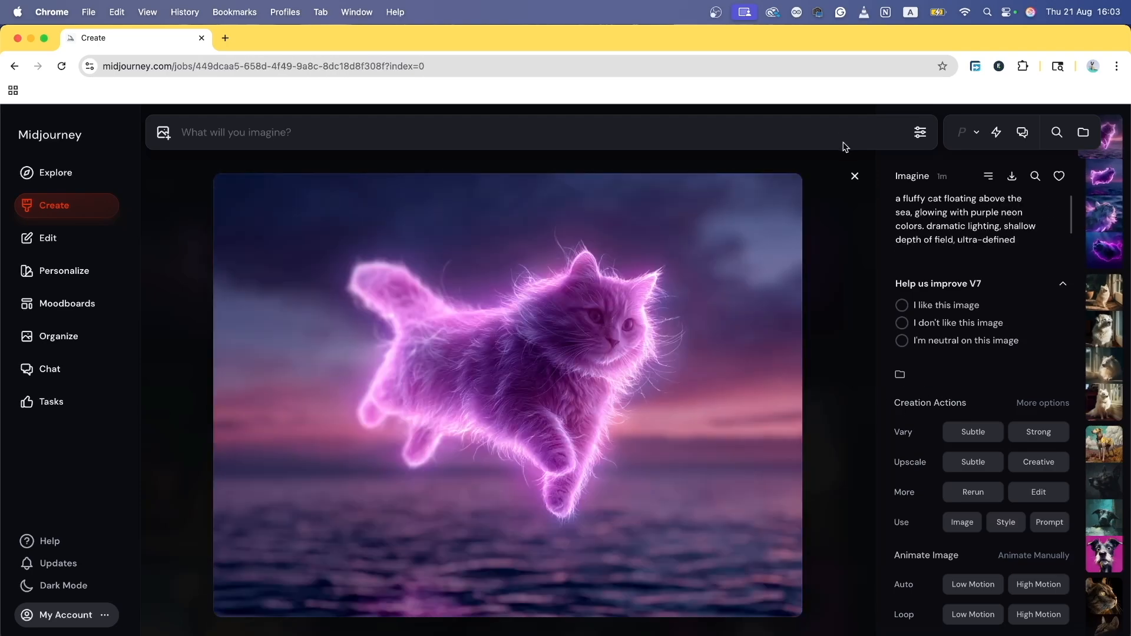
{"action": "left_click", "coordinate": [854, 172]}
{"action": "mouse_move", "coordinate": [554, 324]}
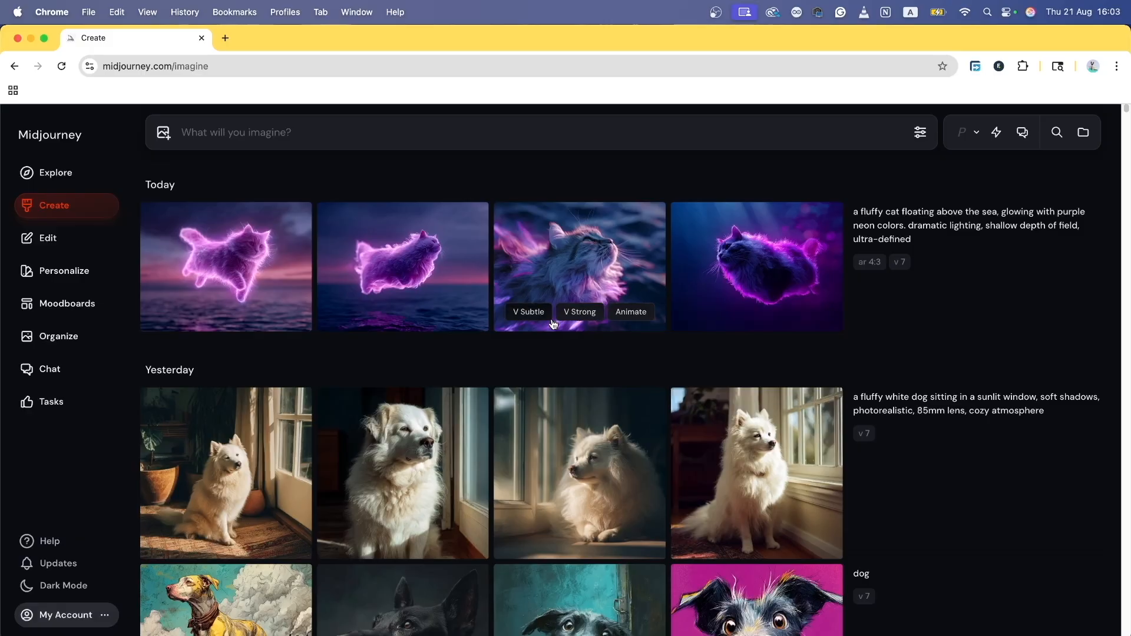
{"action": "mouse_move", "coordinate": [206, 280]}
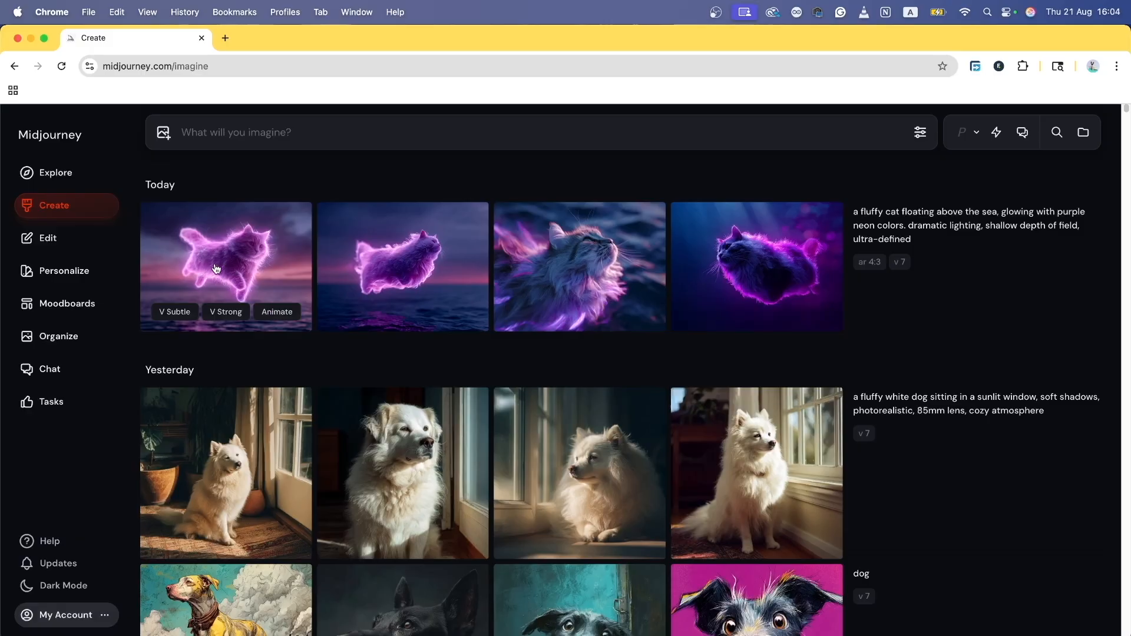
{"action": "mouse_move", "coordinate": [701, 290]}
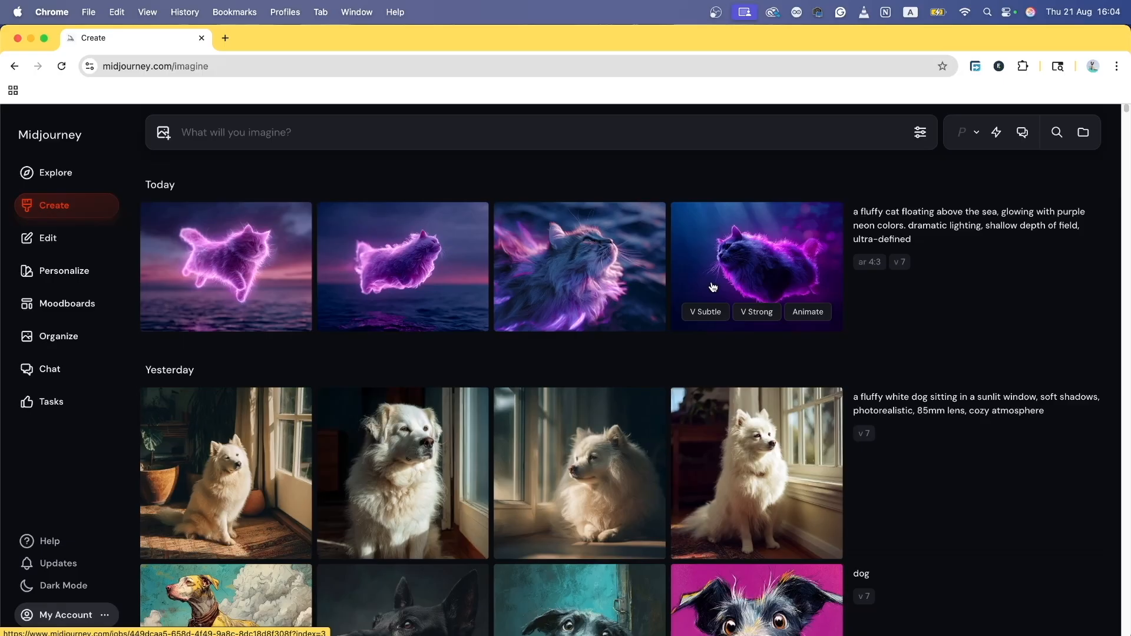
{"action": "mouse_move", "coordinate": [439, 324]}
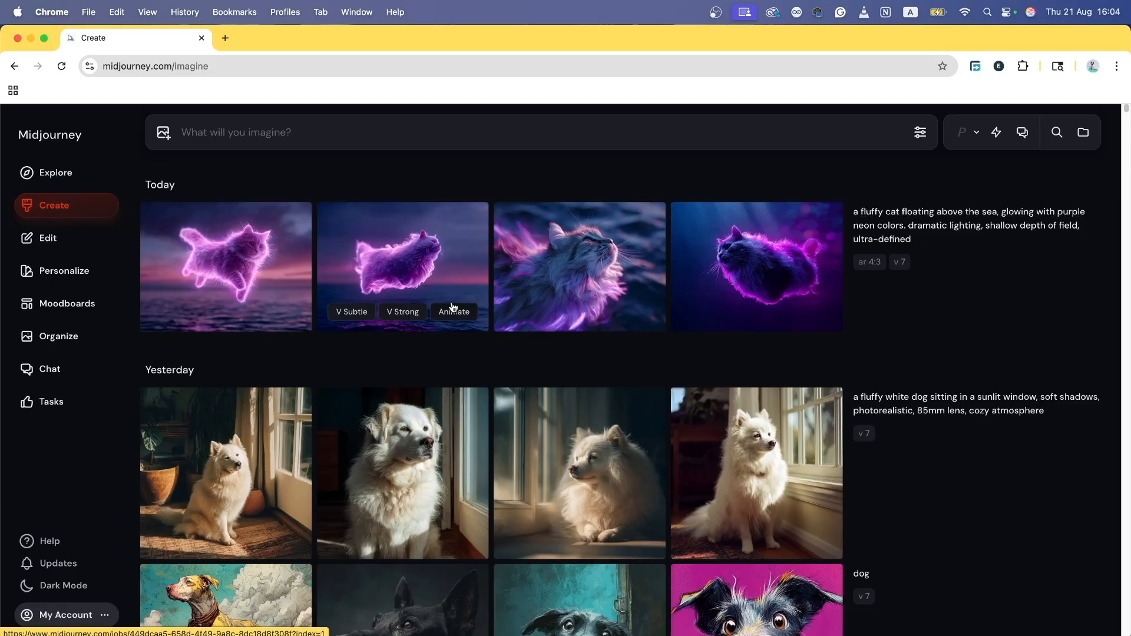
{"action": "mouse_move", "coordinate": [529, 230]}
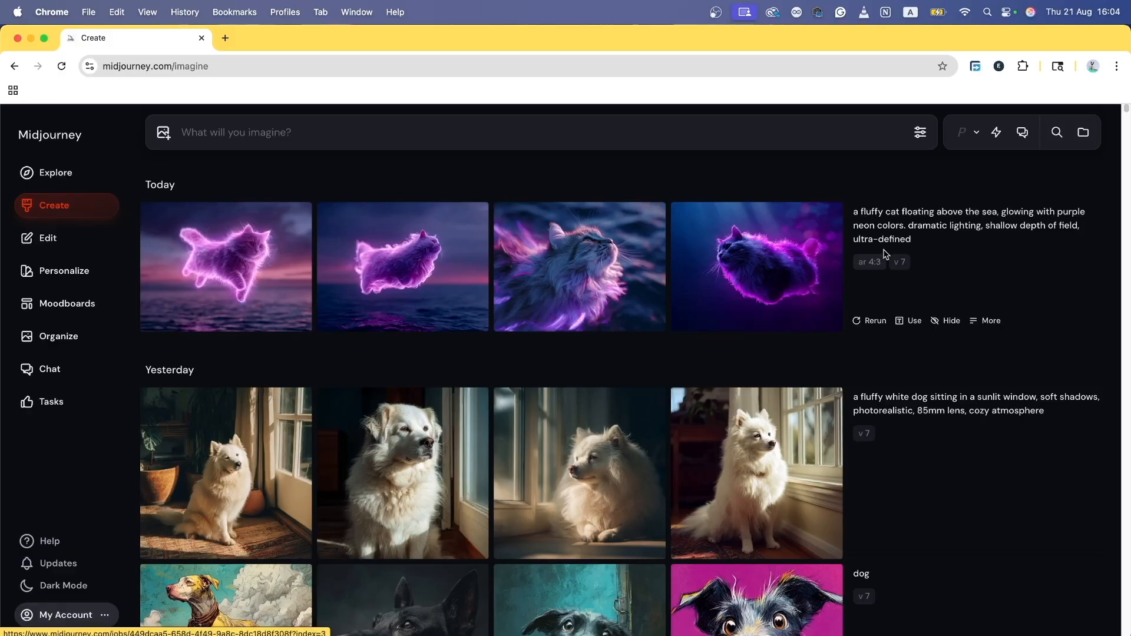
{"action": "mouse_move", "coordinate": [916, 233]}
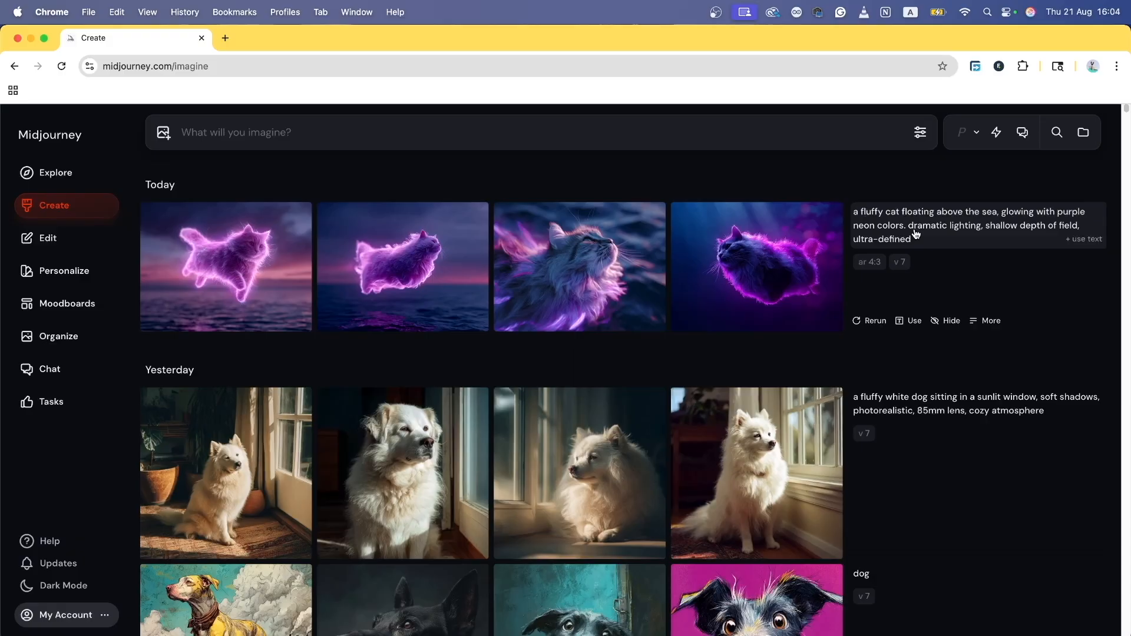
Step: Reuse the neon cat prompt and append --ar 16:9 --chaos 100 --stylize 500
{"action": "left_click", "coordinate": [1083, 242]}
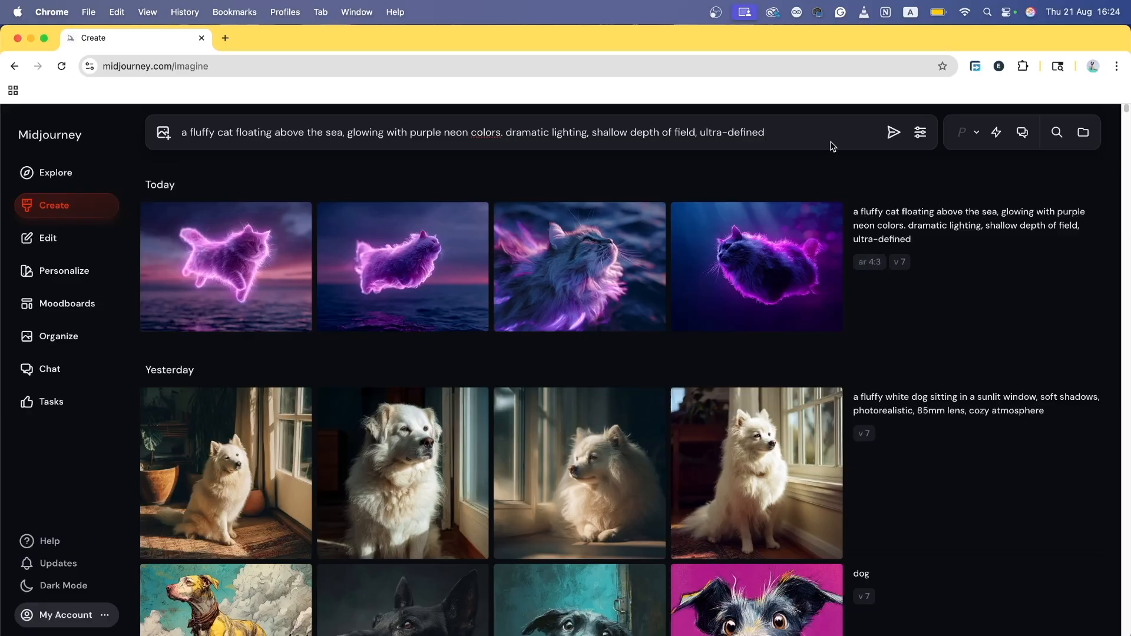
{"action": "type", "text": "--ar 16:9 --chaos 1"}
{"action": "type", "text": "00 --"}
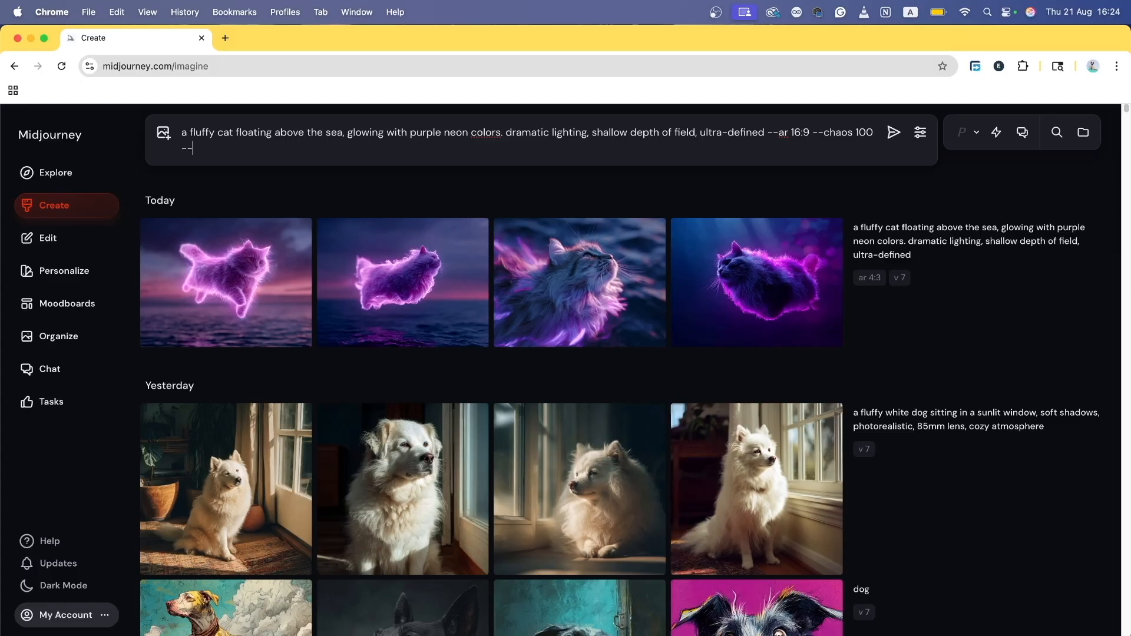
{"action": "type", "text": "stylize 500"}
Step: Append --weird 300 to the prompt and try the Weirdness and Stylization sliders, leaving them at 0
{"action": "left_click", "coordinate": [920, 132]}
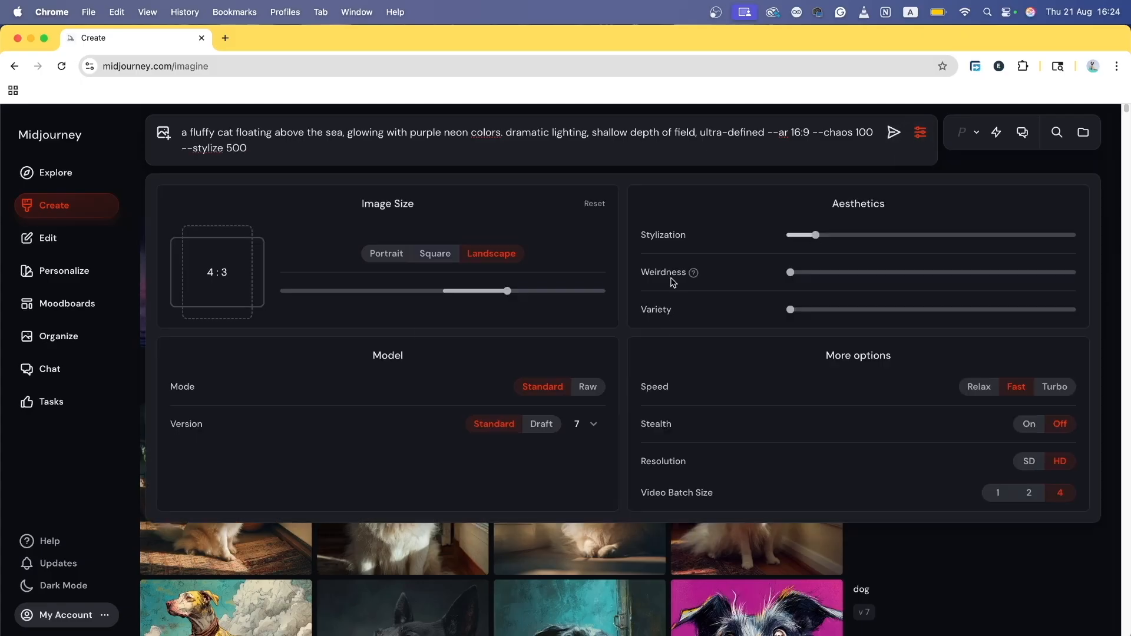
{"action": "type", "text": "--weird 300"}
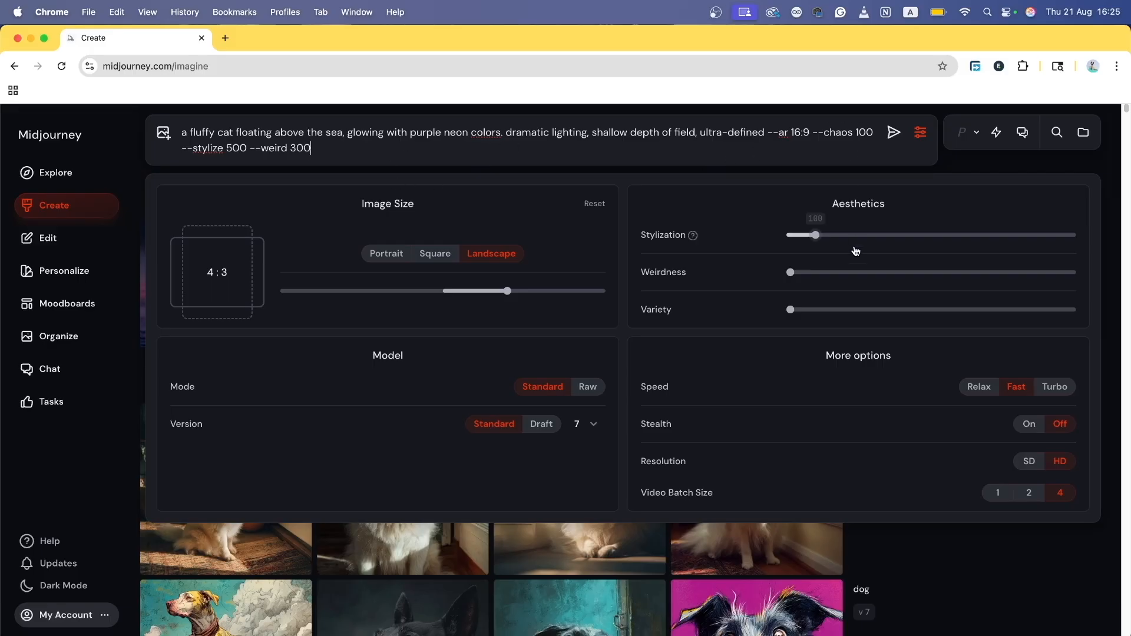
{"action": "mouse_move", "coordinate": [815, 238]}
{"action": "mouse_move", "coordinate": [792, 275]}
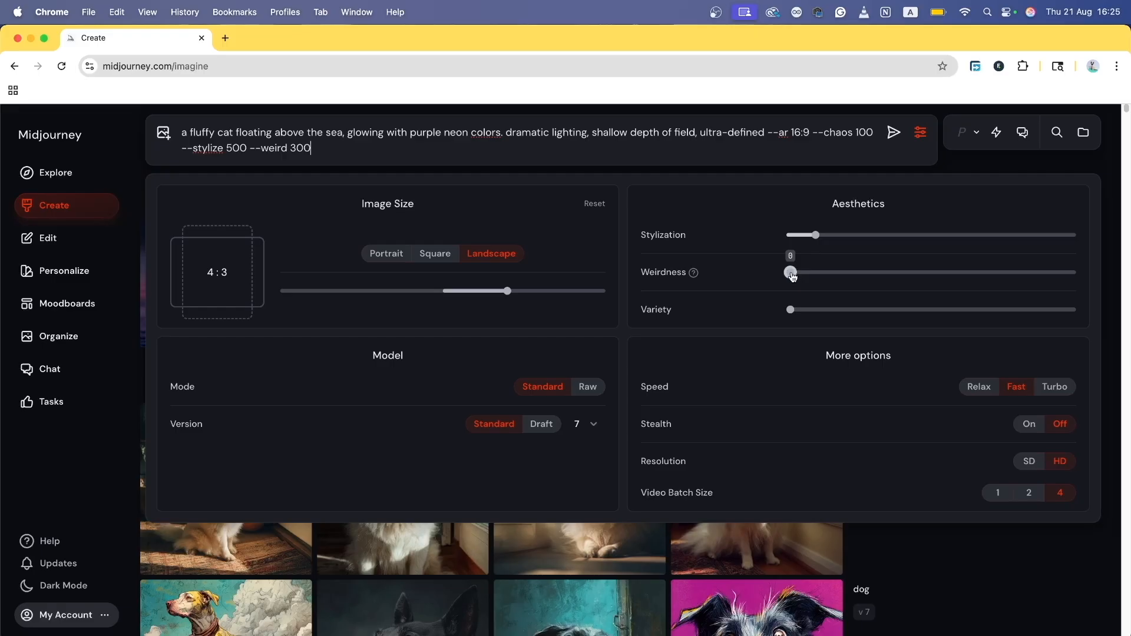
{"action": "left_click_drag", "start_coordinate": [791, 272], "coordinate": [740, 245]}
{"action": "left_click_drag", "start_coordinate": [816, 235], "coordinate": [735, 258]}
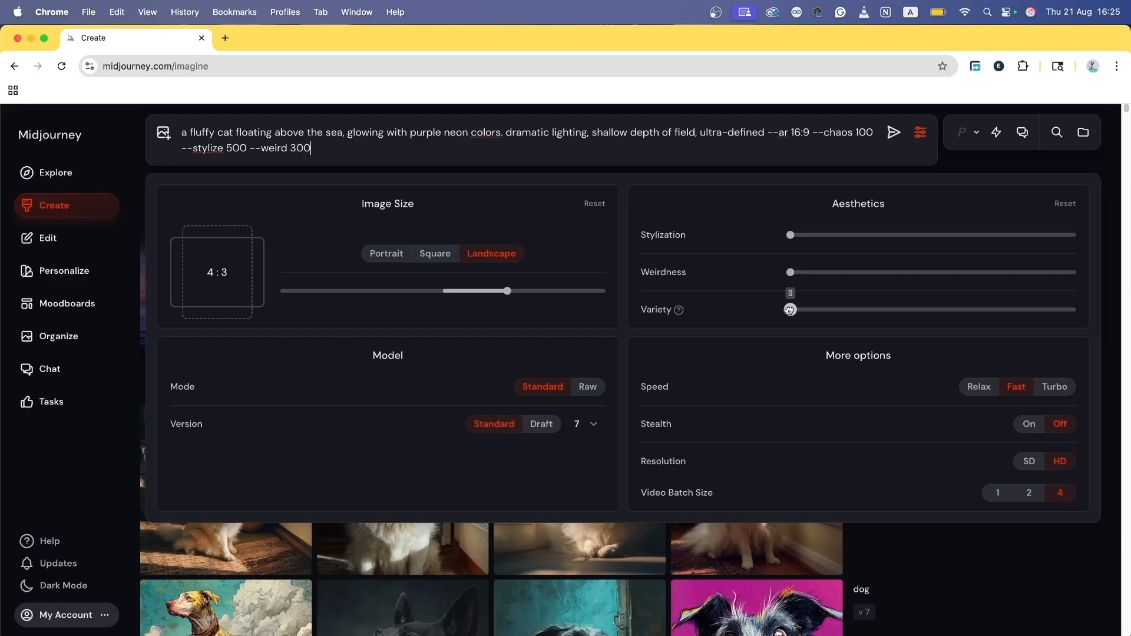
Step: Push Variety to its maximum of 100, change --chaos 100 to 80, and submit the prompt
{"action": "left_click_drag", "start_coordinate": [790, 309], "coordinate": [733, 346]}
{"action": "mouse_move", "coordinate": [663, 311]}
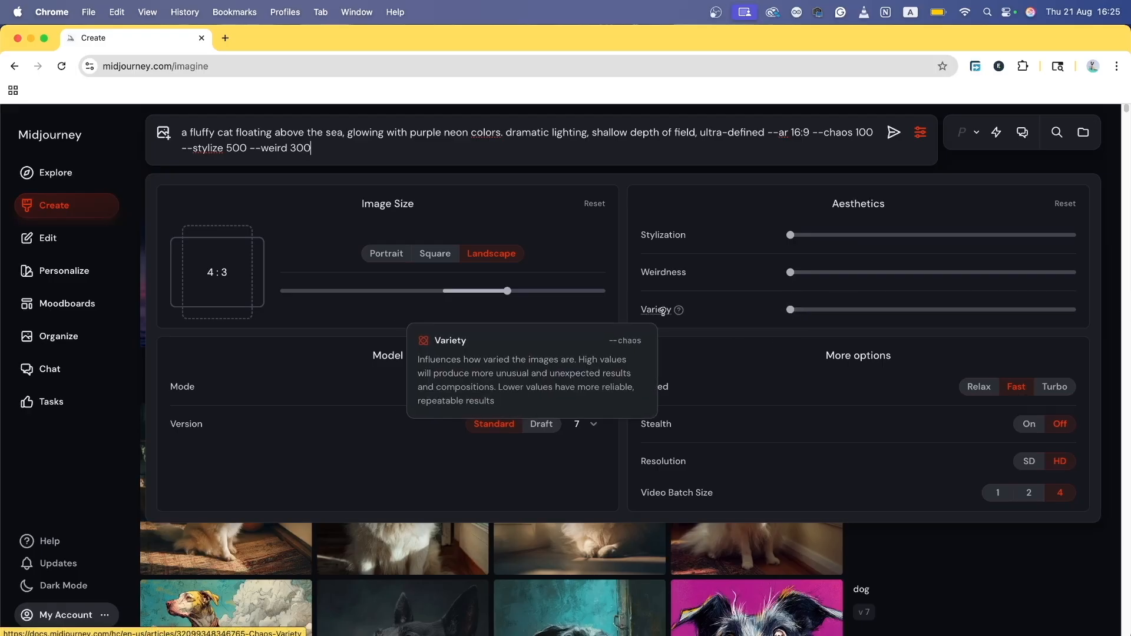
{"action": "left_click_drag", "start_coordinate": [790, 310], "coordinate": [1110, 309]}
{"action": "double_click", "coordinate": [868, 130]}
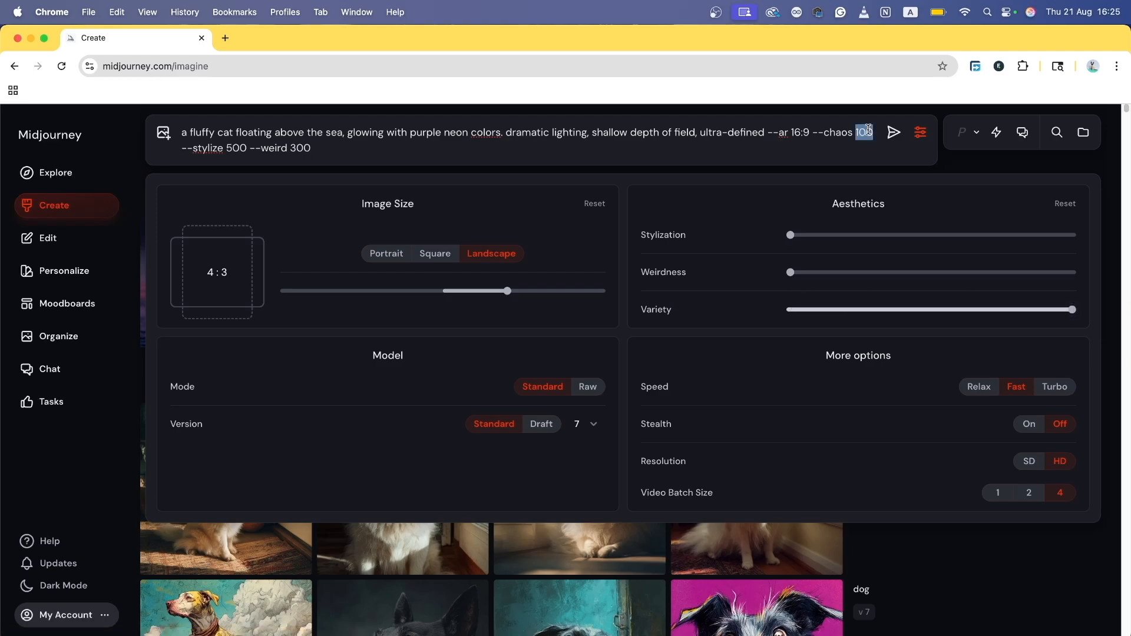
{"action": "type", "text": "80 -"}
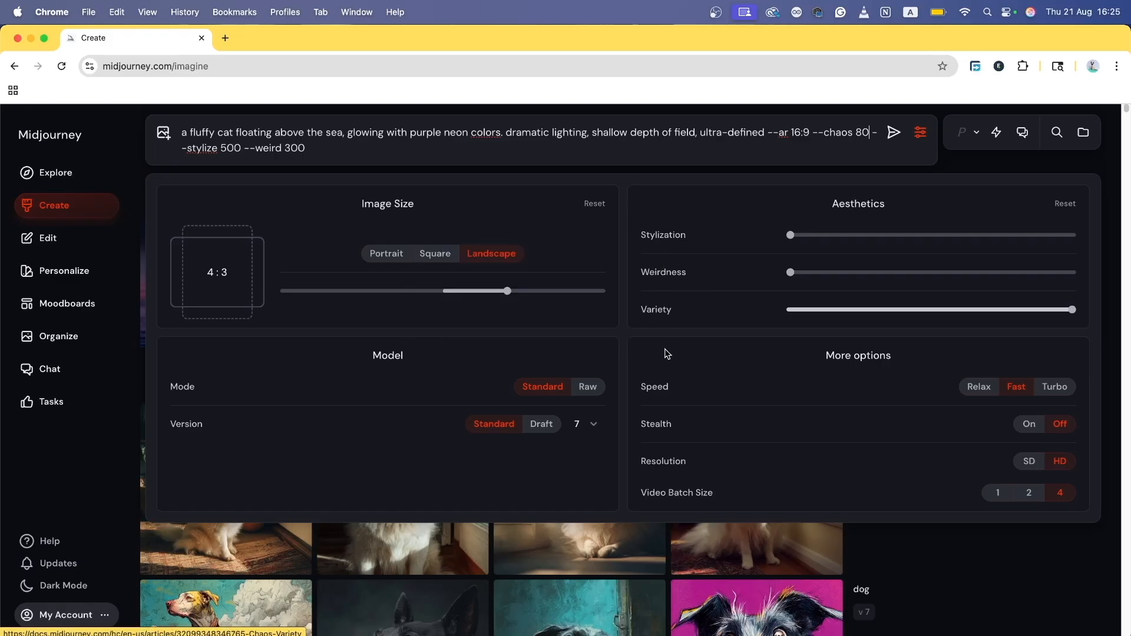
{"action": "left_click", "coordinate": [892, 136]}
Step: Open the first new neon cat image and step forward through the job's images
{"action": "scroll", "coordinate": [674, 505], "scroll_direction": "down", "scroll_amount": 2}
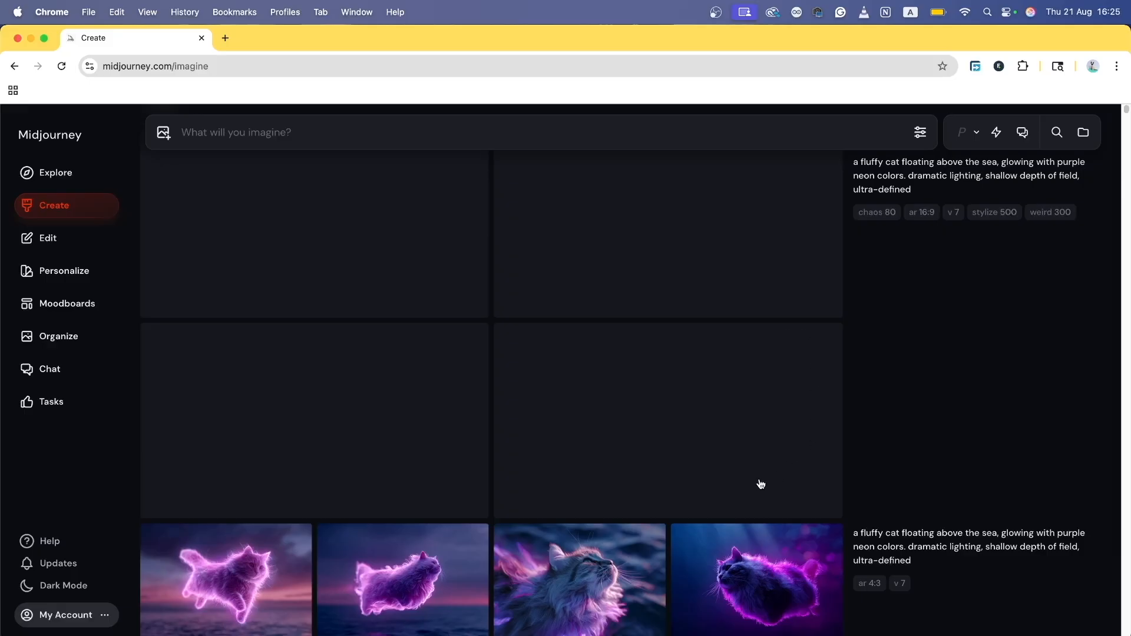
{"action": "scroll", "coordinate": [576, 512], "scroll_direction": "up", "scroll_amount": 2}
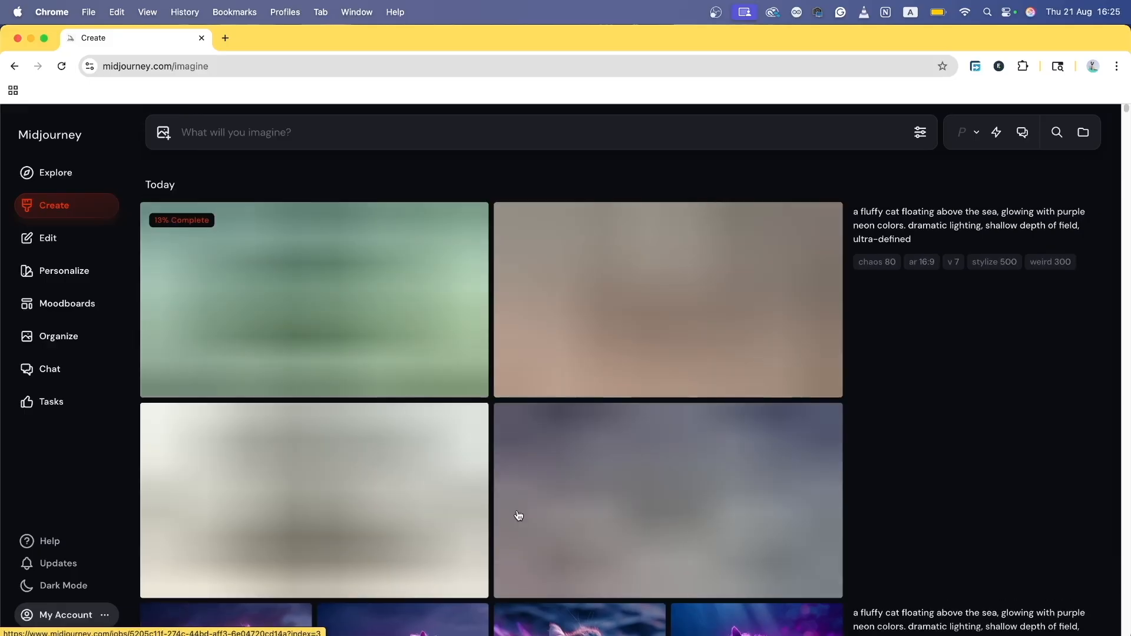
{"action": "scroll", "coordinate": [679, 328], "scroll_direction": "down", "scroll_amount": 4}
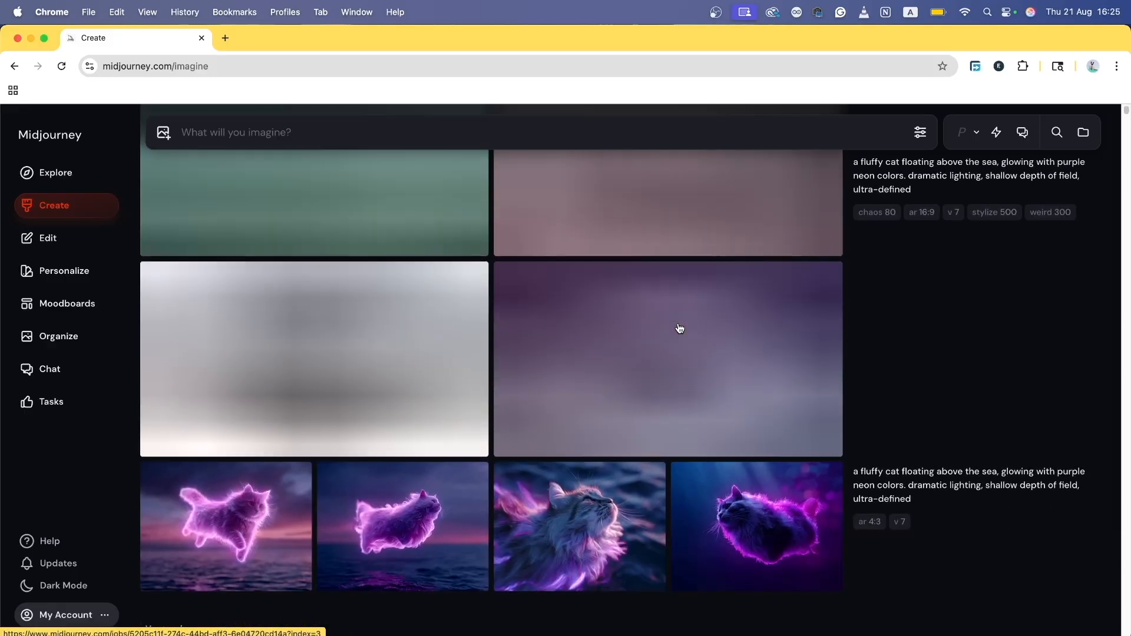
{"action": "scroll", "coordinate": [683, 331], "scroll_direction": "up", "scroll_amount": 4}
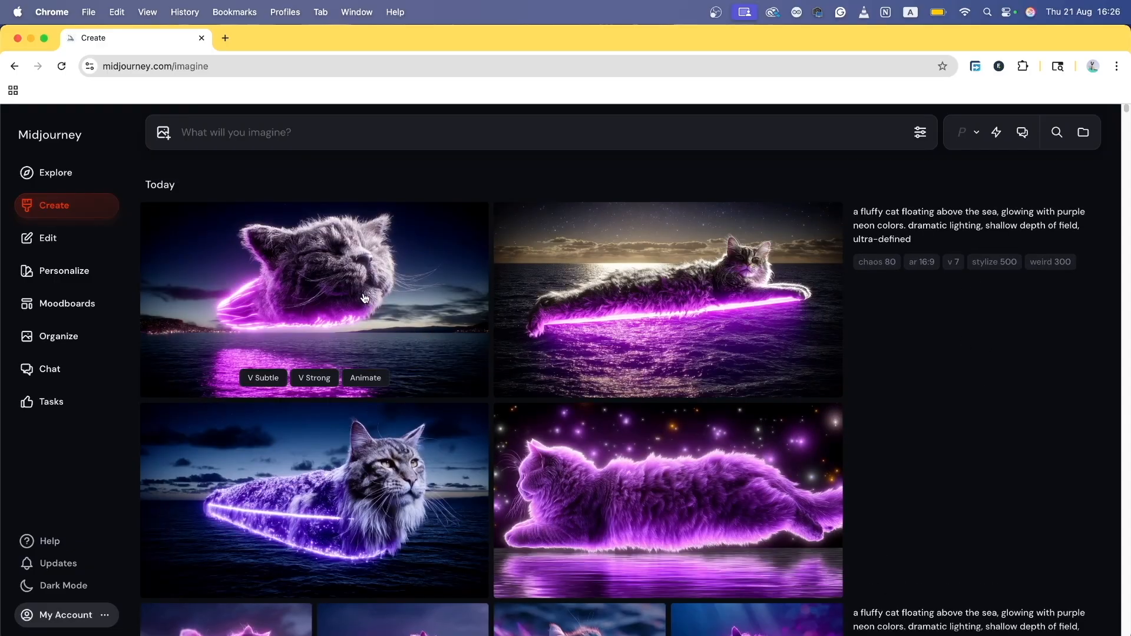
{"action": "left_click", "coordinate": [363, 293]}
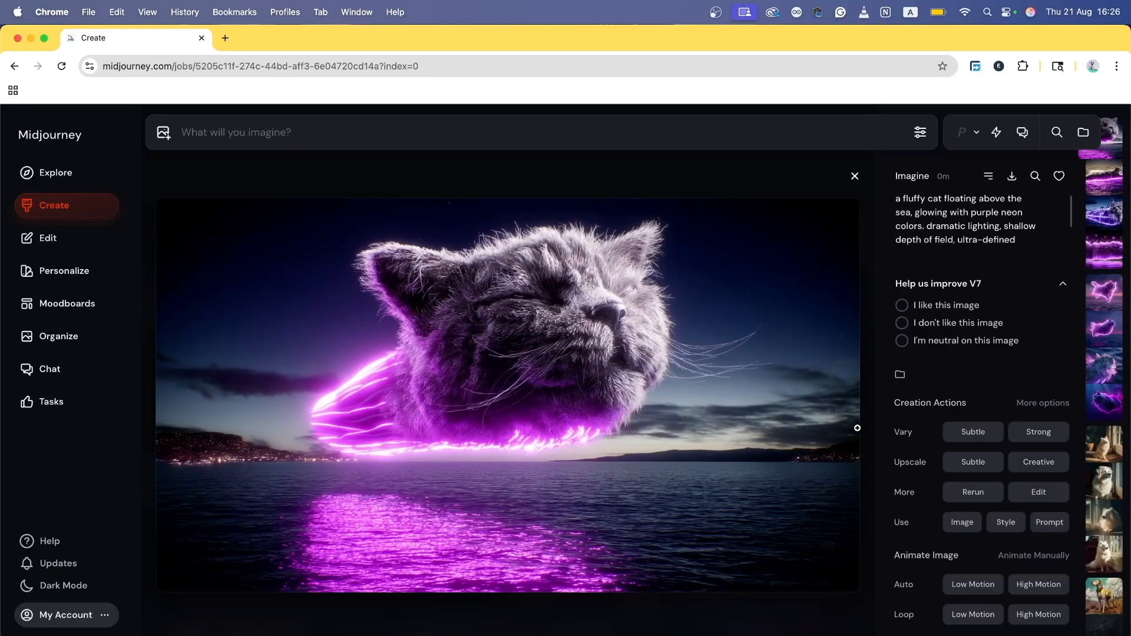
{"action": "key", "text": "Right"}
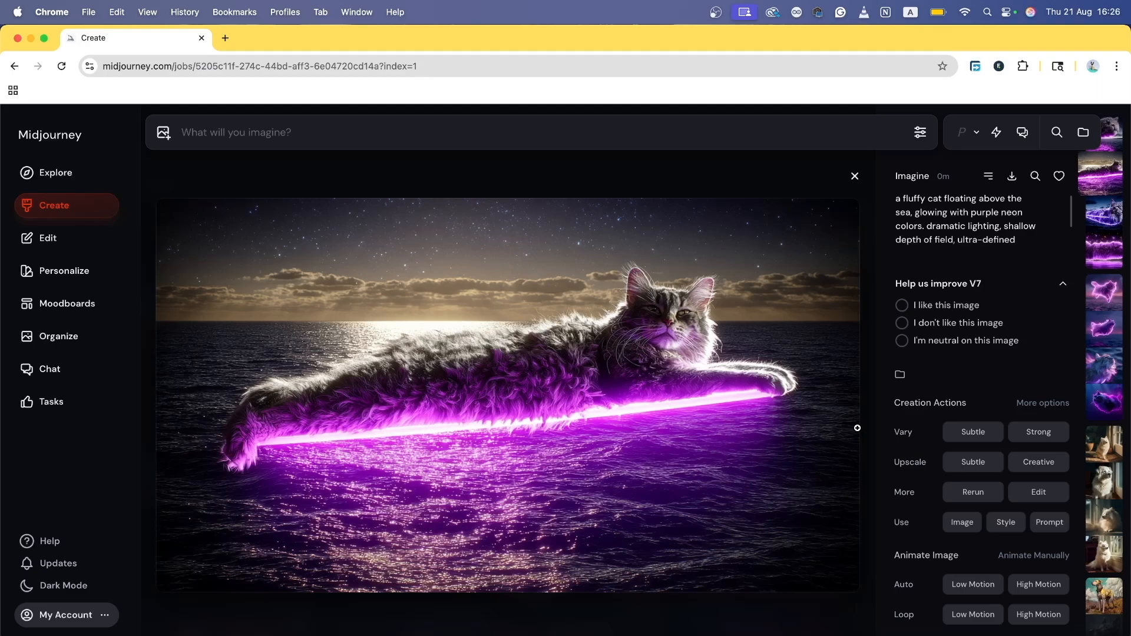
{"action": "key", "text": "Right"}
{"action": "key", "text": "Right"}
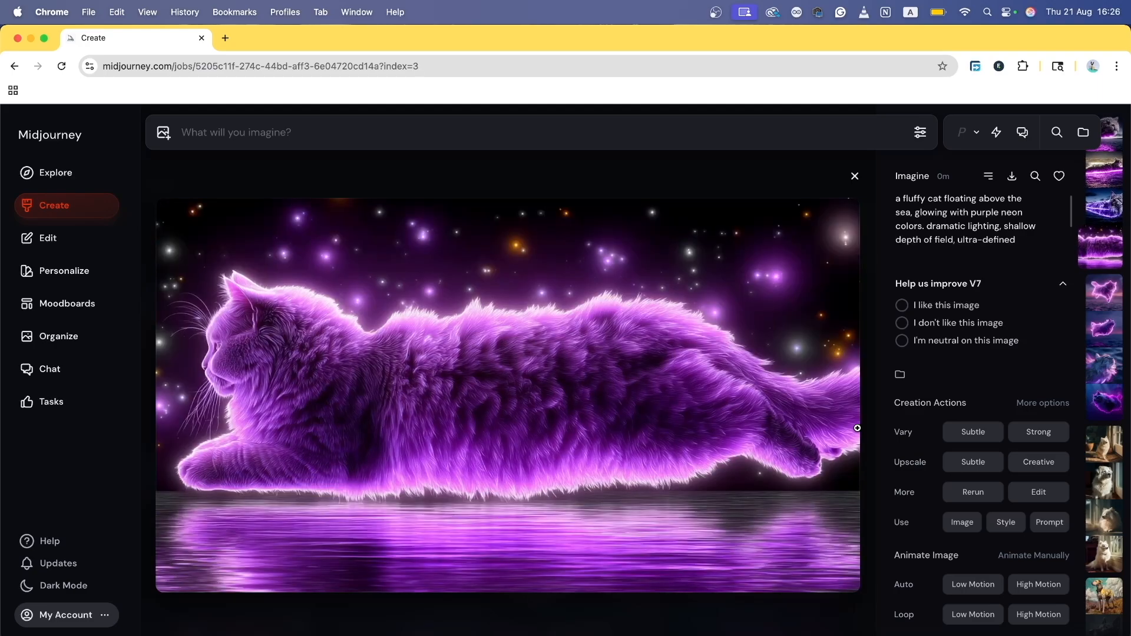
Step: Flip back to the sleeping cat head image and load its prompt into the prompt bar
{"action": "key", "text": "Left"}
{"action": "key", "text": "Left"}
{"action": "key", "text": "Left"}
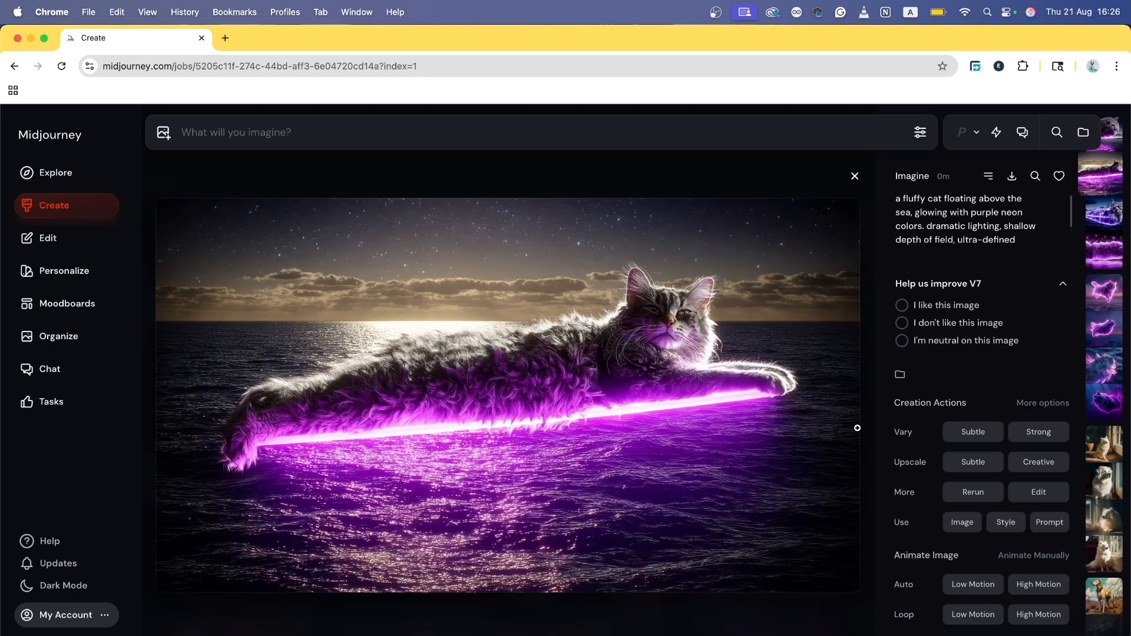
{"action": "key", "text": "Right"}
{"action": "key", "text": "Right"}
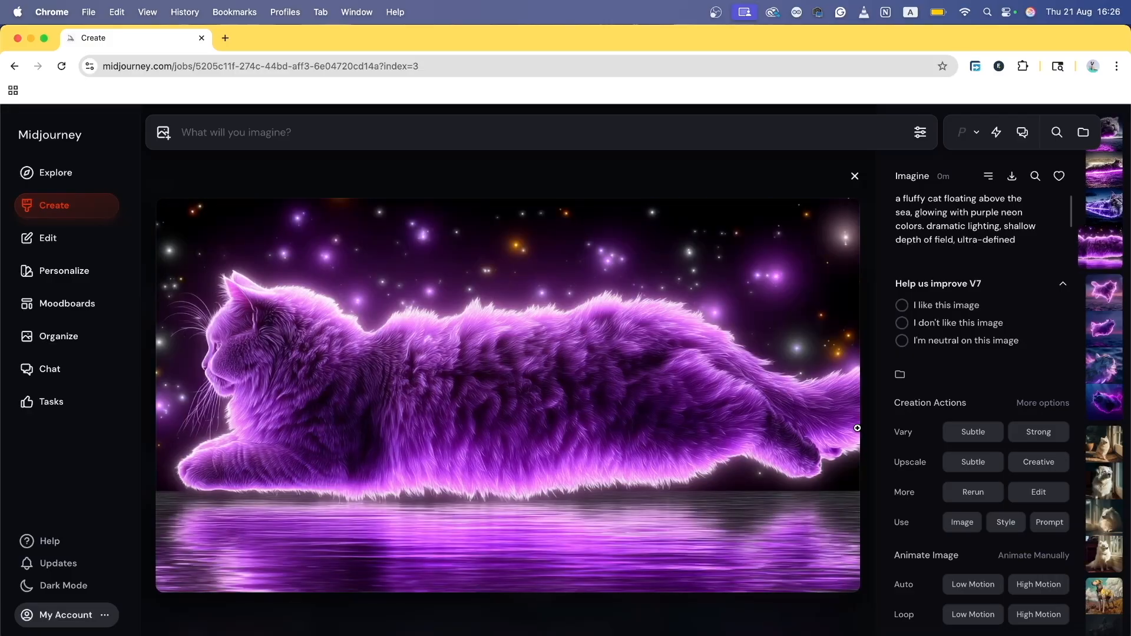
{"action": "key", "text": "Left"}
{"action": "key", "text": "Left"}
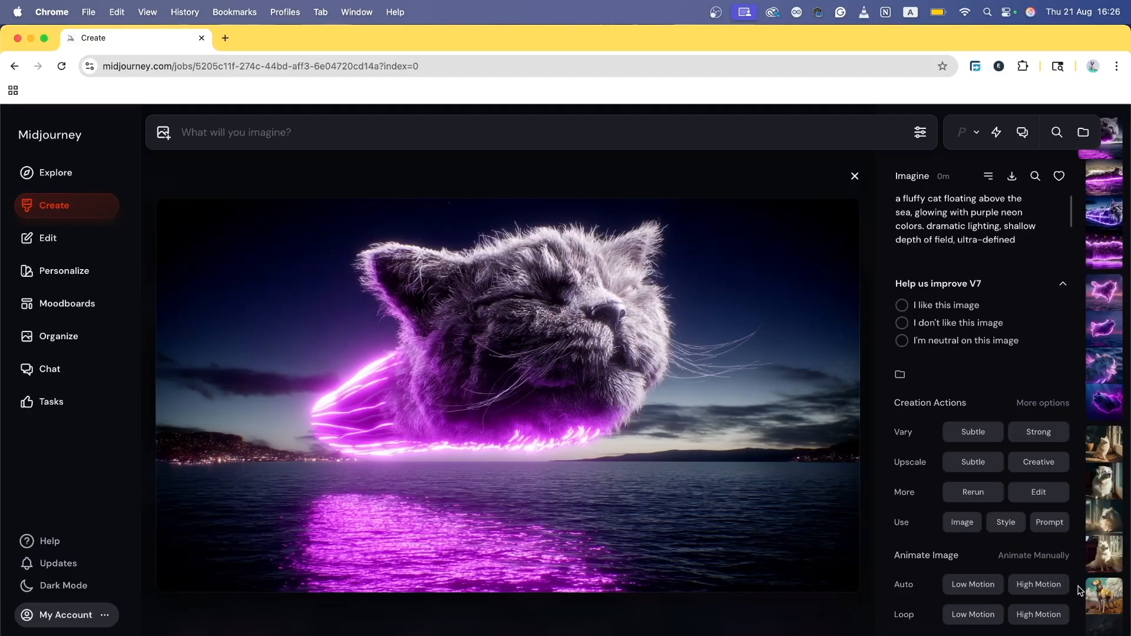
{"action": "left_click", "coordinate": [1043, 245]}
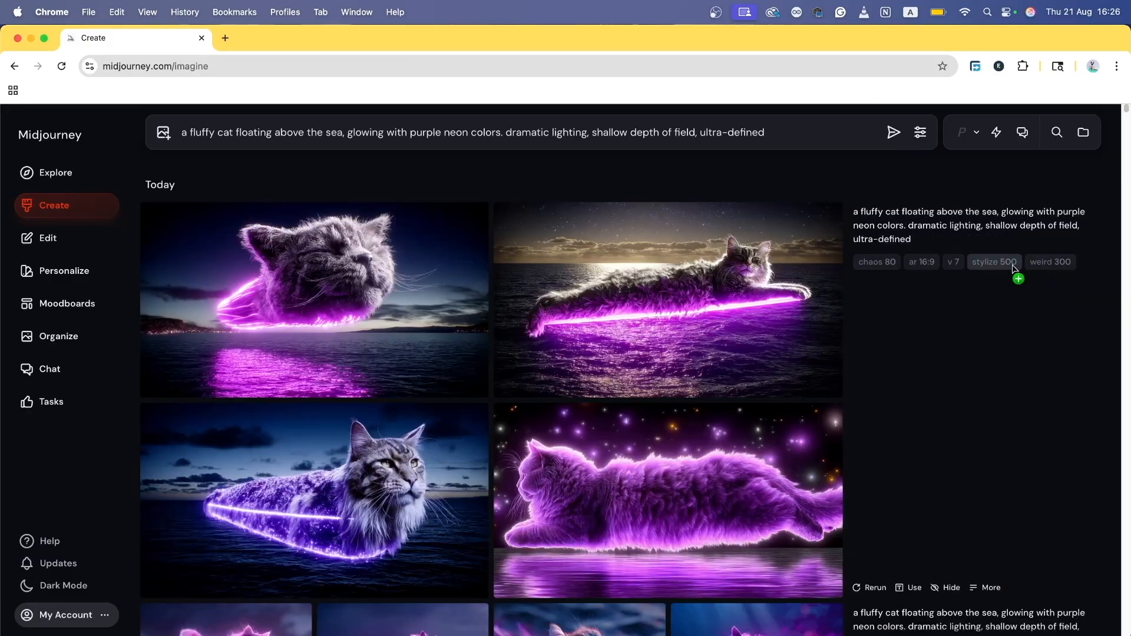
Step: Rebuild the neon cat prompt with --chaos 80, --ar 16:9, --v 7 and --stylize 100, and submit it
{"action": "left_click", "coordinate": [877, 265]}
{"action": "left_click", "coordinate": [922, 263]}
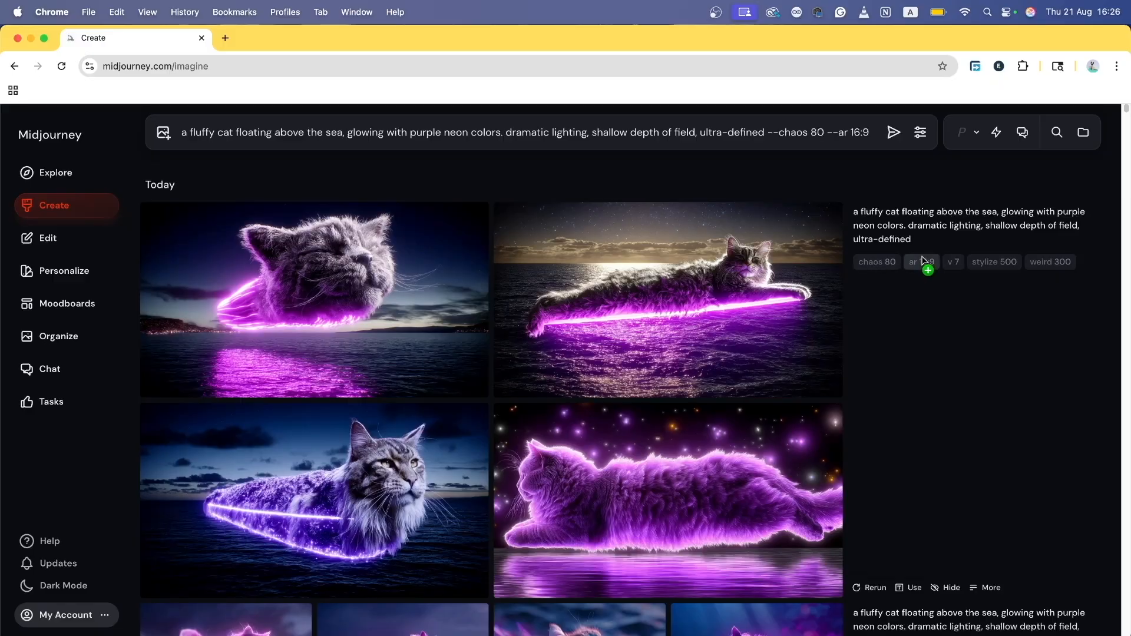
{"action": "left_click", "coordinate": [954, 263]}
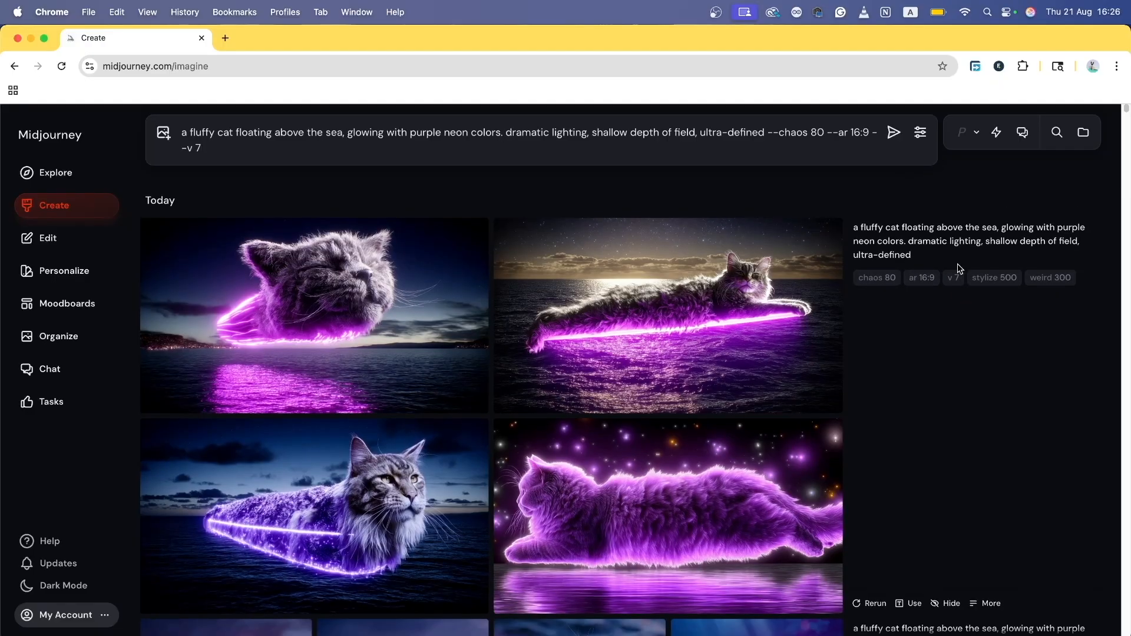
{"action": "left_click", "coordinate": [994, 280]}
{"action": "double_click", "coordinate": [265, 148]}
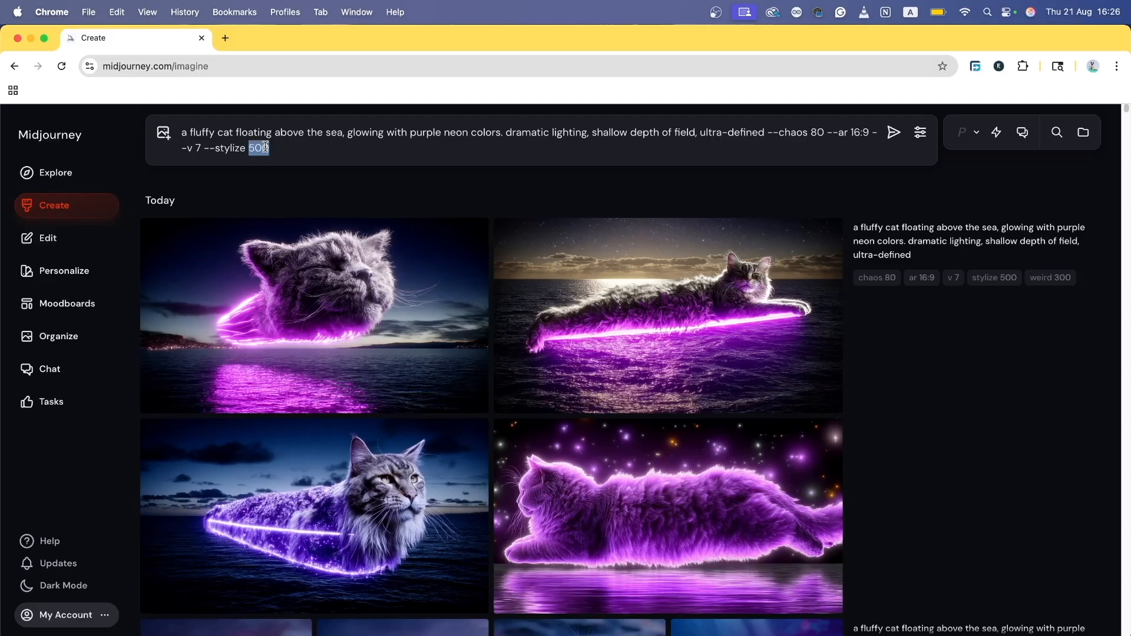
{"action": "type", "text": "100"}
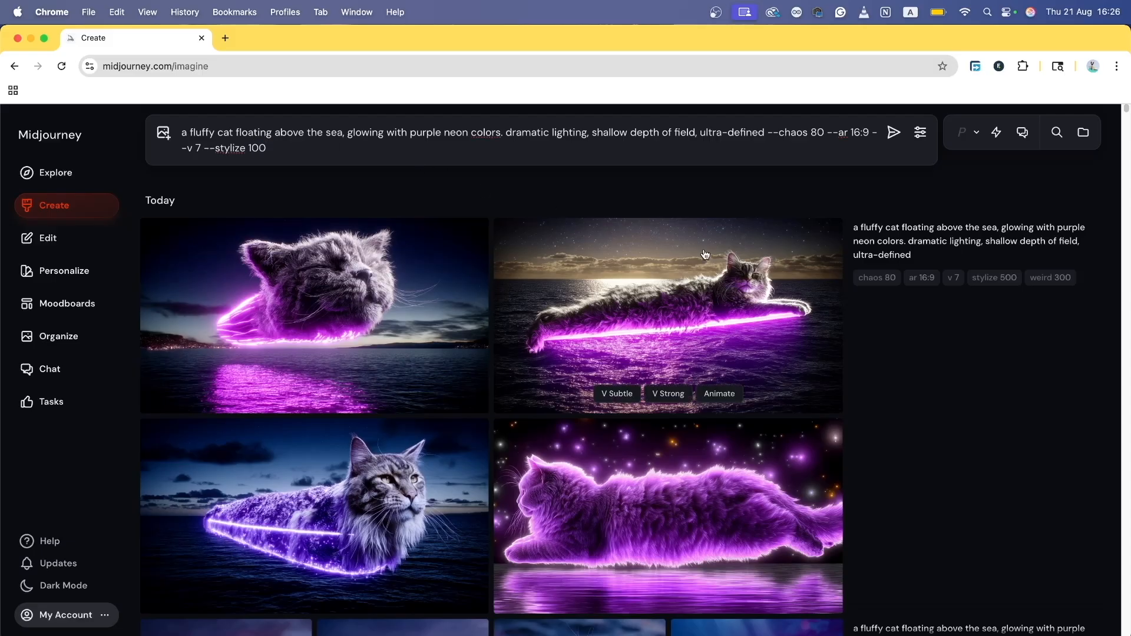
{"action": "left_click", "coordinate": [894, 132]}
{"action": "scroll", "coordinate": [728, 274], "scroll_direction": "up", "scroll_amount": 20}
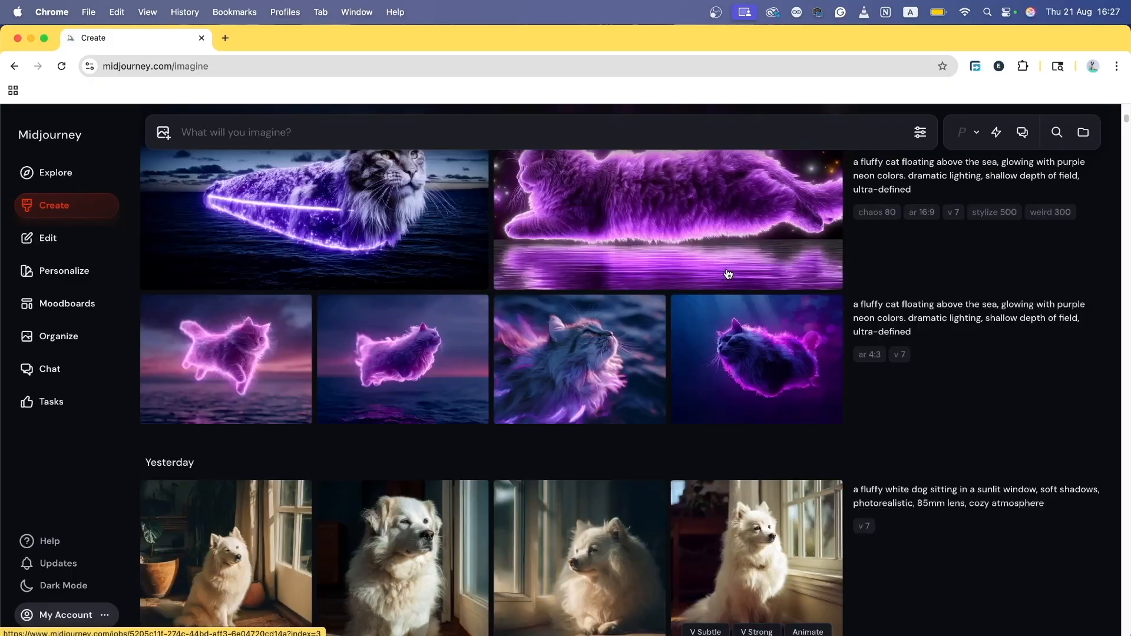
{"action": "scroll", "coordinate": [846, 324], "scroll_direction": "down", "scroll_amount": 2}
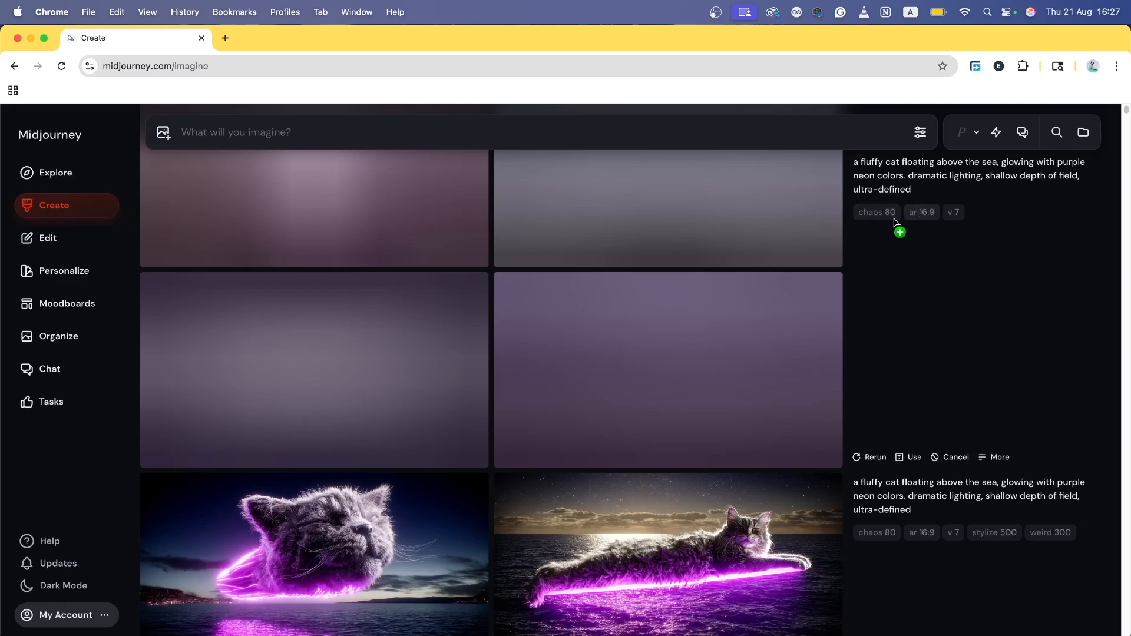
{"action": "scroll", "coordinate": [1013, 419], "scroll_direction": "down", "scroll_amount": 10}
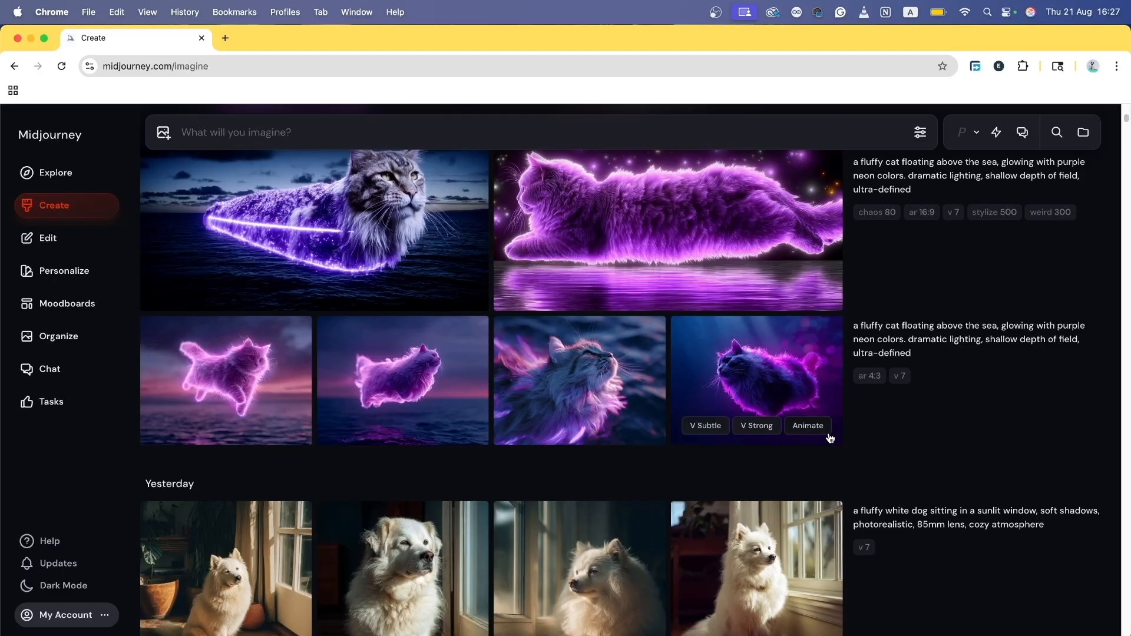
{"action": "scroll", "coordinate": [831, 434], "scroll_direction": "up", "scroll_amount": 10}
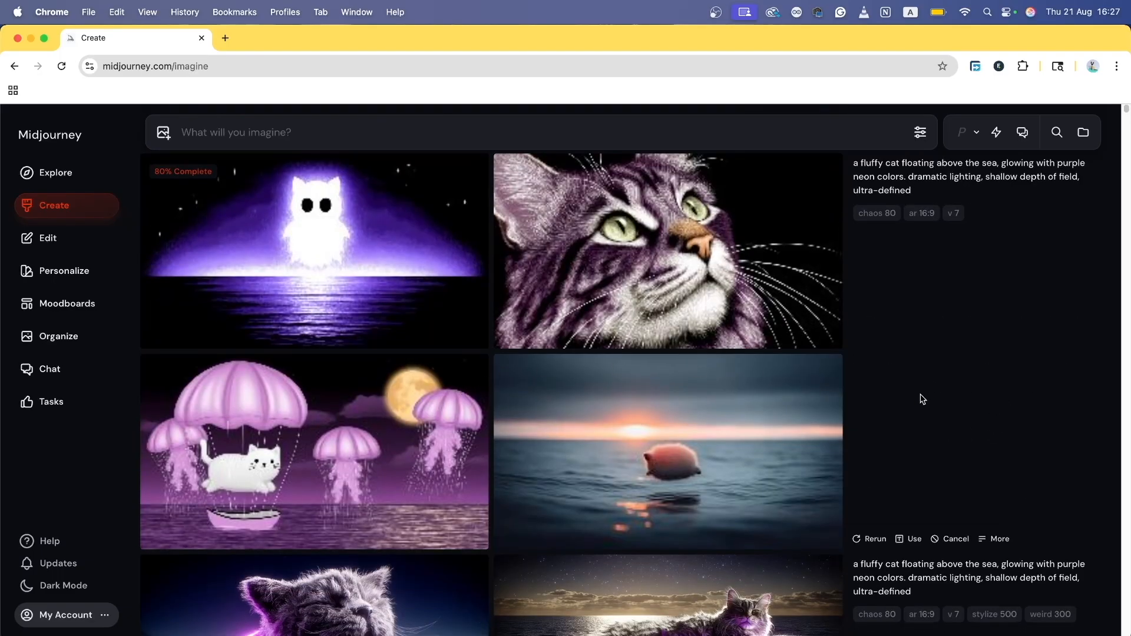
{"action": "scroll", "coordinate": [925, 401], "scroll_direction": "up", "scroll_amount": 1}
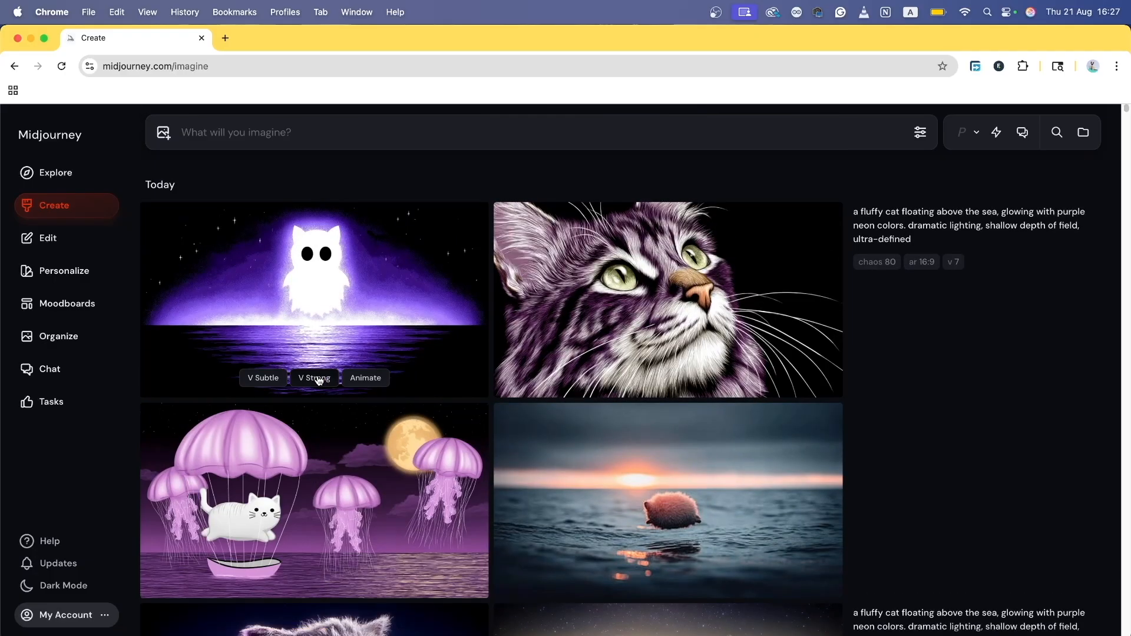
{"action": "left_click", "coordinate": [321, 505]}
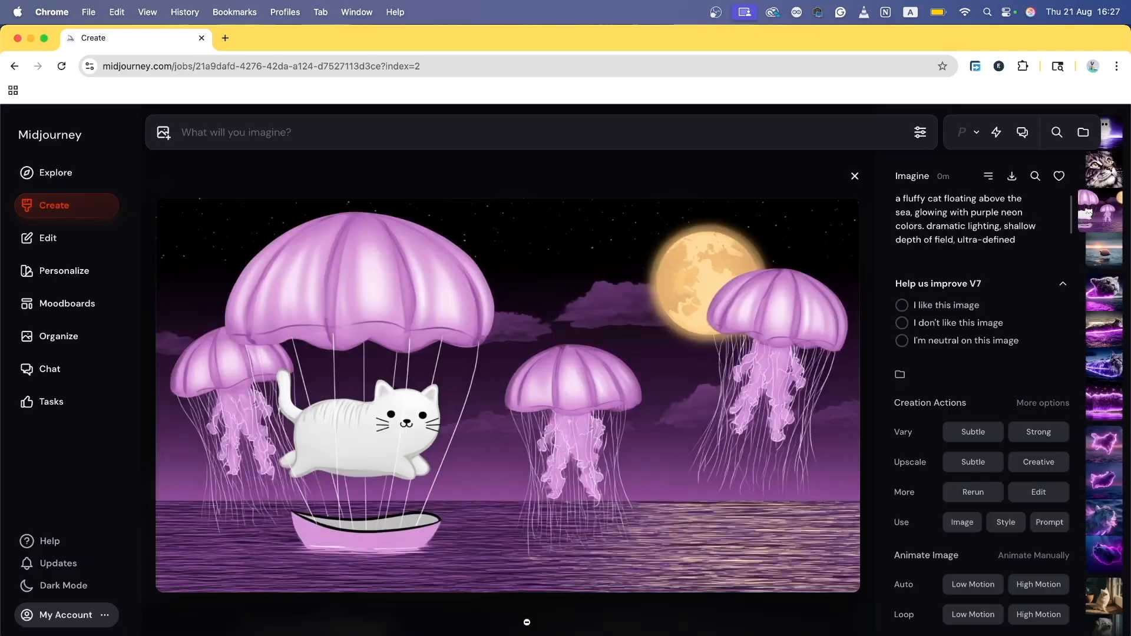
{"action": "left_click", "coordinate": [855, 176]}
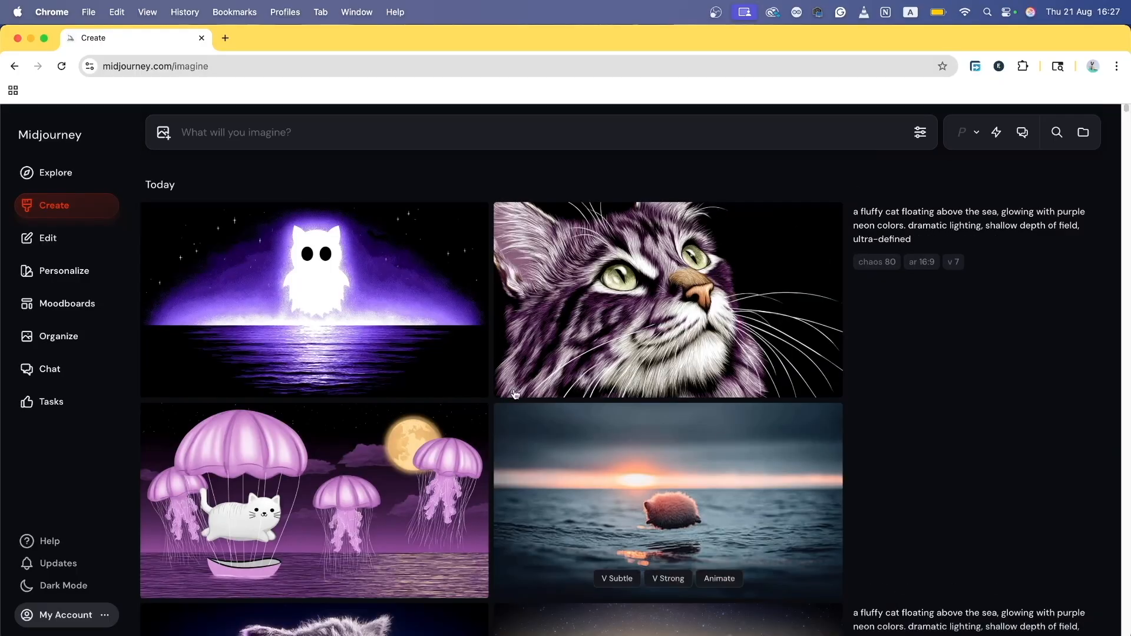
{"action": "left_click", "coordinate": [459, 306]}
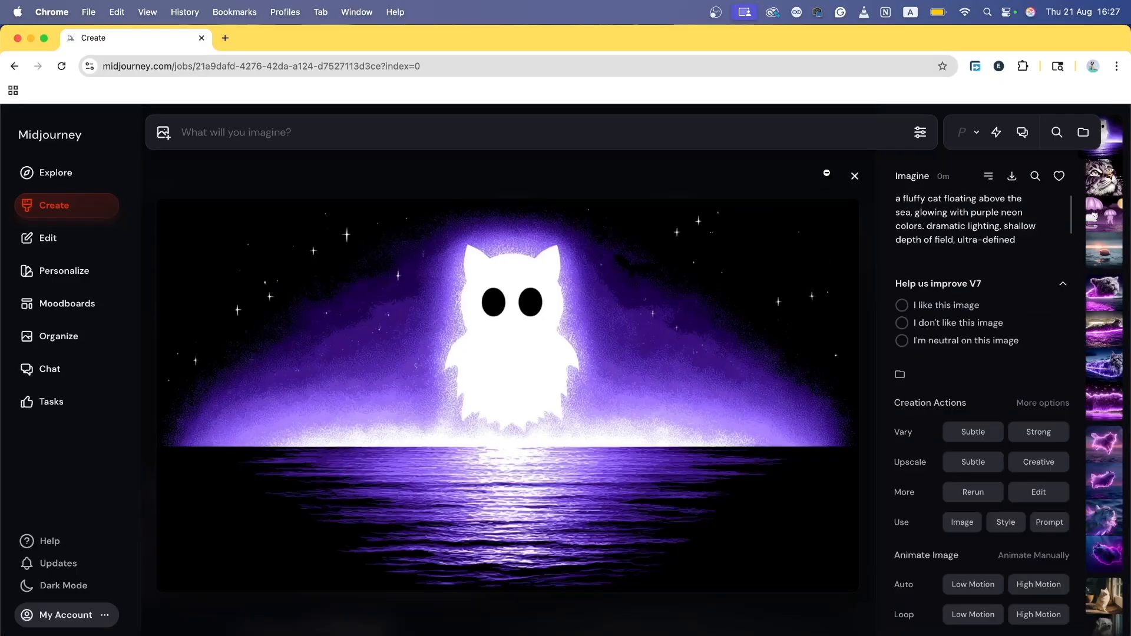
{"action": "left_click", "coordinate": [855, 176]}
{"action": "scroll", "coordinate": [668, 462], "scroll_direction": "down", "scroll_amount": 2}
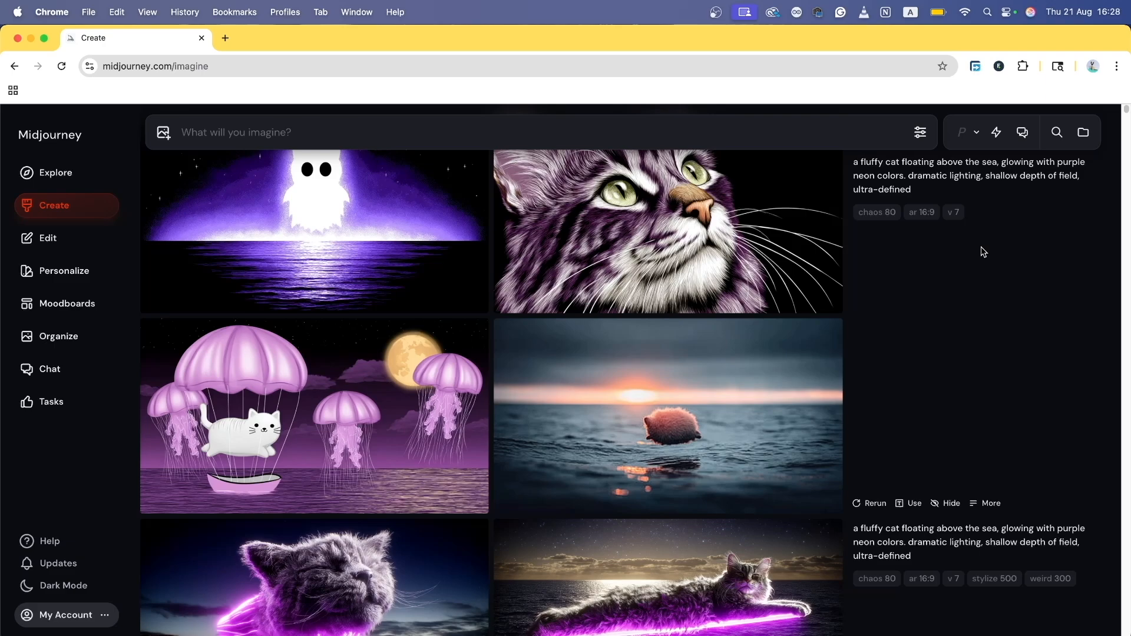
{"action": "scroll", "coordinate": [983, 252], "scroll_direction": "up", "scroll_amount": 2}
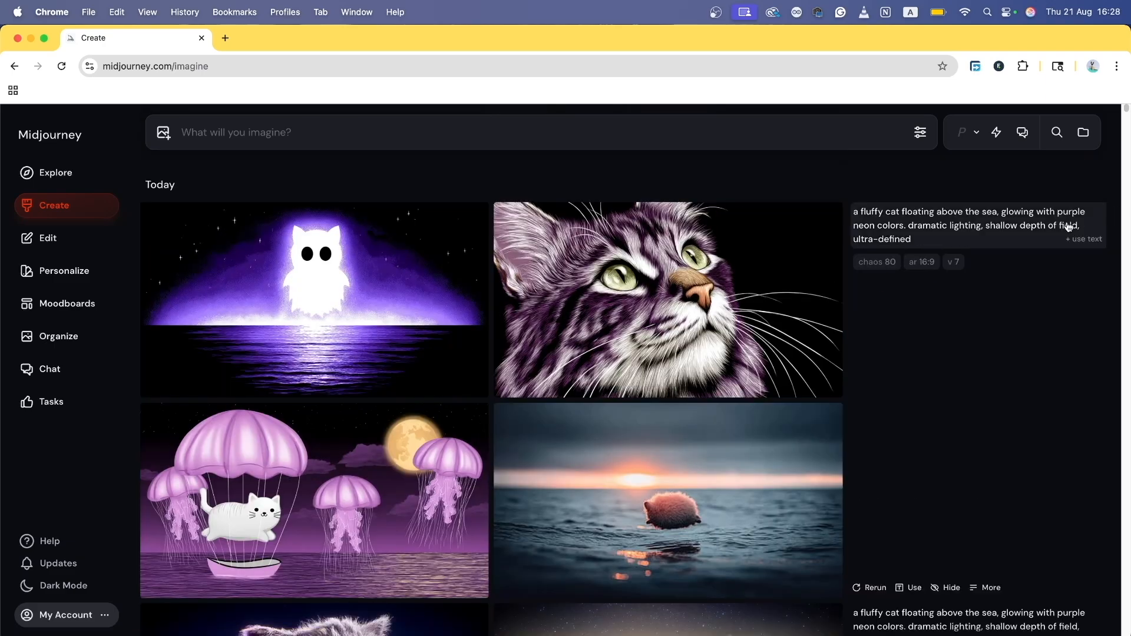
Step: Load the latest neon cat prompt text into the prompt bar and glance at the generation settings
{"action": "left_click", "coordinate": [1009, 233]}
{"action": "left_click", "coordinate": [916, 137]}
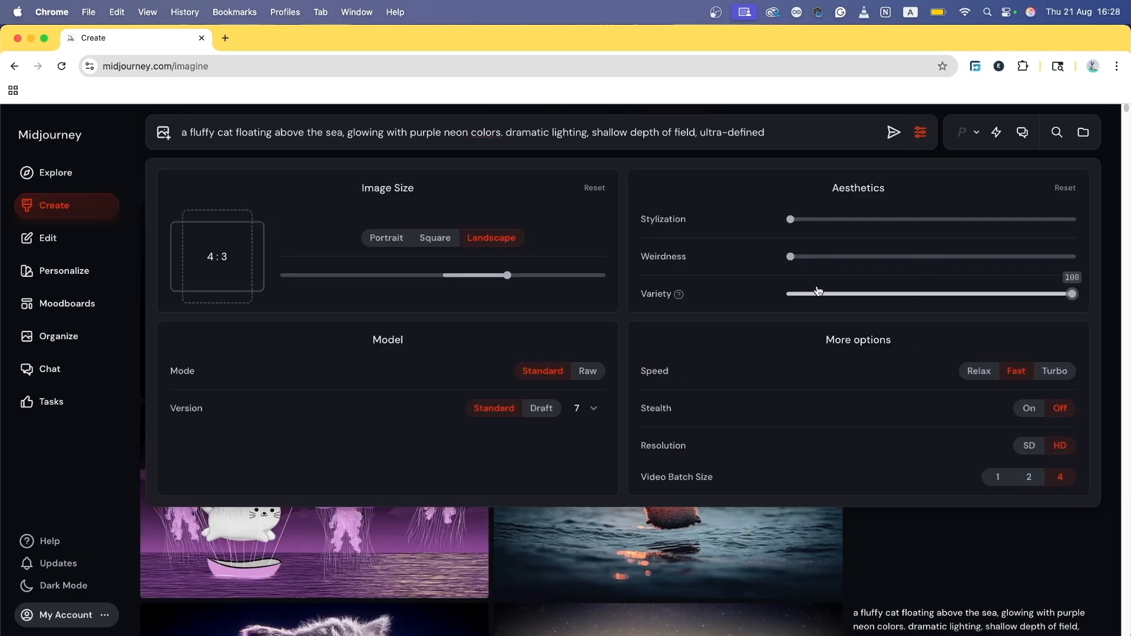
{"action": "left_click", "coordinate": [972, 545]}
{"action": "scroll", "coordinate": [901, 346], "scroll_direction": "down", "scroll_amount": 2}
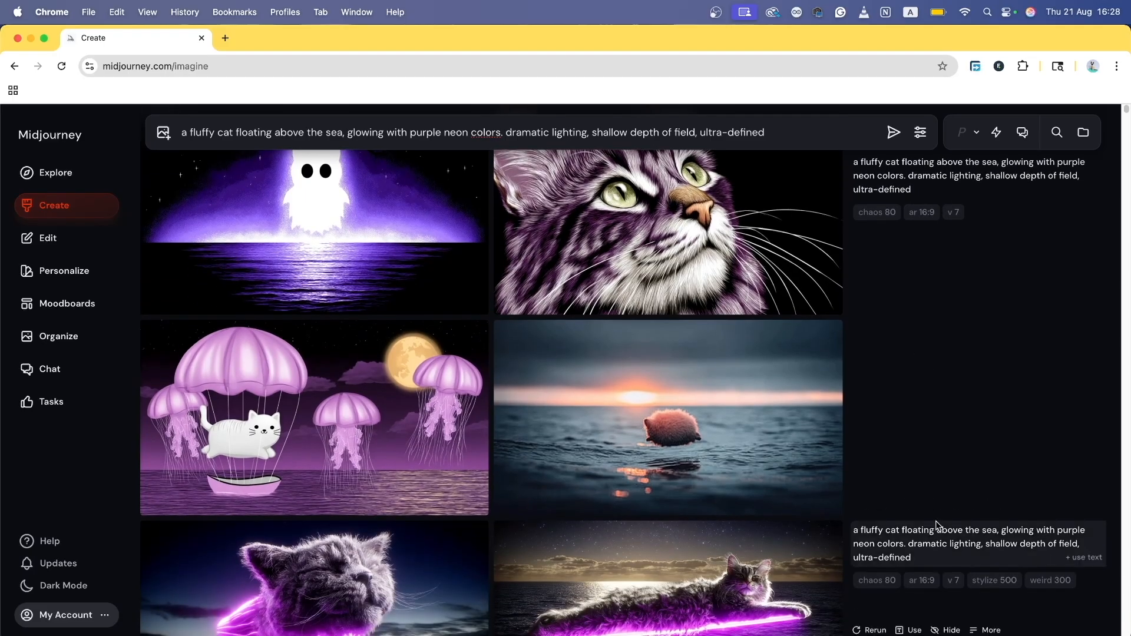
{"action": "scroll", "coordinate": [986, 551], "scroll_direction": "down", "scroll_amount": 2}
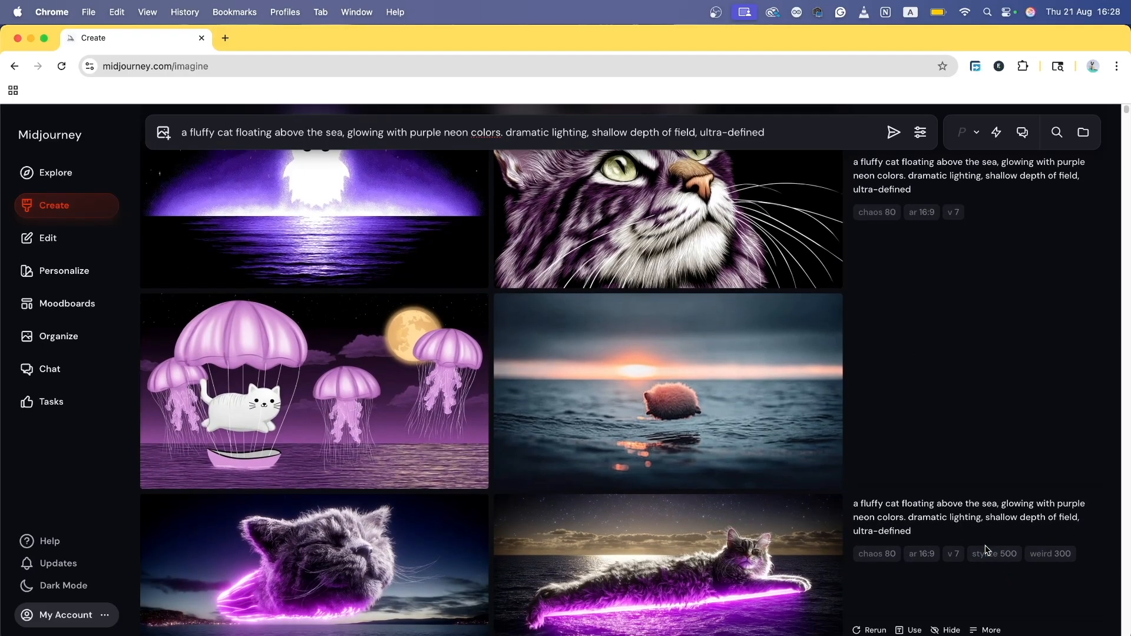
{"action": "scroll", "coordinate": [990, 449], "scroll_direction": "up", "scroll_amount": 4}
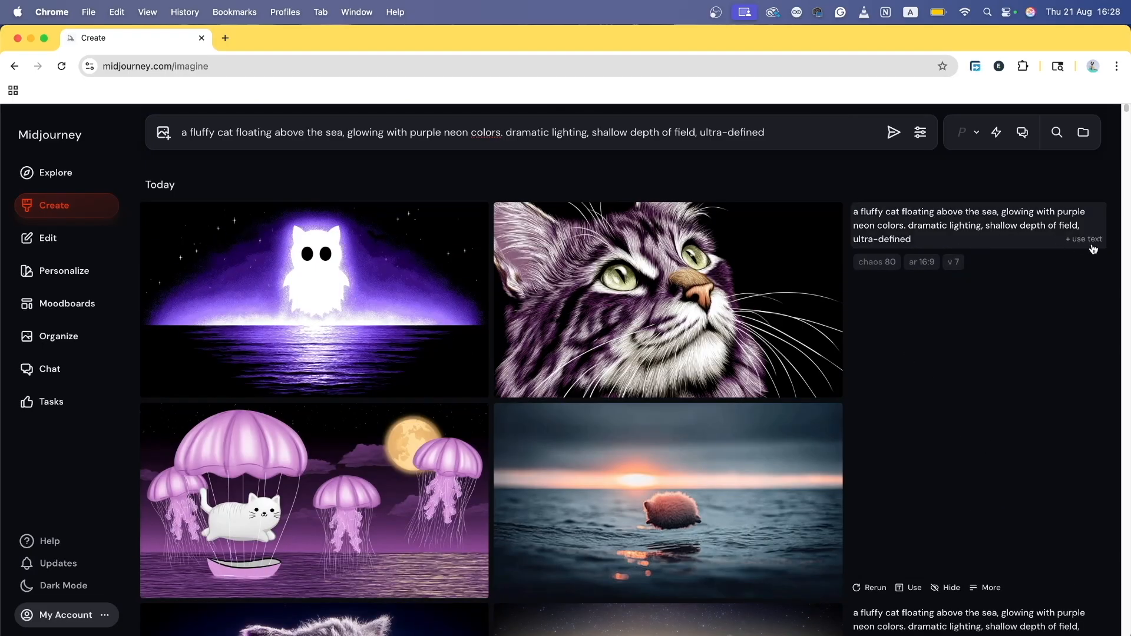
Step: Lower Variety from 100 to 0 and submit the prompt
{"action": "left_click", "coordinate": [921, 132]}
{"action": "mouse_move", "coordinate": [1053, 290]}
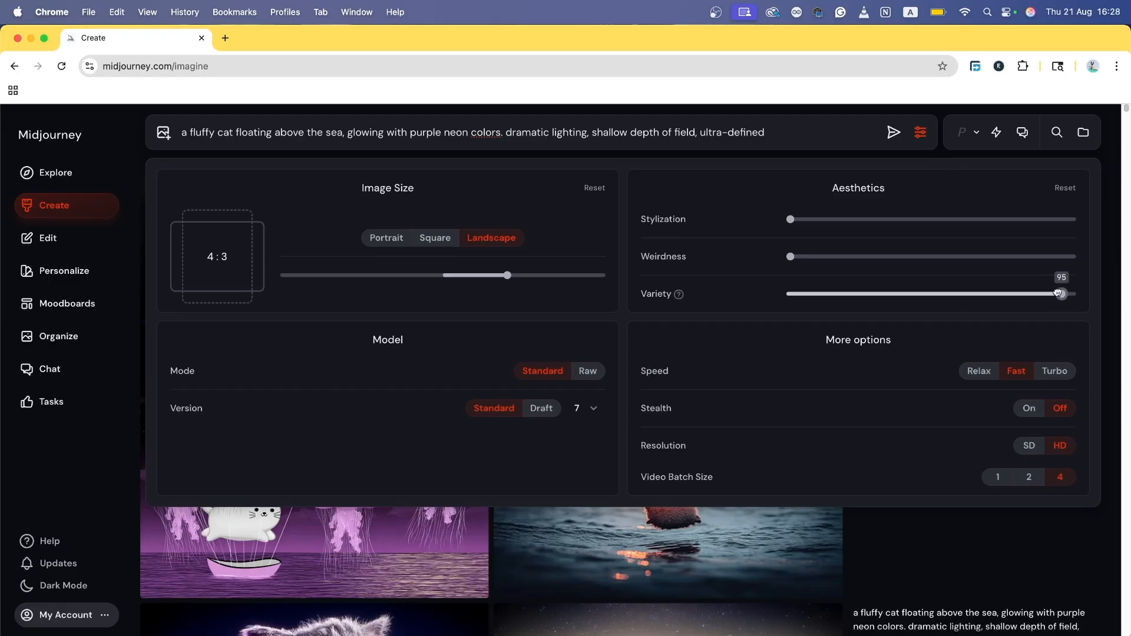
{"action": "left_click_drag", "start_coordinate": [1063, 296], "coordinate": [791, 293]}
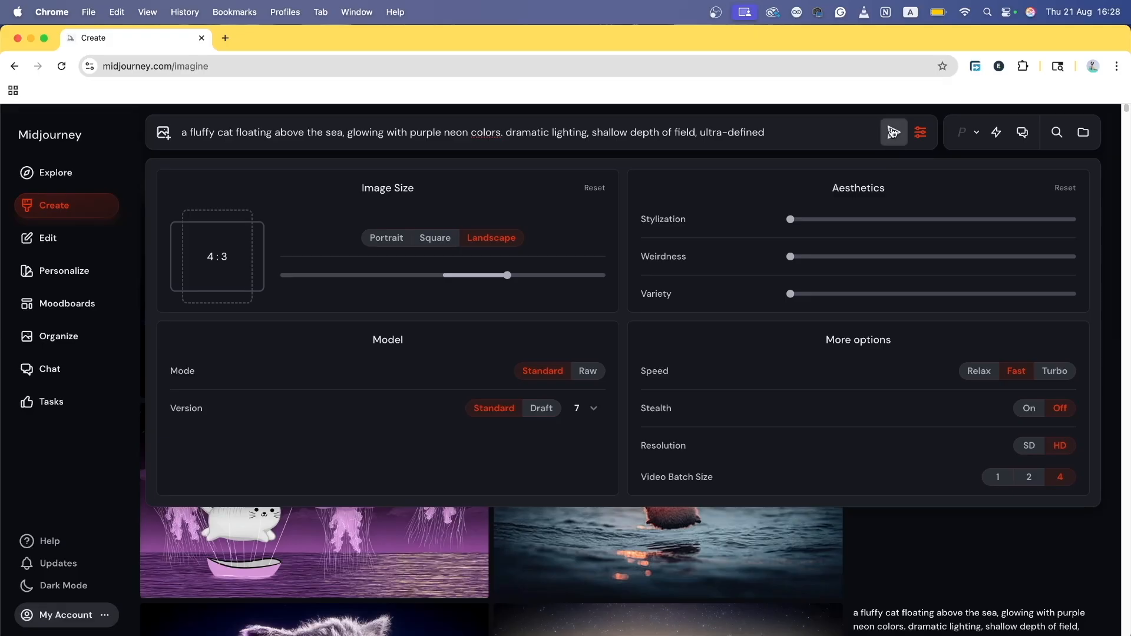
{"action": "left_click", "coordinate": [894, 132]}
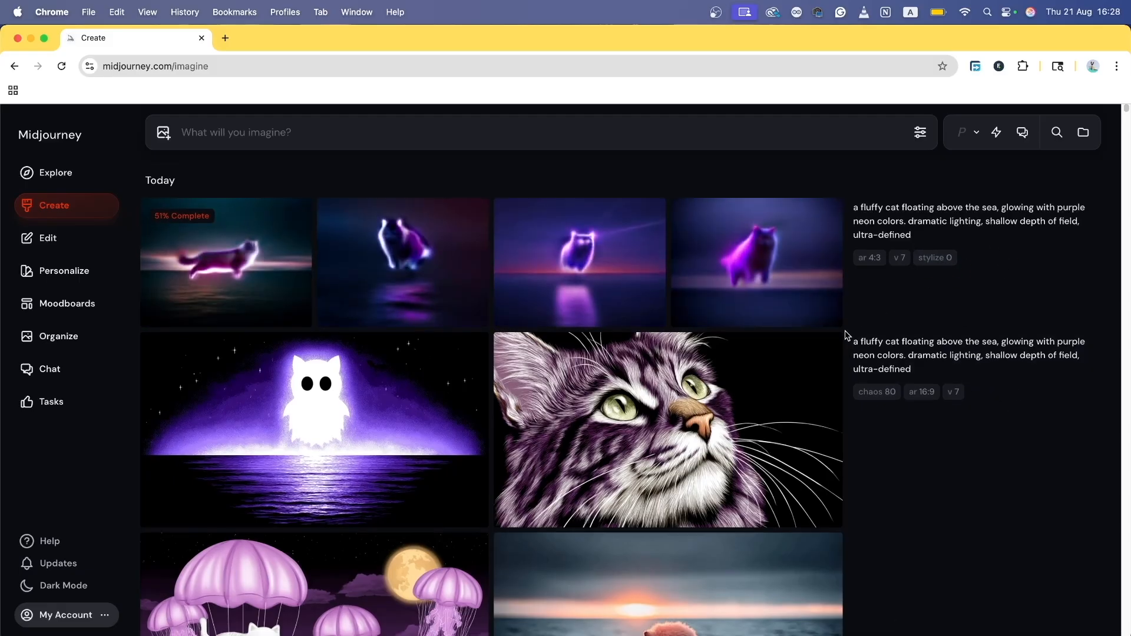
Step: Open the new job's first image and step back and forth through its four images
{"action": "left_click", "coordinate": [263, 245]}
{"action": "key", "text": "Right"}
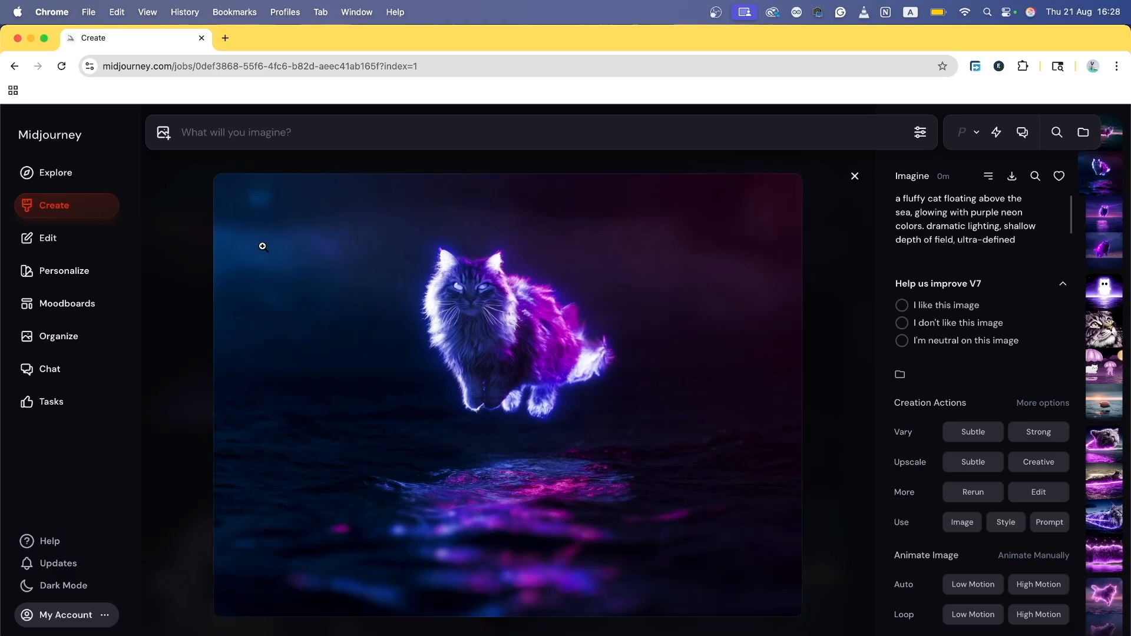
{"action": "key", "text": "Right"}
{"action": "key", "text": "Right"}
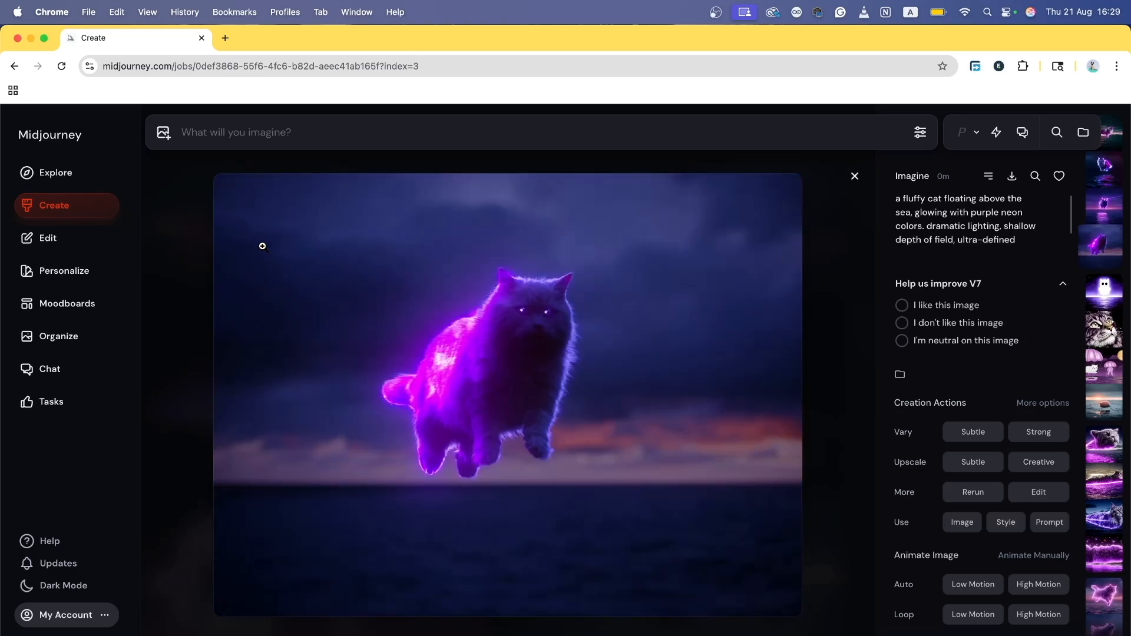
{"action": "key", "text": "Left"}
{"action": "key", "text": "Left"}
{"action": "key", "text": "Left"}
{"action": "key", "text": "Right"}
{"action": "key", "text": "Right"}
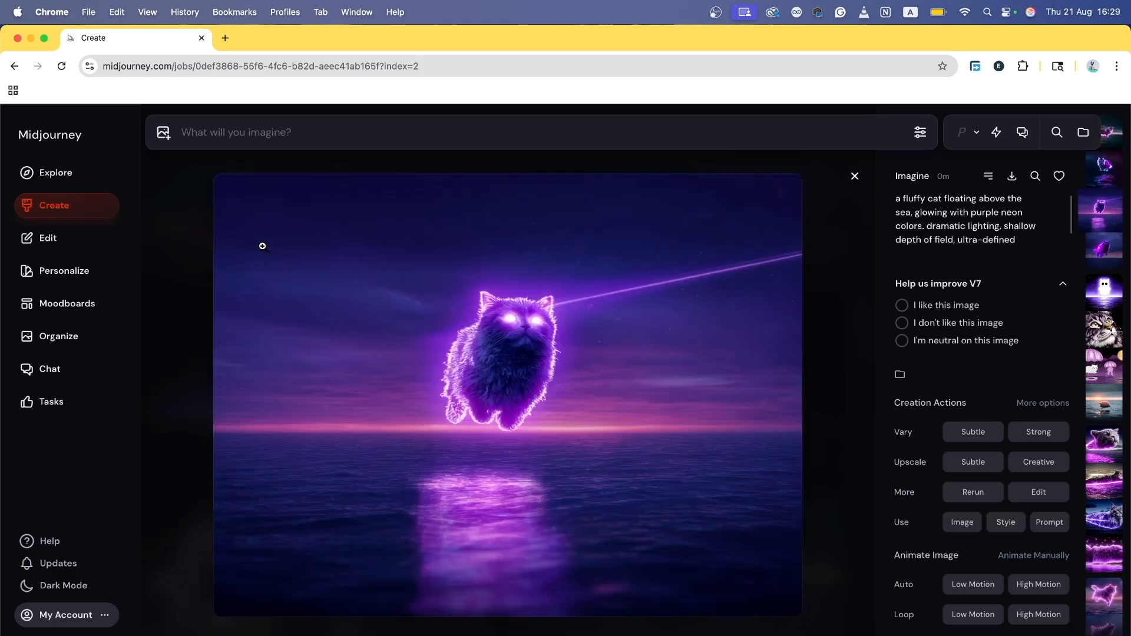
{"action": "key", "text": "Right"}
{"action": "key", "text": "Right"}
{"action": "key", "text": "Left"}
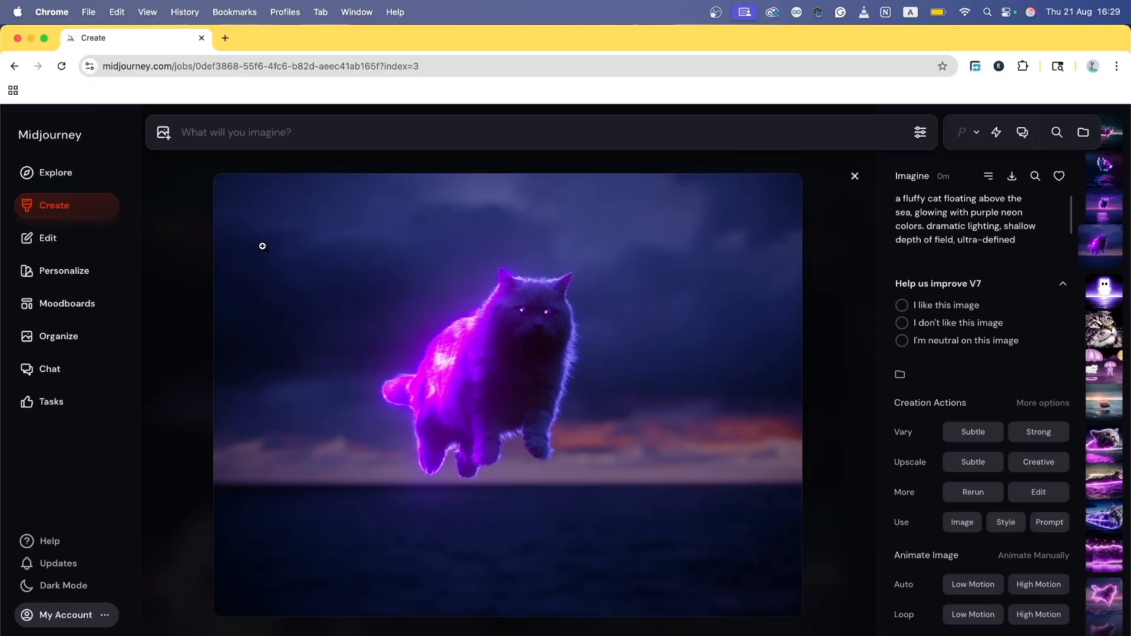
{"action": "key", "text": "Left"}
{"action": "key", "text": "Left"}
{"action": "key", "text": "Left"}
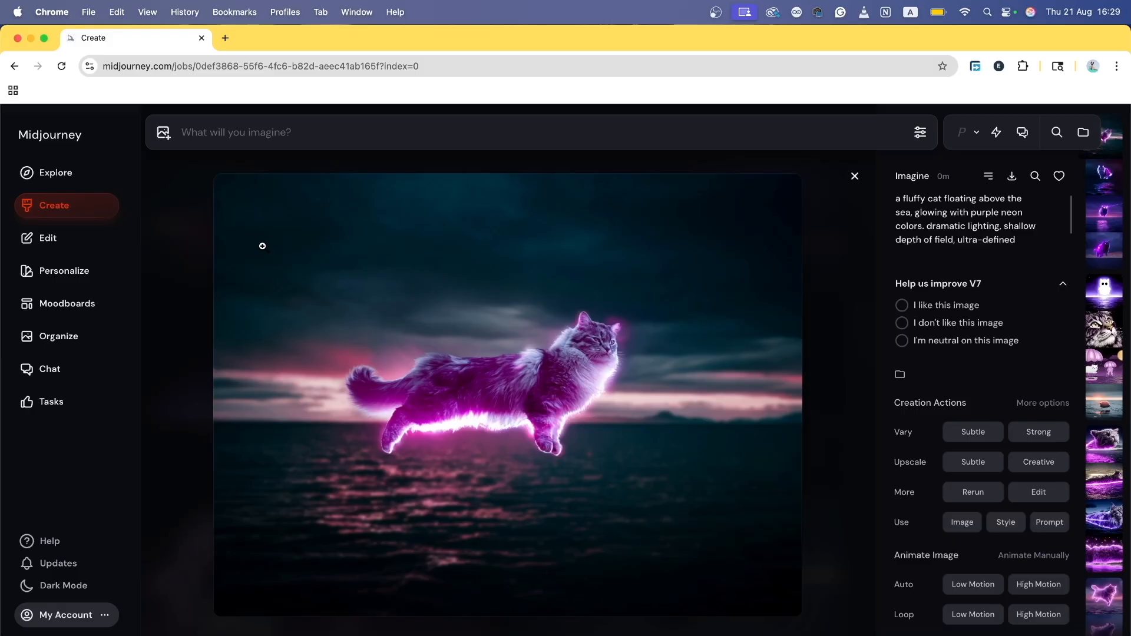
Step: Browse into an earlier job's images, then close the detail view back to the Create feed
{"action": "key", "text": "Down"}
{"action": "key", "text": "Down"}
{"action": "key", "text": "Down"}
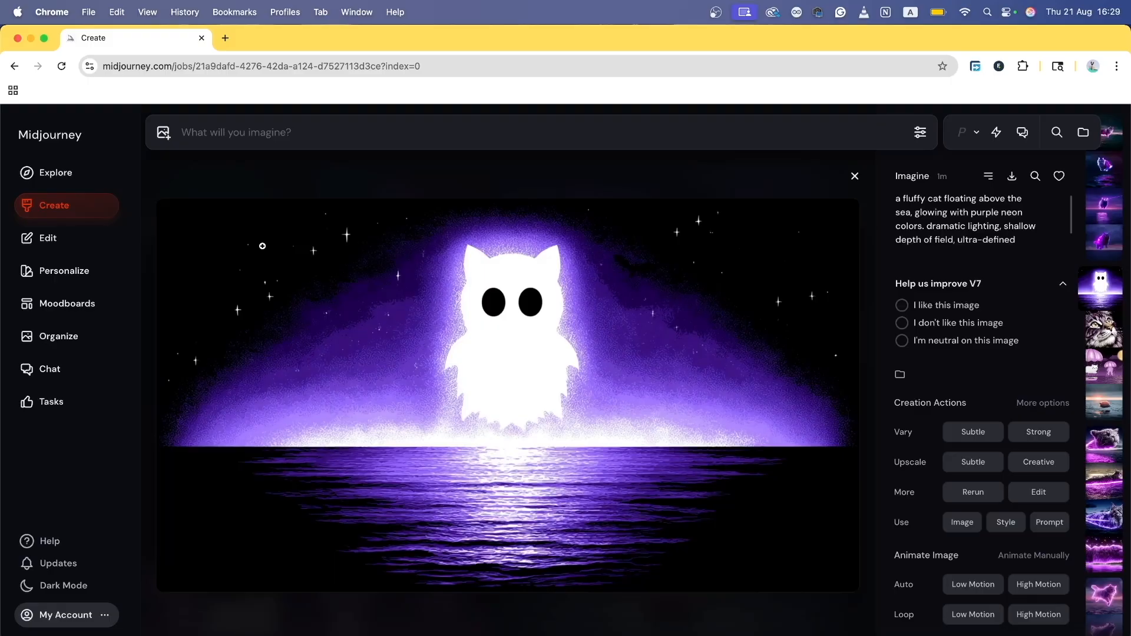
{"action": "key", "text": "Right"}
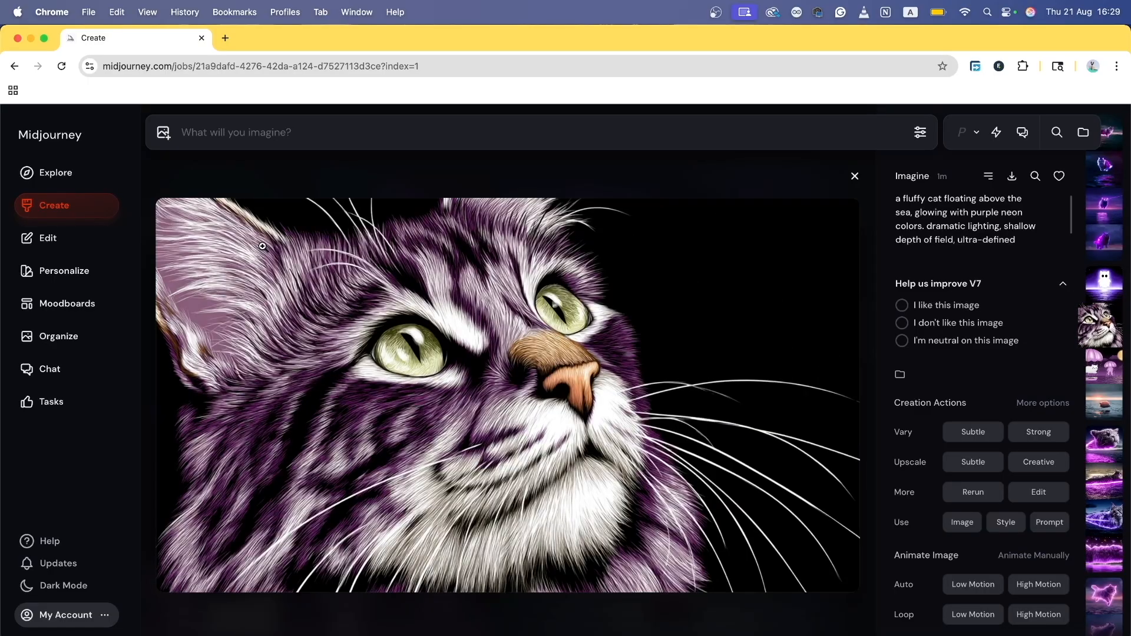
{"action": "key", "text": "Right"}
{"action": "key", "text": "Right"}
{"action": "key", "text": "Left"}
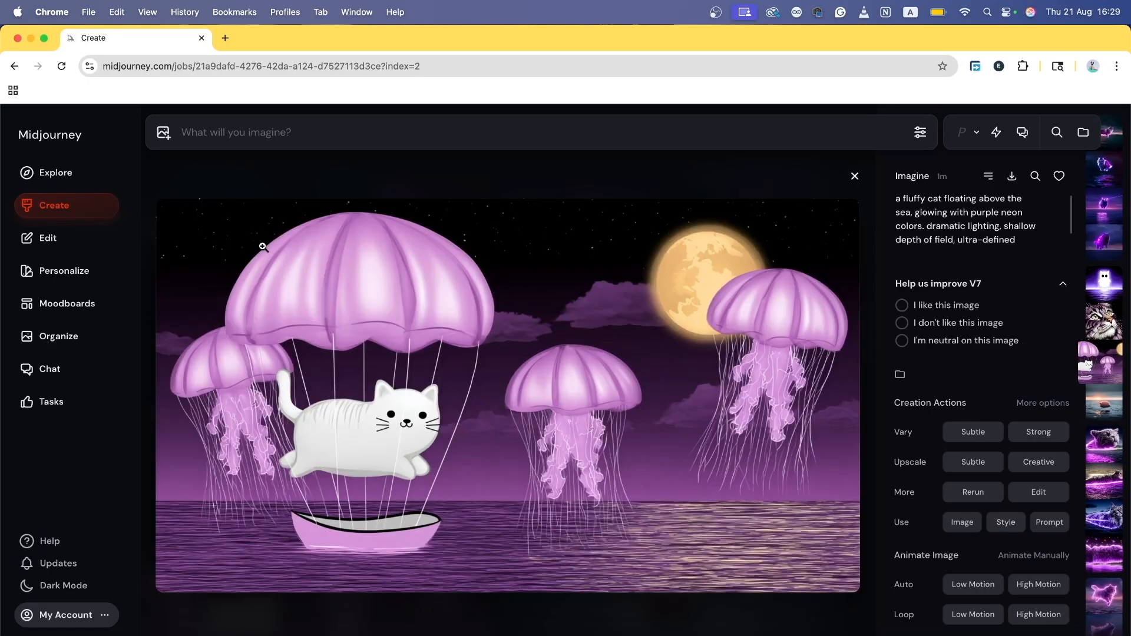
{"action": "key", "text": "Left"}
{"action": "key", "text": "Left"}
{"action": "key", "text": "Right"}
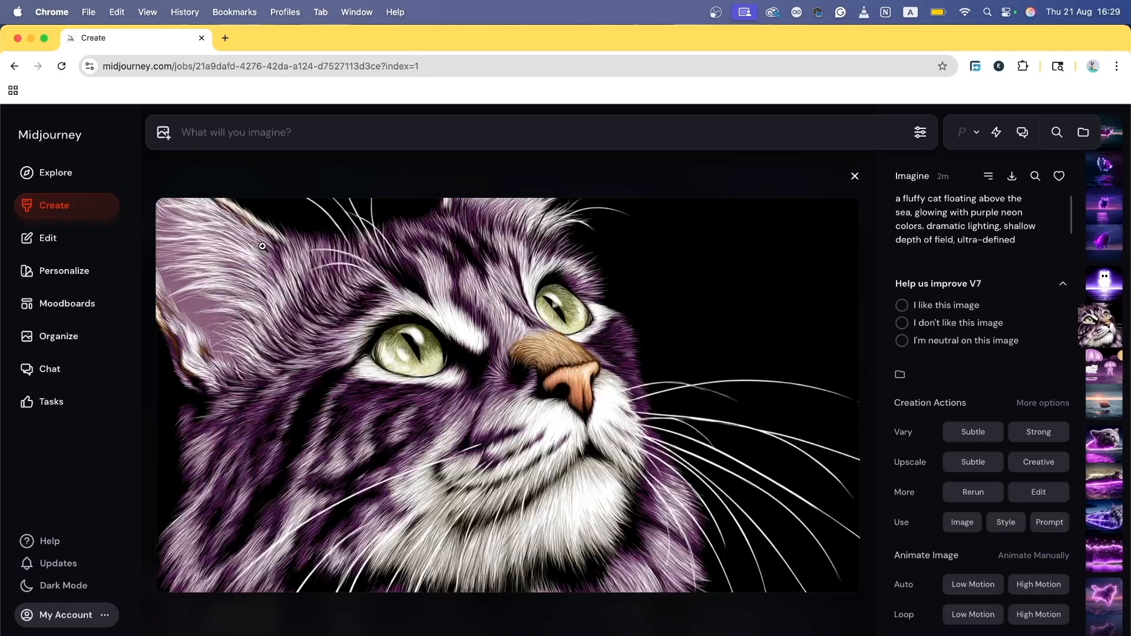
{"action": "key", "text": "Right"}
{"action": "key", "text": "Right"}
{"action": "key", "text": "Right"}
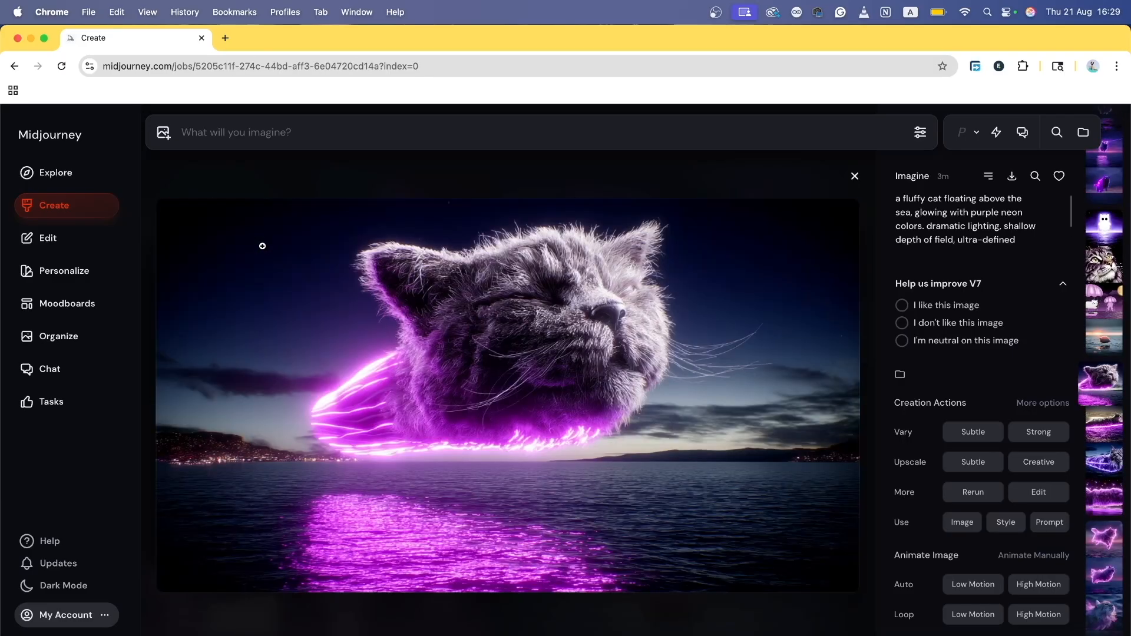
{"action": "key", "text": "Left"}
{"action": "key", "text": "Escape"}
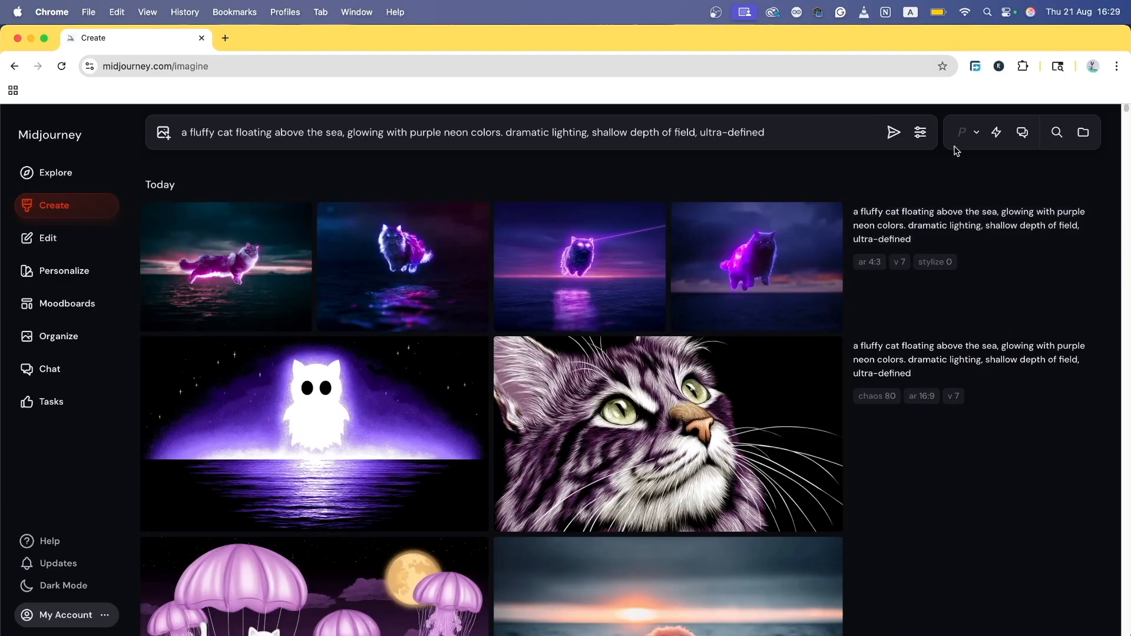
Step: Raise Weirdness to 1500 and generate the neon cat prompt
{"action": "left_click", "coordinate": [922, 135]}
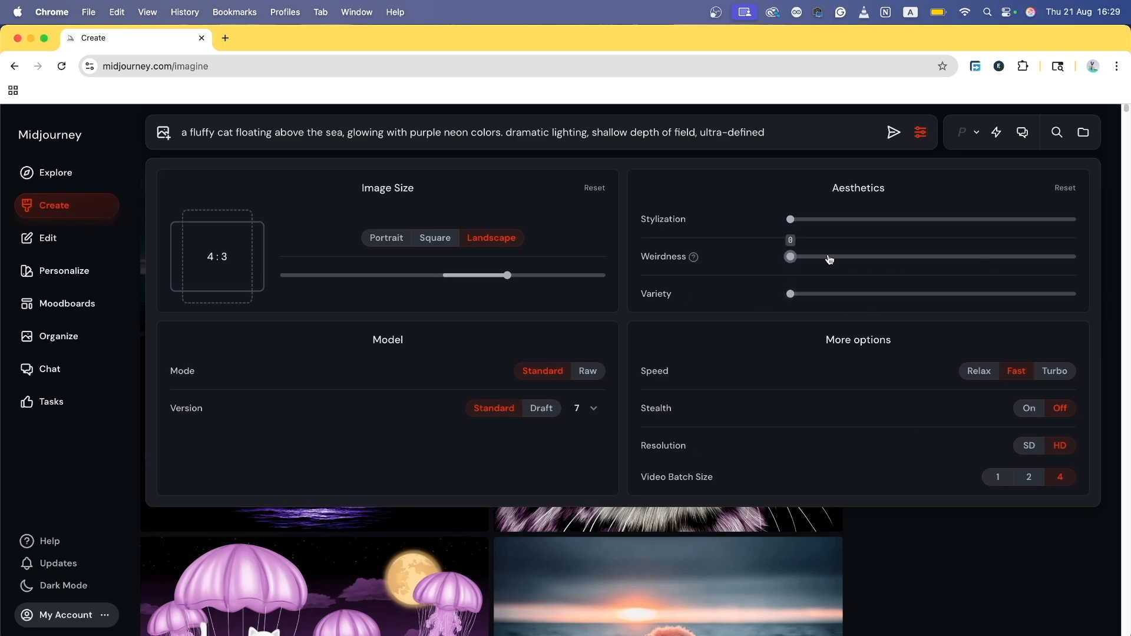
{"action": "left_click_drag", "start_coordinate": [823, 264], "coordinate": [931, 257]}
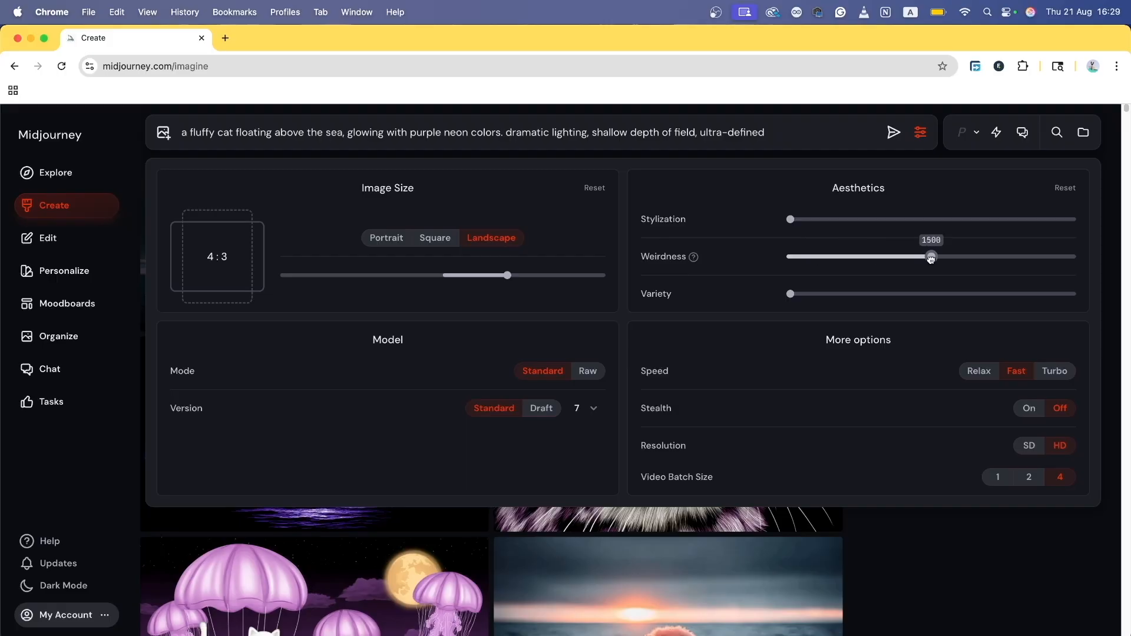
{"action": "left_click", "coordinate": [894, 134]}
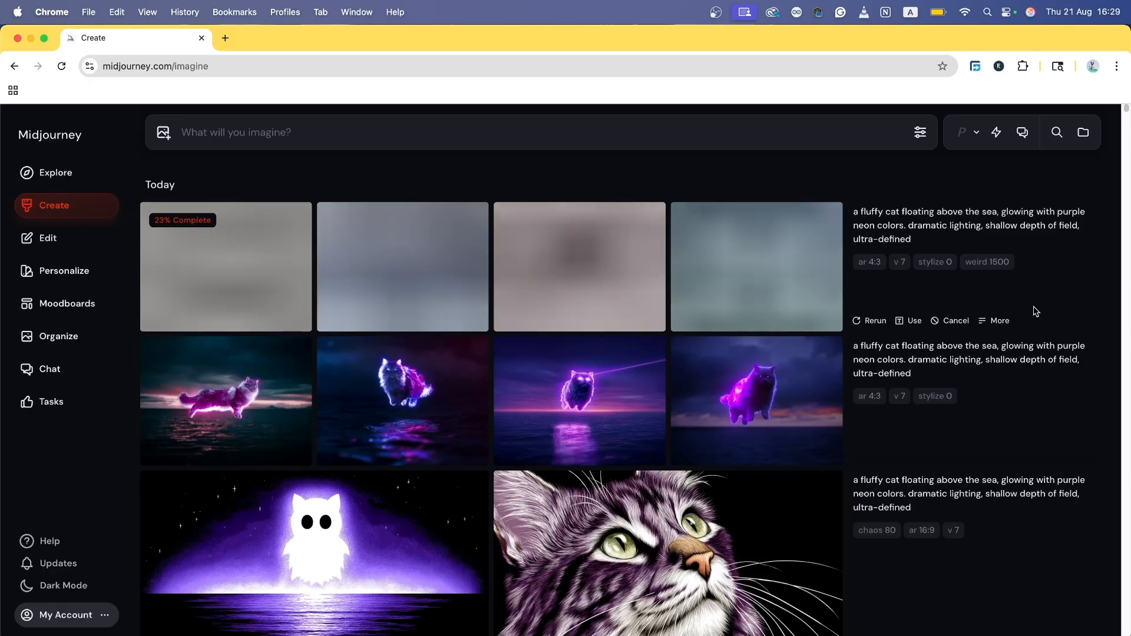
Step: Load --weird 1500 and the job's cat prompt text back into the prompt bar
{"action": "scroll", "coordinate": [1014, 379], "scroll_direction": "down", "scroll_amount": 4}
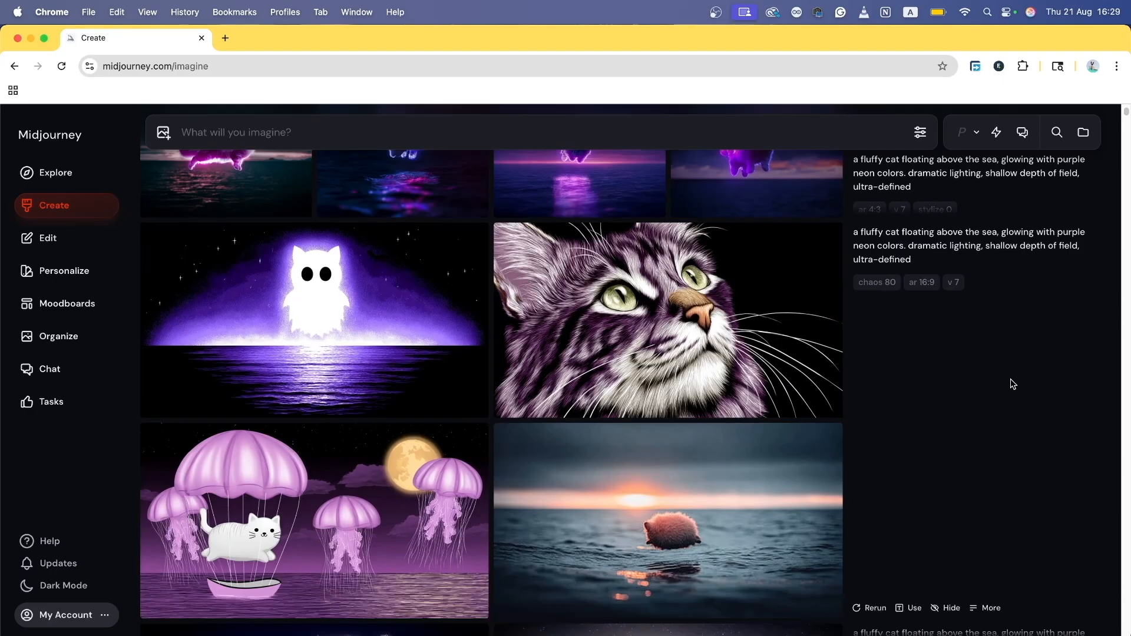
{"action": "scroll", "coordinate": [1013, 384], "scroll_direction": "down", "scroll_amount": 10}
{"action": "scroll", "coordinate": [896, 370], "scroll_direction": "up", "scroll_amount": 7}
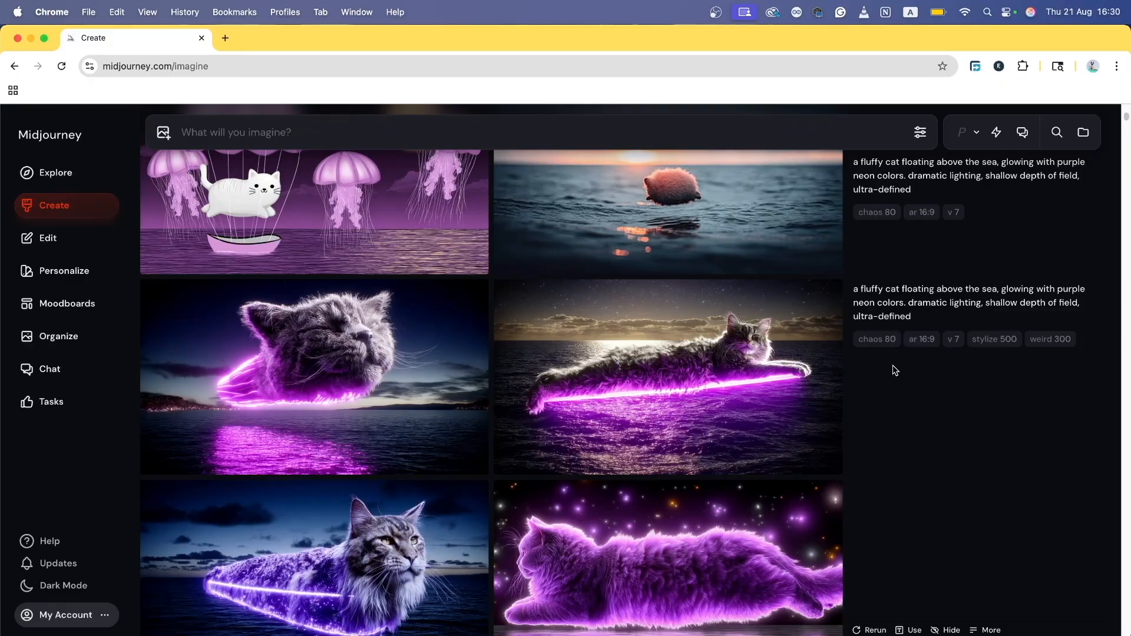
{"action": "scroll", "coordinate": [895, 364], "scroll_direction": "up", "scroll_amount": 6}
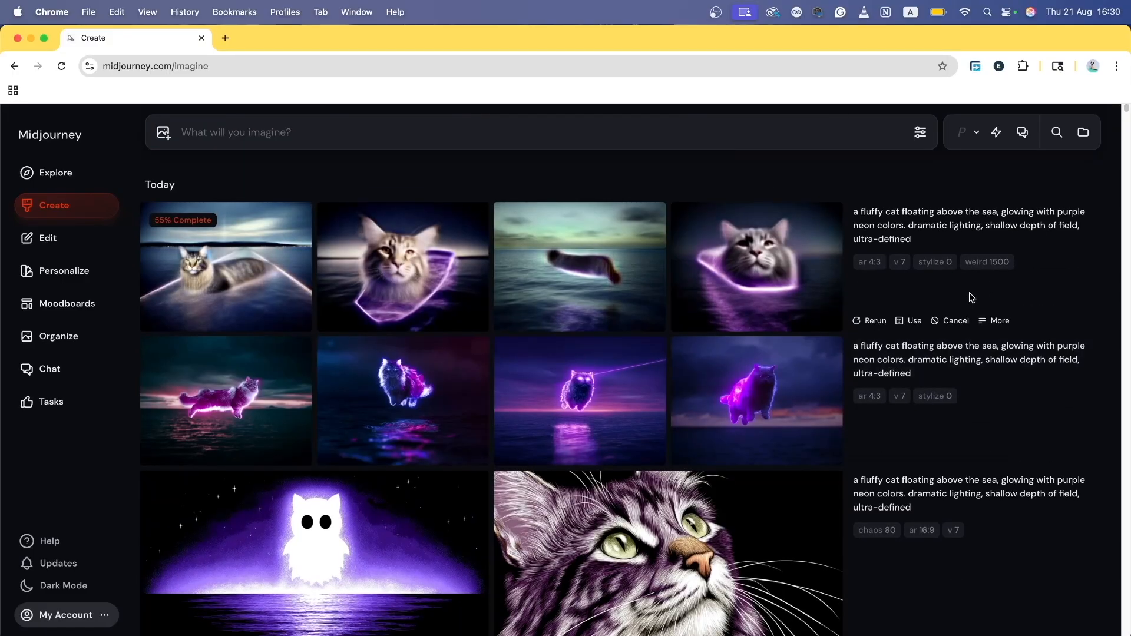
{"action": "left_click_drag", "start_coordinate": [987, 261], "coordinate": [1010, 270]}
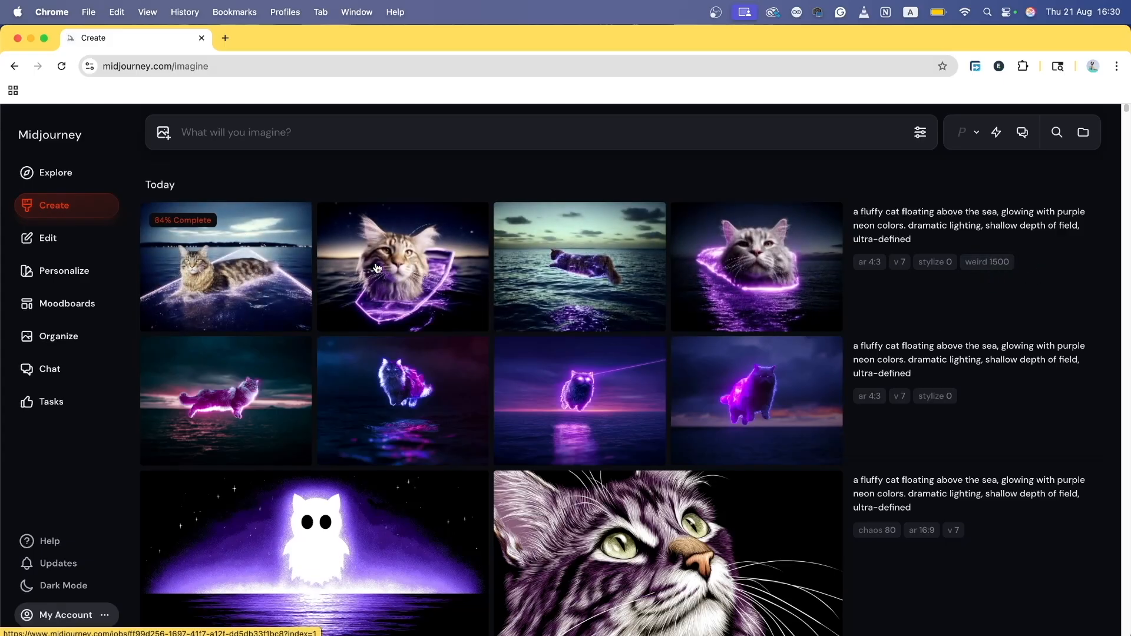
{"action": "left_click", "coordinate": [987, 262]}
{"action": "left_click", "coordinate": [948, 229]}
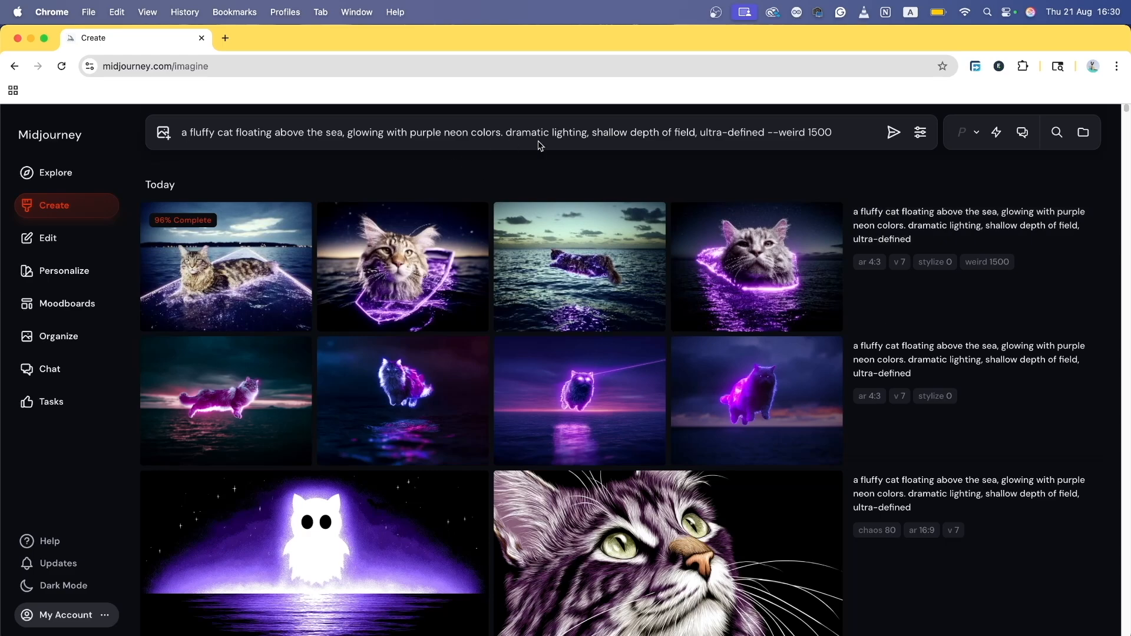
Step: Reload the cat prompt, set Weirdness to 0 and Stylization to 1000, and generate
{"action": "key", "text": "Return"}
{"action": "left_click", "coordinate": [1072, 241]}
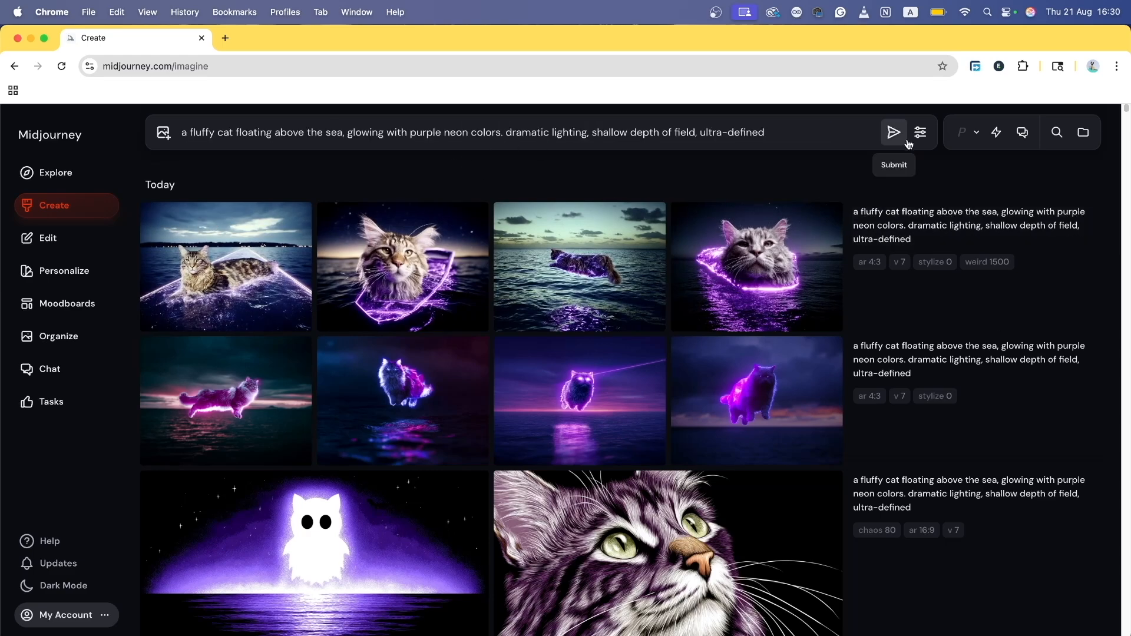
{"action": "left_click", "coordinate": [920, 132]}
{"action": "left_click_drag", "start_coordinate": [889, 260], "coordinate": [787, 257]}
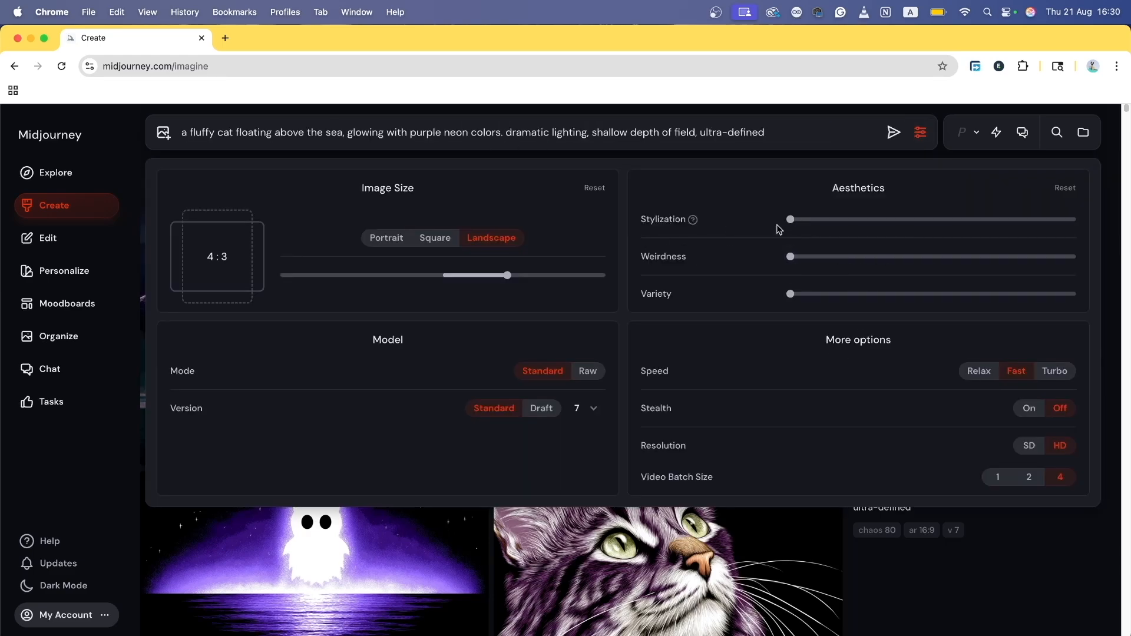
{"action": "left_click_drag", "start_coordinate": [791, 219], "coordinate": [1096, 220]}
{"action": "mouse_move", "coordinate": [696, 220]}
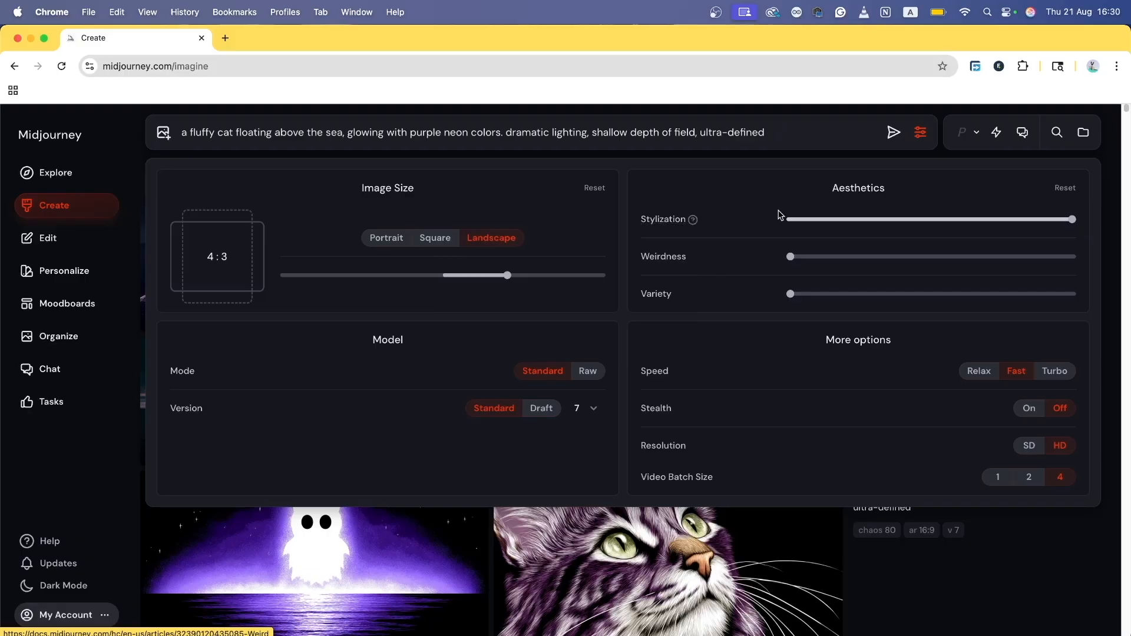
{"action": "mouse_move", "coordinate": [1071, 218]}
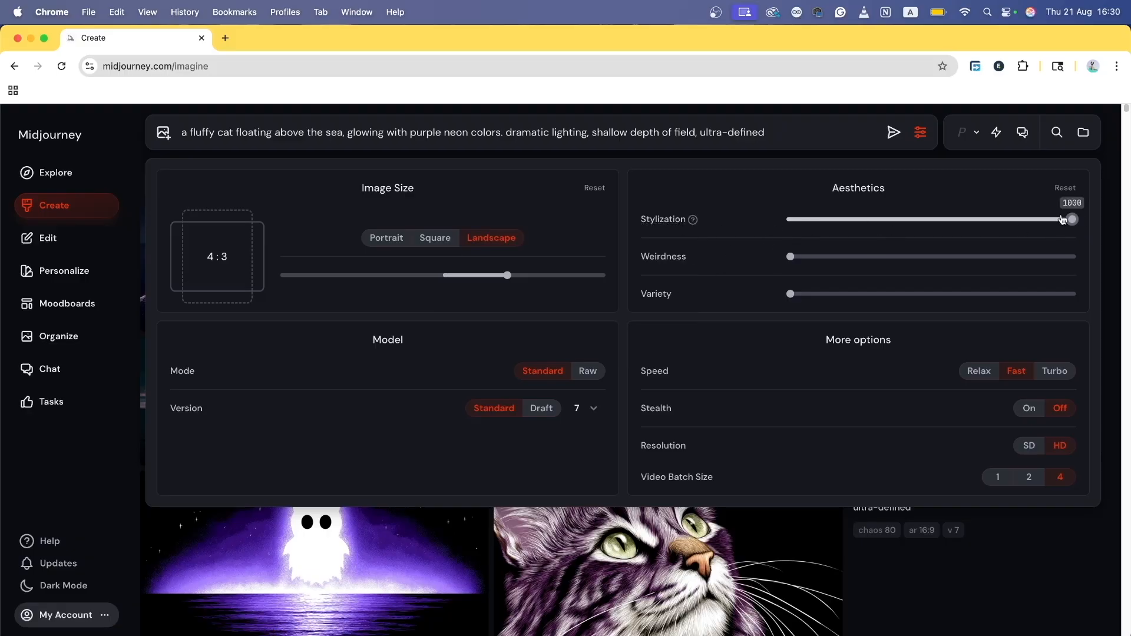
{"action": "left_click", "coordinate": [894, 132]}
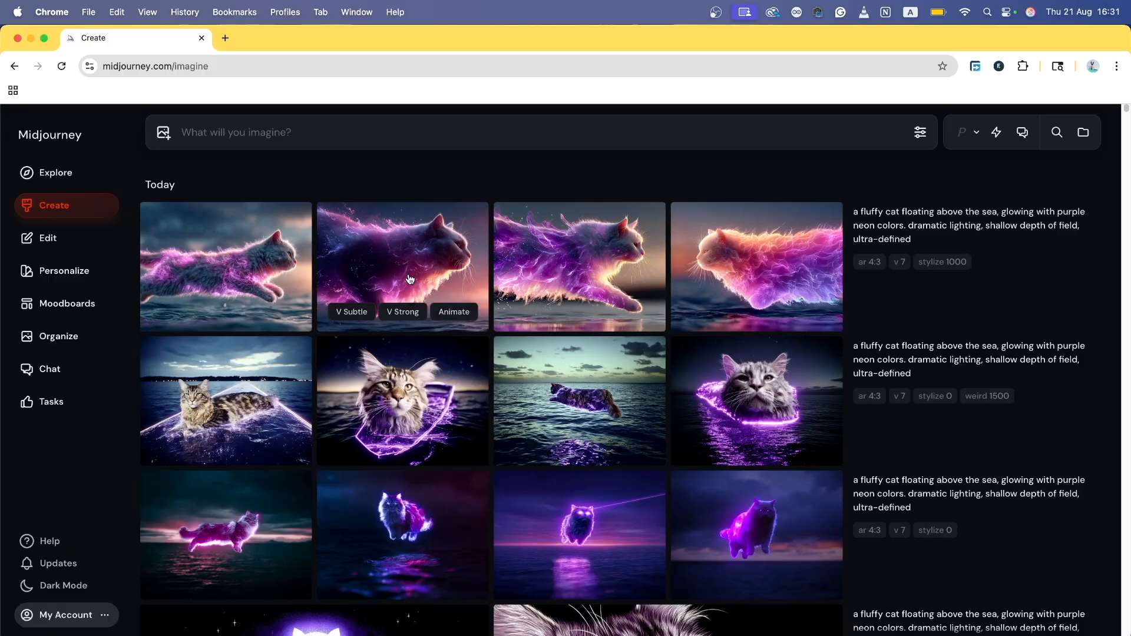
Step: Step through all four stylize 1000 cat images in the detail view, then return to the feed
{"action": "left_click", "coordinate": [260, 243]}
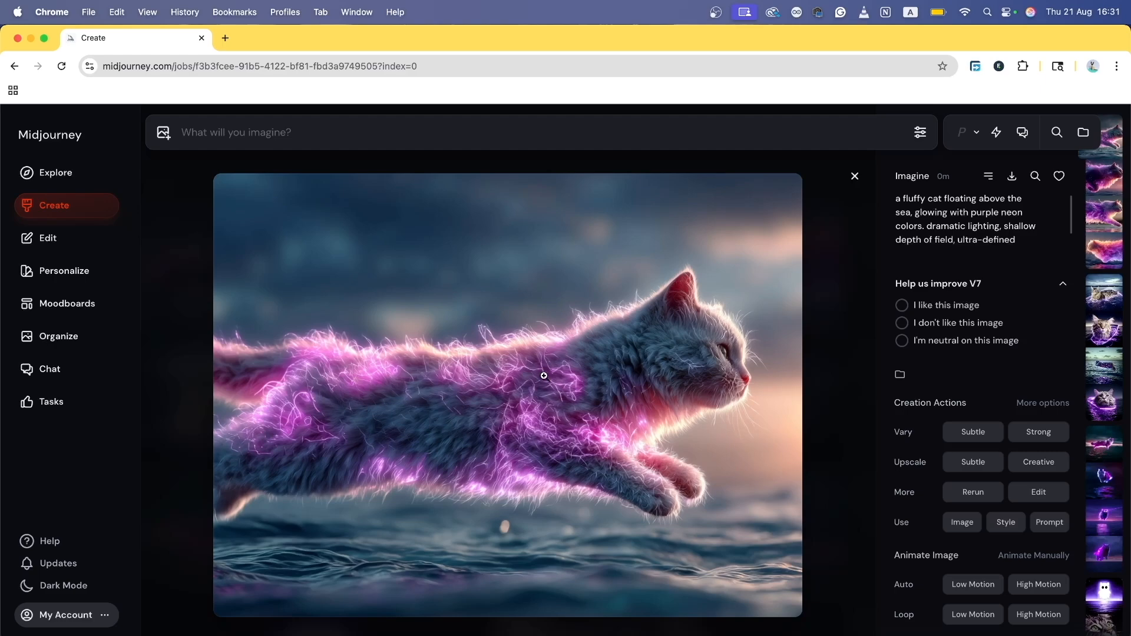
{"action": "key", "text": "Right"}
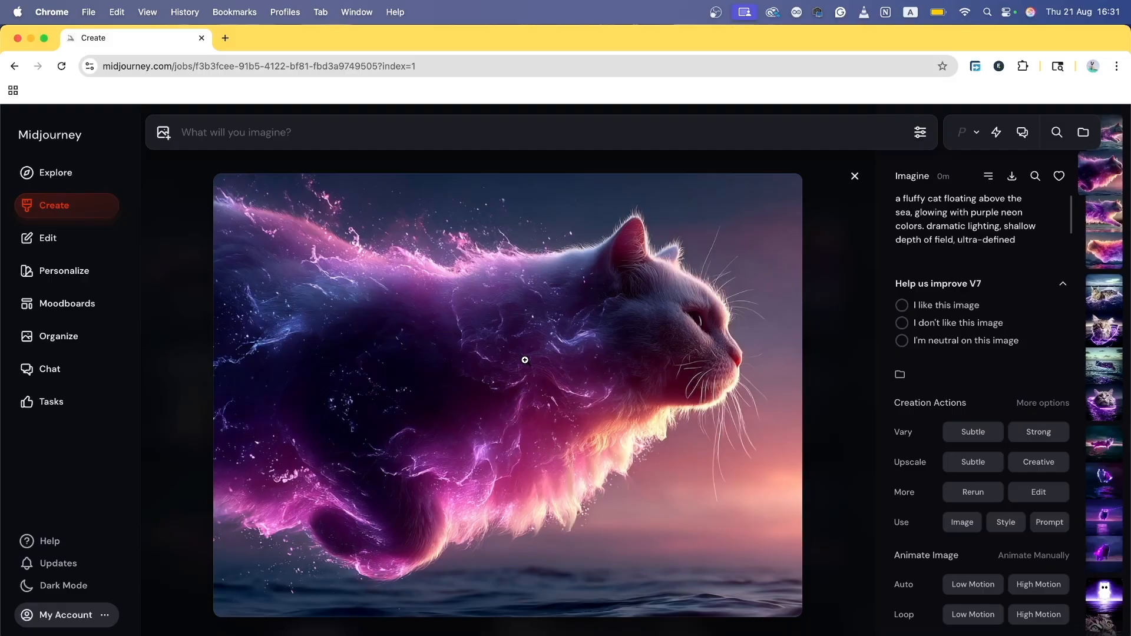
{"action": "key", "text": "Right"}
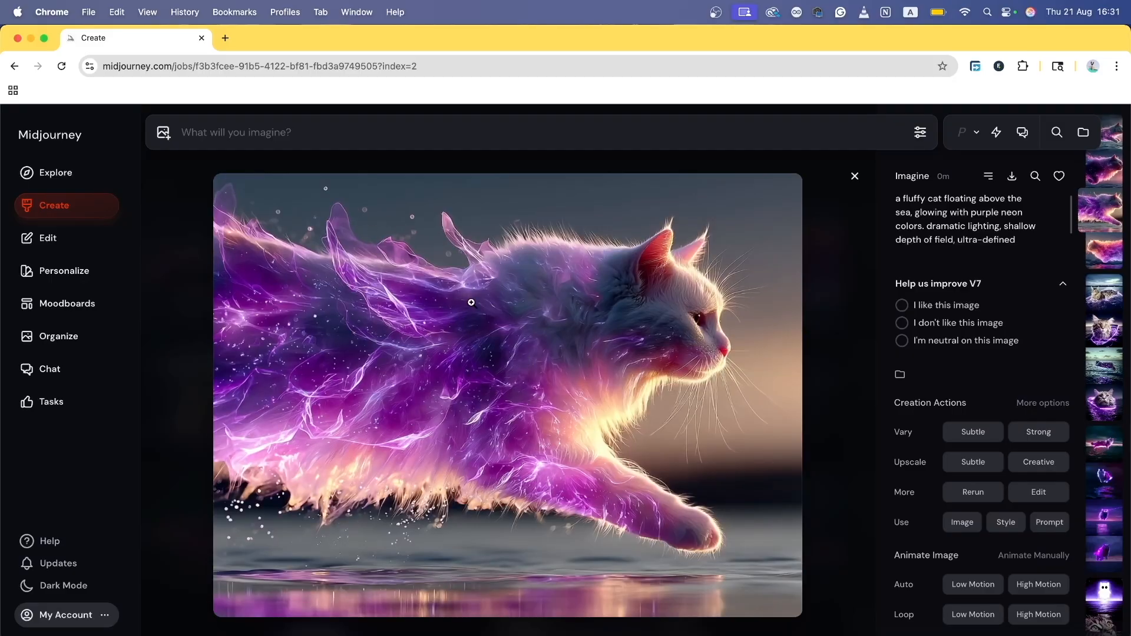
{"action": "key", "text": "Right"}
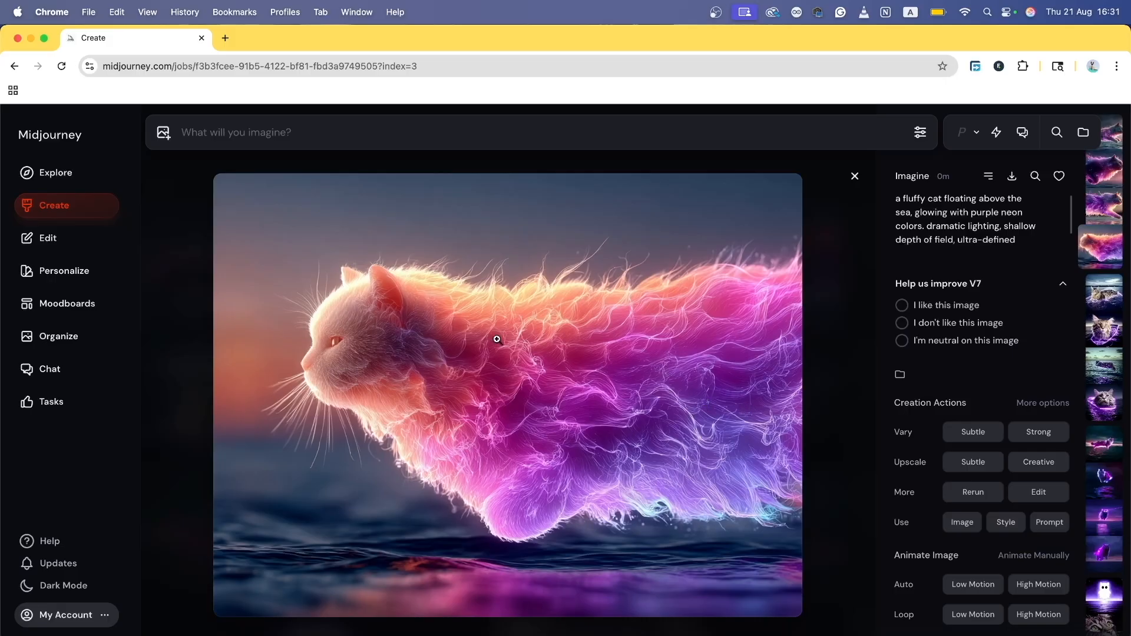
{"action": "mouse_move", "coordinate": [928, 224]}
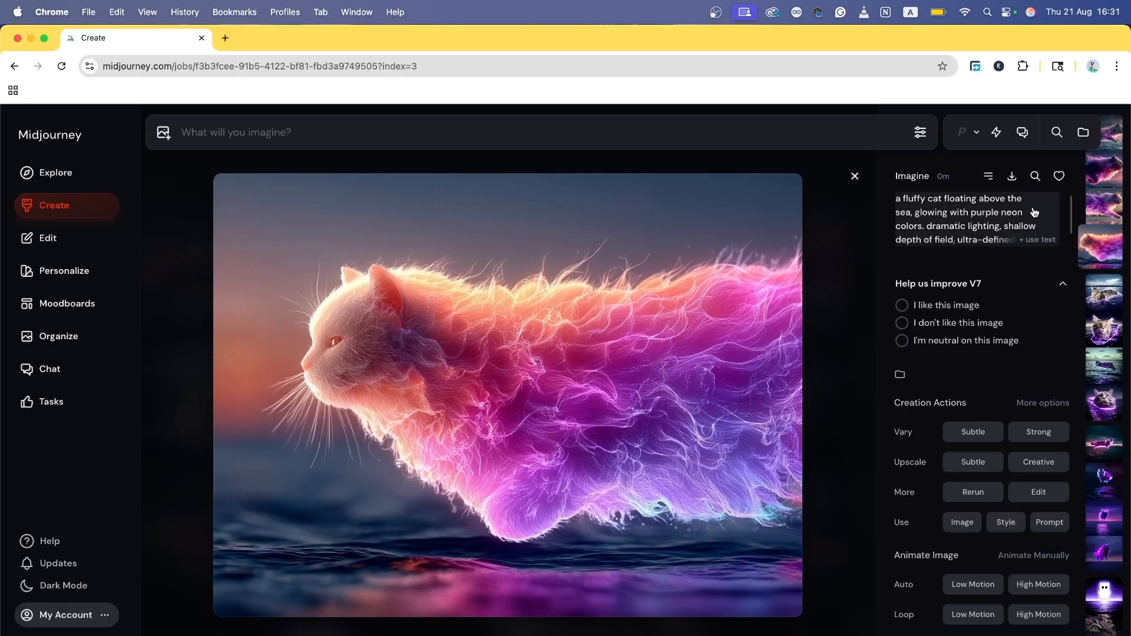
{"action": "left_click", "coordinate": [855, 177]}
{"action": "mouse_move", "coordinate": [978, 231]}
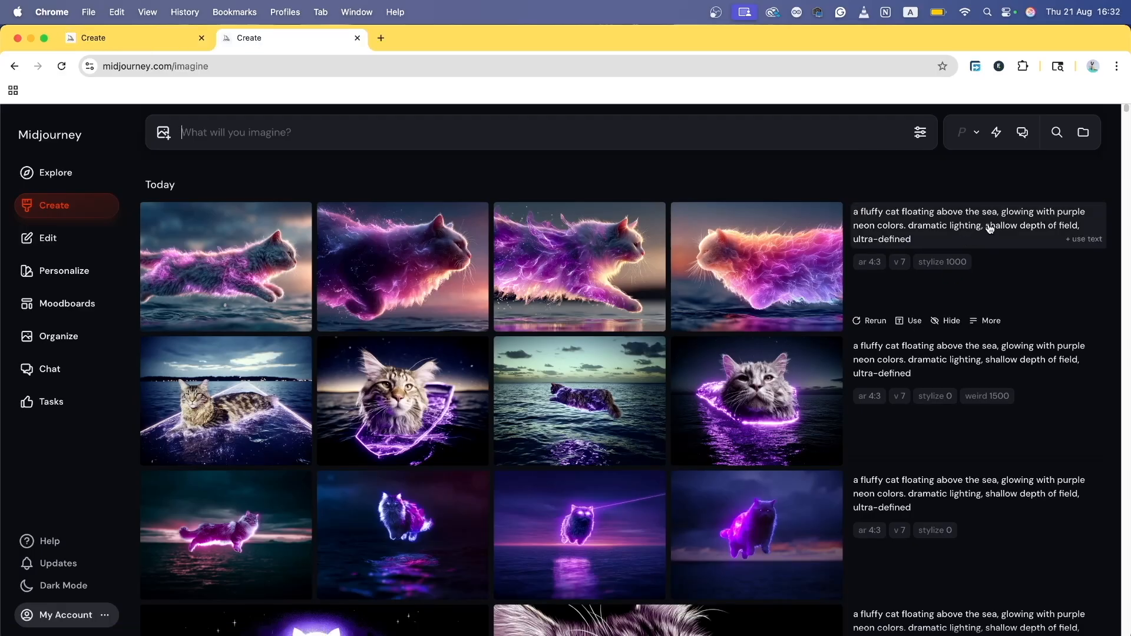
Step: Generate the cat prompt with Stylization 0, square 1:1 shape and --seed 94820482
{"action": "left_click", "coordinate": [1091, 240]}
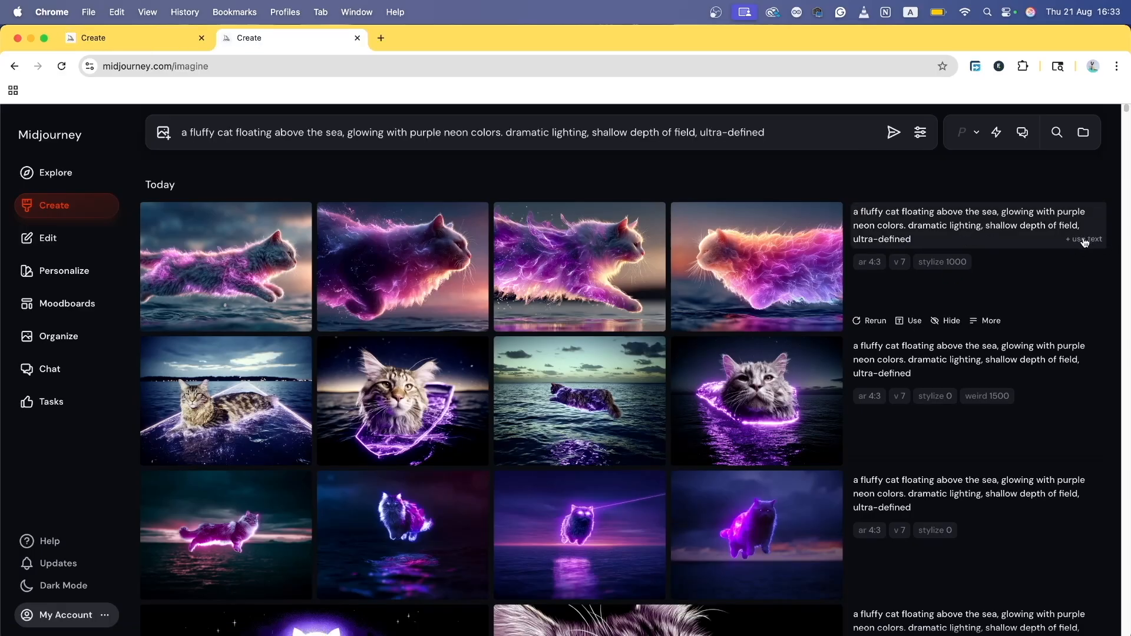
{"action": "left_click", "coordinate": [920, 132]}
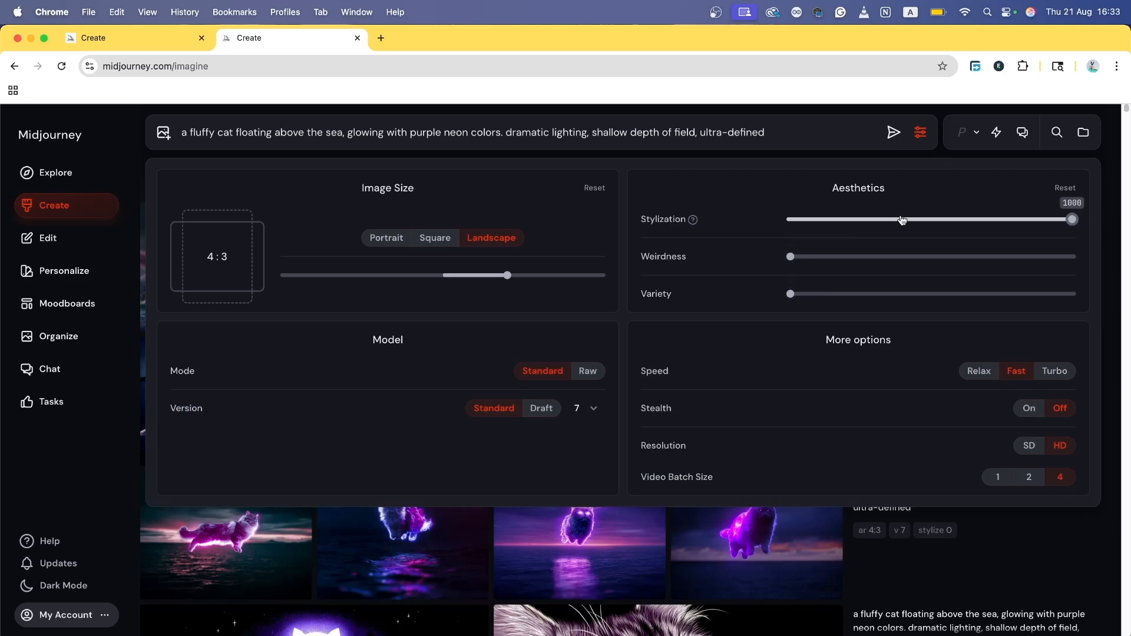
{"action": "left_click_drag", "start_coordinate": [1072, 219], "coordinate": [790, 219]}
{"action": "left_click", "coordinate": [434, 241]}
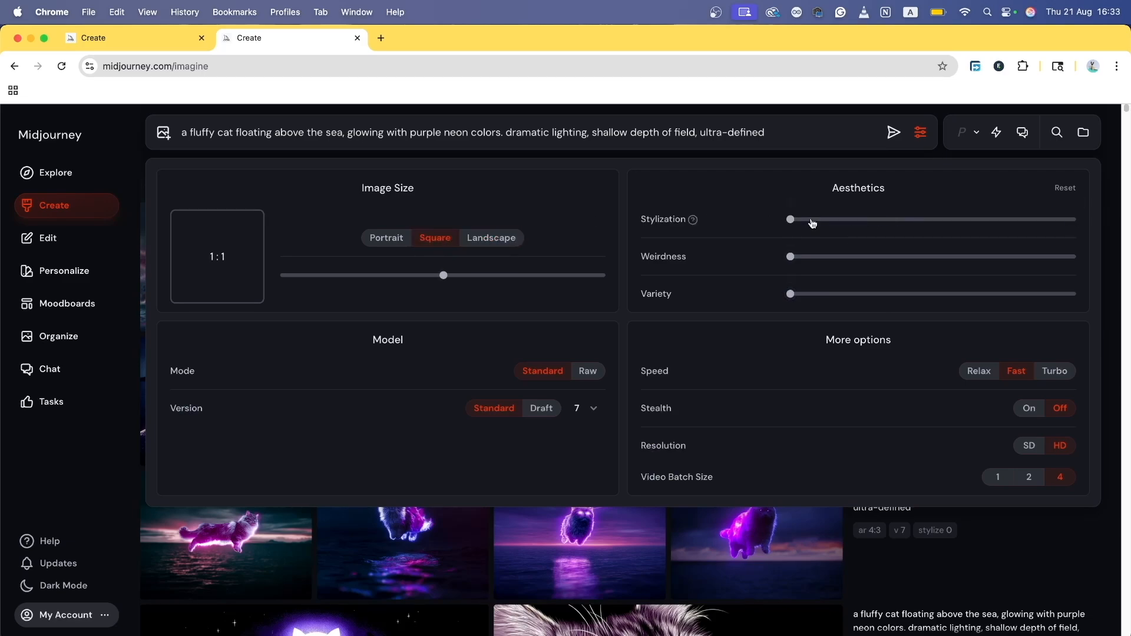
{"action": "left_click", "coordinate": [815, 134]}
{"action": "type", "text": "--seed 94820482"}
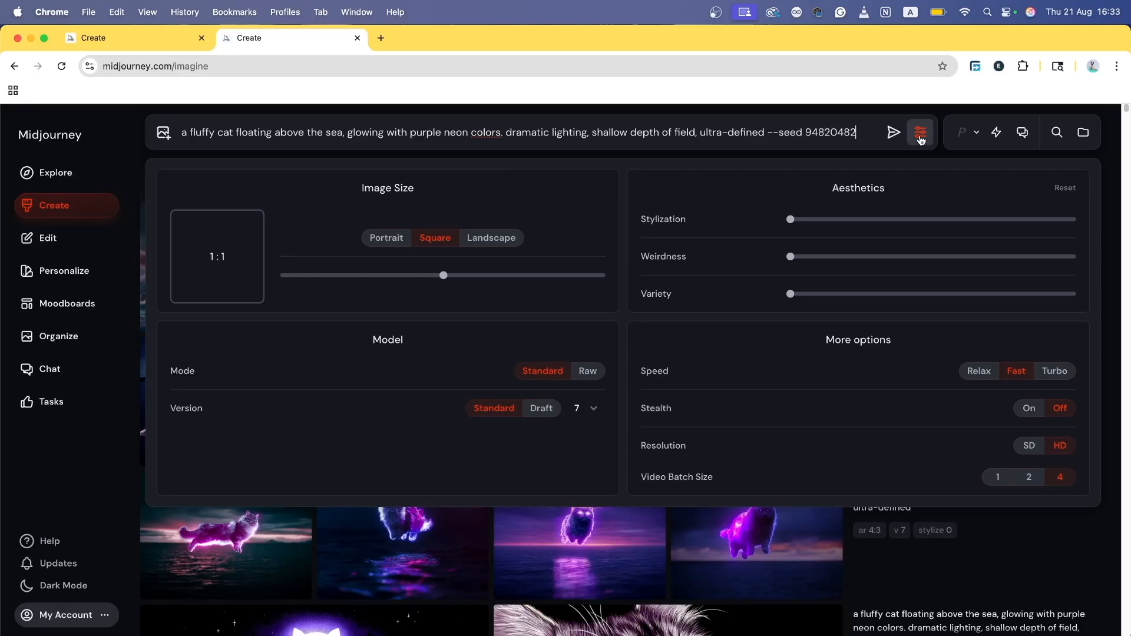
{"action": "left_click", "coordinate": [893, 132]}
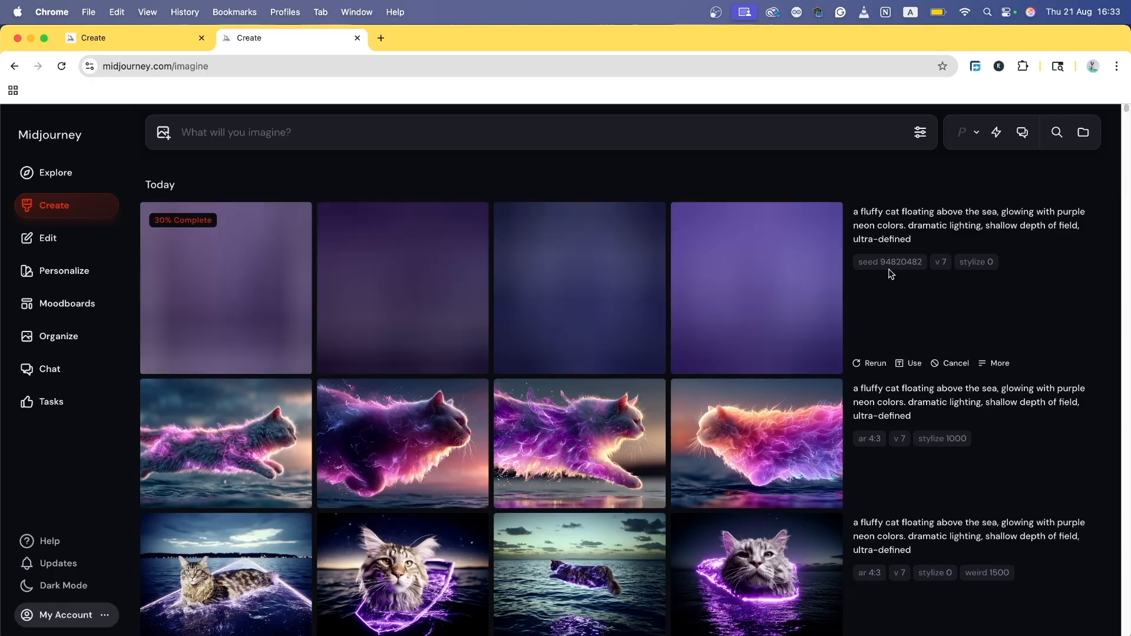
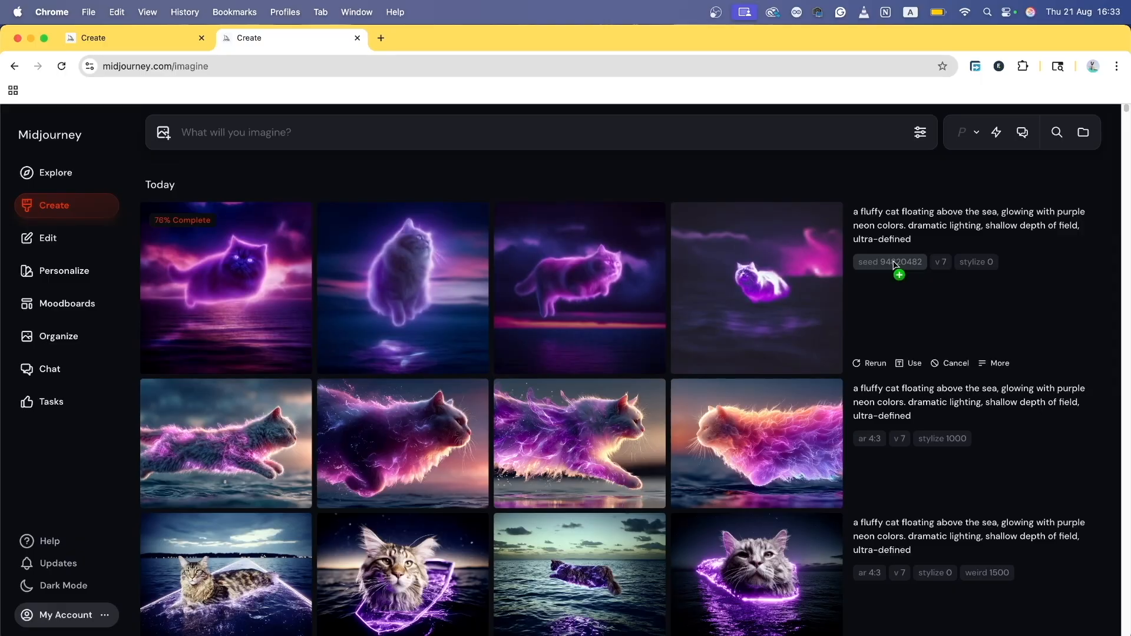
Step: Browse the seeded stylize 0 neon cat images full size, then return to the grid
{"action": "left_click", "coordinate": [238, 285]}
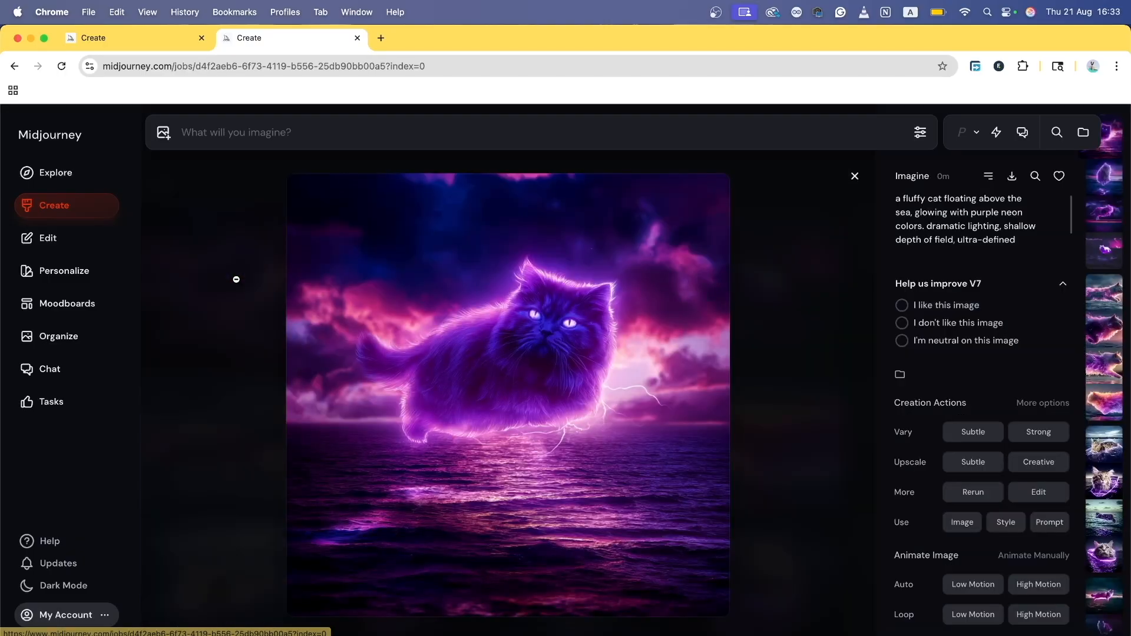
{"action": "key", "text": "Right"}
{"action": "key", "text": "Right"}
{"action": "key", "text": "Right"}
{"action": "key", "text": "Right"}
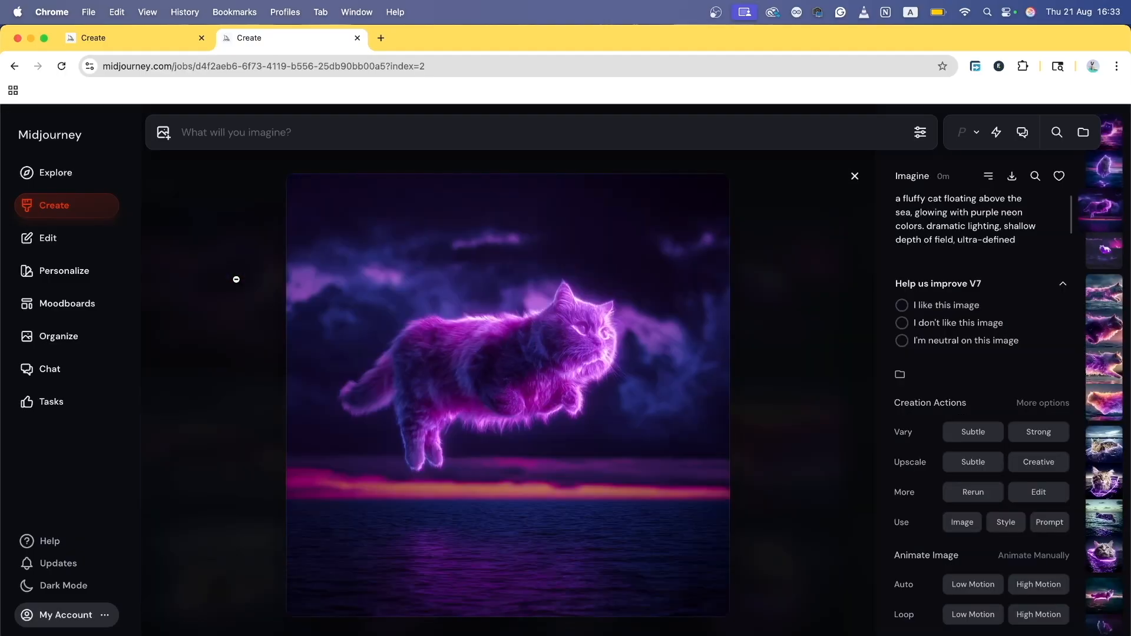
{"action": "key", "text": "Right"}
{"action": "key", "text": "Right"}
{"action": "key", "text": "Right"}
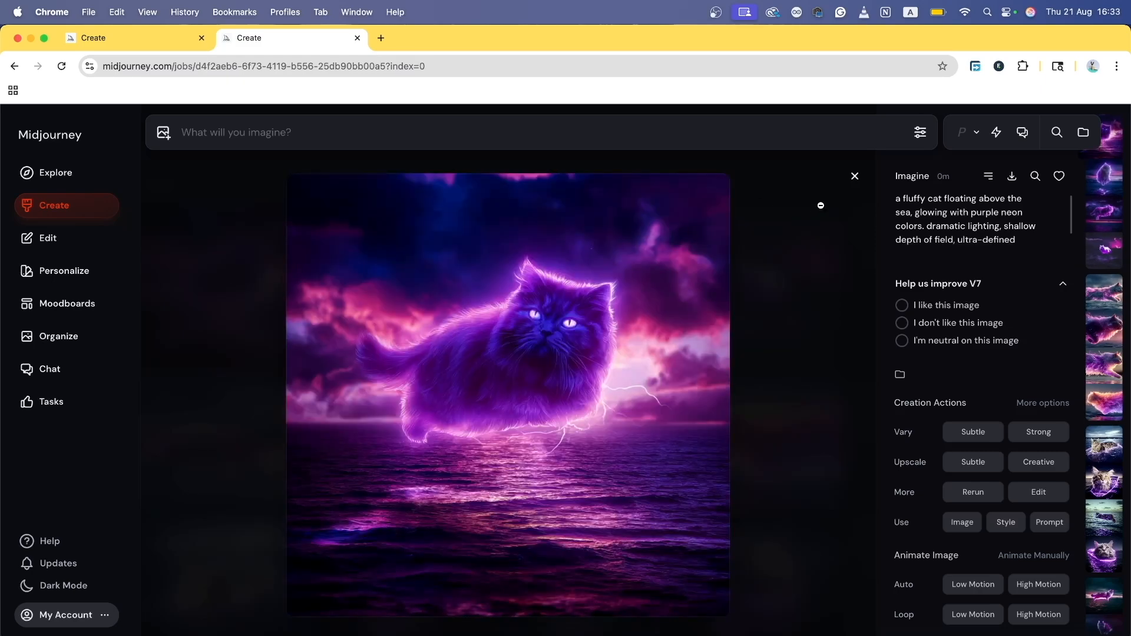
{"action": "left_click", "coordinate": [855, 177]}
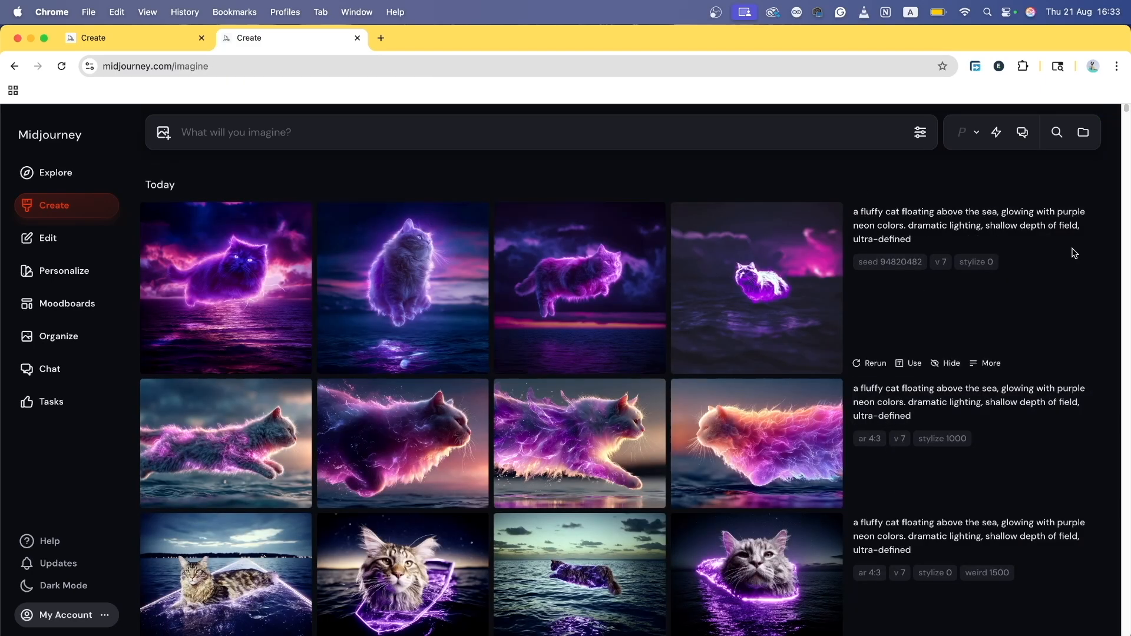
Step: Resubmit the neon cat prompt with stylize 0 and no fixed seed
{"action": "left_click", "coordinate": [1087, 239]}
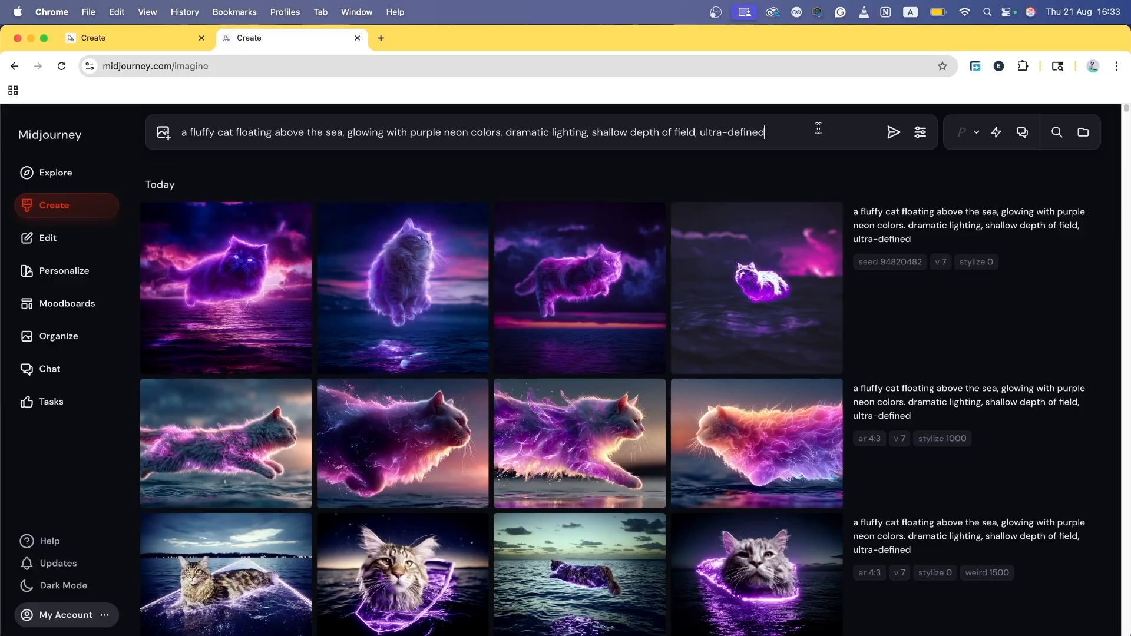
{"action": "left_click", "coordinate": [920, 134]}
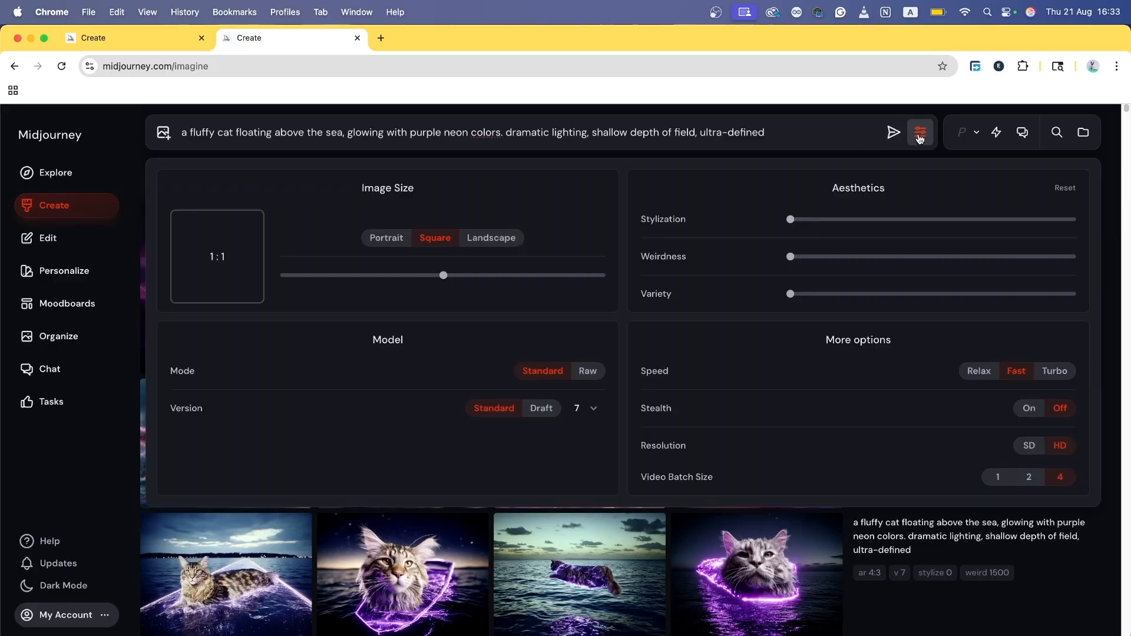
{"action": "key", "text": "Return"}
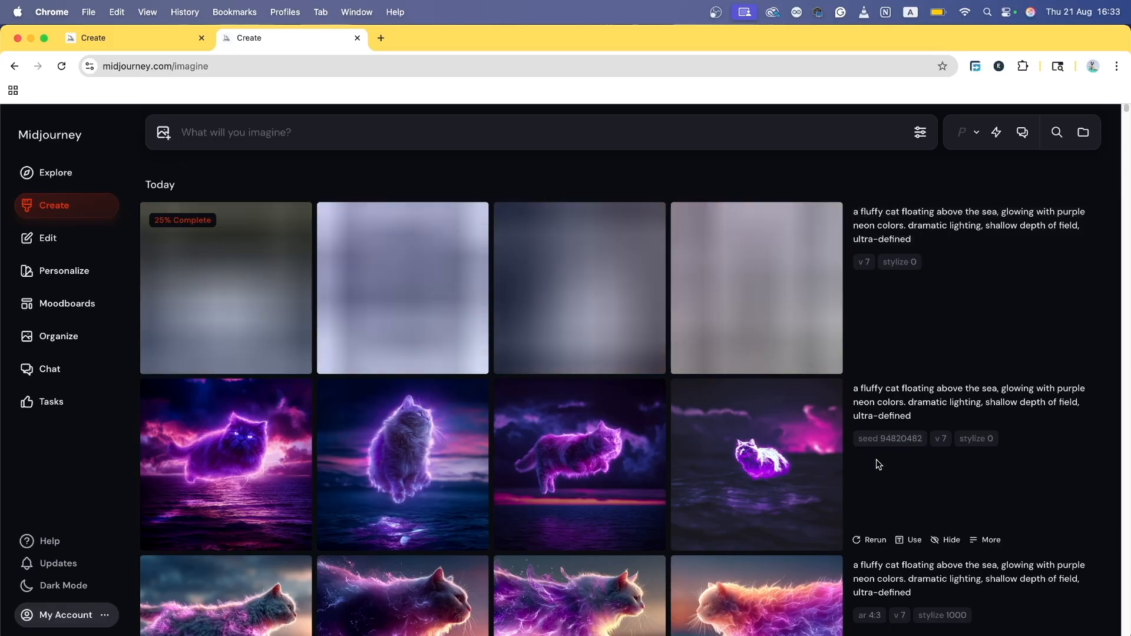
{"action": "scroll", "coordinate": [795, 122], "scroll_direction": "down", "scroll_amount": 4}
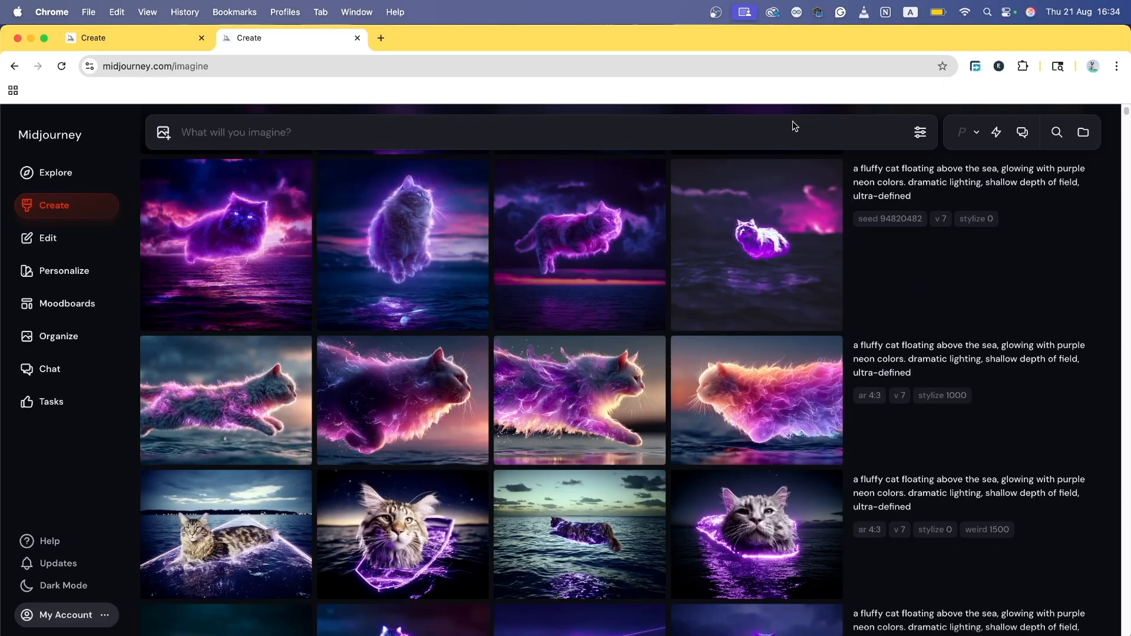
Step: Change the prompt to a pink and blue neon dragon and generate with --seed 94820482
{"action": "left_click", "coordinate": [1087, 194]}
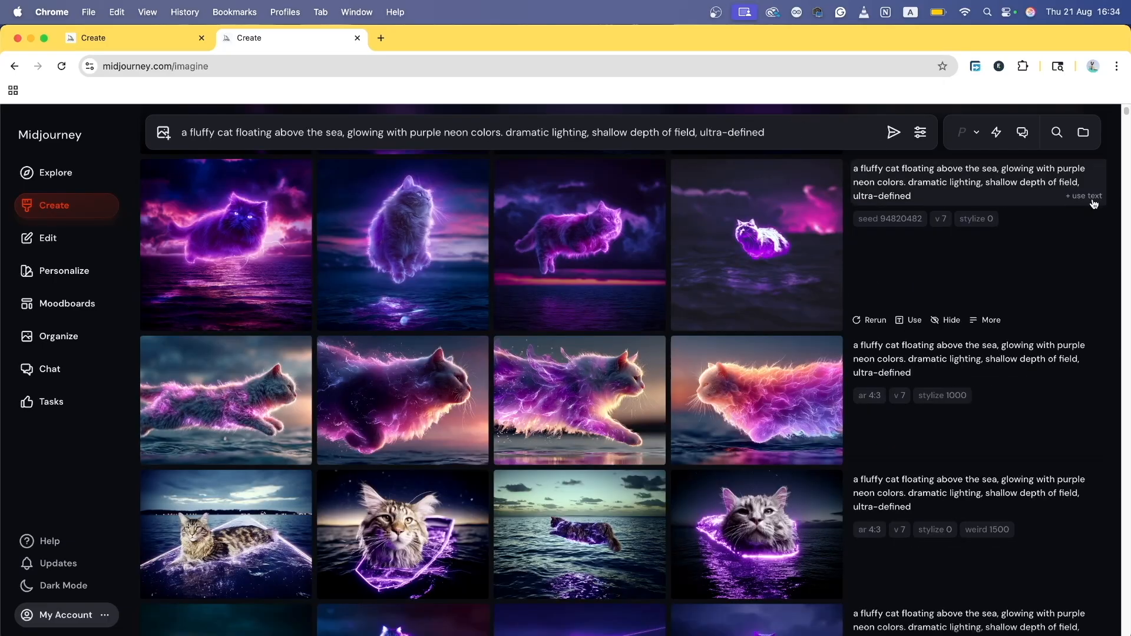
{"action": "double_click", "coordinate": [225, 132]}
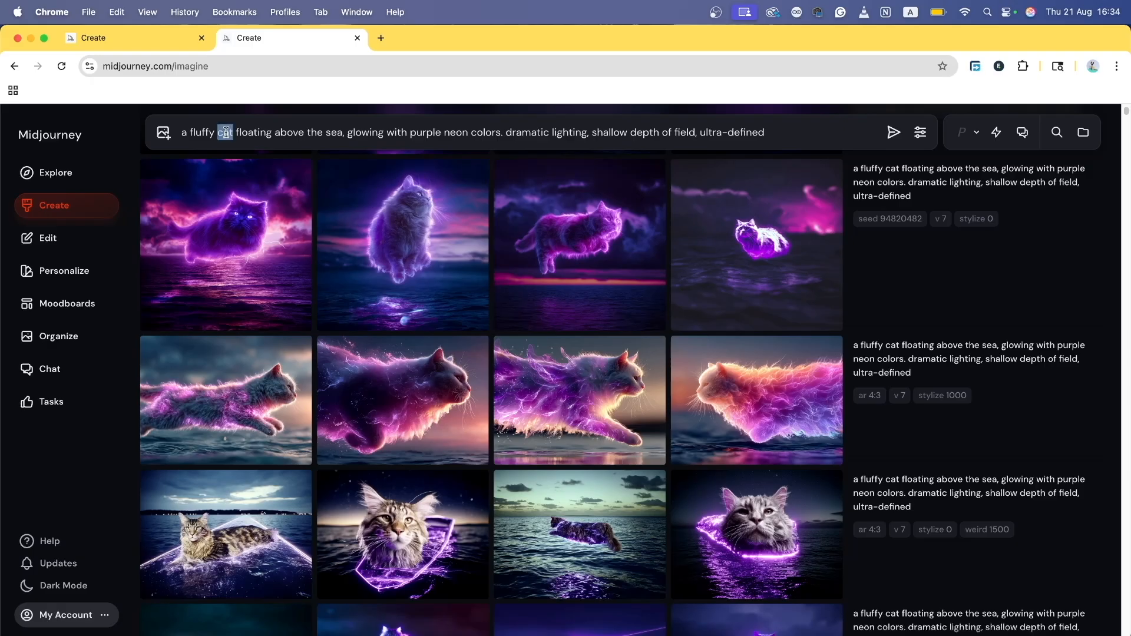
{"action": "type", "text": "dragon"}
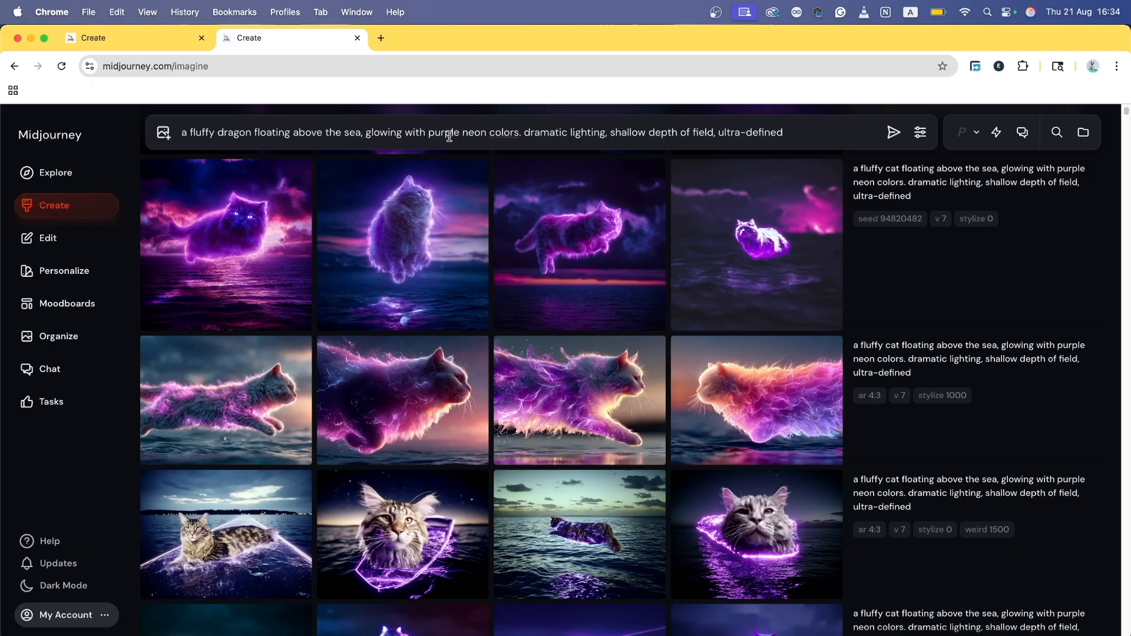
{"action": "double_click", "coordinate": [449, 137]}
{"action": "type", "text": "pink a"}
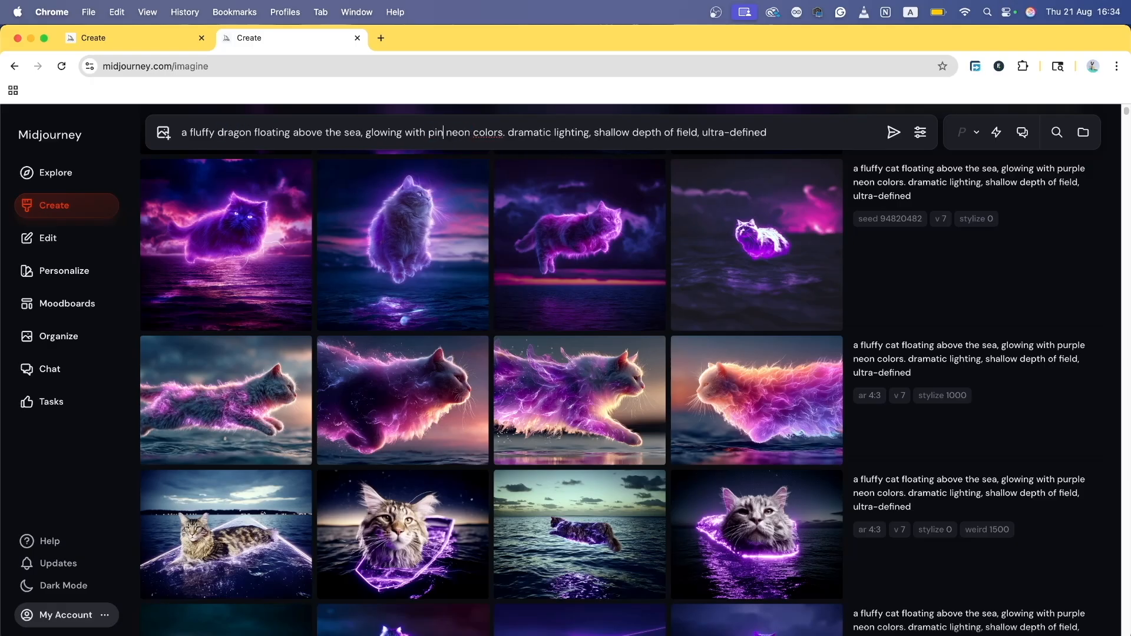
{"action": "type", "text": "nd blue"}
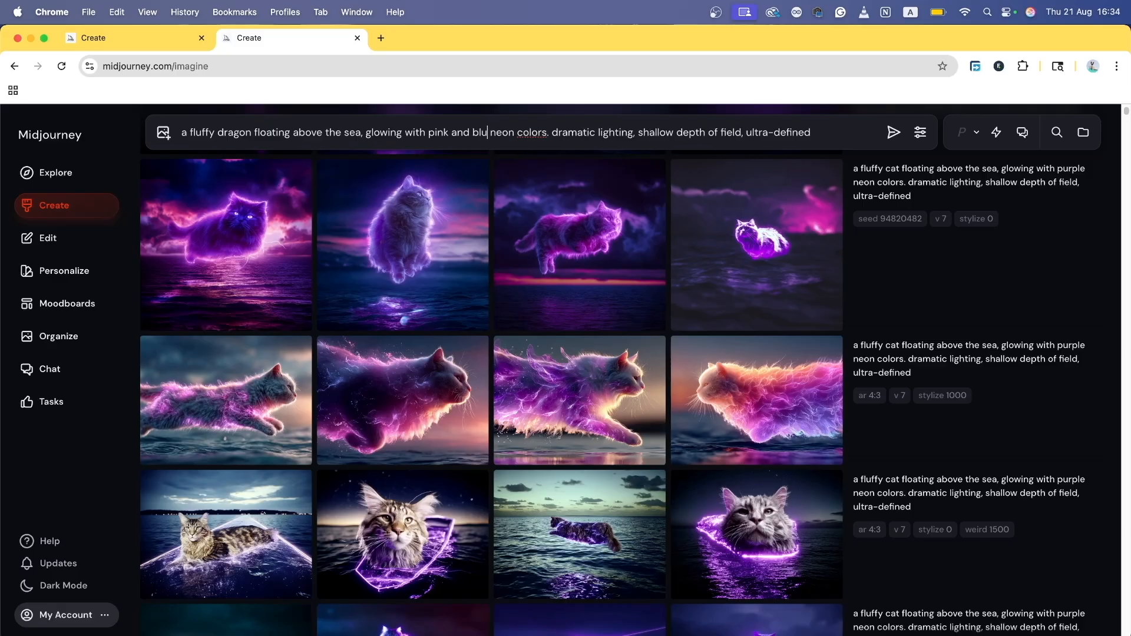
{"action": "left_click", "coordinate": [846, 133]}
{"action": "left_click", "coordinate": [888, 219]}
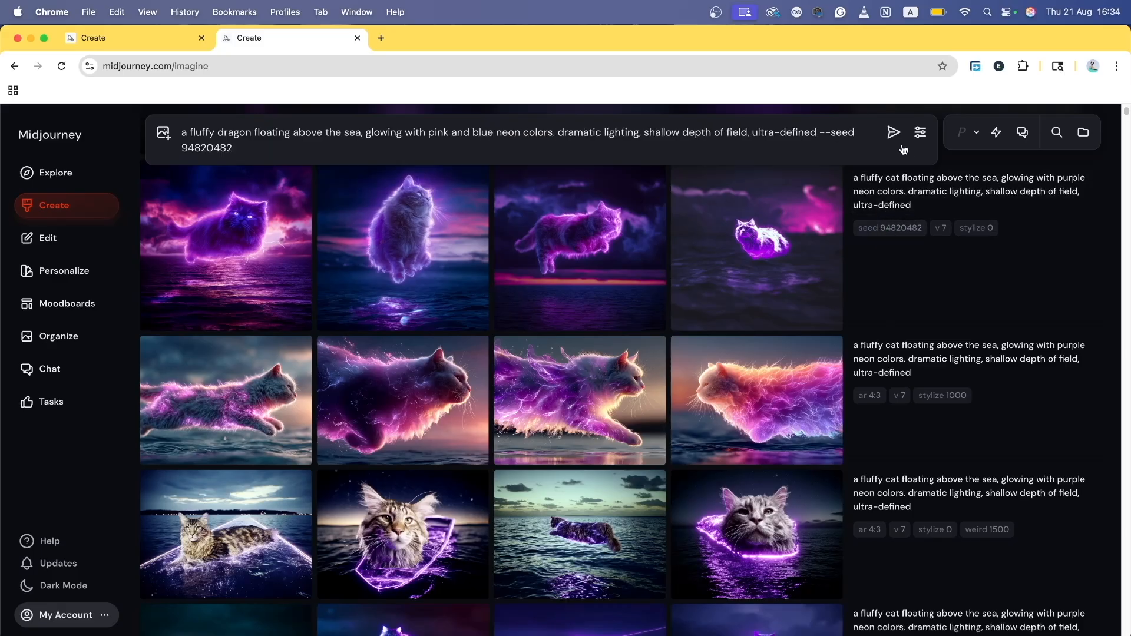
{"action": "left_click", "coordinate": [893, 130]}
Step: Rerun the pink and blue dragon prompt without a seed
{"action": "mouse_move", "coordinate": [805, 416]}
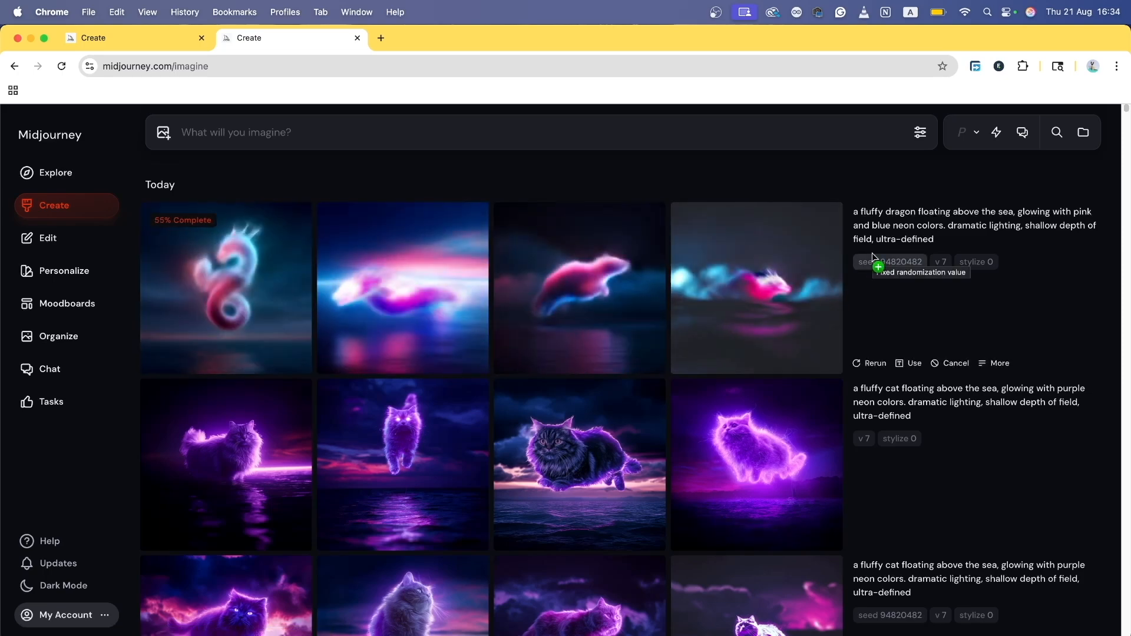
{"action": "left_click", "coordinate": [1082, 240]}
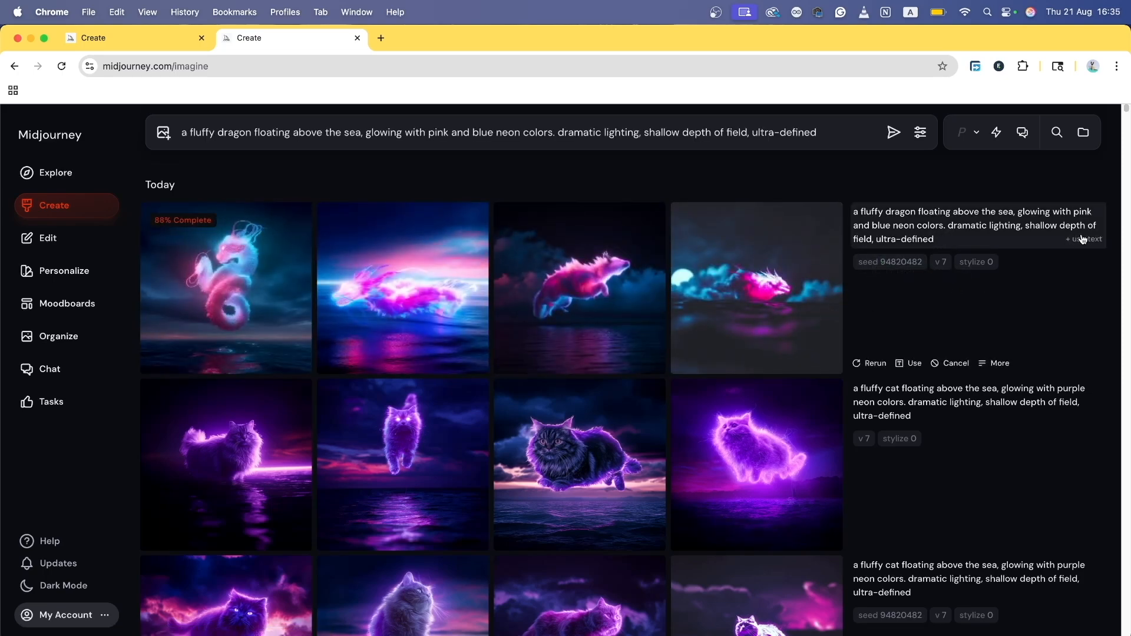
{"action": "left_click", "coordinate": [891, 131]}
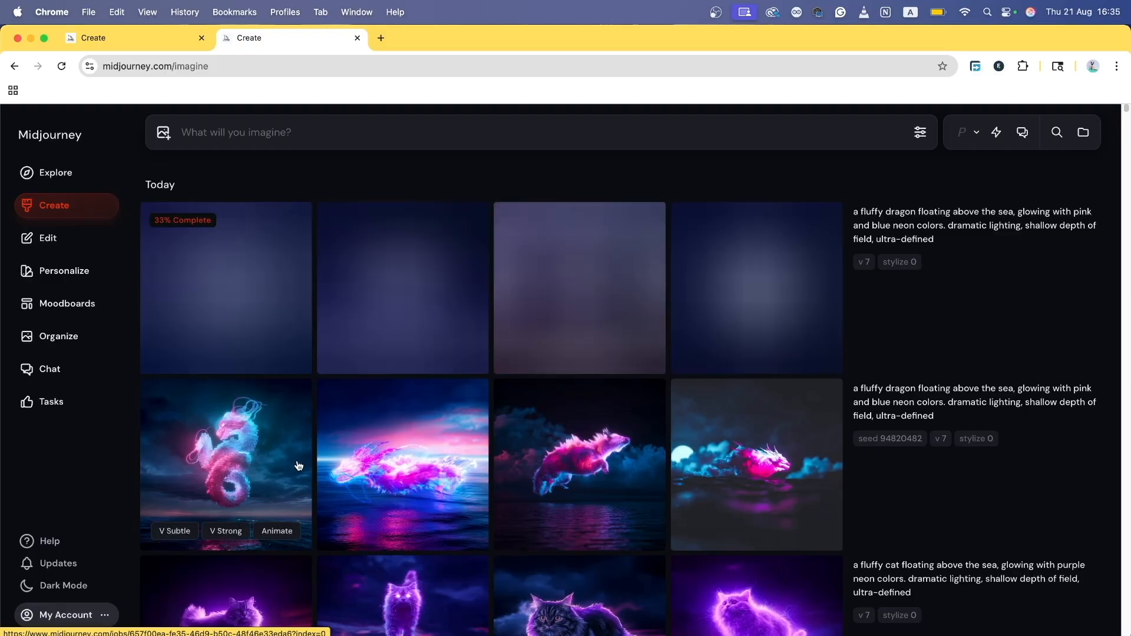